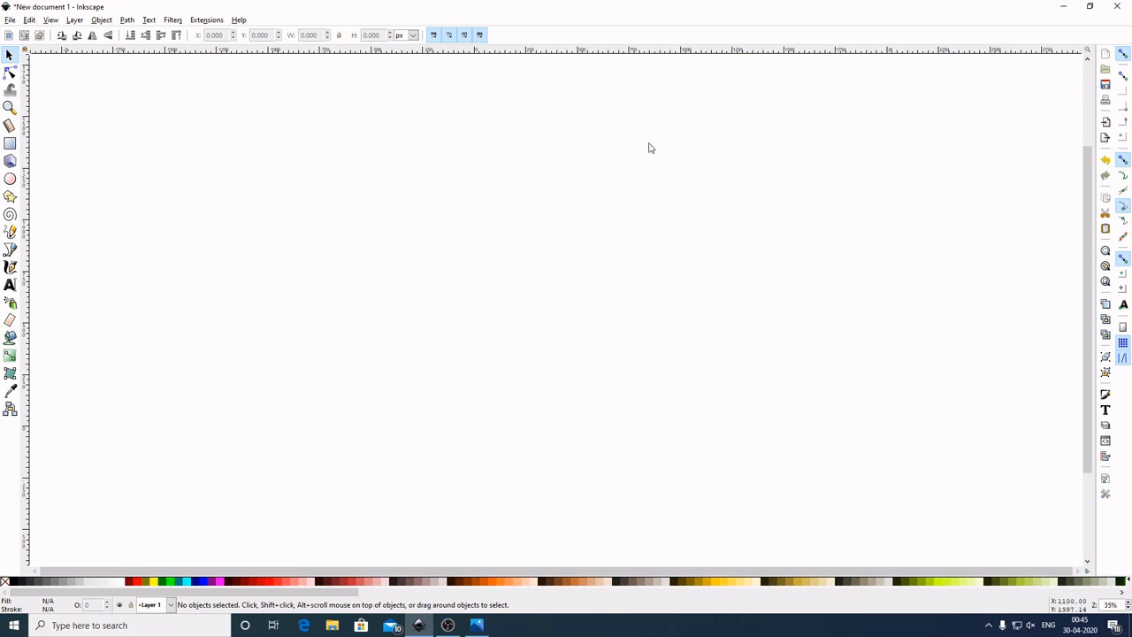
# Set the interface layout to Custom and zoom the canvas to 100%
pyautogui.click(50, 20)
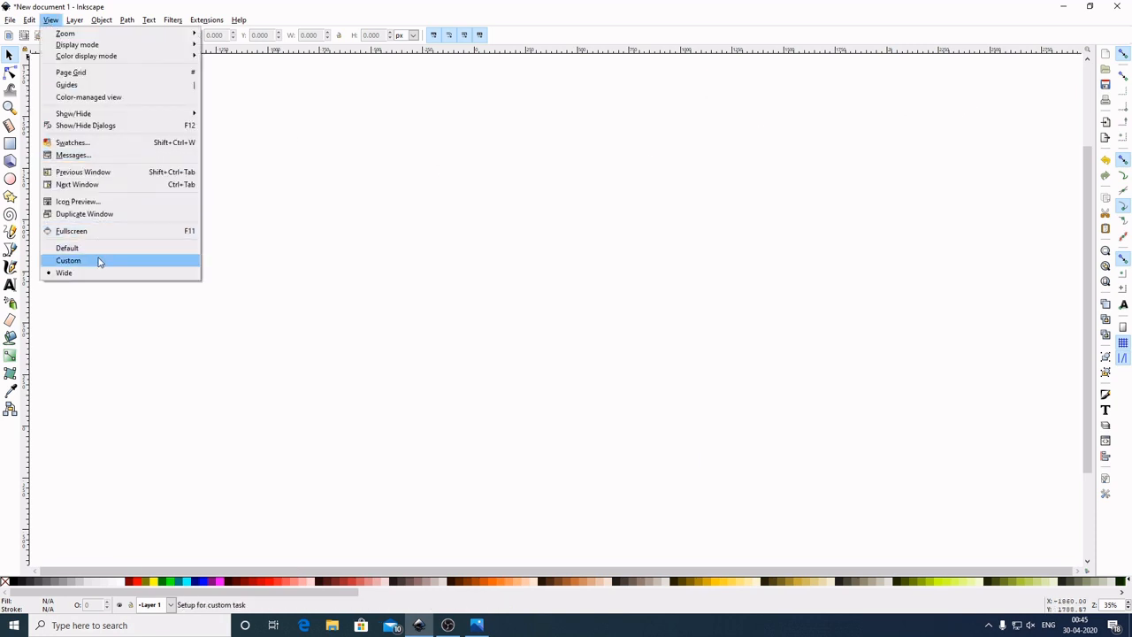
pyautogui.click(99, 261)
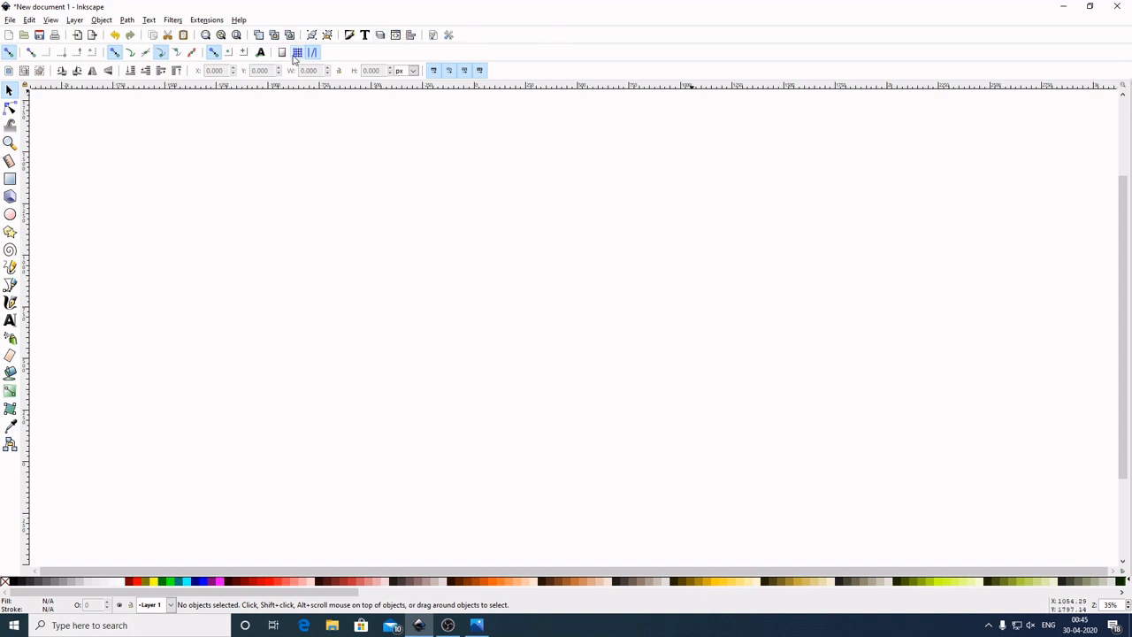
pyautogui.click(50, 19)
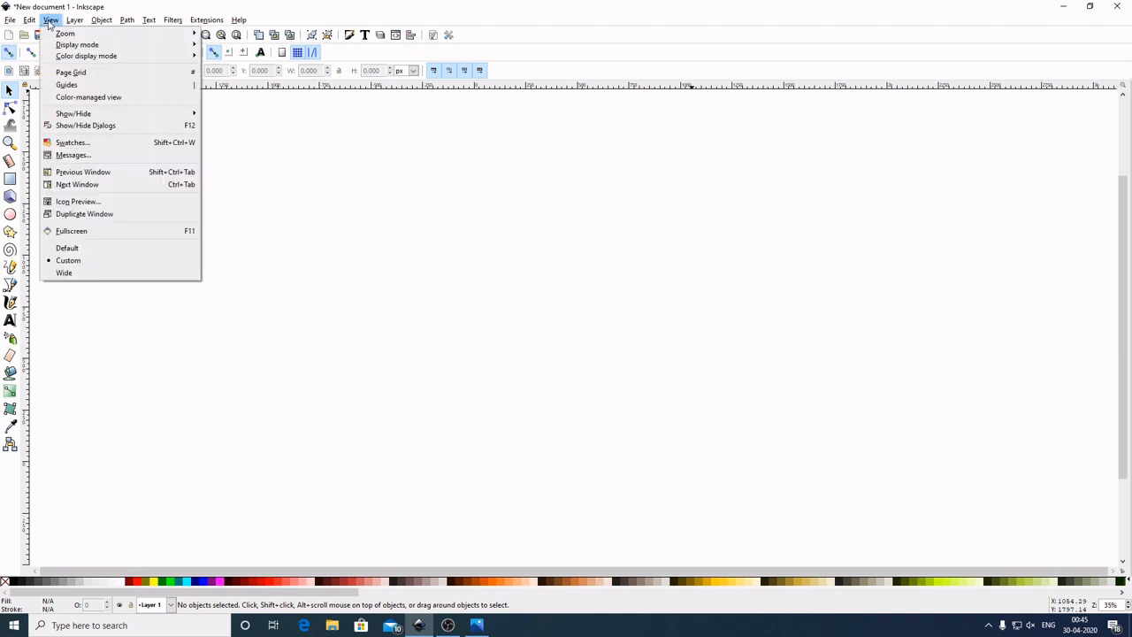
pyautogui.moveTo(62, 34)
pyautogui.click(232, 64)
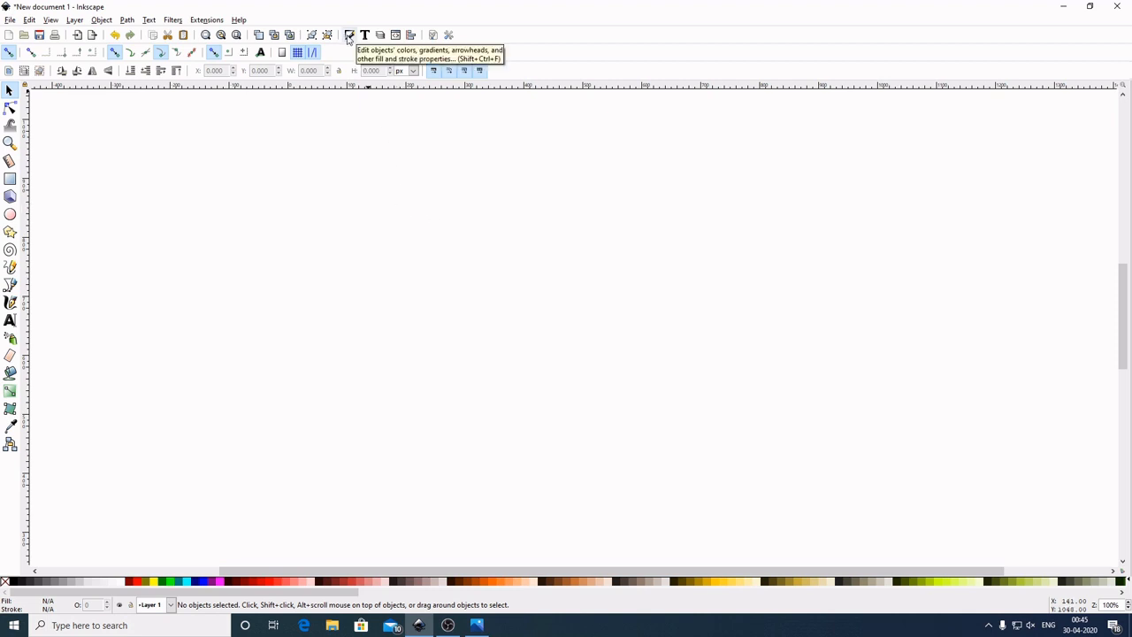
# Show the Fill and Stroke and Align and Distribute settings, and make alignment relative to Last selected
pyautogui.click(348, 35)
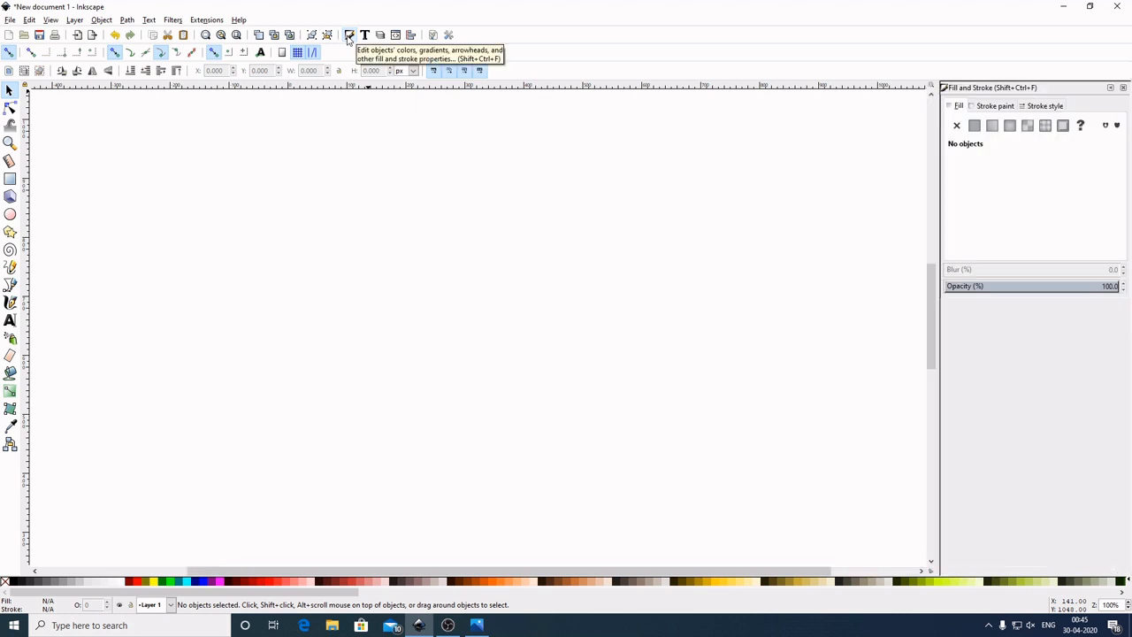
pyautogui.click(413, 39)
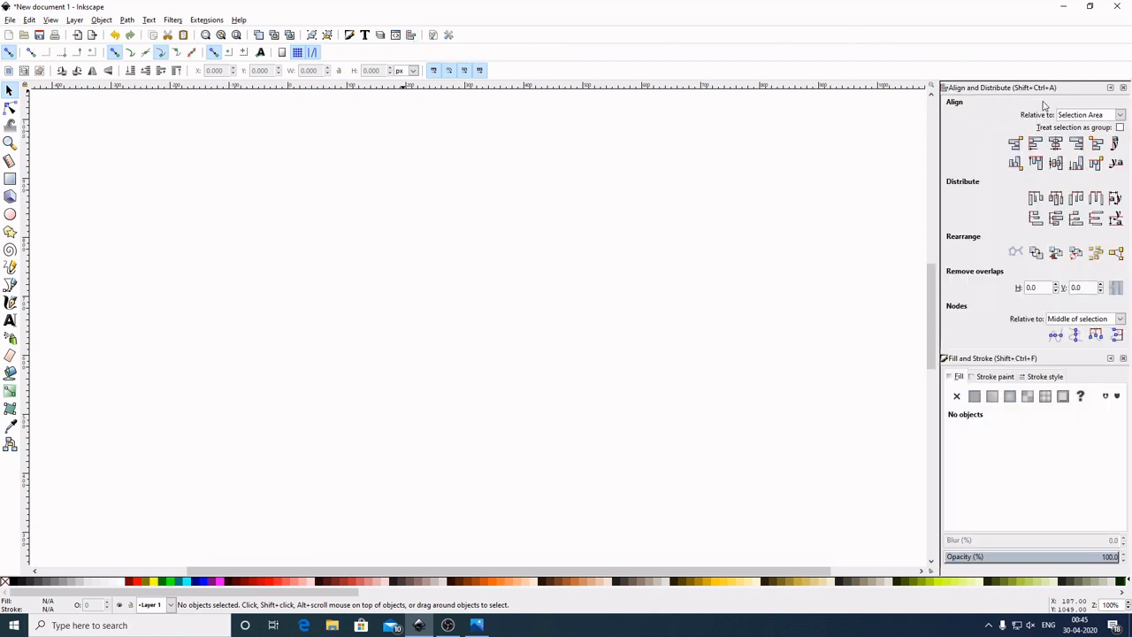
pyautogui.click(1120, 117)
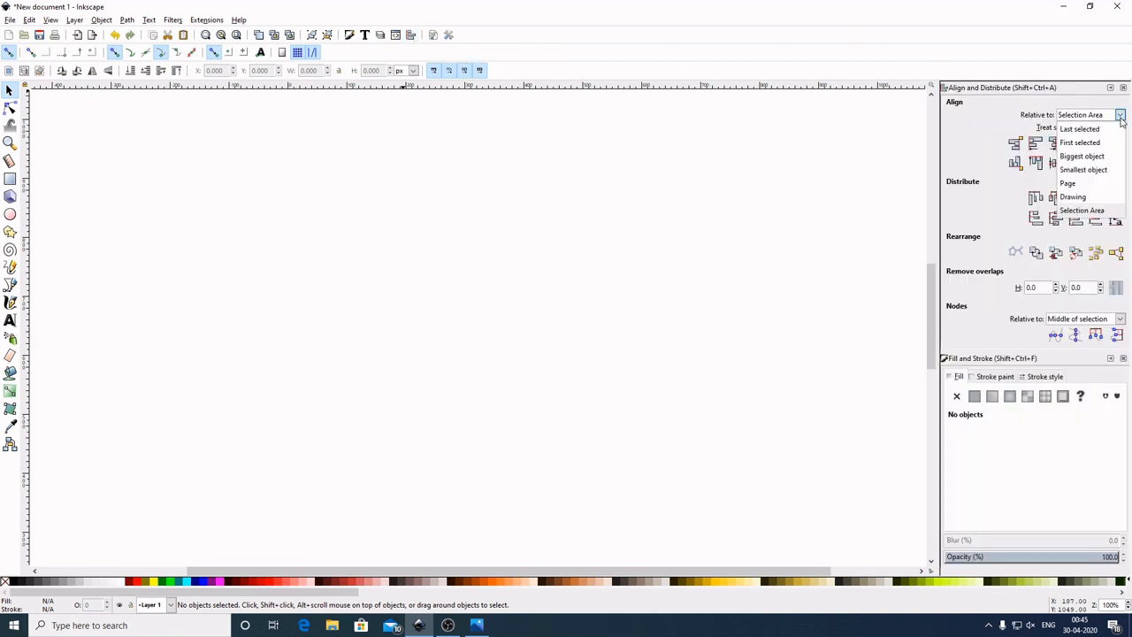
pyautogui.click(1081, 130)
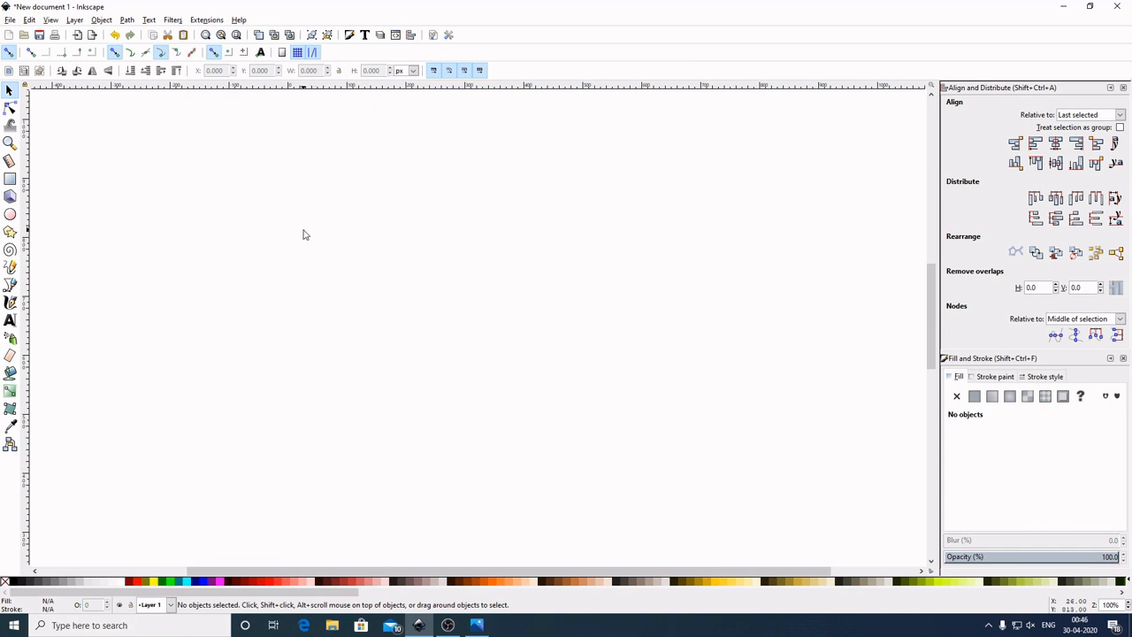
# Draw an upright rectangle about 321 by 403 px and move it towards the middle of the canvas
pyautogui.click(12, 180)
pyautogui.moveTo(293, 192); pyautogui.dragTo(483, 429)
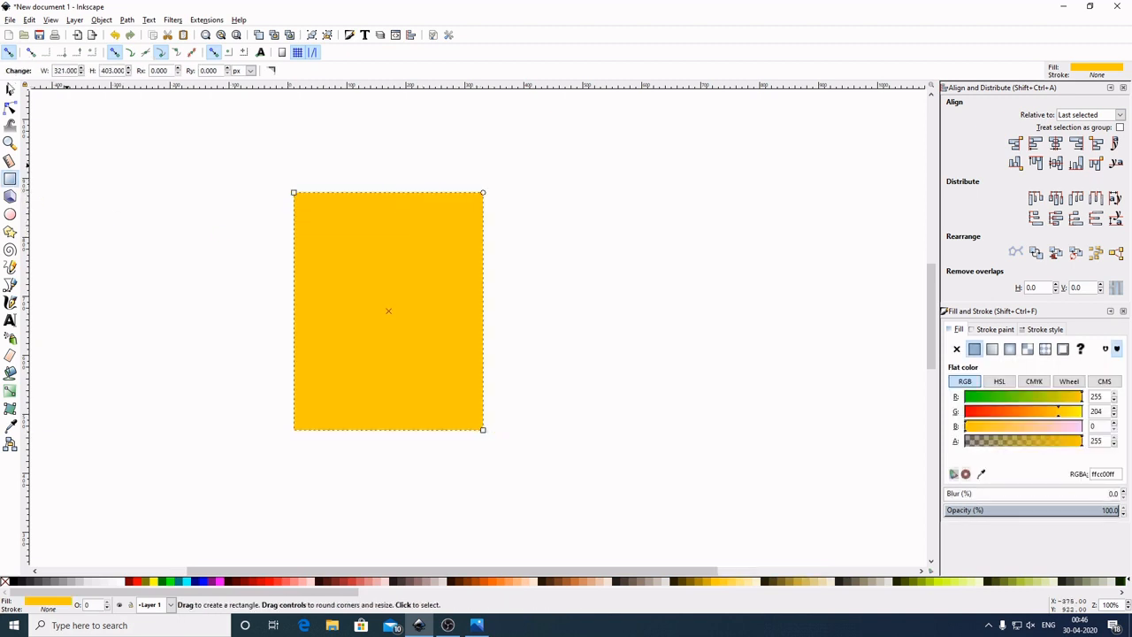
pyautogui.click(10, 89)
pyautogui.moveTo(377, 295); pyautogui.dragTo(464, 296)
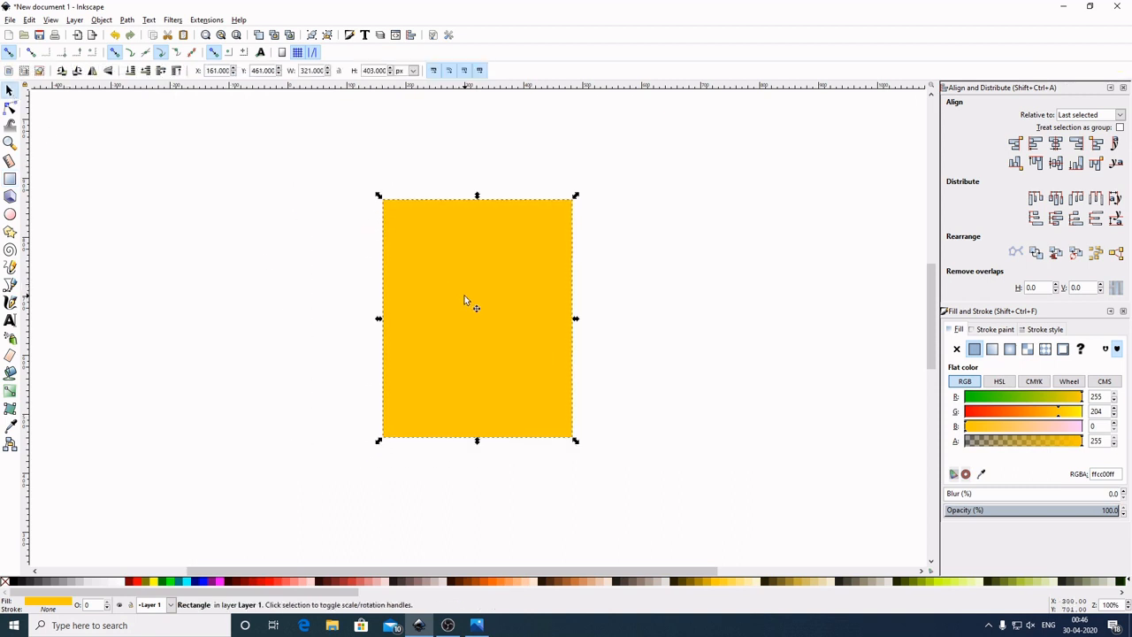
# Fill the rectangle with 50% Gray and enlarge it proportionally to about 367 by 461 px
pyautogui.click(52, 584)
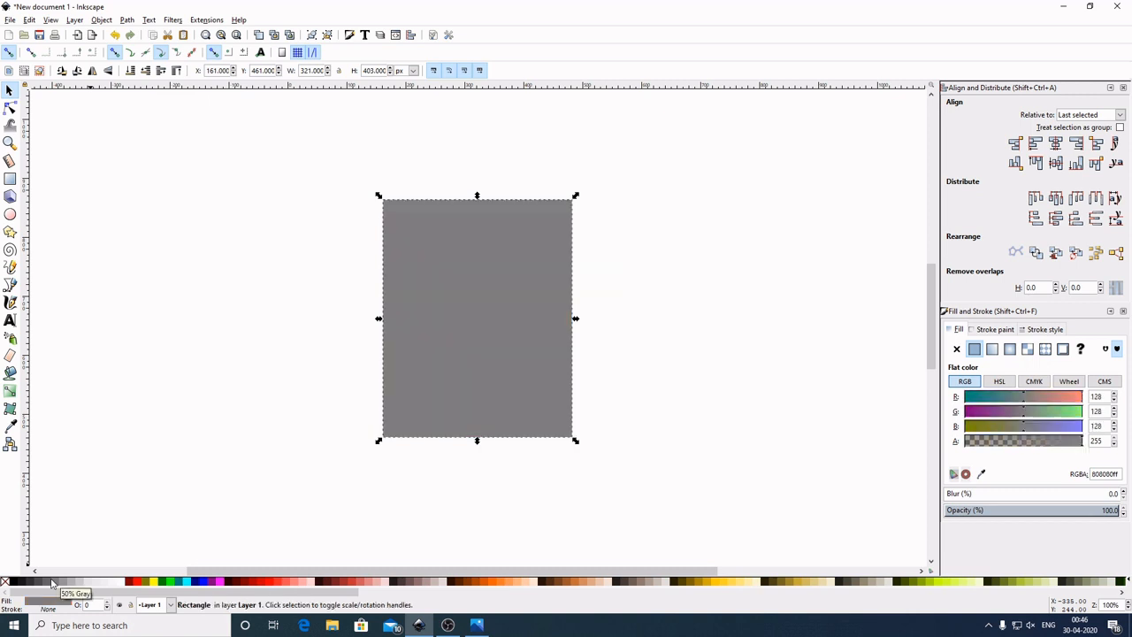
pyautogui.moveTo(492, 351); pyautogui.dragTo(497, 349)
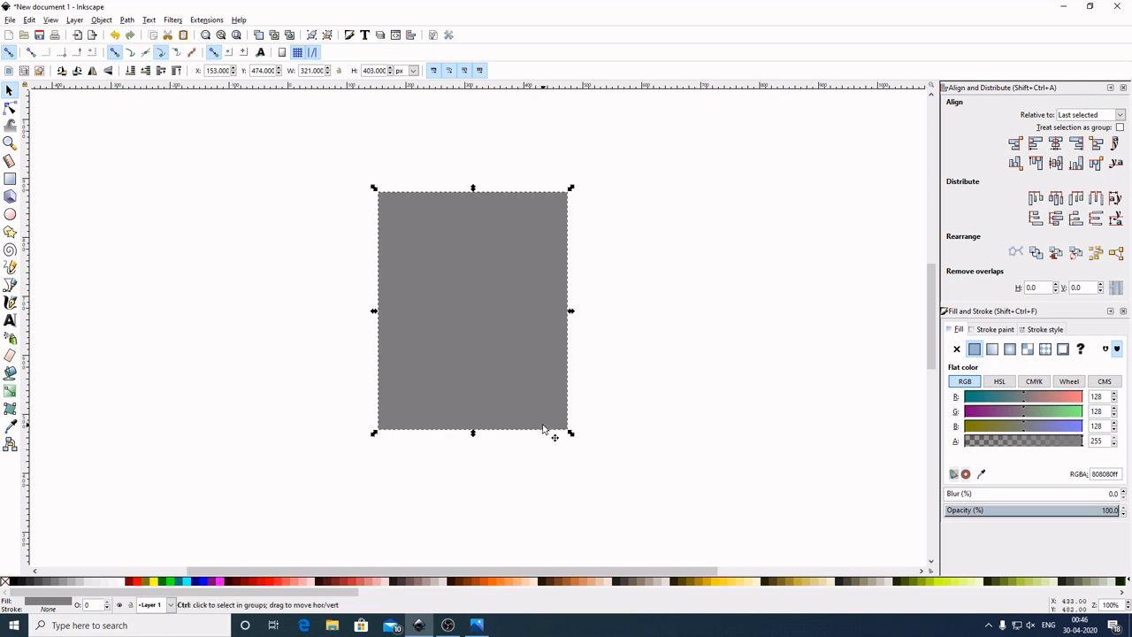
pyautogui.moveTo(570, 435)
pyautogui.mouseDown()
pyautogui.moveTo(594, 458)
pyautogui.moveTo(586, 451)
pyautogui.mouseUp()
pyautogui.moveTo(489, 308)
pyautogui.mouseDown()
pyautogui.moveTo(515, 318)
pyautogui.moveTo(490, 310)
pyautogui.mouseUp()
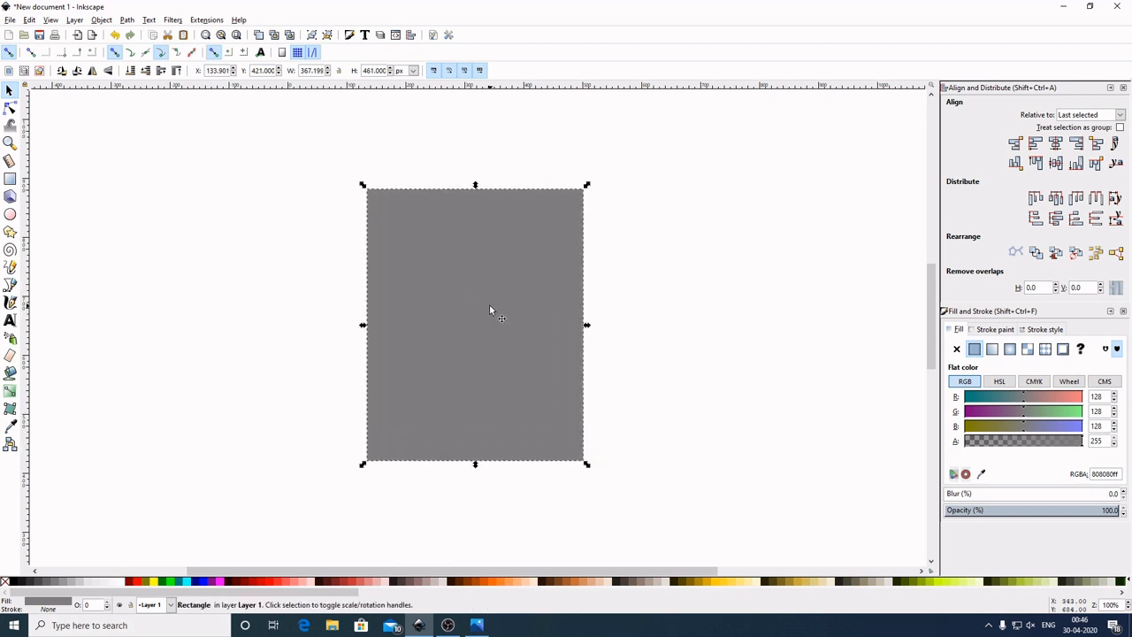
# Round the grey rectangle's corners slightly with the node tool and deselect it
pyautogui.click(9, 107)
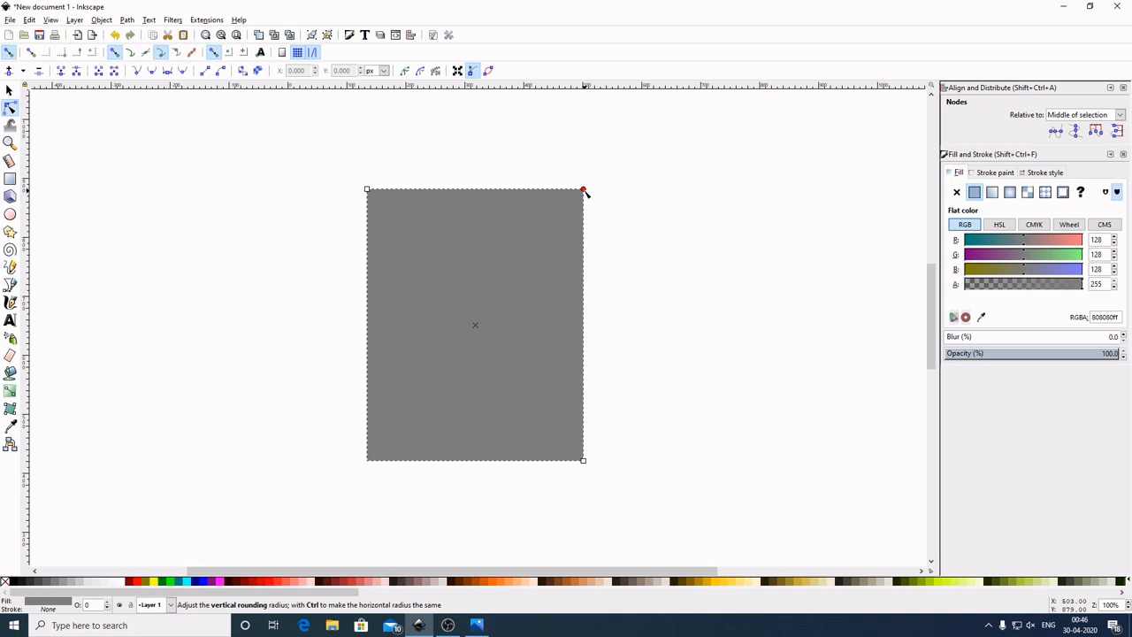
pyautogui.moveTo(584, 191); pyautogui.dragTo(589, 212)
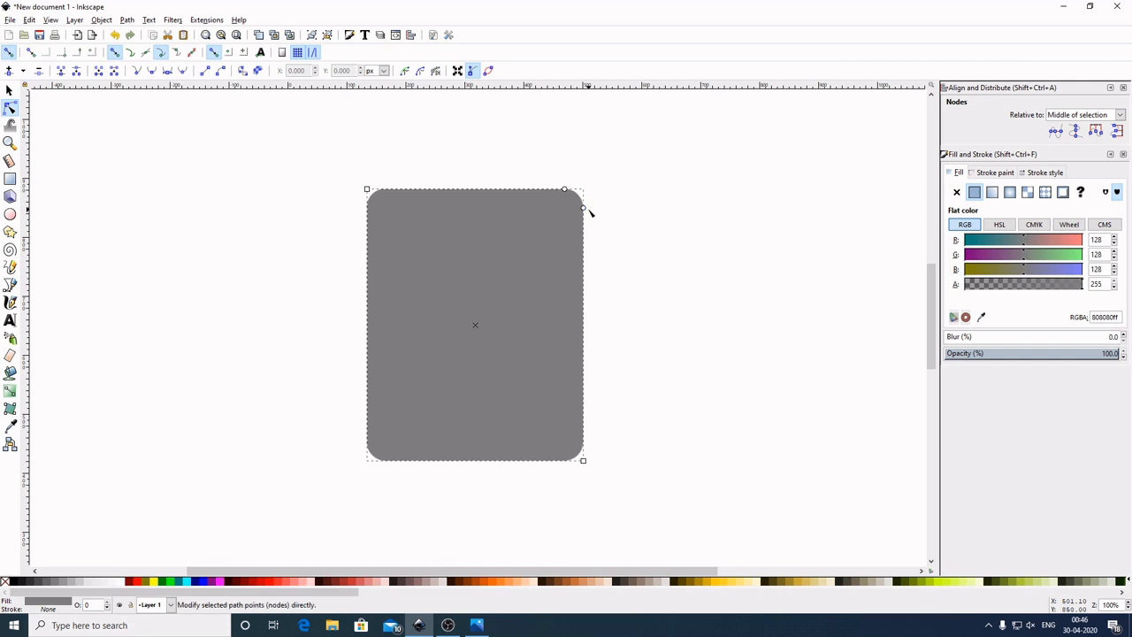
pyautogui.click(8, 90)
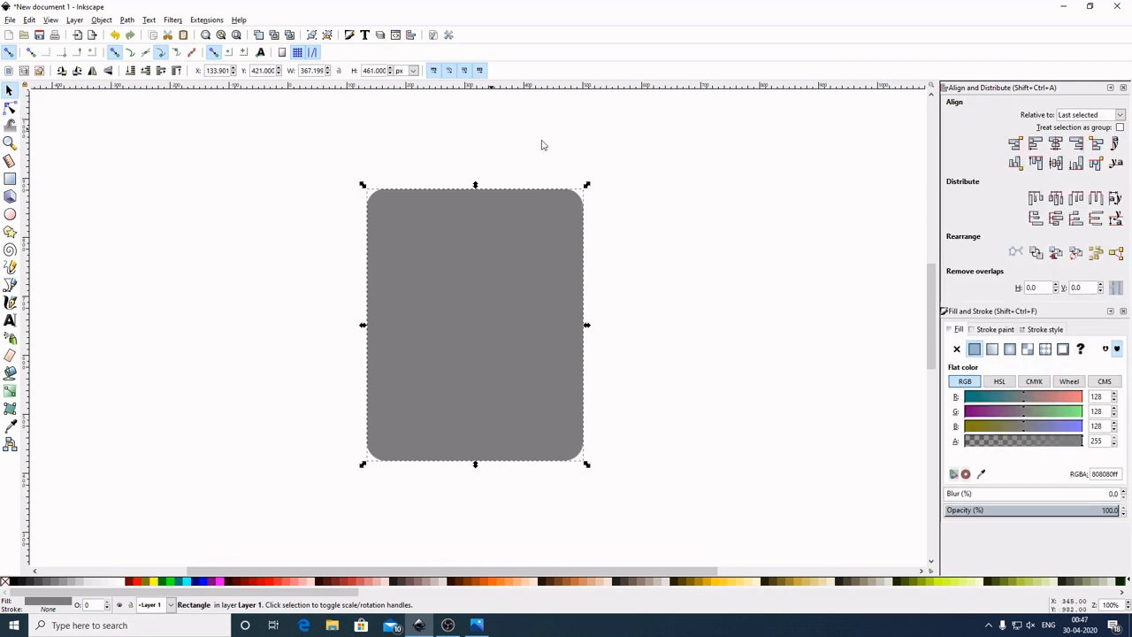
pyautogui.click(776, 256)
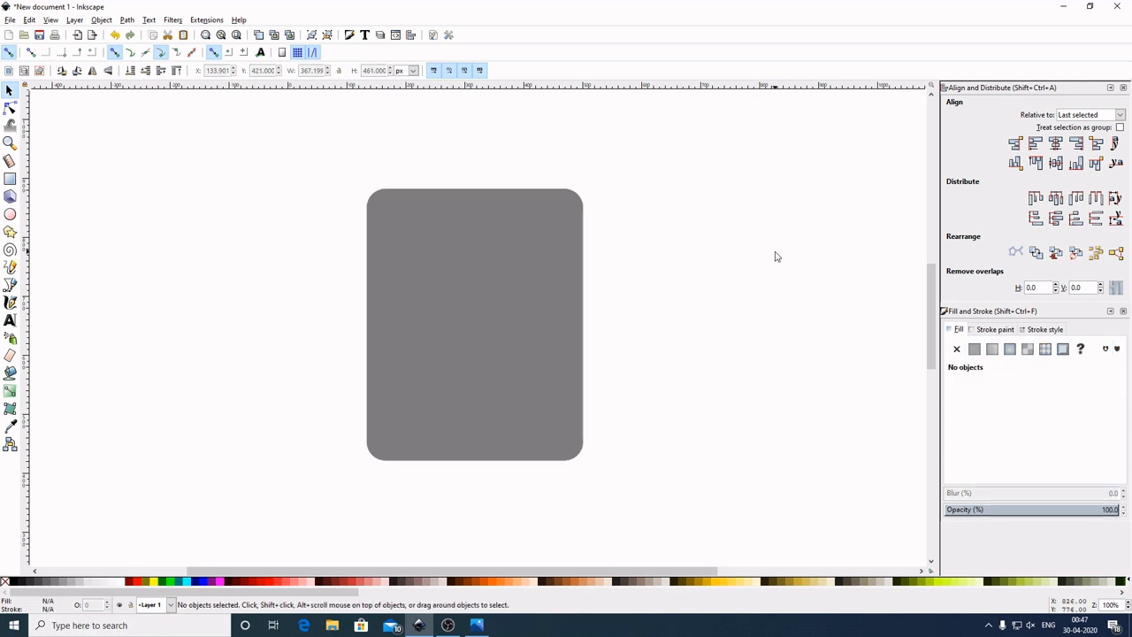
# Activate the Bezier pen tool and enable snapping to paths
pyautogui.click(11, 285)
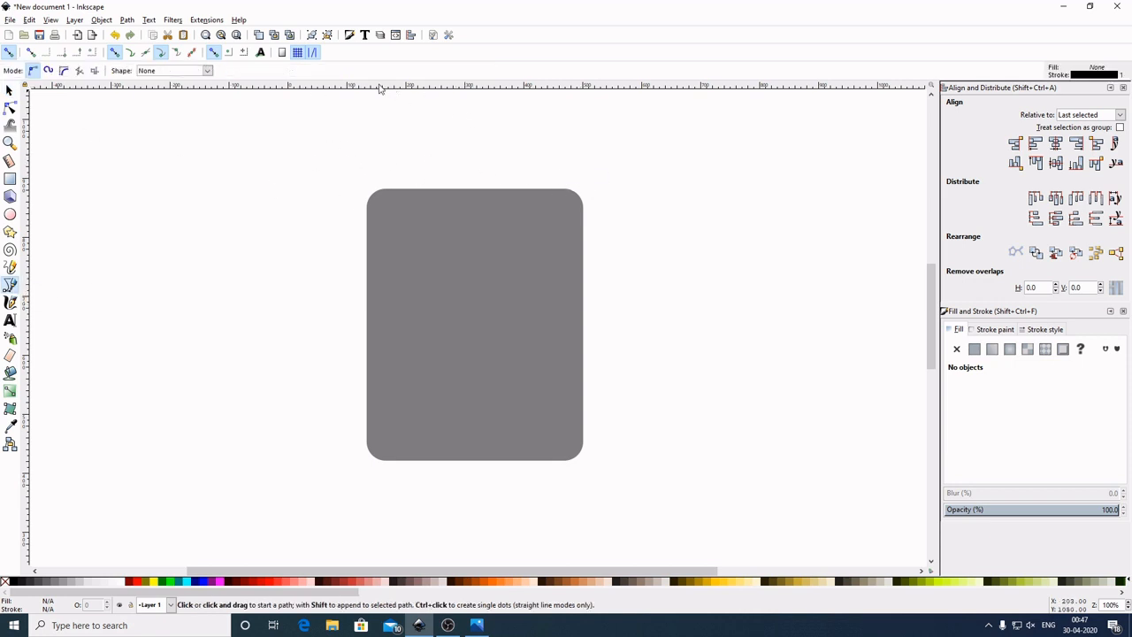
pyautogui.click(12, 55)
pyautogui.click(13, 55)
pyautogui.click(11, 53)
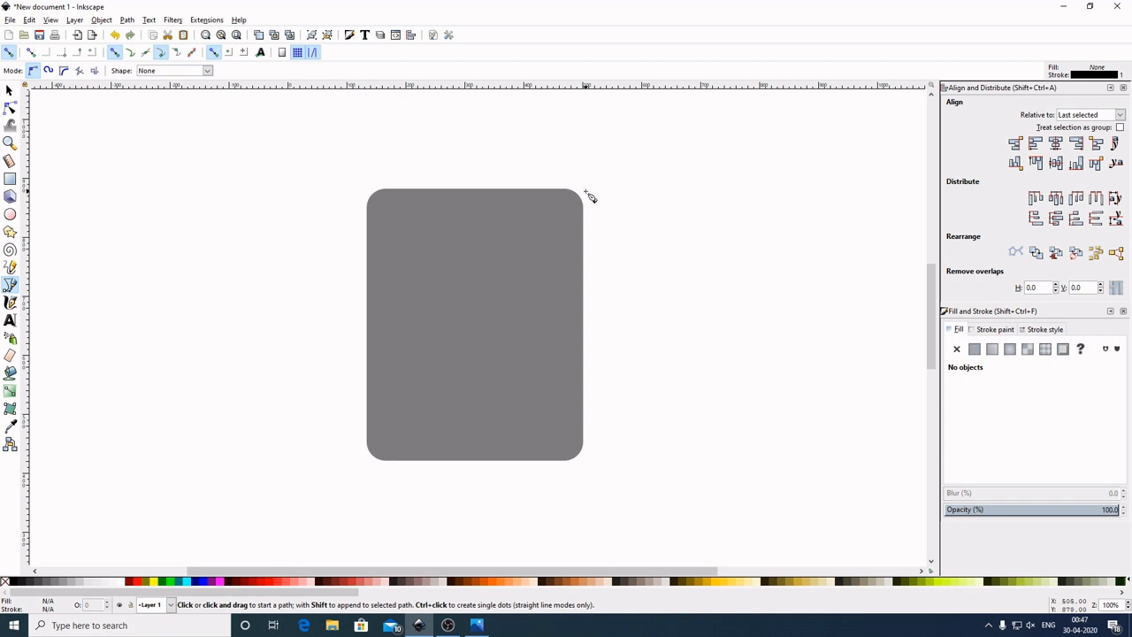
pyautogui.click(131, 55)
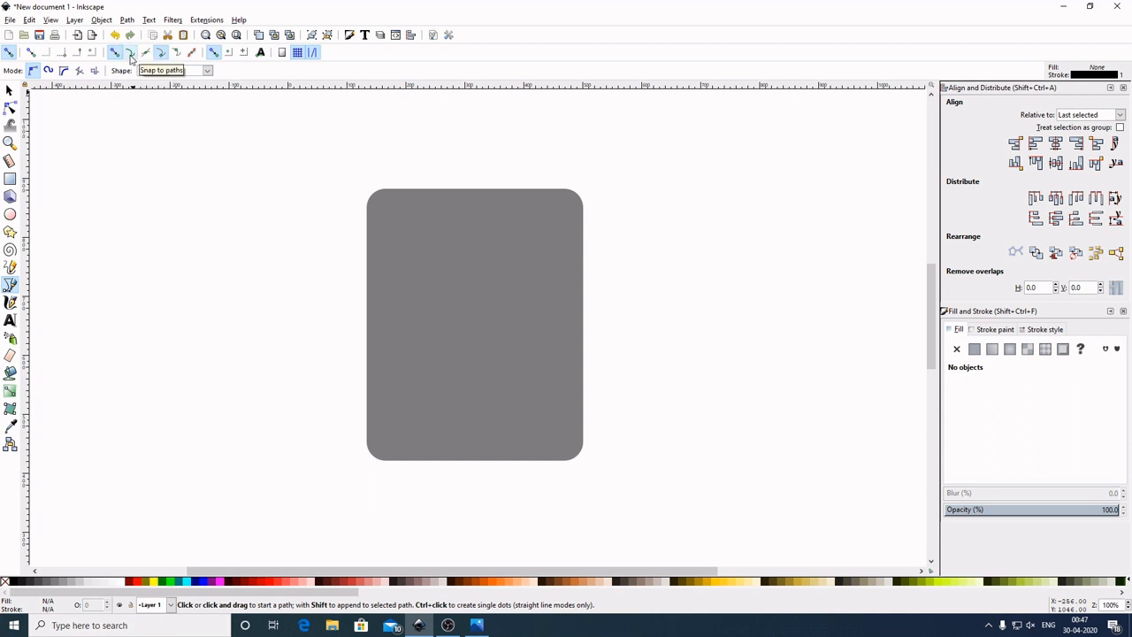
# Draw a slanted straight line, about 365 px wide and 21 px high, from the rectangle's upper-right corner to its left edge
pyautogui.click(581, 189)
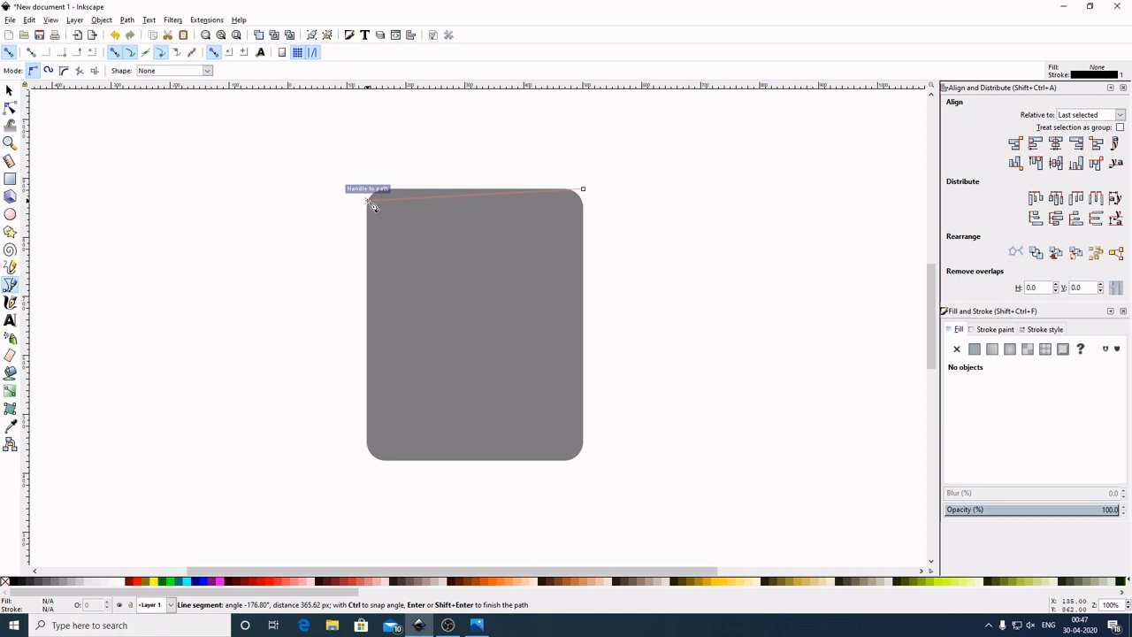
pyautogui.click(370, 201)
pyautogui.press('Return')
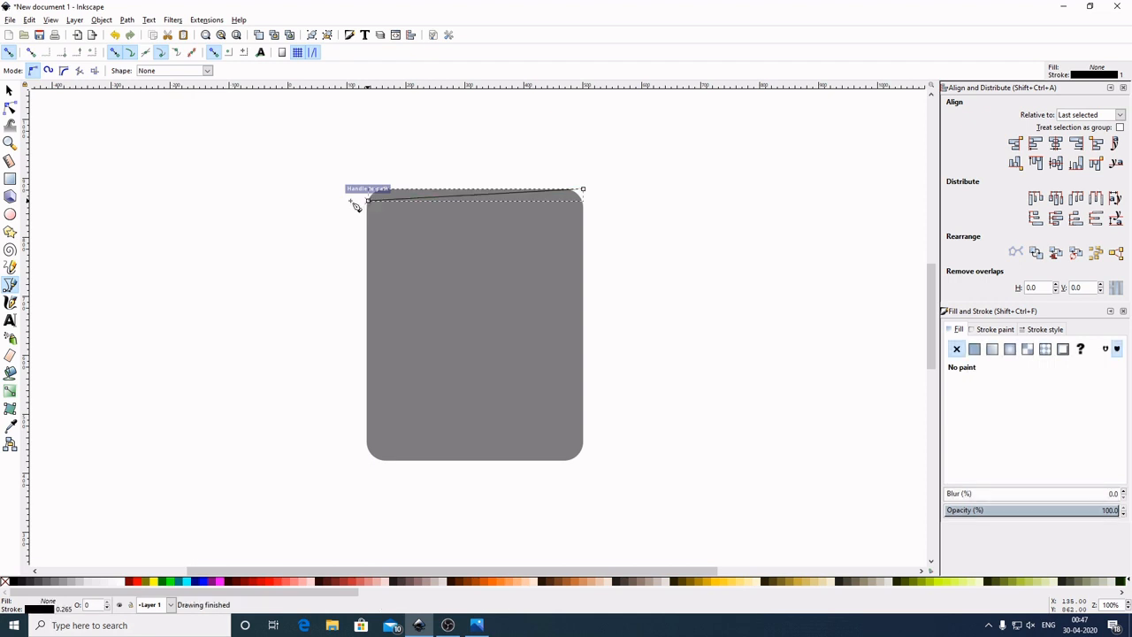
pyautogui.click(11, 91)
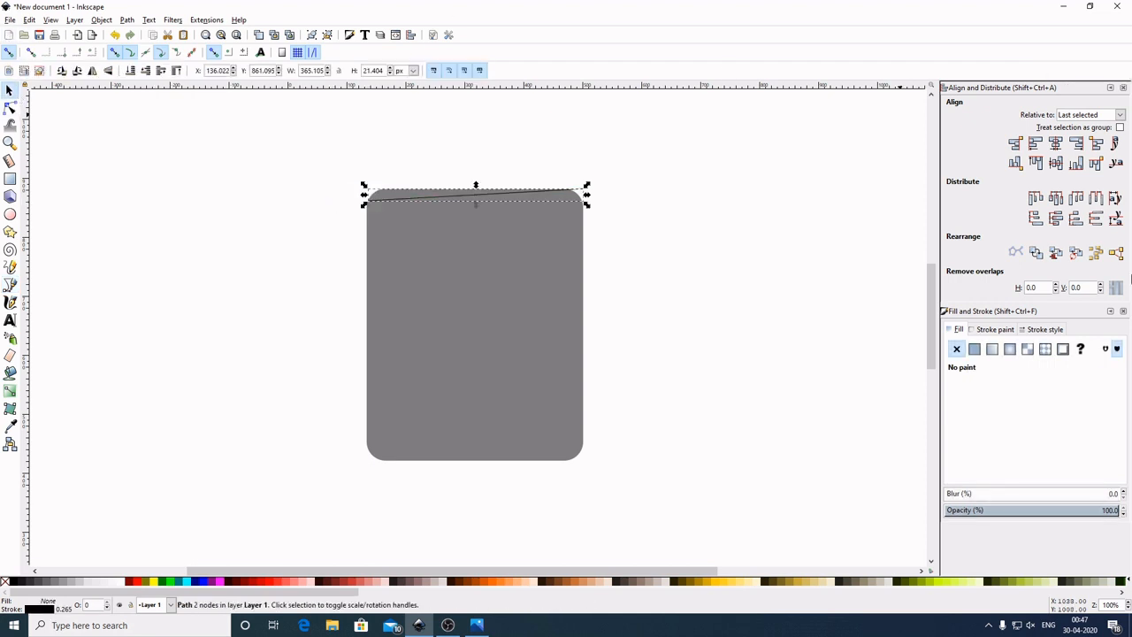
# Set the slanted line's stroke width to 1 px
pyautogui.click(1055, 331)
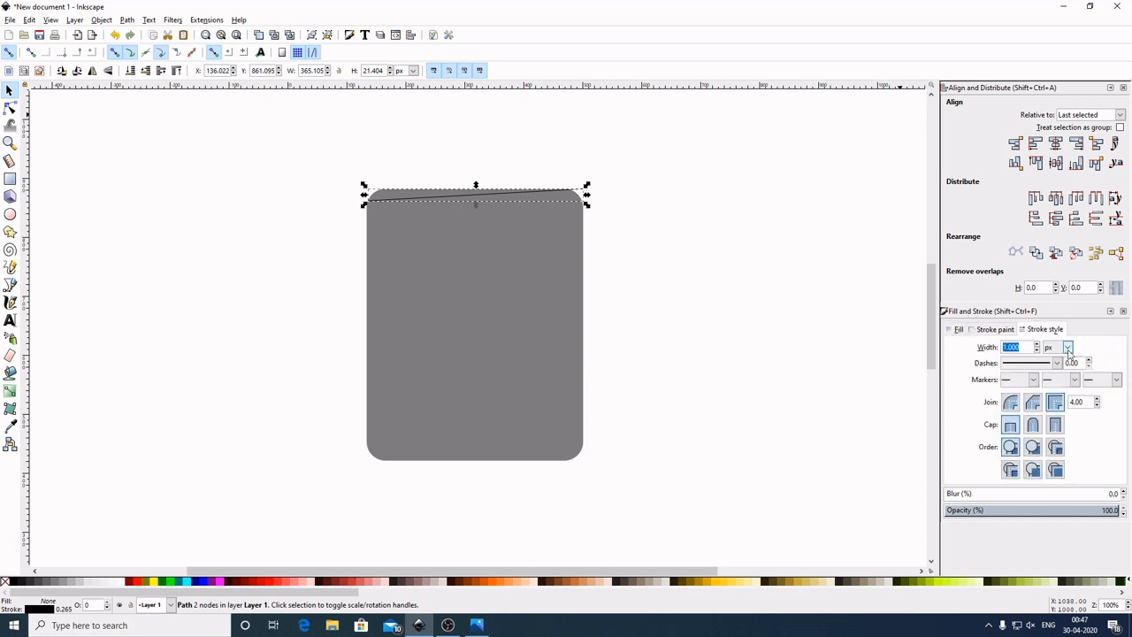
pyautogui.click(1067, 348)
pyautogui.click(1060, 420)
pyautogui.moveTo(1031, 348); pyautogui.dragTo(995, 341)
pyautogui.write('1')
# Duplicate the slanted line and flip the copy horizontally so the two lines cross
pyautogui.rightClick(542, 193)
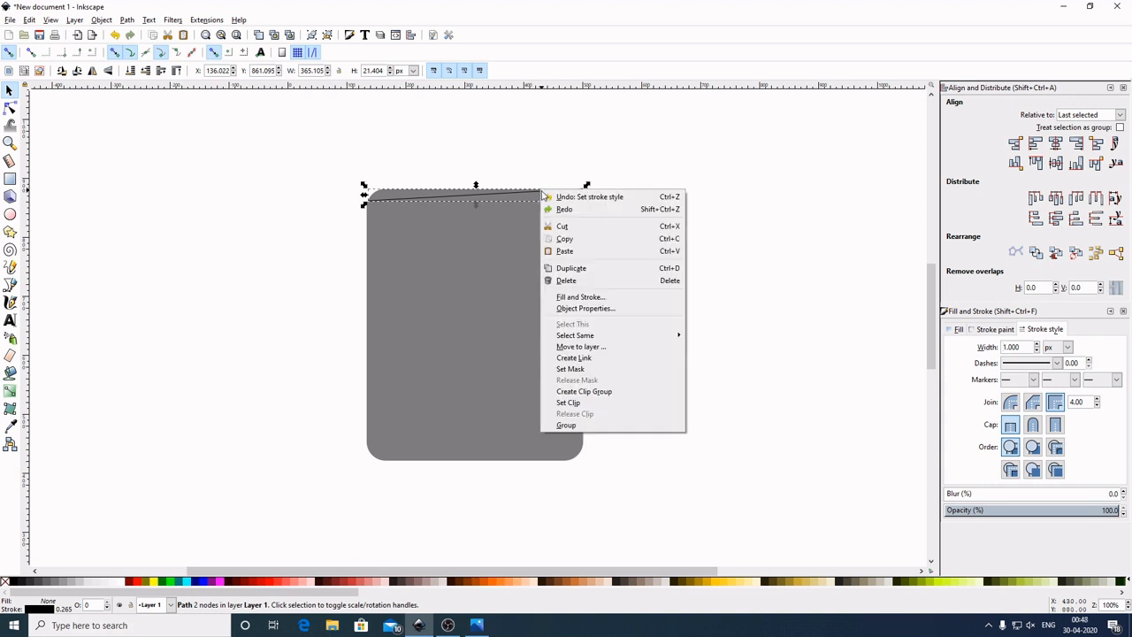
pyautogui.click(574, 266)
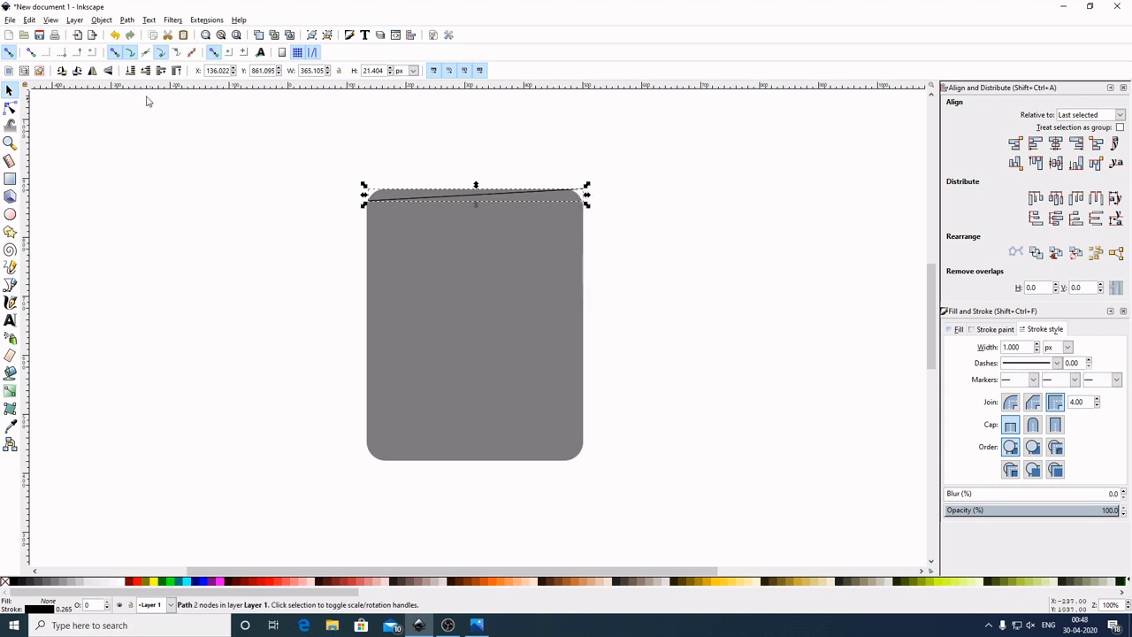
pyautogui.click(92, 70)
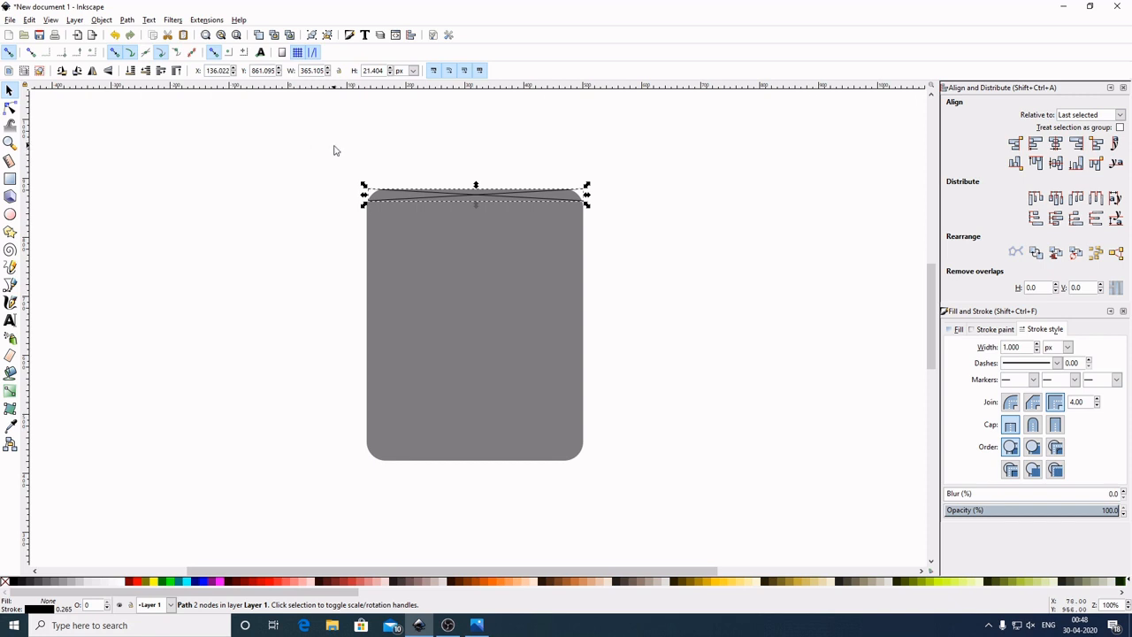
# Convert the strokes of both crossing lines to paths and deselect them
pyautogui.moveTo(312, 124); pyautogui.dragTo(645, 248)
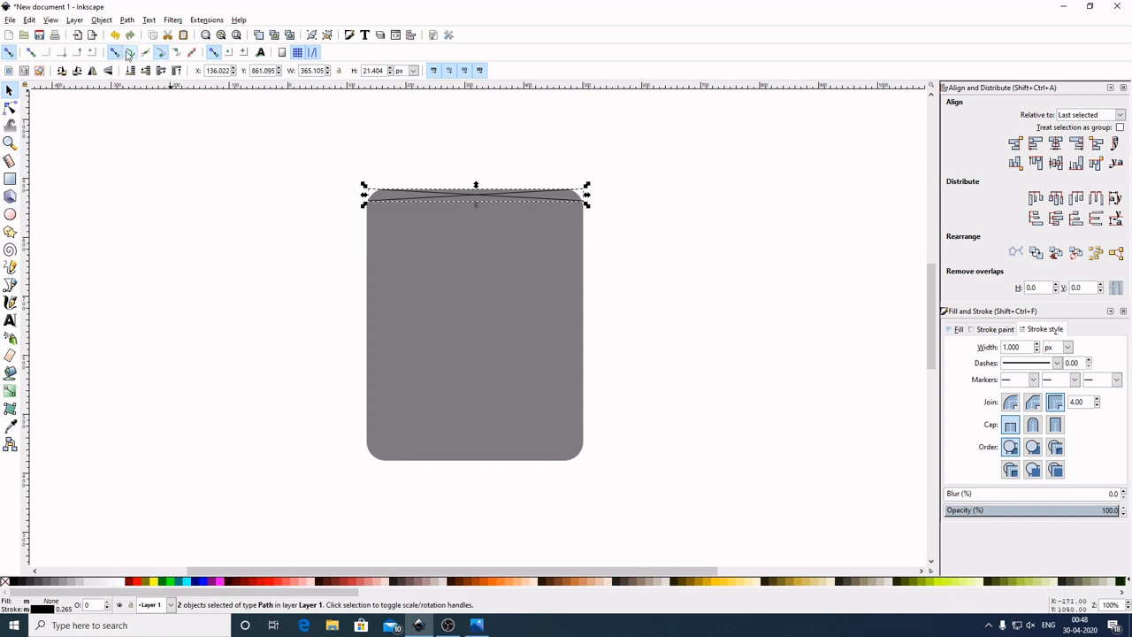
pyautogui.click(128, 20)
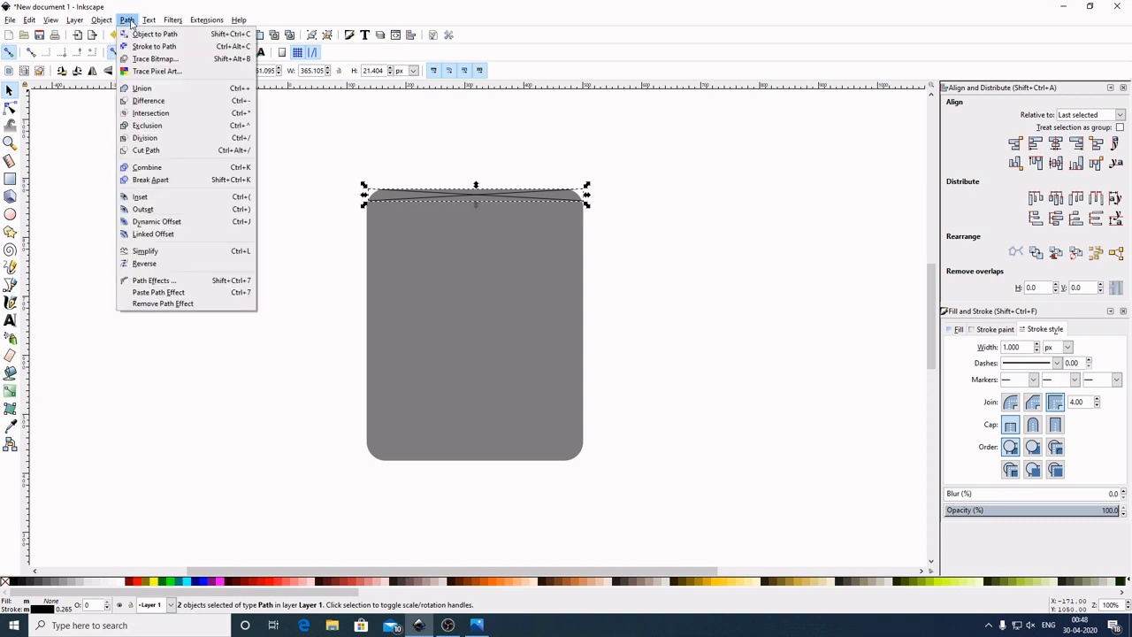
pyautogui.click(148, 46)
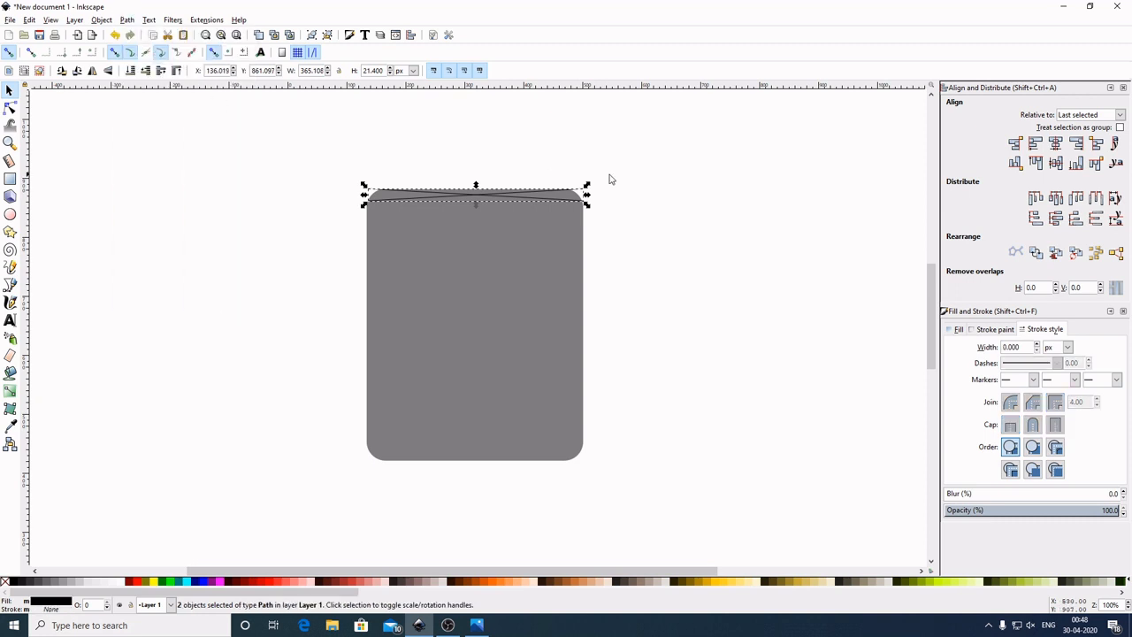
pyautogui.click(776, 273)
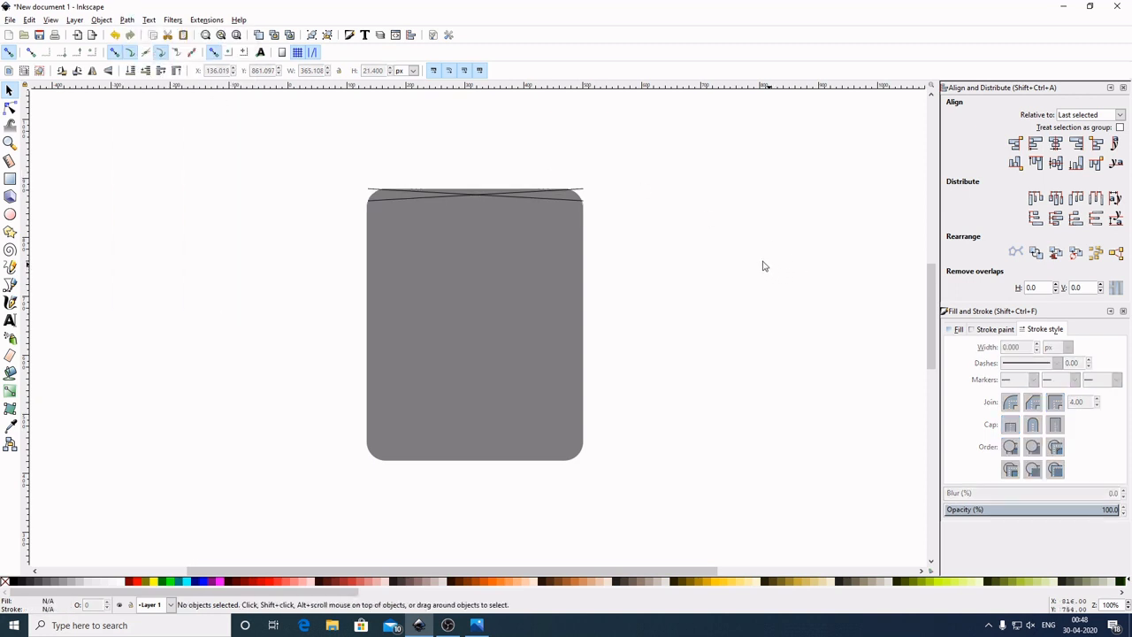
# Subtract the line rising to the right from the grey rectangle with Difference and break the result apart
pyautogui.click(582, 196)
pyautogui.press('shift')
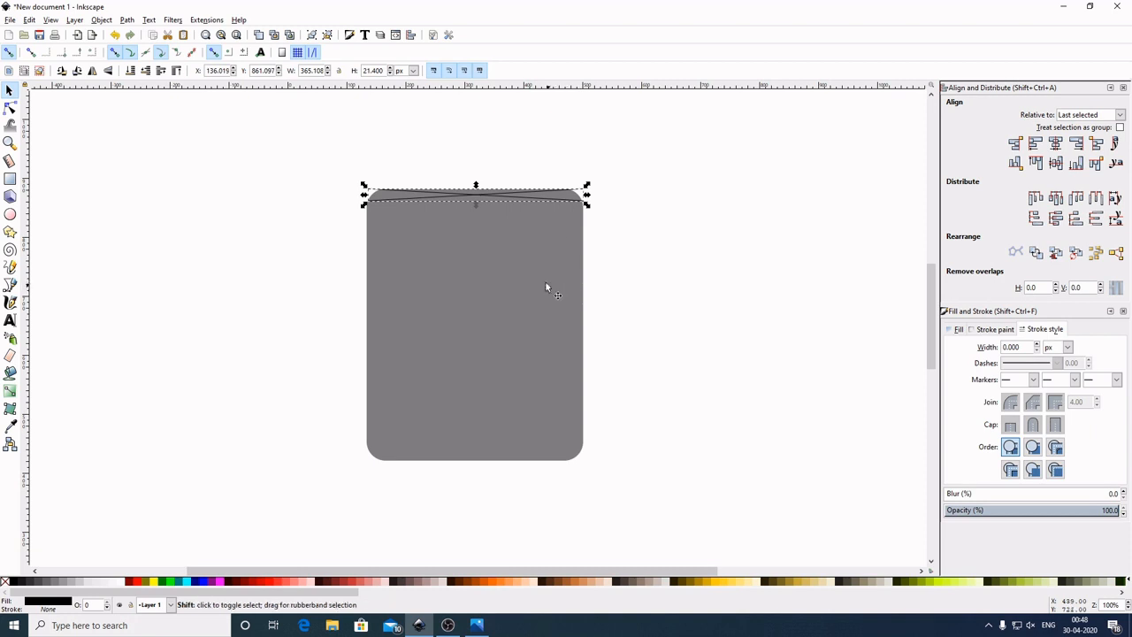
pyautogui.keyDown('shift'); pyautogui.click(557, 300); pyautogui.keyUp('shift')
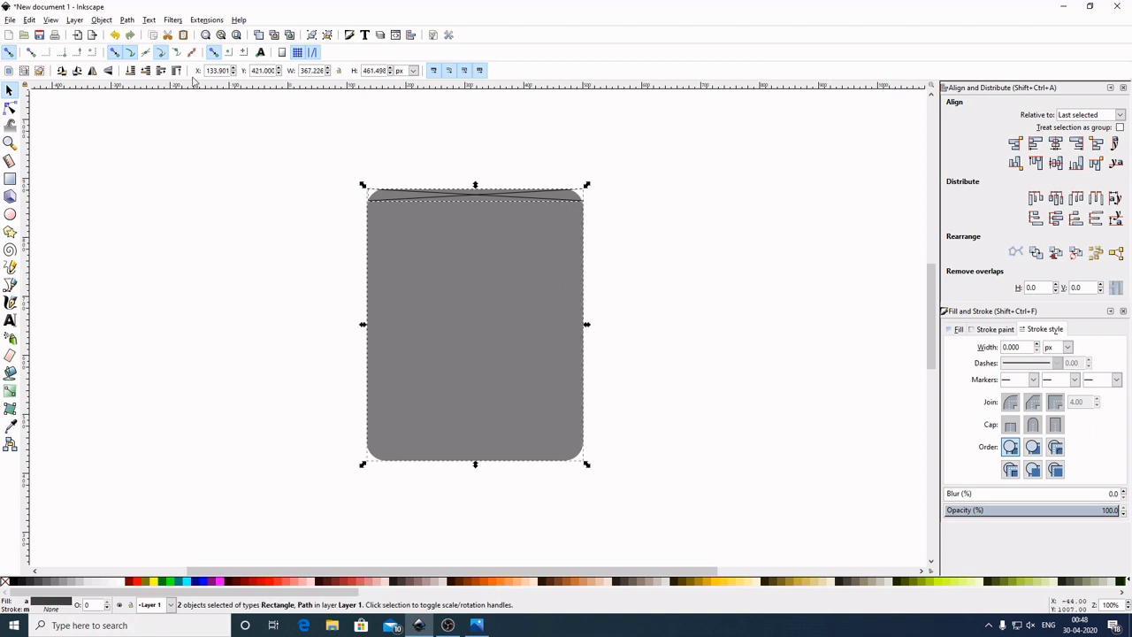
pyautogui.click(127, 20)
pyautogui.click(166, 107)
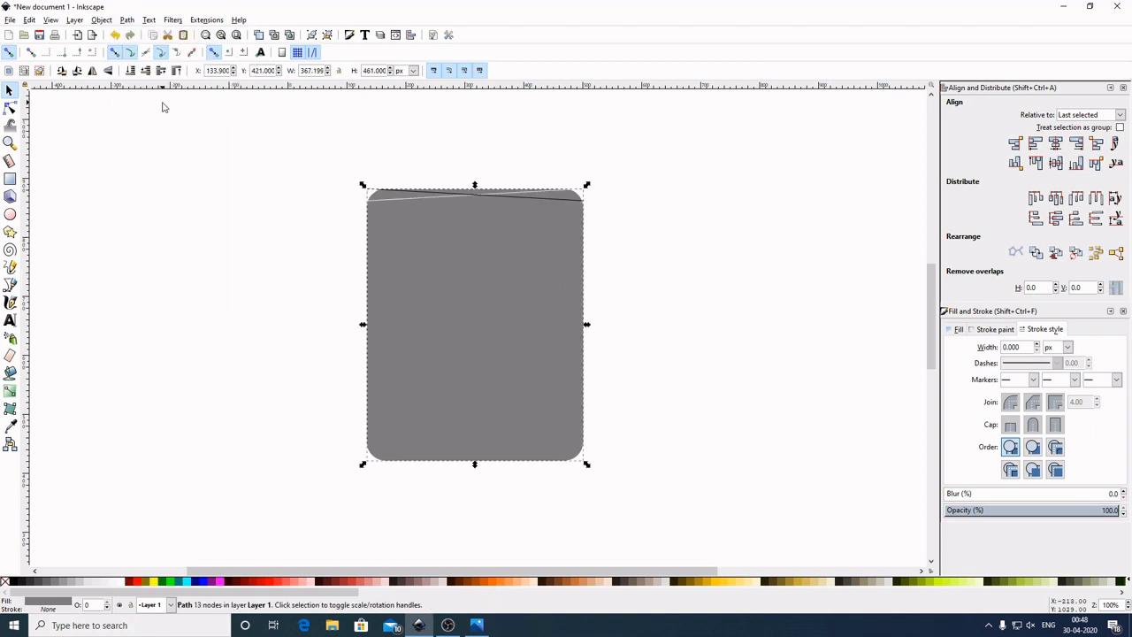
pyautogui.click(126, 19)
pyautogui.click(174, 181)
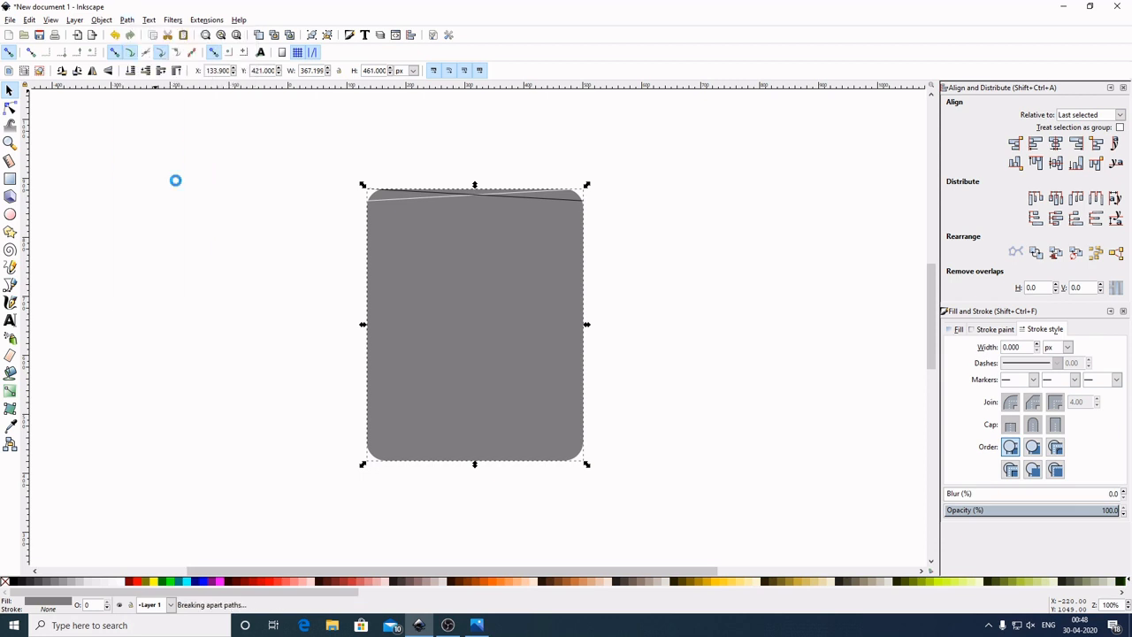
# Subtract the line falling to the right from the large grey piece with Difference and break the result apart
pyautogui.click(730, 247)
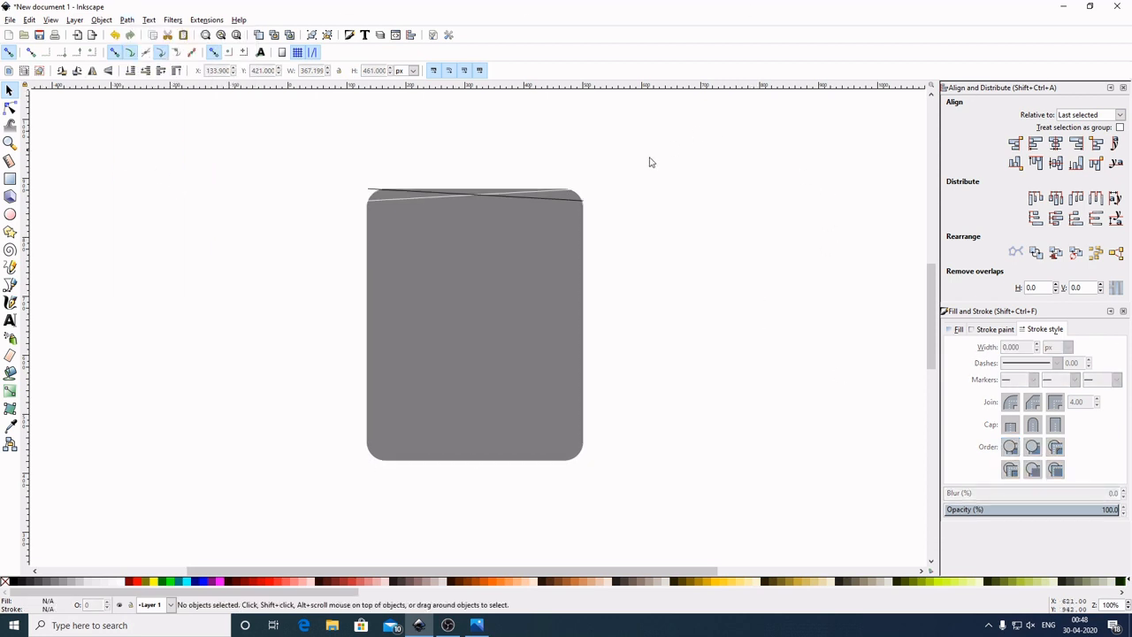
pyautogui.click(576, 199)
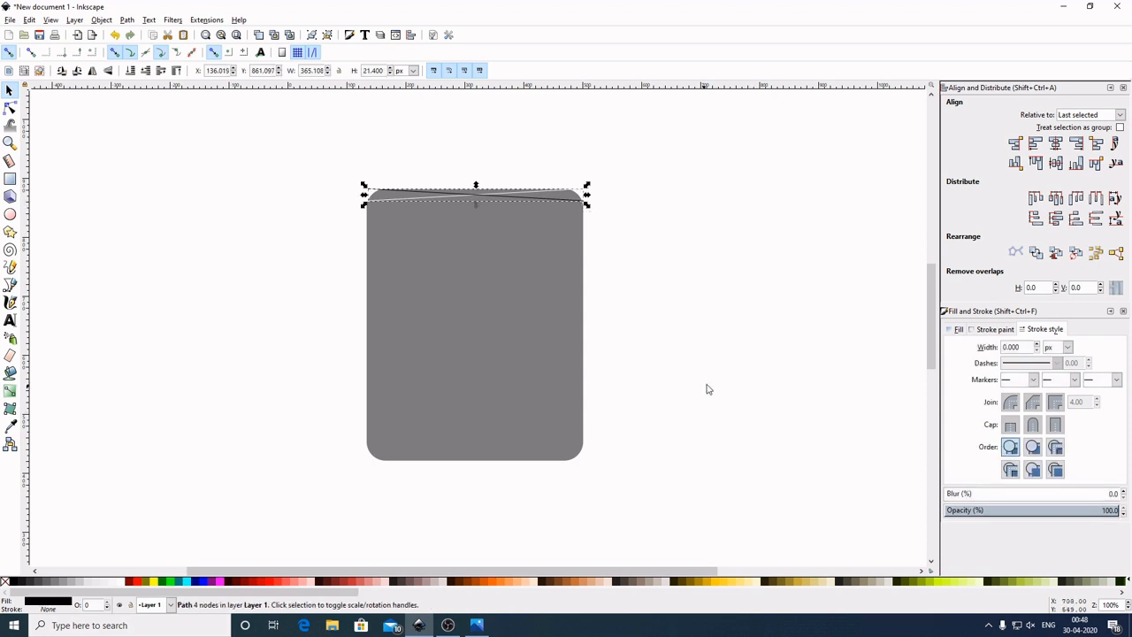
pyautogui.press('shift')
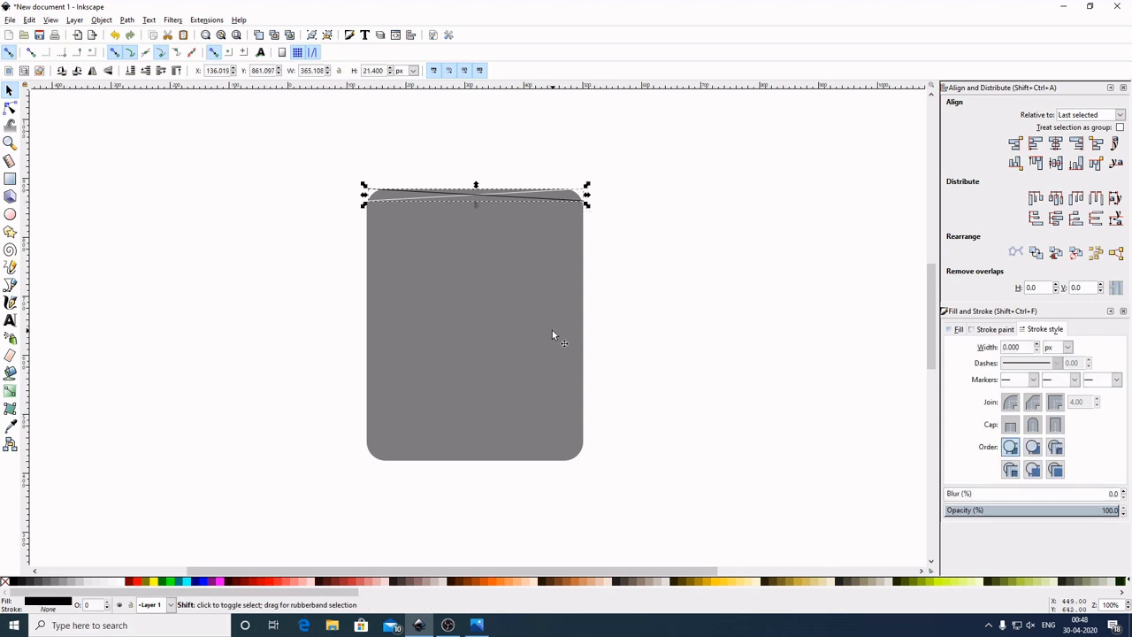
pyautogui.keyDown('shift'); pyautogui.click(552, 331); pyautogui.keyUp('shift')
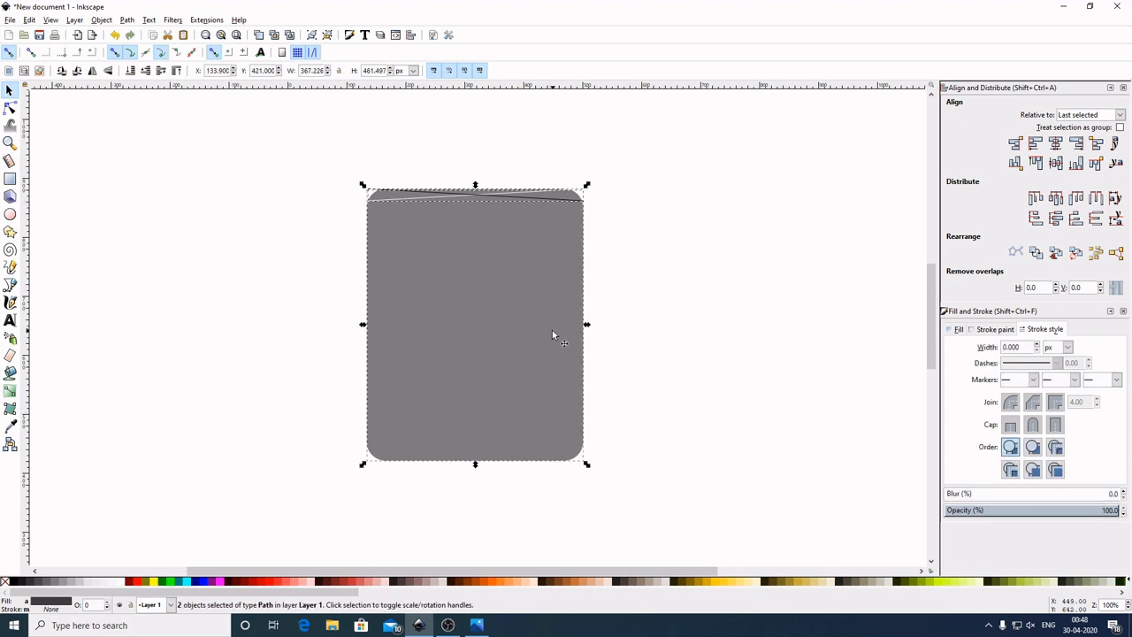
pyautogui.click(126, 20)
pyautogui.click(151, 101)
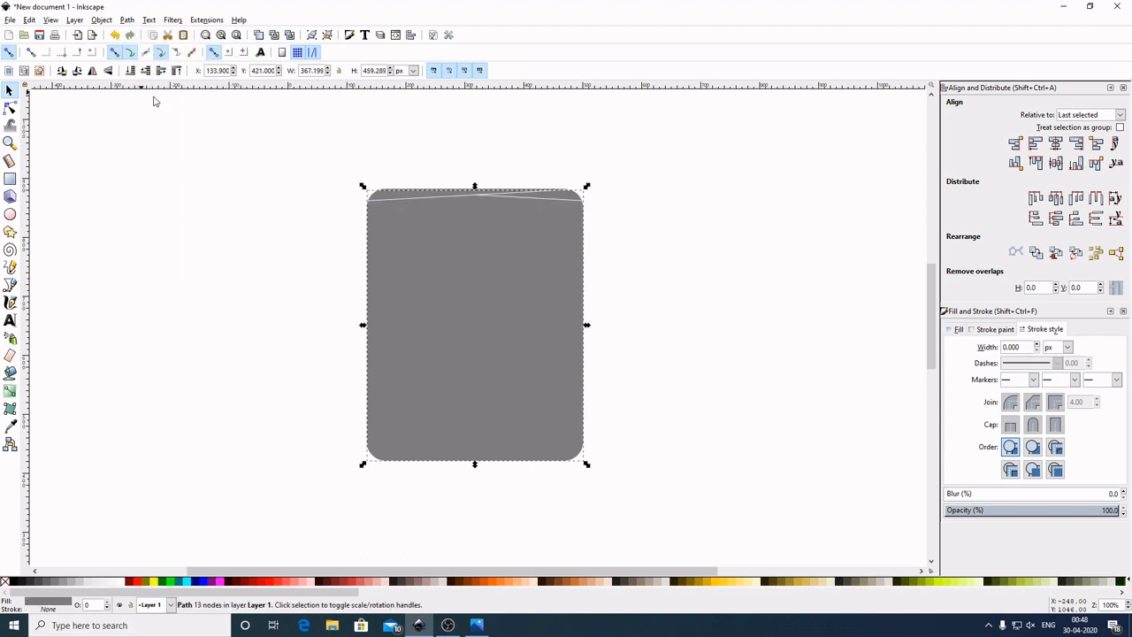
pyautogui.click(126, 20)
pyautogui.click(160, 179)
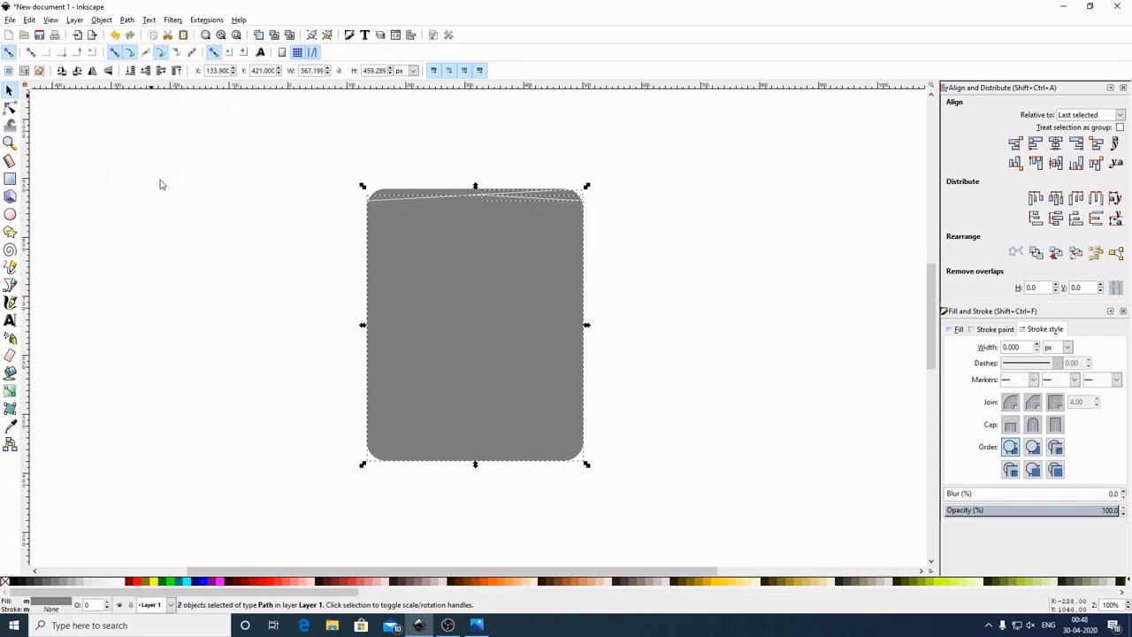
# Delete the small cut-off pieces above the crossing lines at the grey shape's top
pyautogui.click(774, 240)
pyautogui.moveTo(318, 143); pyautogui.dragTo(621, 228)
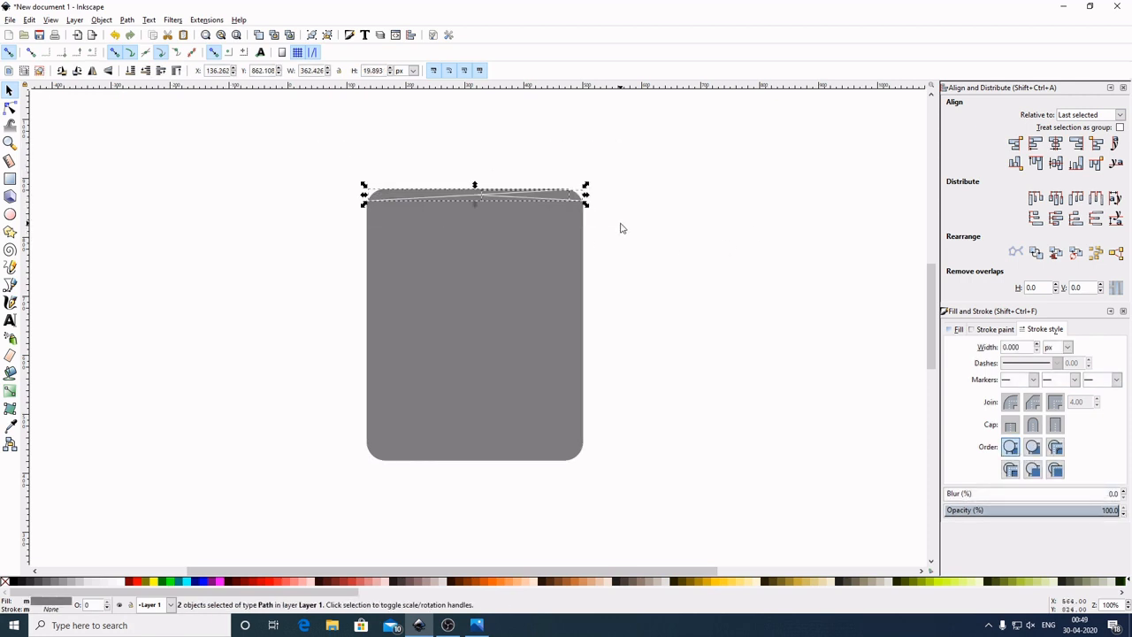
pyautogui.press('Delete')
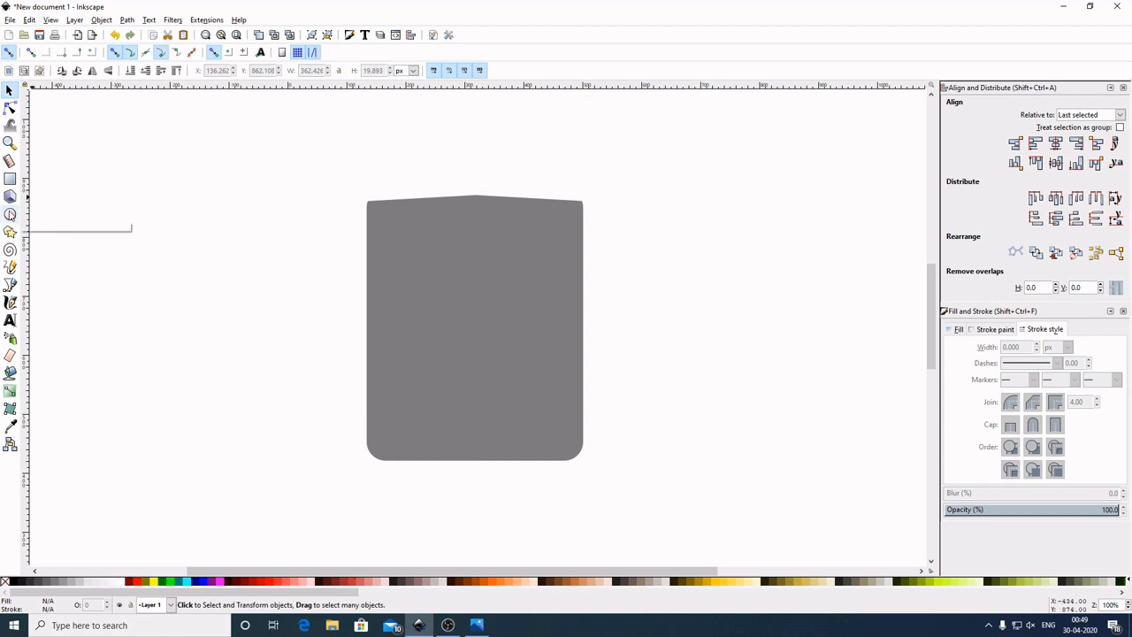
# Draw a circle about 182 px in diameter beside the grey shape and fill it yellow
pyautogui.click(10, 214)
pyautogui.press('ctrl')
pyautogui.moveTo(176, 213); pyautogui.dragTo(232, 265)
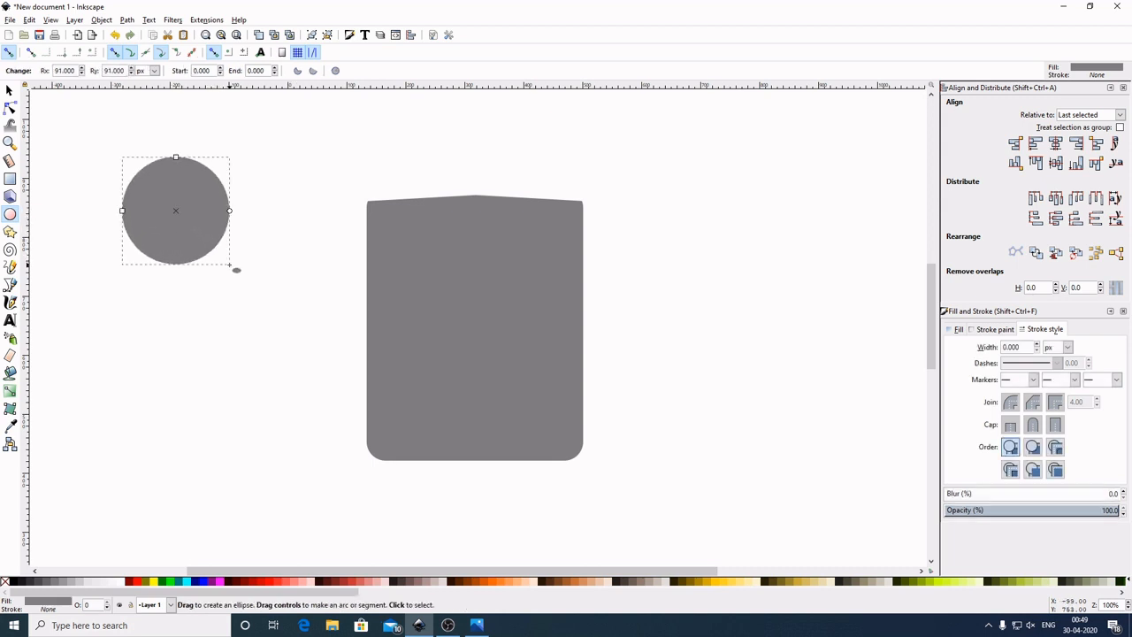
pyautogui.click(9, 90)
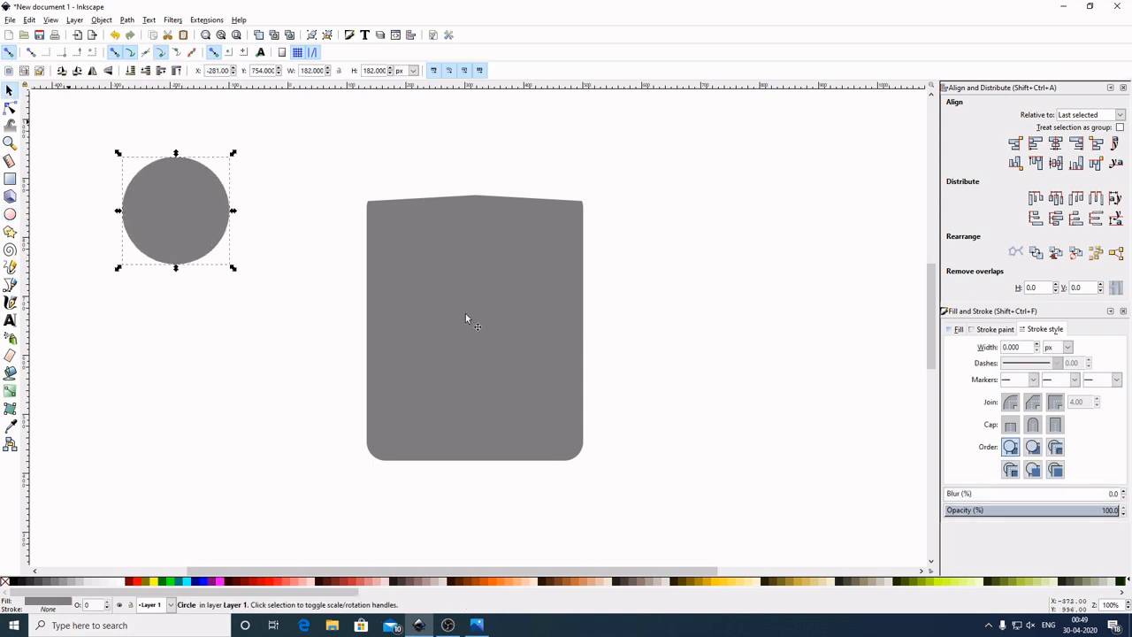
pyautogui.click(725, 584)
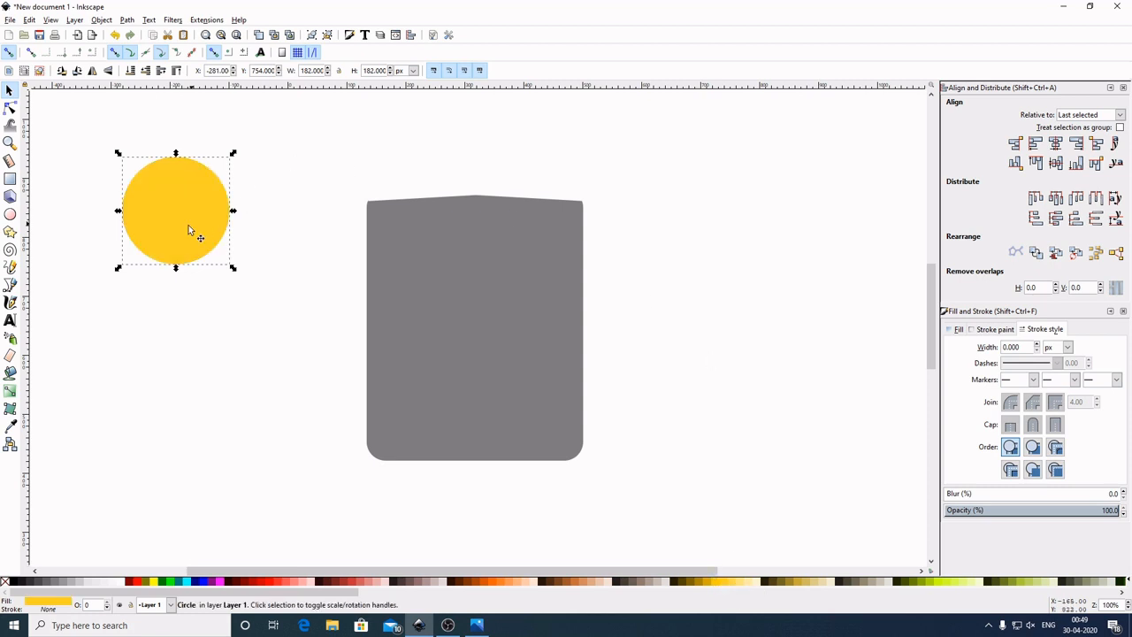
# Enable snapping of object centres and move the yellow circle so its centre sits on the peak of the grey shape's top edge
pyautogui.moveTo(168, 226); pyautogui.dragTo(471, 223)
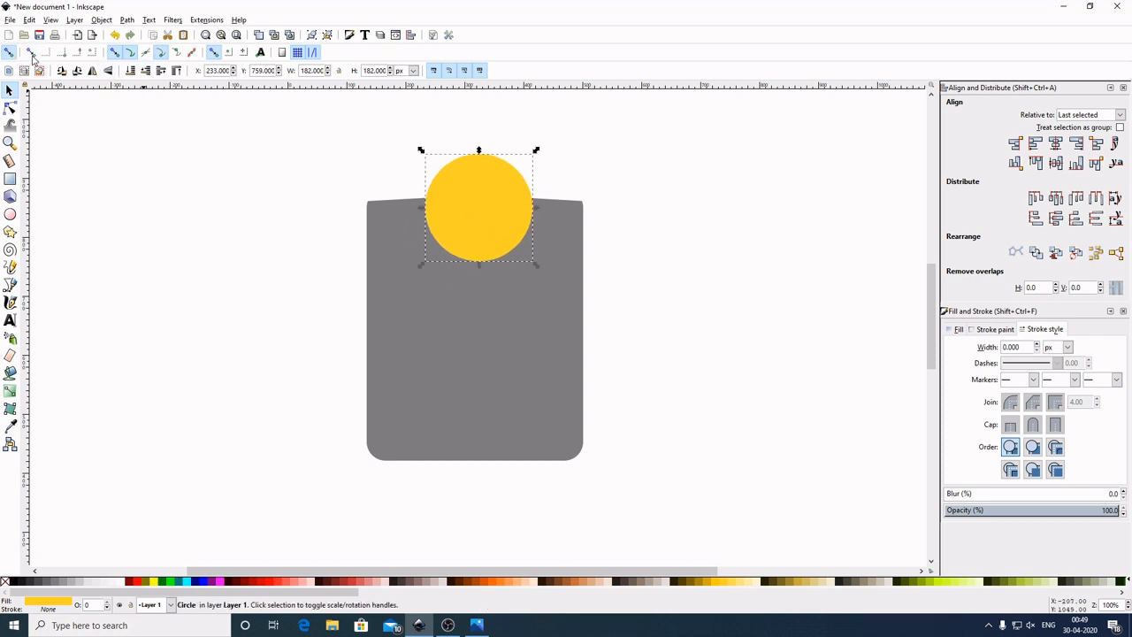
pyautogui.click(7, 54)
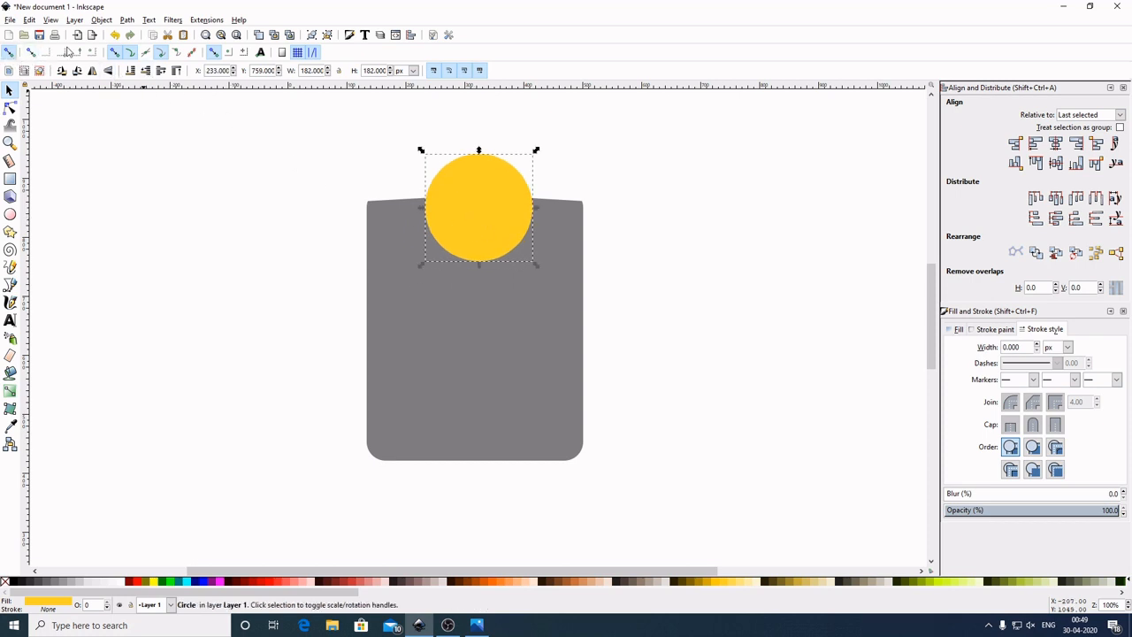
pyautogui.click(229, 56)
pyautogui.moveTo(517, 207); pyautogui.dragTo(483, 245)
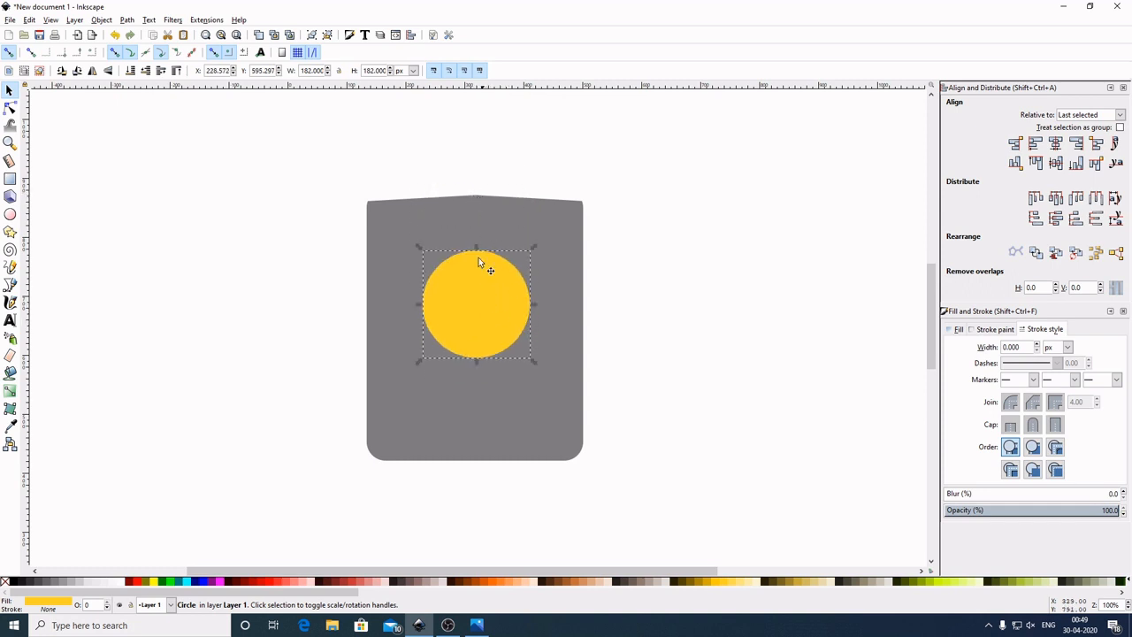
pyautogui.moveTo(507, 314); pyautogui.dragTo(508, 210)
# Cut the yellow circle out of the grey shape with Difference and shift the notched shape slightly down
pyautogui.press('shift')
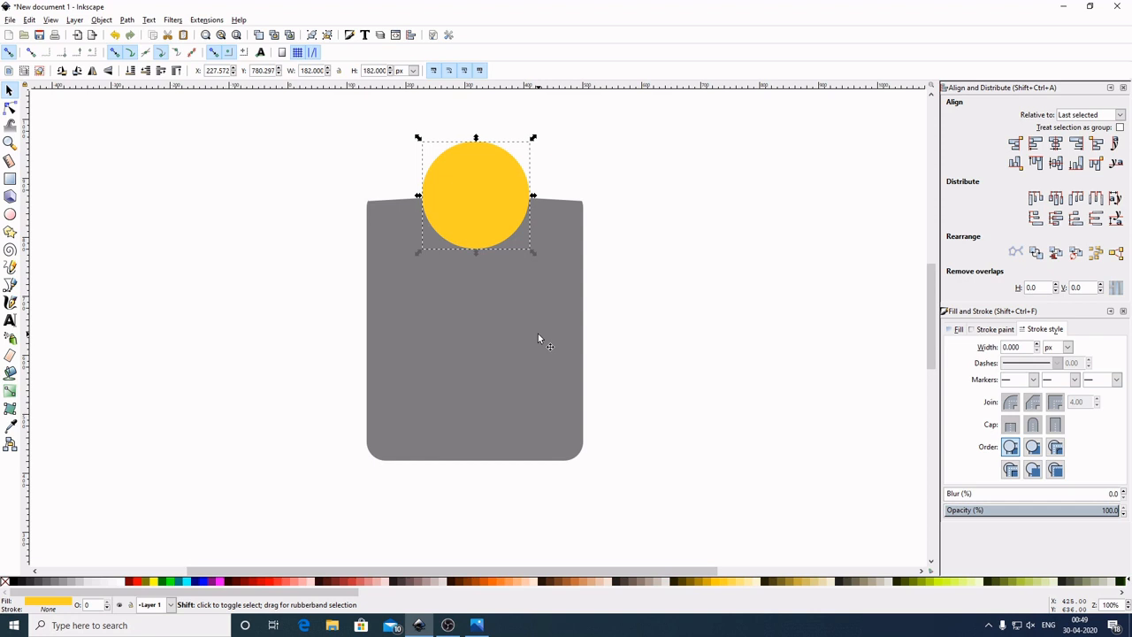
pyautogui.keyDown('shift'); pyautogui.click(537, 339); pyautogui.keyUp('shift')
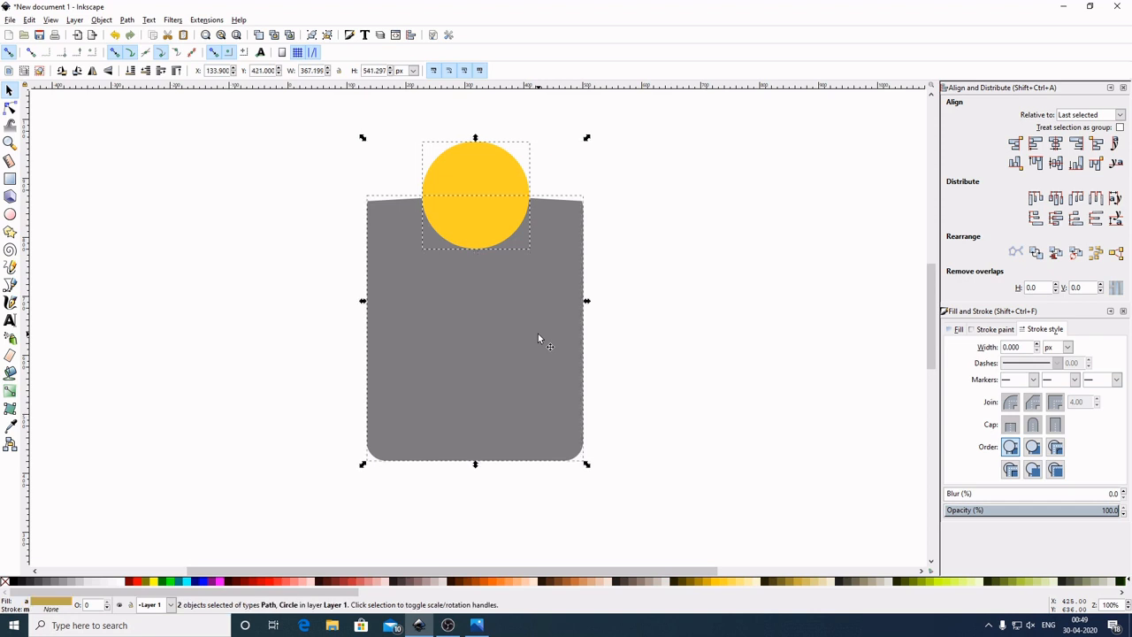
pyautogui.click(128, 20)
pyautogui.click(155, 100)
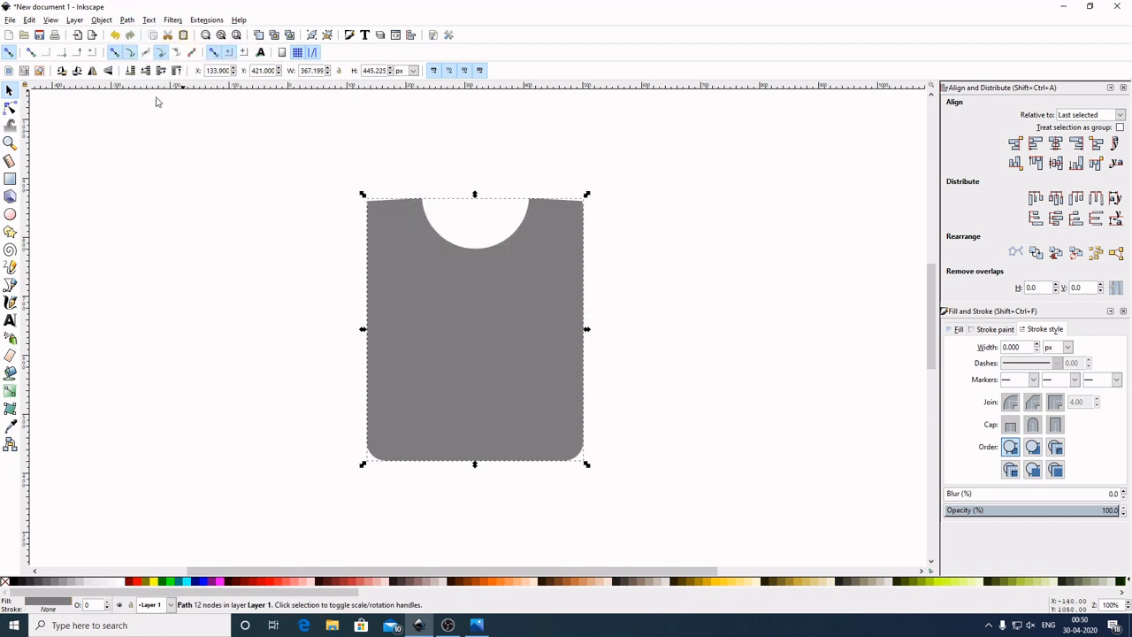
pyautogui.moveTo(529, 313); pyautogui.dragTo(528, 319)
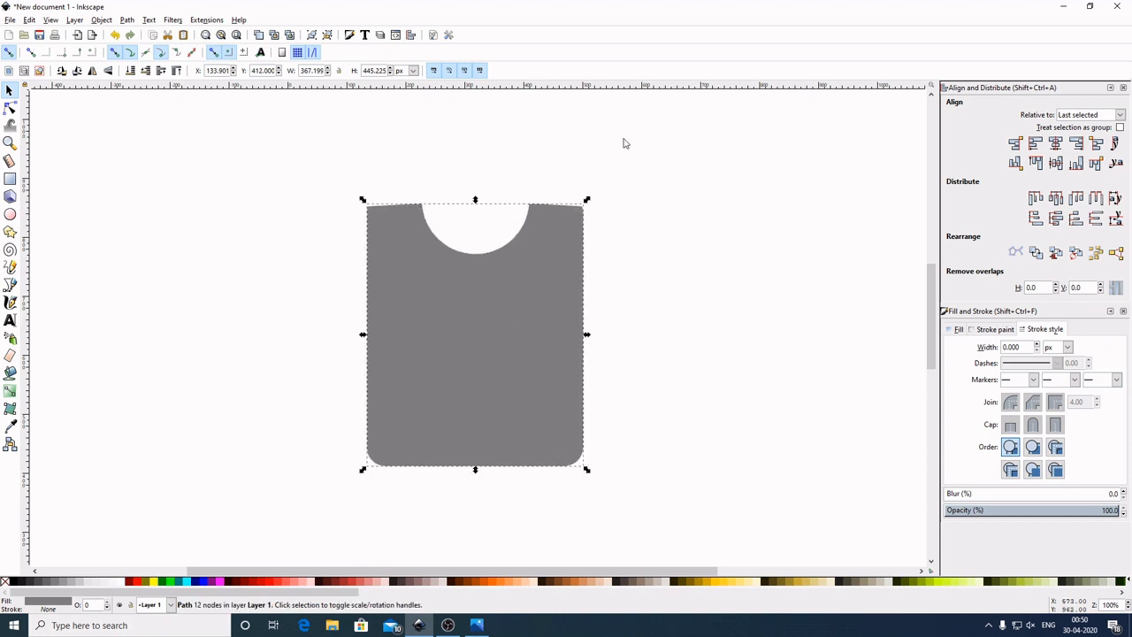
pyautogui.click(199, 168)
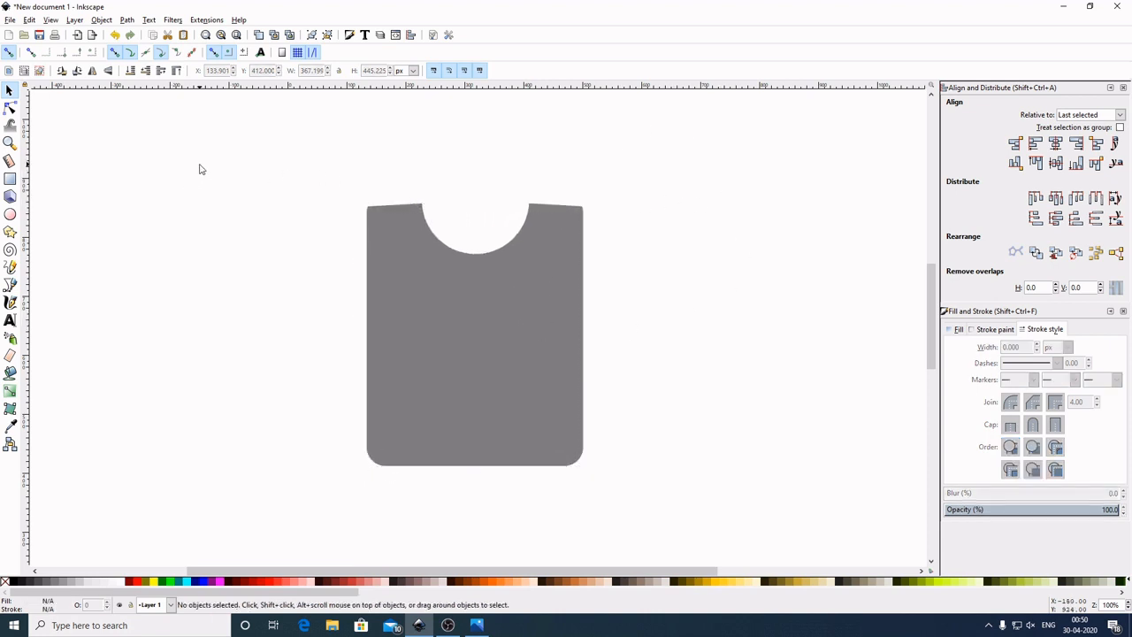
# Draw a yellow circle about 330 px in diameter and place it over the lower part of the grey shape
pyautogui.click(10, 215)
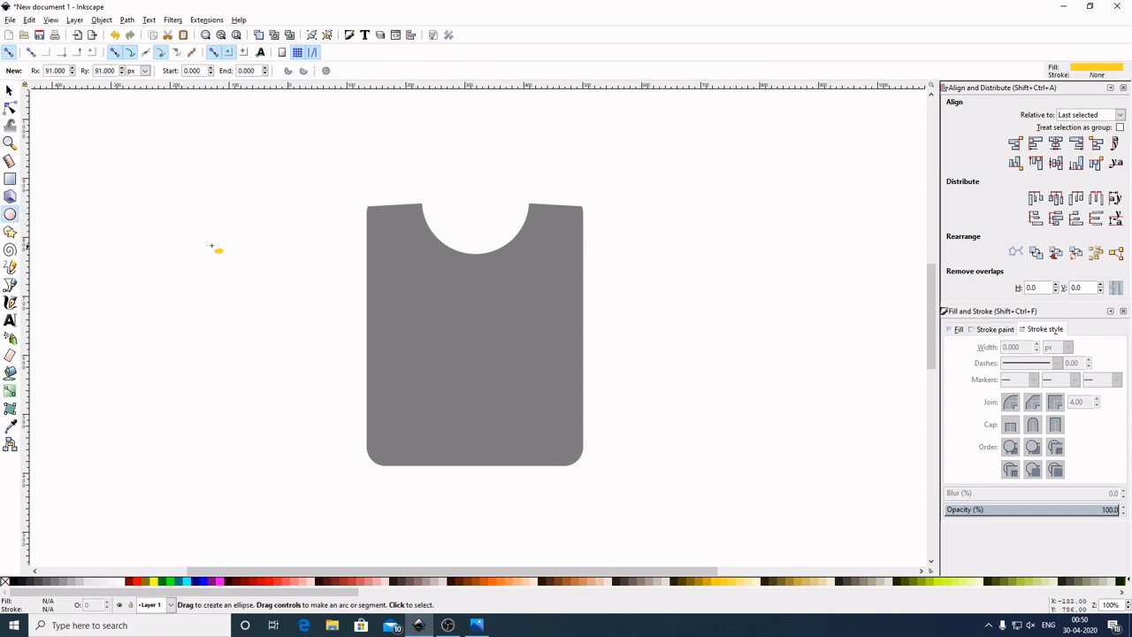
pyautogui.moveTo(199, 227); pyautogui.dragTo(297, 325)
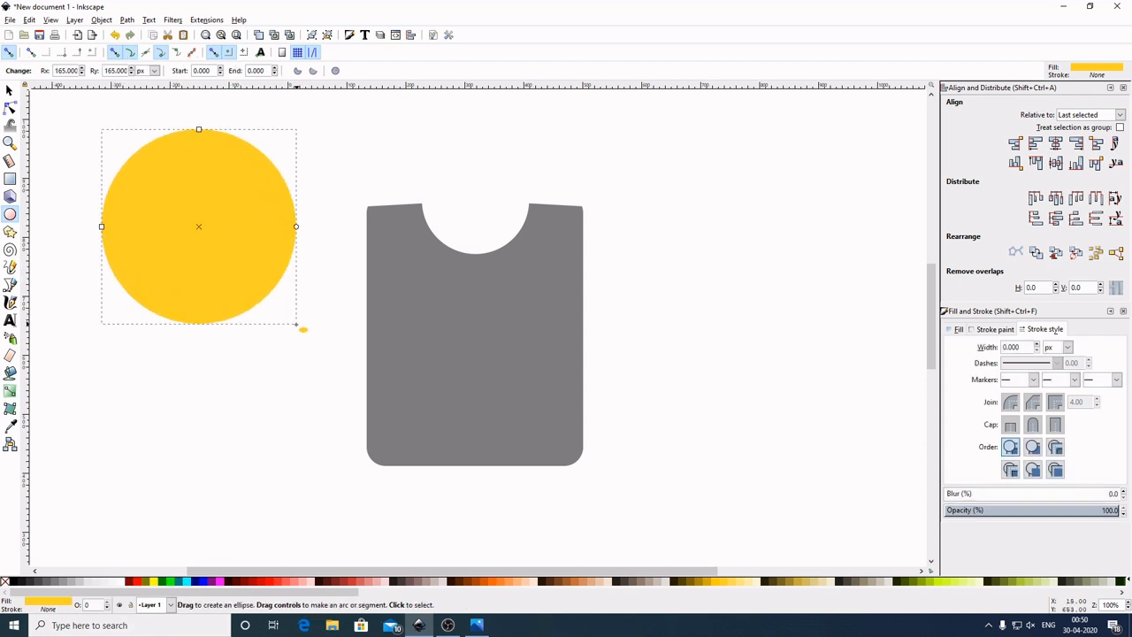
pyautogui.click(10, 90)
pyautogui.moveTo(207, 205); pyautogui.dragTo(510, 348)
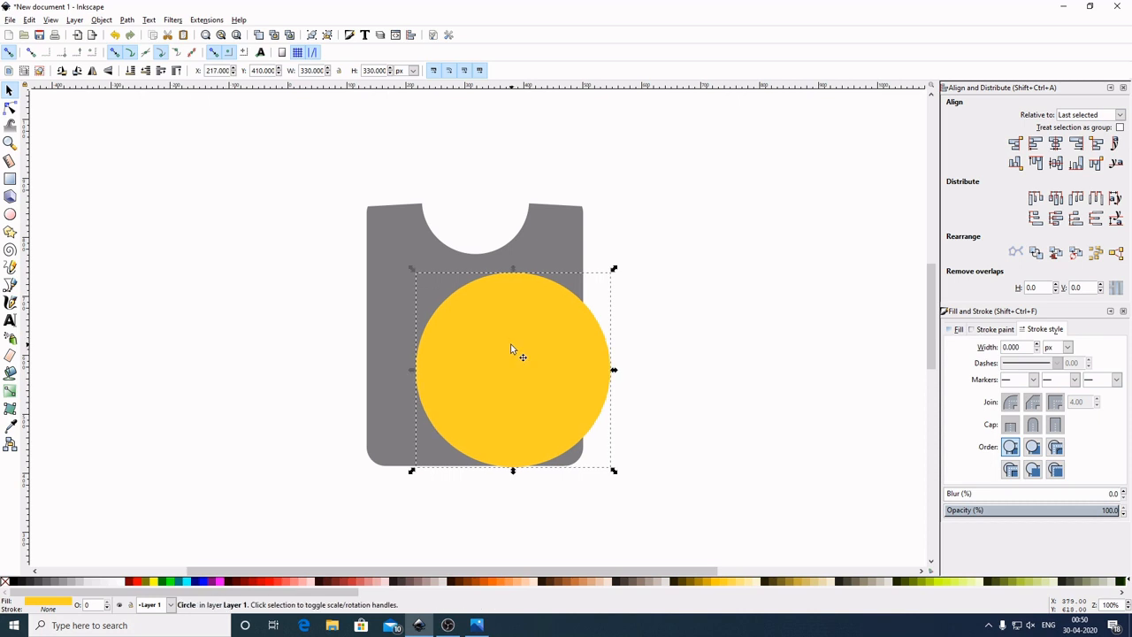
# Using bounding-box edge and corner snapping, enlarge the yellow circle to about 460 px and align its left side with the grey shape's left edge
pyautogui.click(29, 54)
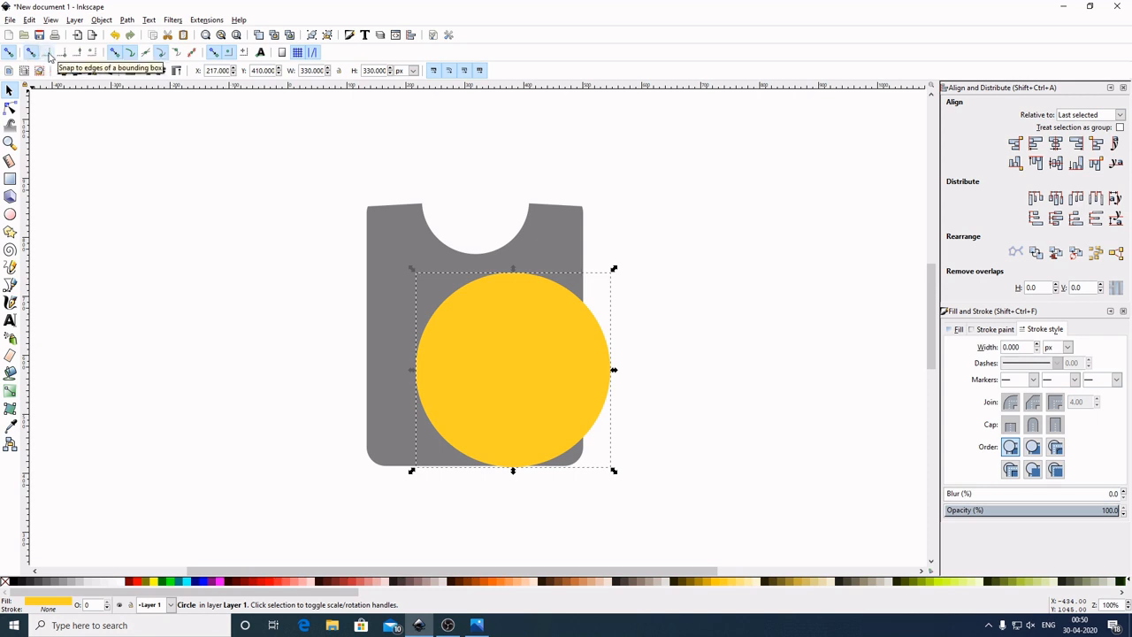
pyautogui.click(48, 54)
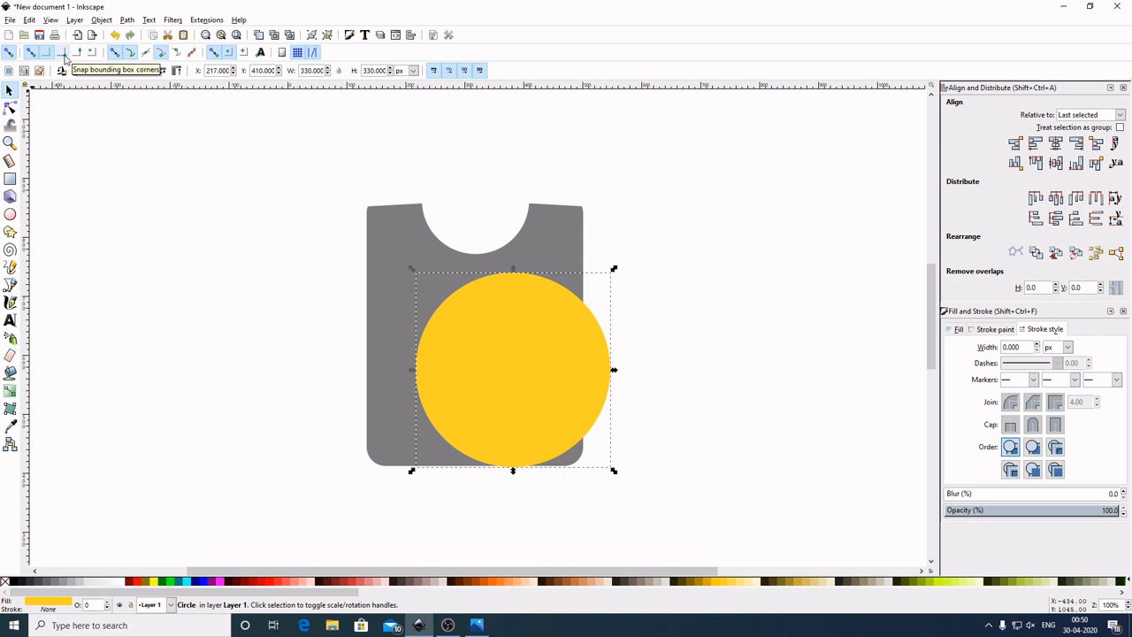
pyautogui.click(64, 54)
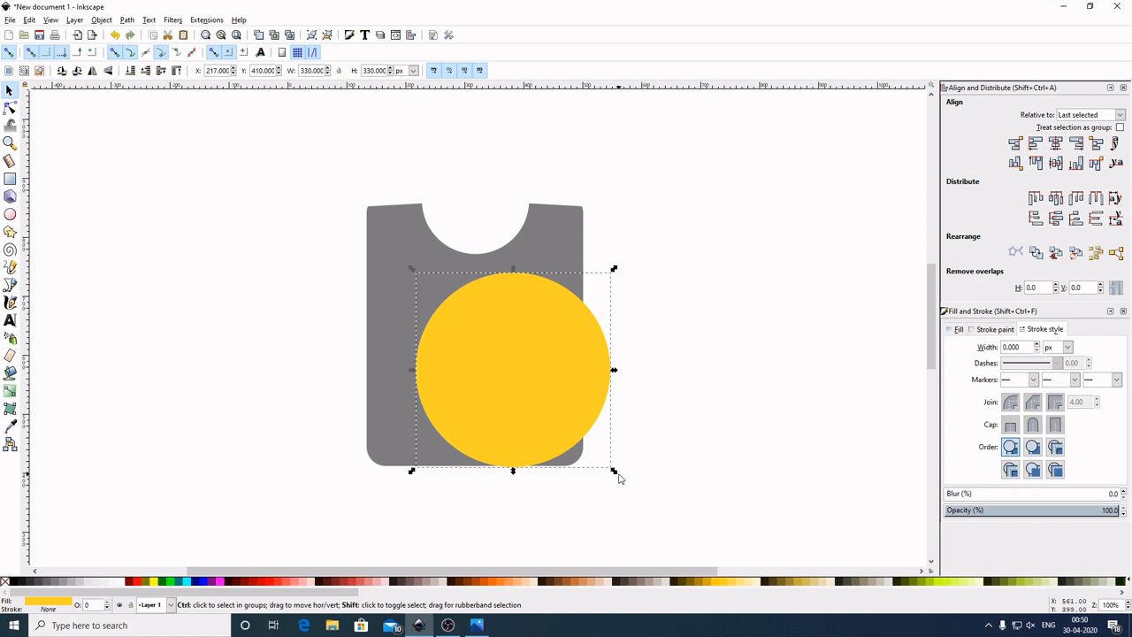
pyautogui.moveTo(617, 479); pyautogui.dragTo(668, 514)
pyautogui.moveTo(560, 346); pyautogui.dragTo(507, 384)
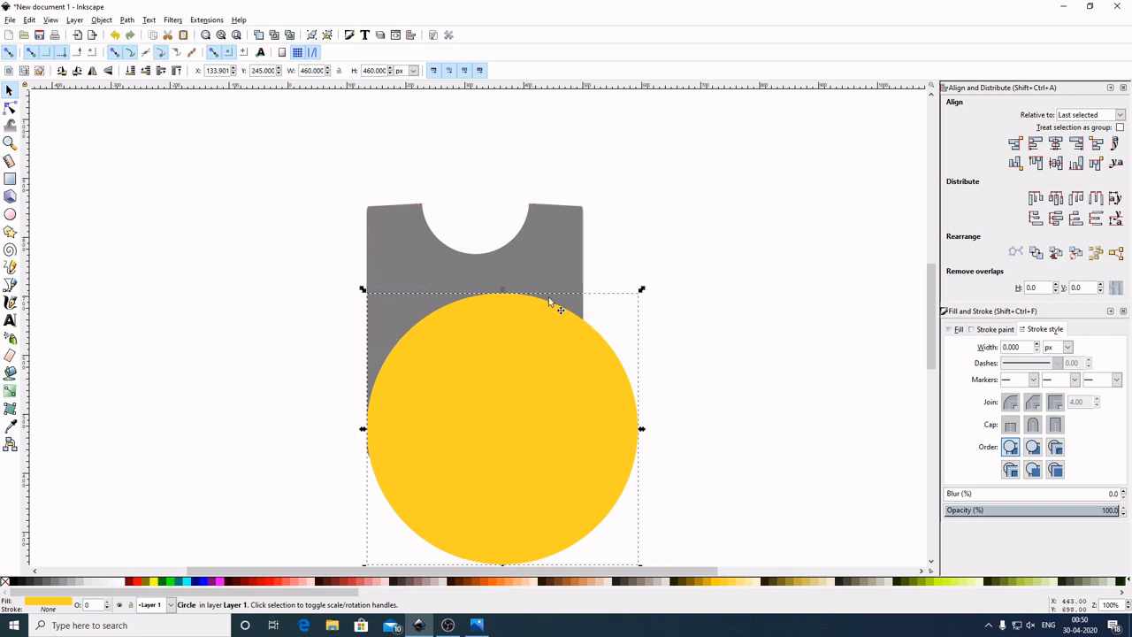
# Duplicate the notched grey shape and lower the copy one level so it lies beneath the yellow circle
pyautogui.click(562, 237)
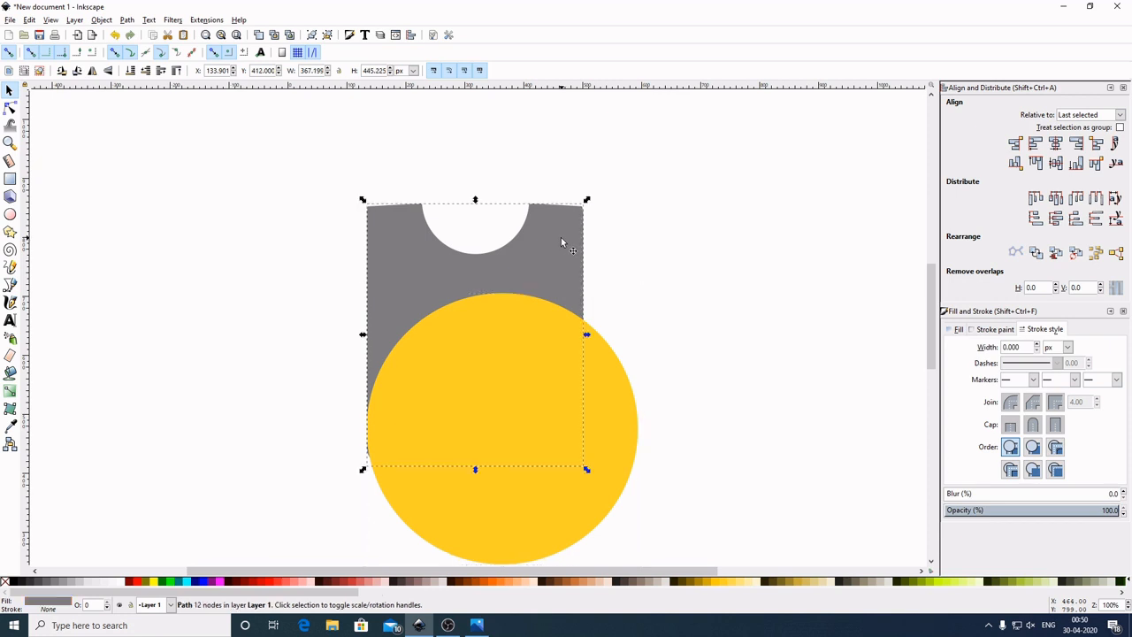
pyautogui.rightClick(561, 237)
pyautogui.click(591, 315)
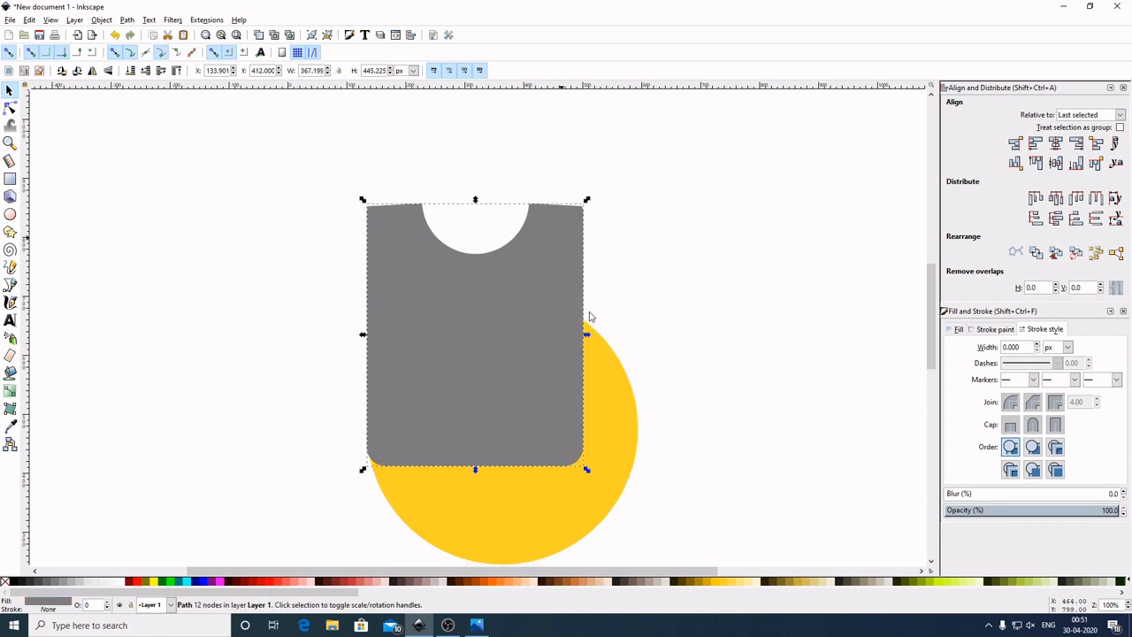
pyautogui.click(145, 74)
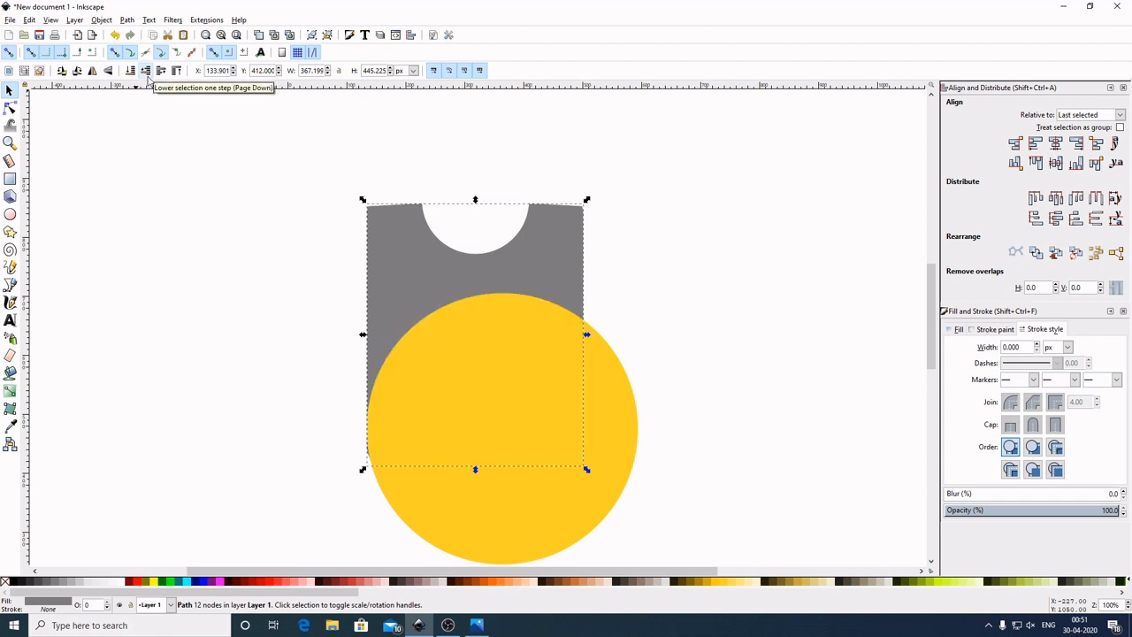
# Intersect the yellow circle with the grey copy and fill the resulting curved shape dark orange
pyautogui.keyDown('shift'); pyautogui.click(614, 391); pyautogui.keyUp('shift')
pyautogui.click(134, 23)
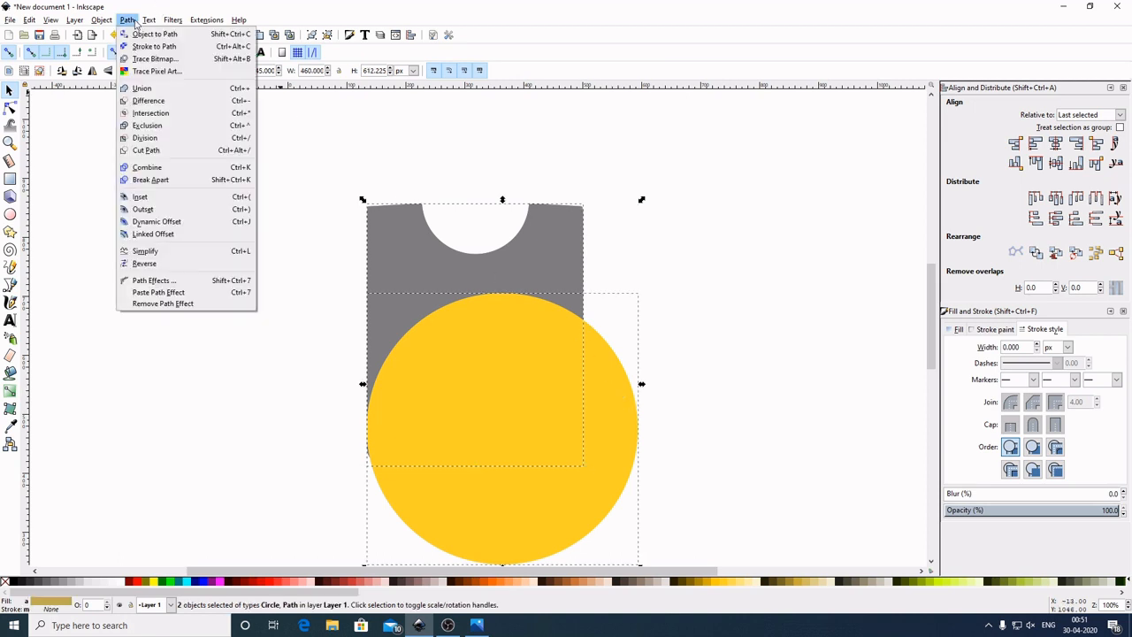
pyautogui.click(160, 114)
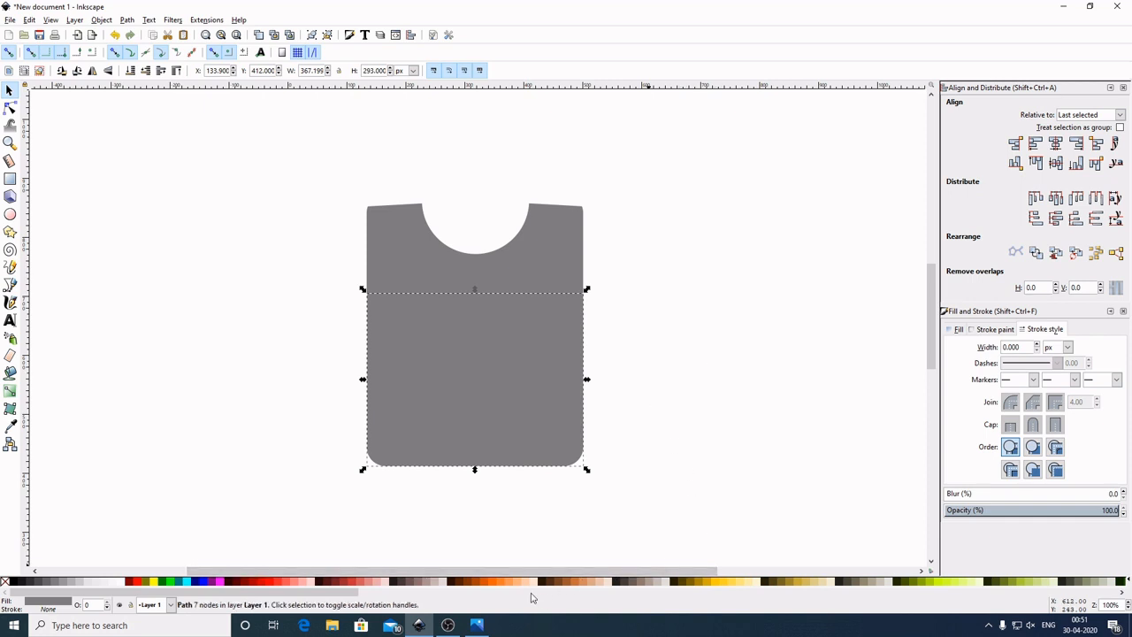
pyautogui.click(485, 586)
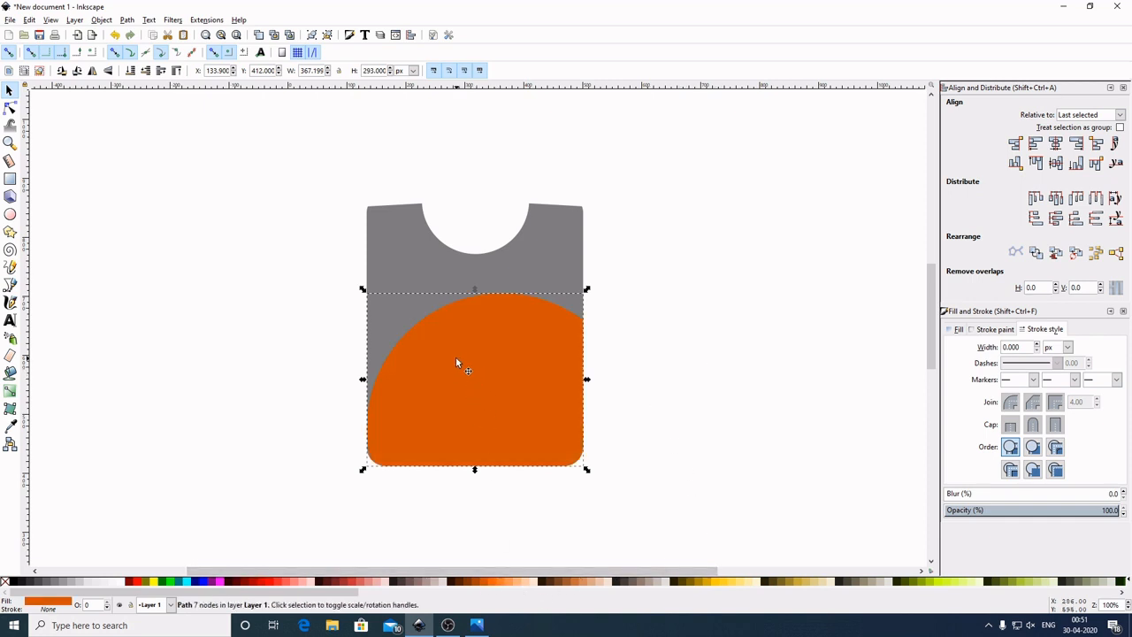
pyautogui.click(744, 289)
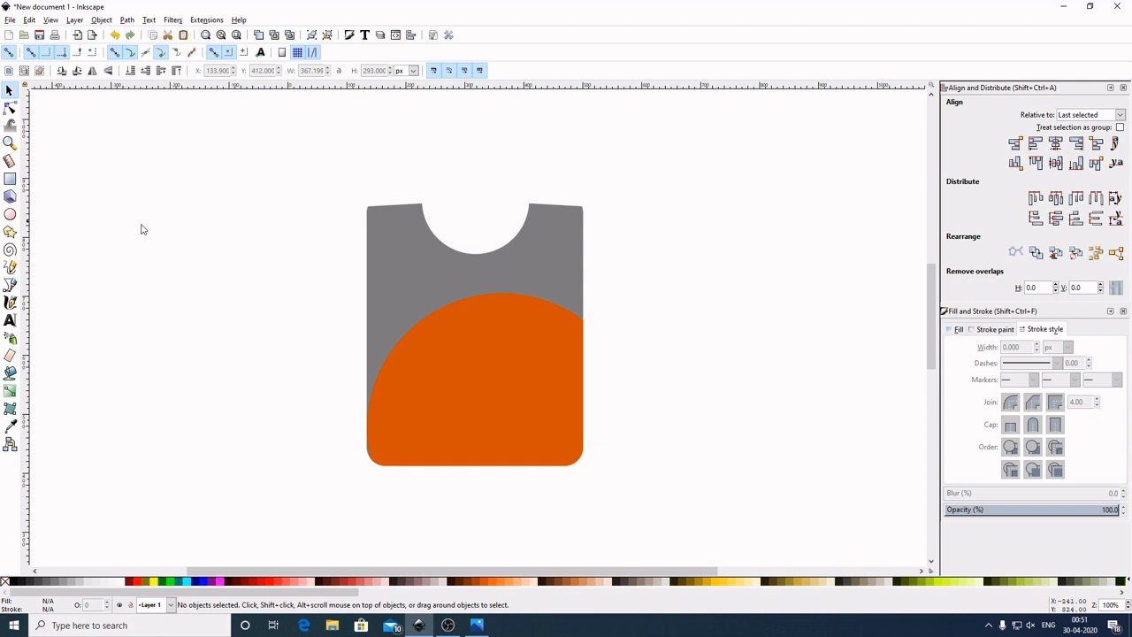
# Draw an orange rectangle about 251 by 303 px beside the grey shape
pyautogui.click(11, 179)
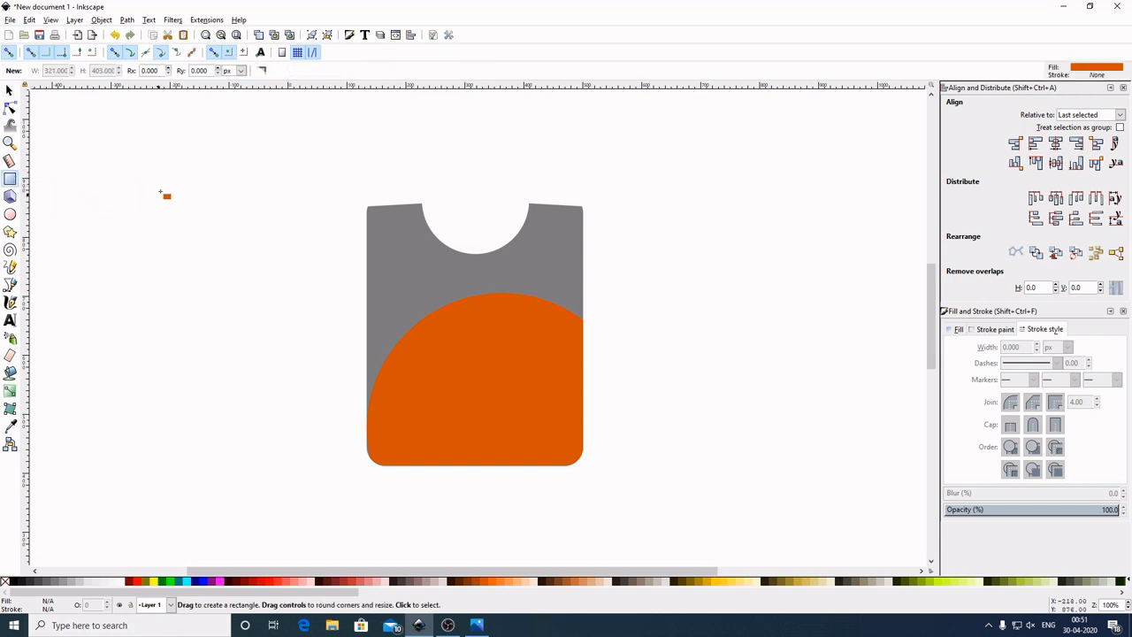
pyautogui.moveTo(148, 168); pyautogui.dragTo(295, 345)
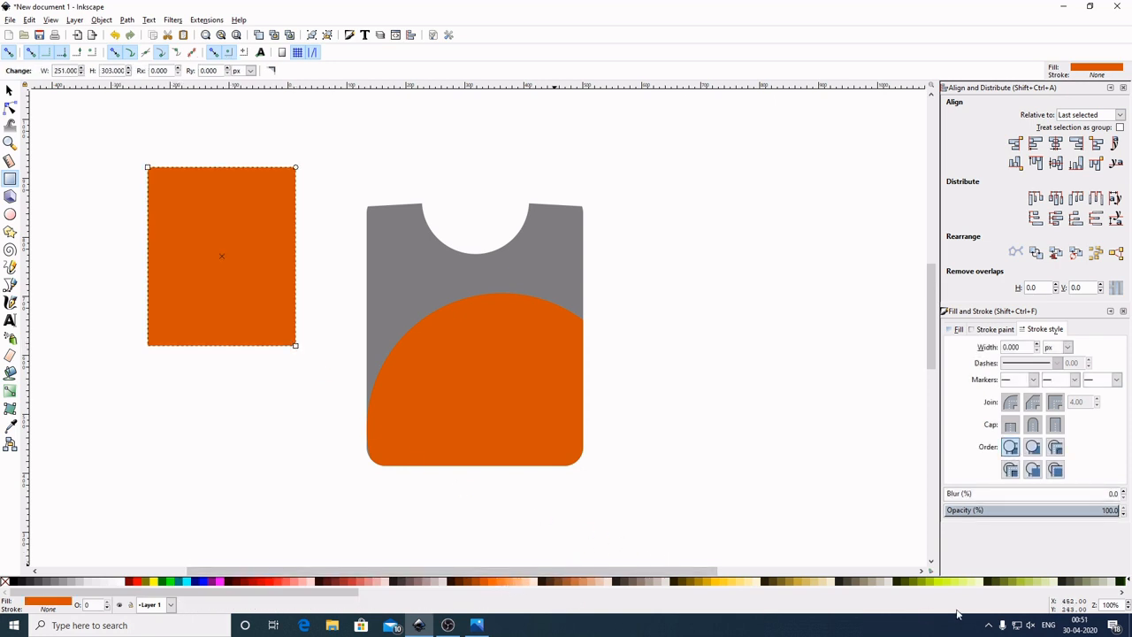
# Fill the orange rectangle with gold #C8AB37, move it over the grey shape's notch and enlarge it to about 291 by 351 px
pyautogui.click(798, 585)
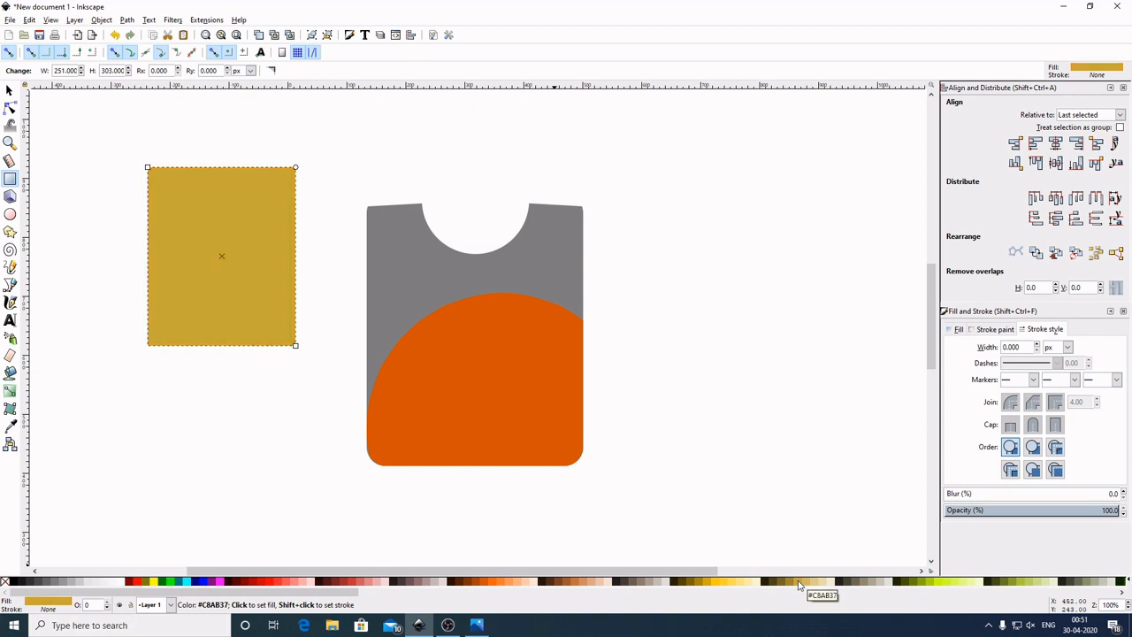
pyautogui.click(10, 90)
pyautogui.moveTo(196, 221); pyautogui.dragTo(459, 166)
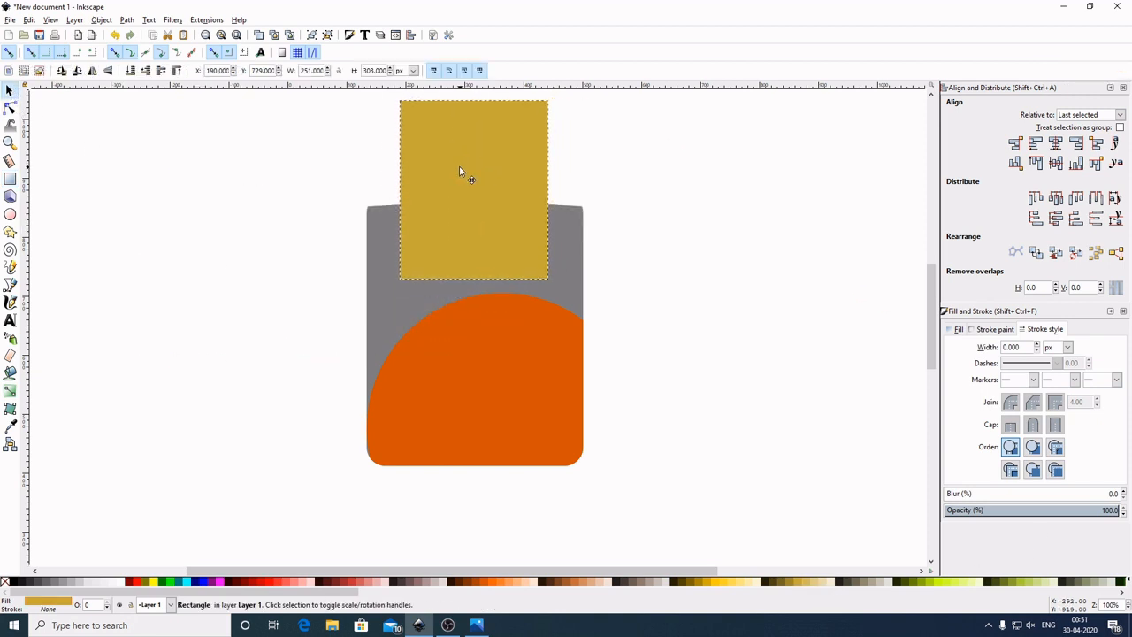
pyautogui.moveTo(551, 284); pyautogui.dragTo(562, 293)
pyautogui.moveTo(751, 229); pyautogui.dragTo(782, 286)
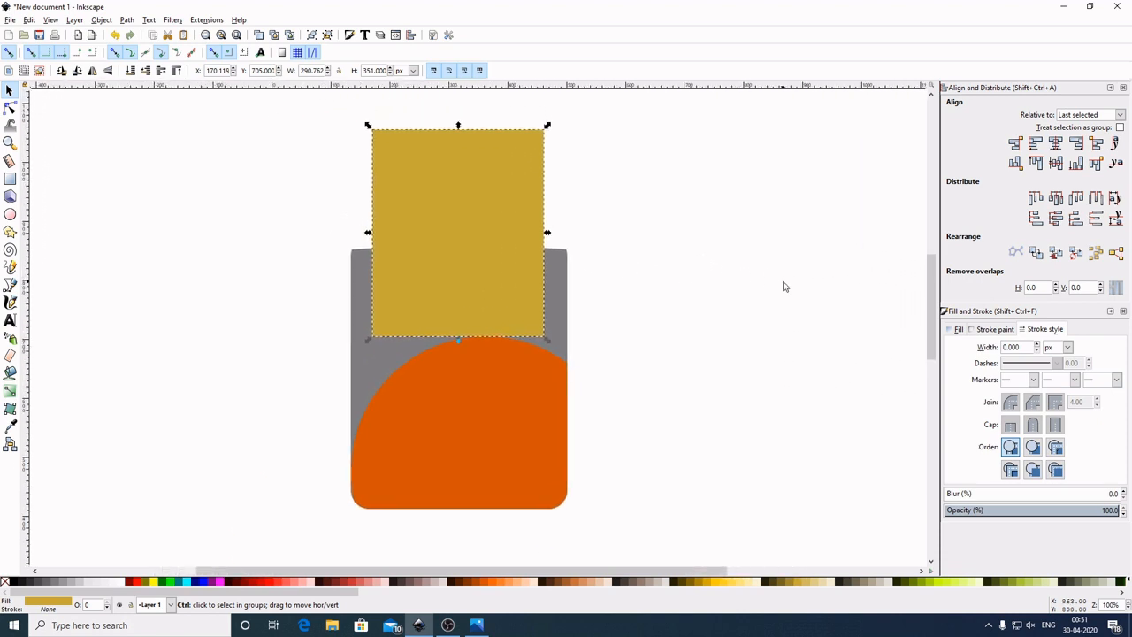
pyautogui.scroll(-3, 787, 290)
pyautogui.scroll(1, 790, 293)
pyautogui.scroll(3, 791, 292)
pyautogui.scroll(-2, 793, 294)
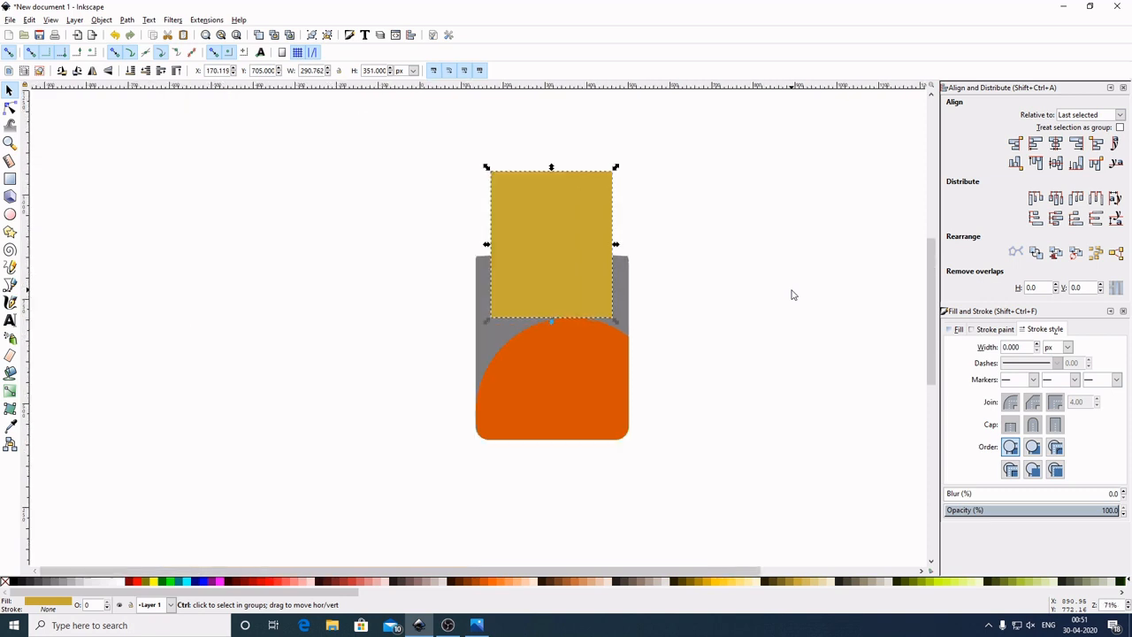
pyautogui.scroll(2, 793, 294)
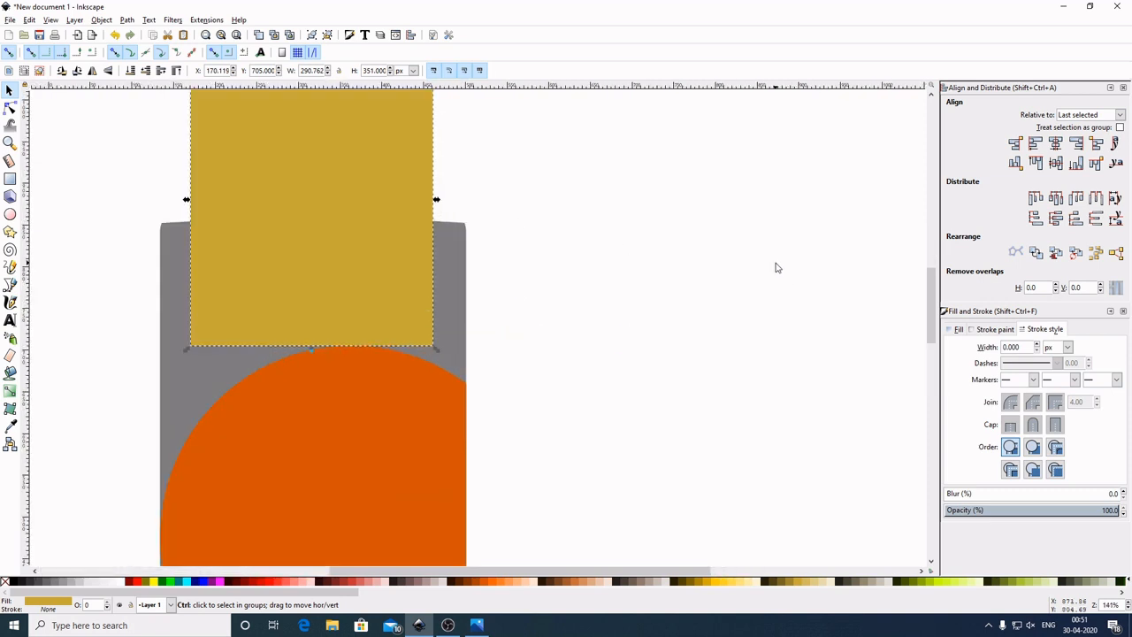
pyautogui.scroll(-2, 776, 267)
pyautogui.scroll(1, 775, 268)
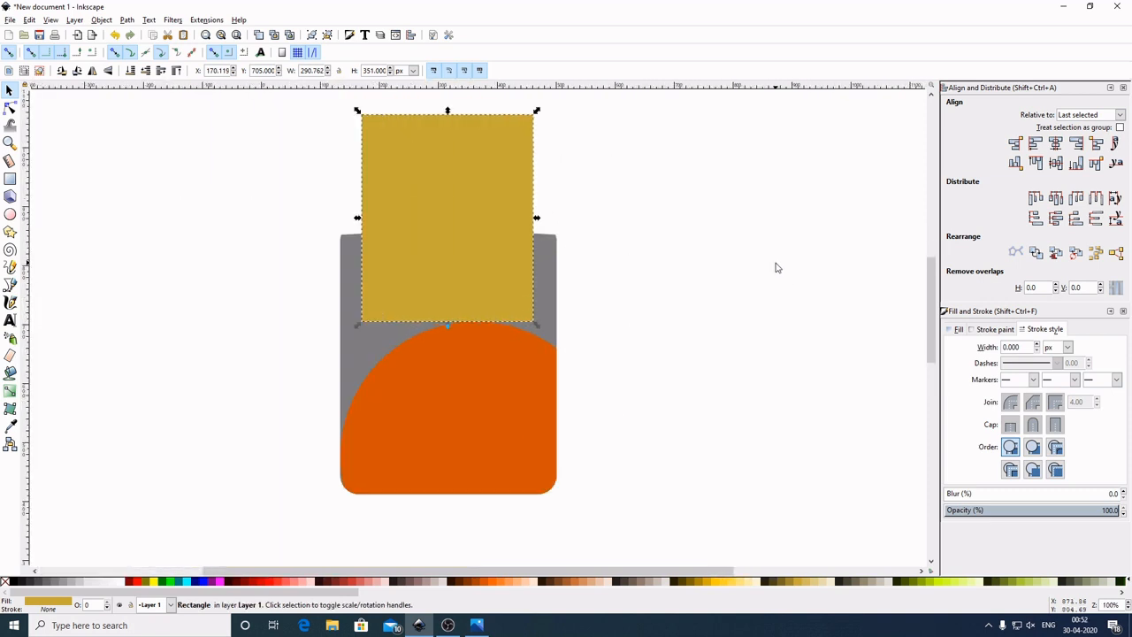
pyautogui.scroll(-1, 776, 267)
pyautogui.scroll(2, 774, 262)
pyautogui.scroll(-1, 770, 253)
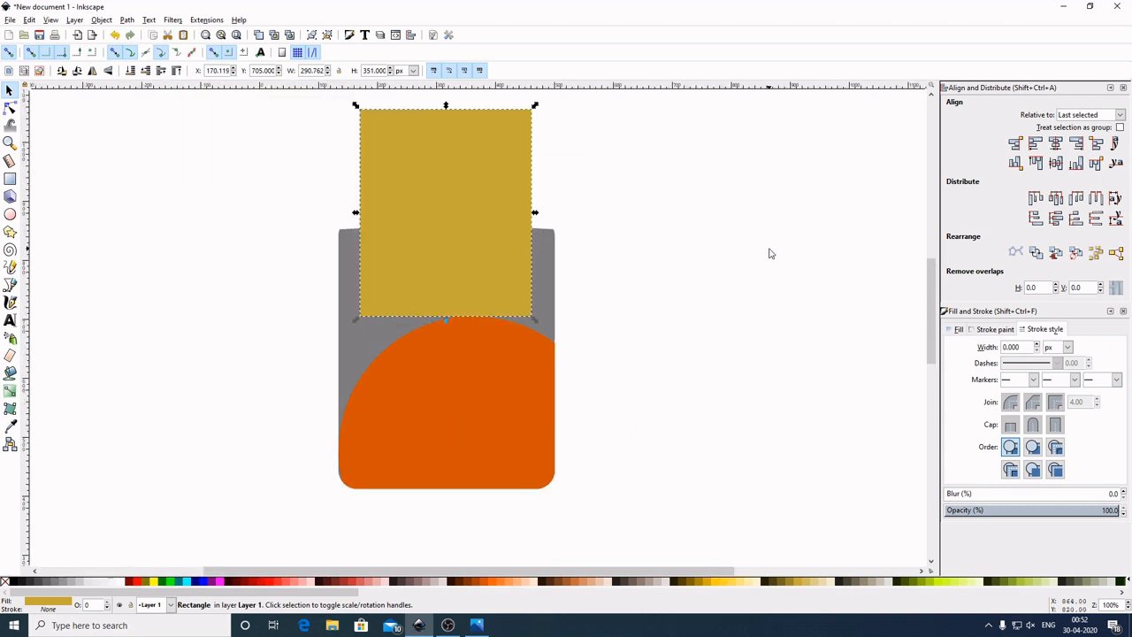
pyautogui.moveTo(817, 295); pyautogui.dragTo(855, 318)
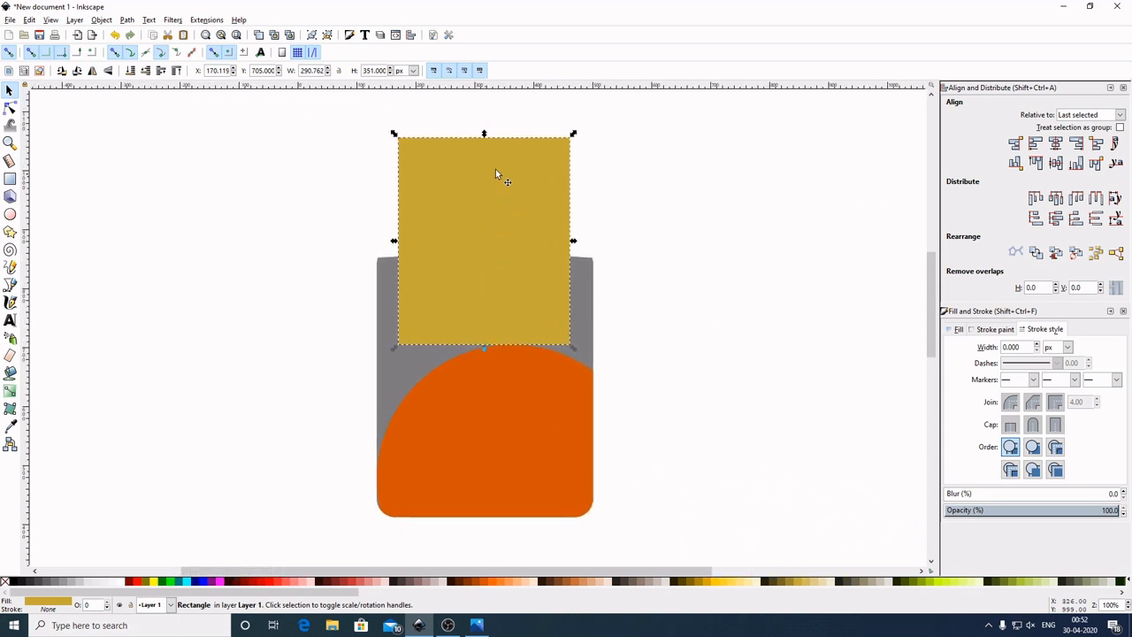
# Round the corners of the gold rectangle moderately with the Node tool
pyautogui.click(10, 107)
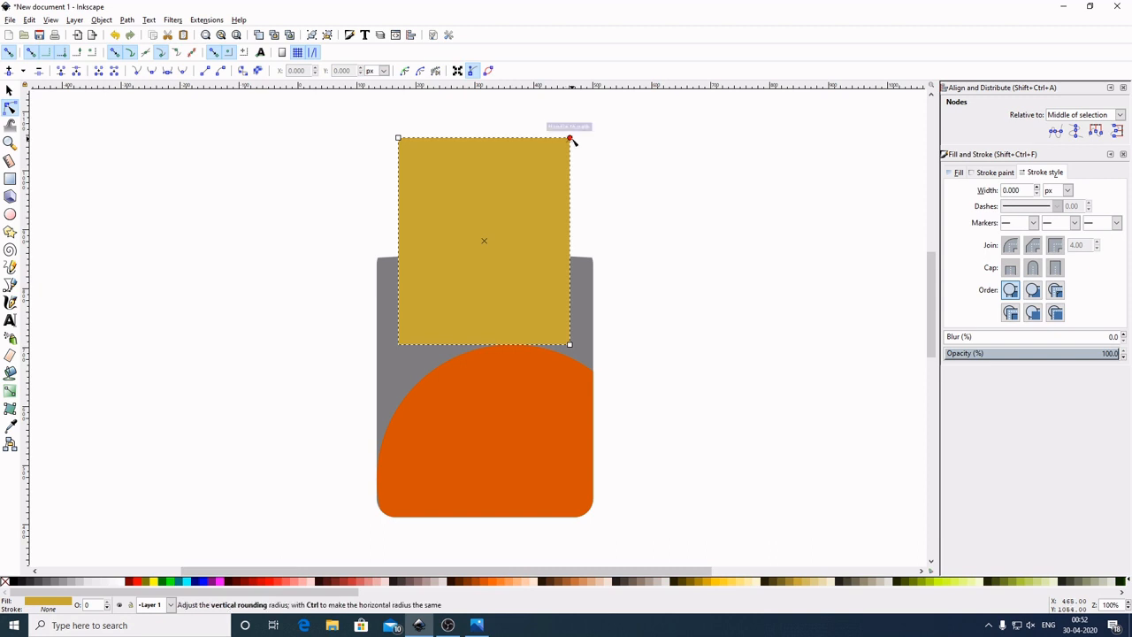
pyautogui.moveTo(571, 139); pyautogui.dragTo(574, 156)
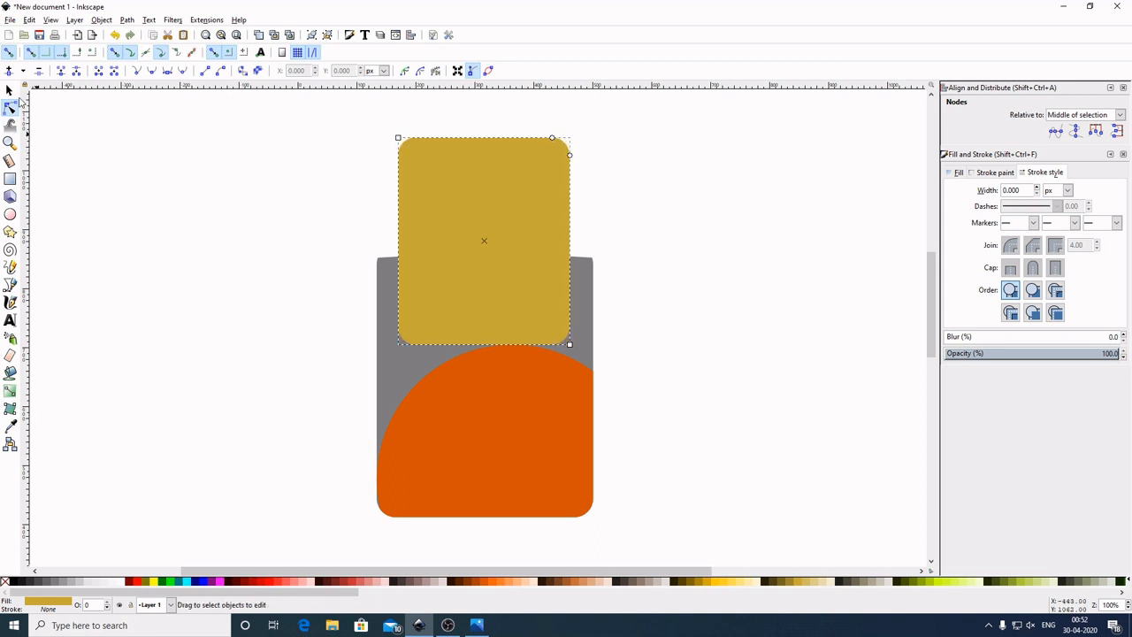
# With snapping disabled, shrink the gold rectangle around its centre to about 275 by 332 px and lower it to the bottom of the stack
pyautogui.click(10, 90)
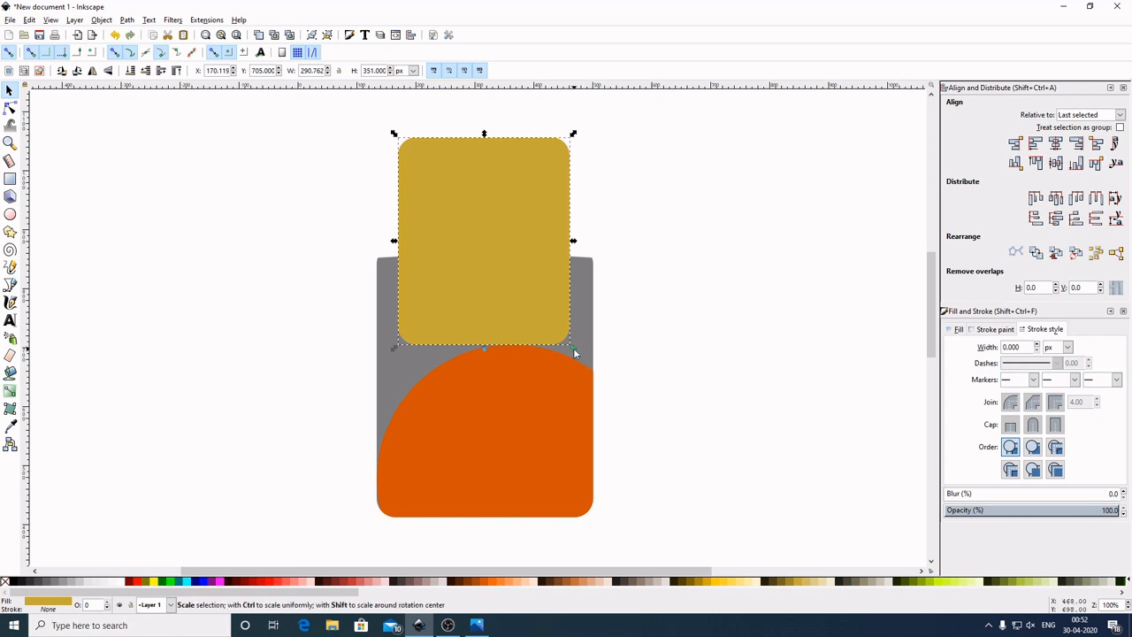
pyautogui.moveTo(573, 352); pyautogui.dragTo(571, 353)
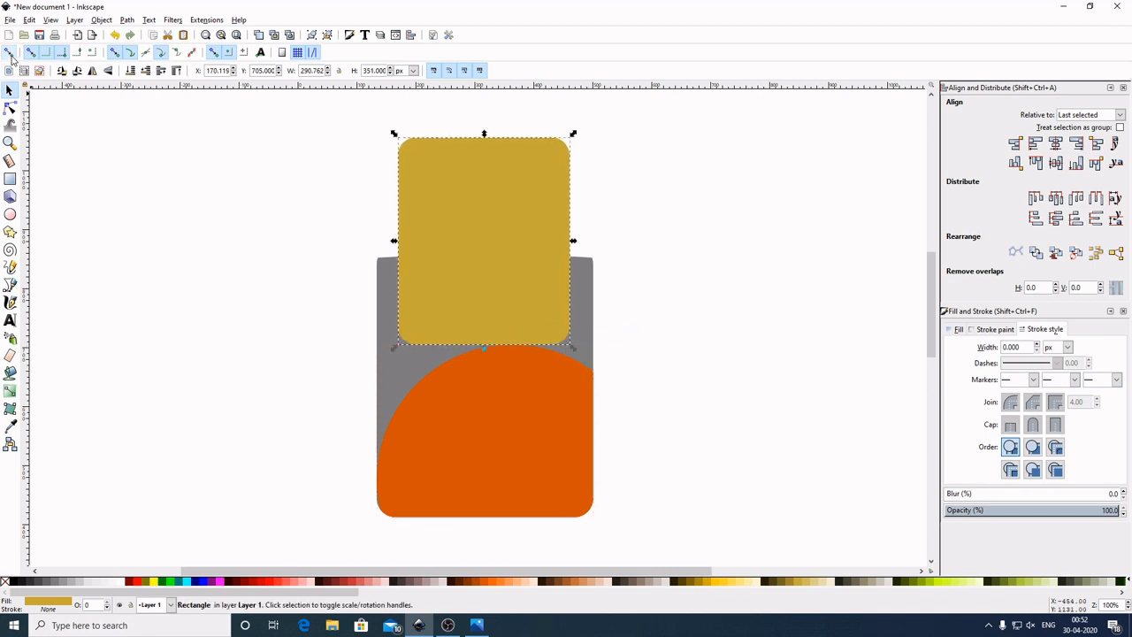
pyautogui.click(10, 53)
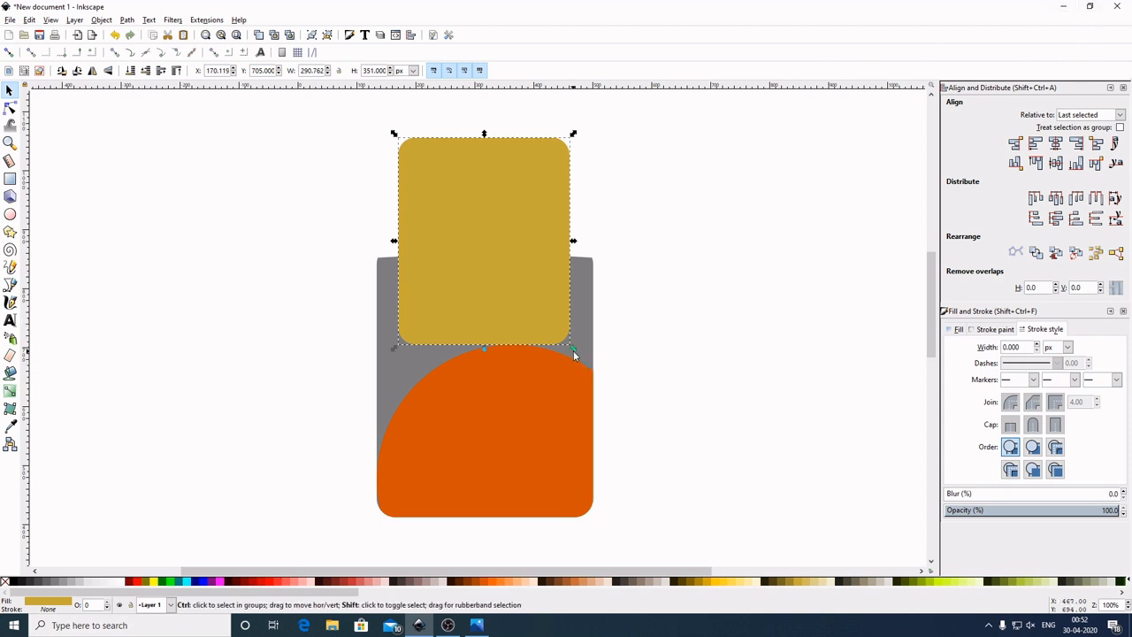
pyautogui.moveTo(572, 348); pyautogui.dragTo(570, 346)
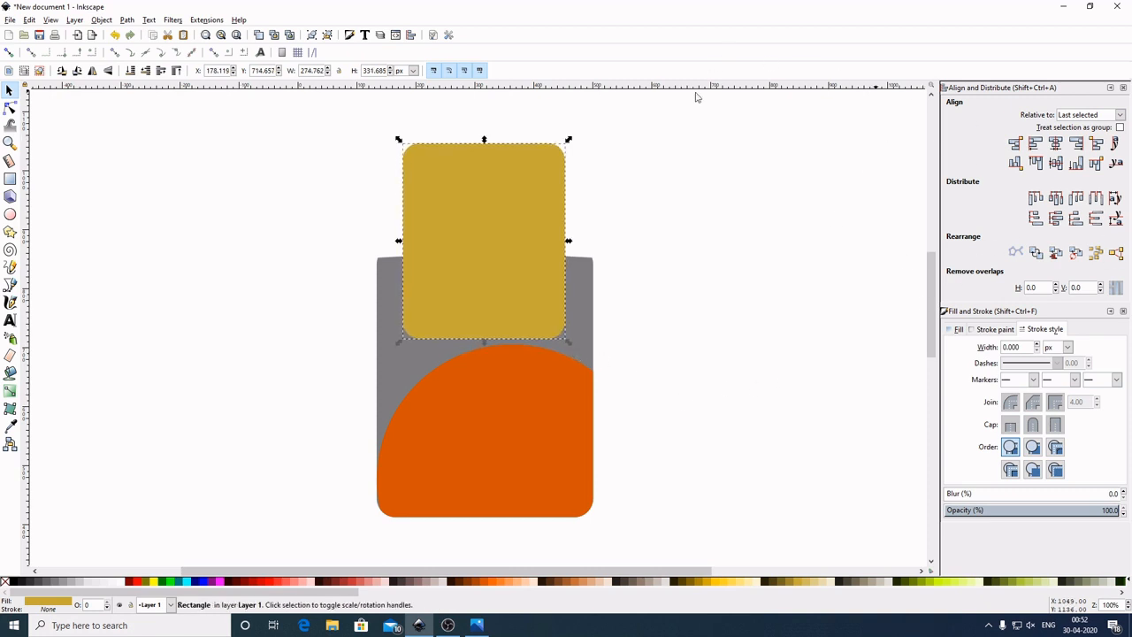
pyautogui.click(130, 71)
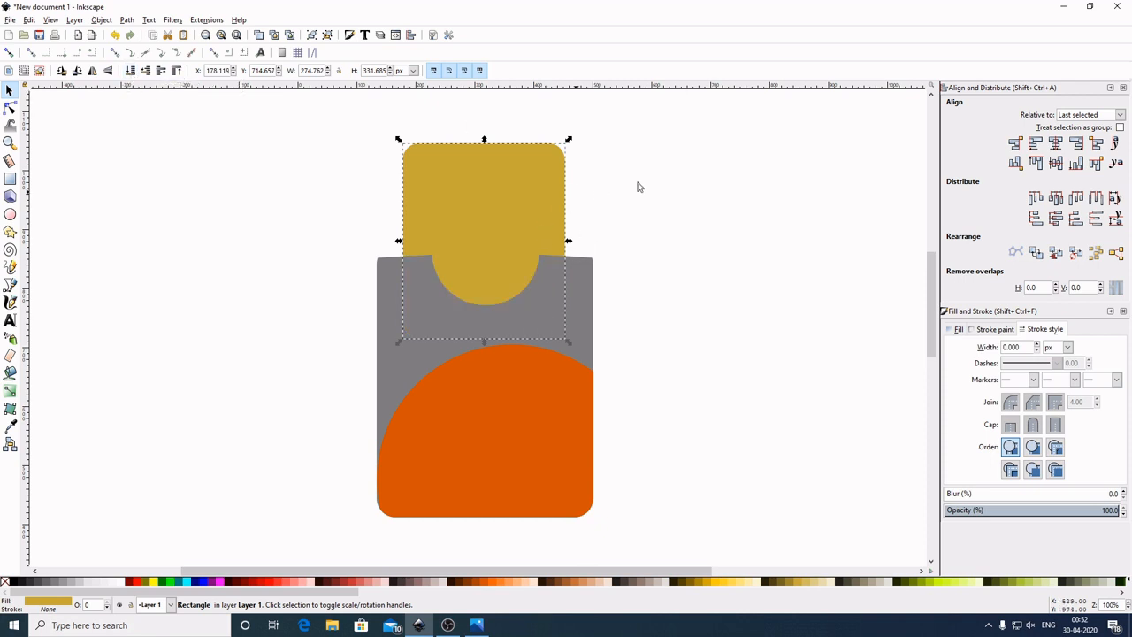
pyautogui.click(804, 276)
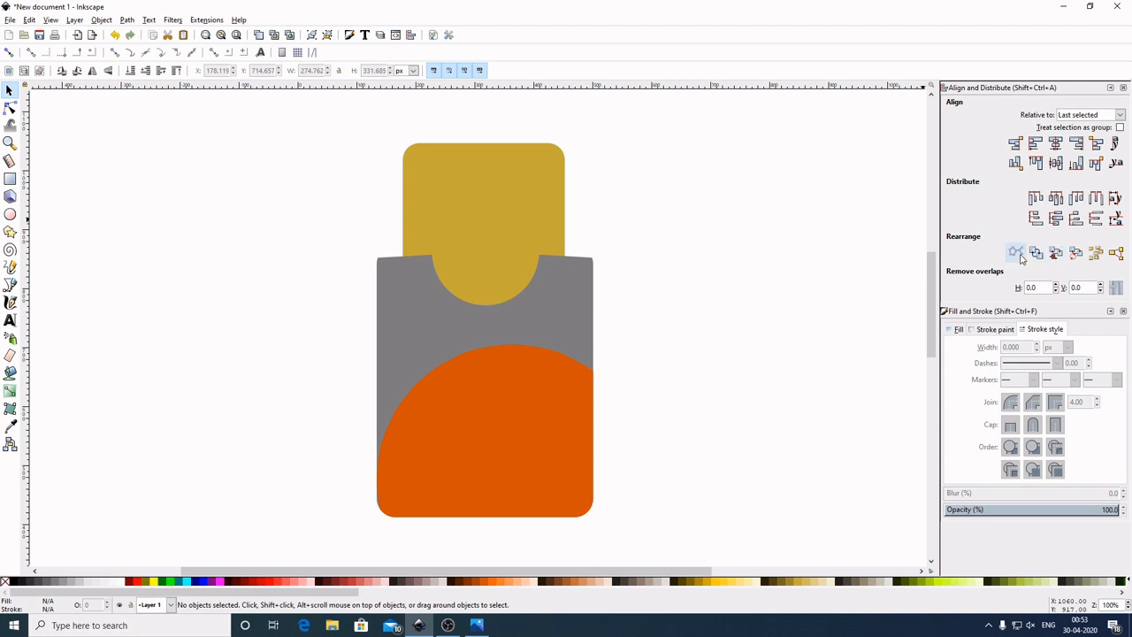
# Duplicate the notched grey shape and fill the copy dark grey
pyautogui.click(576, 305)
pyautogui.rightClick(577, 309)
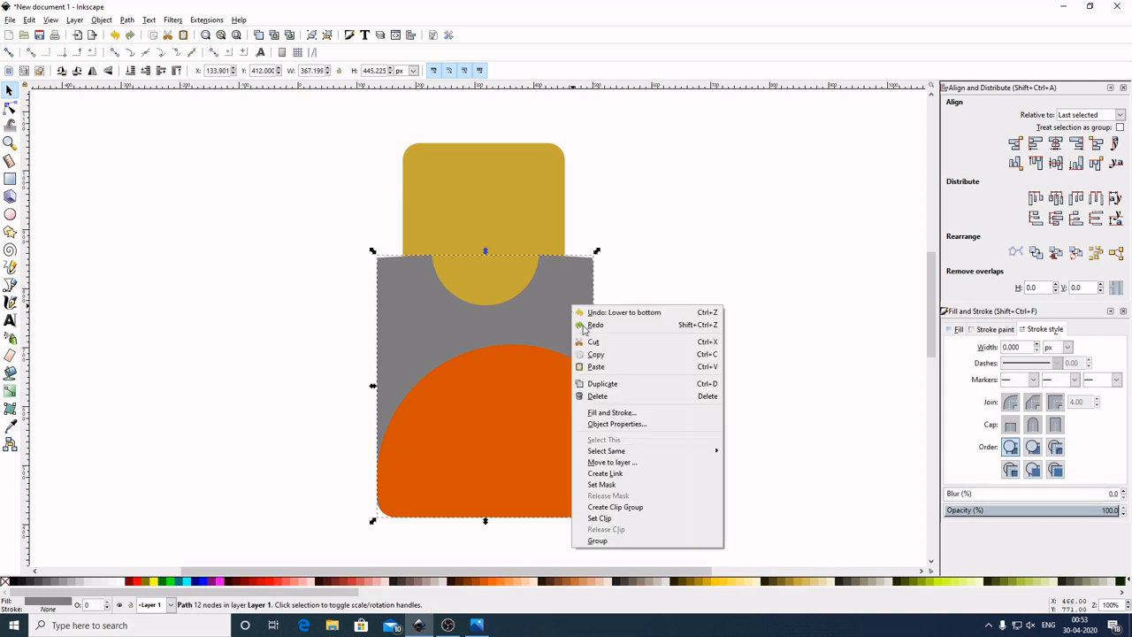
pyautogui.click(610, 385)
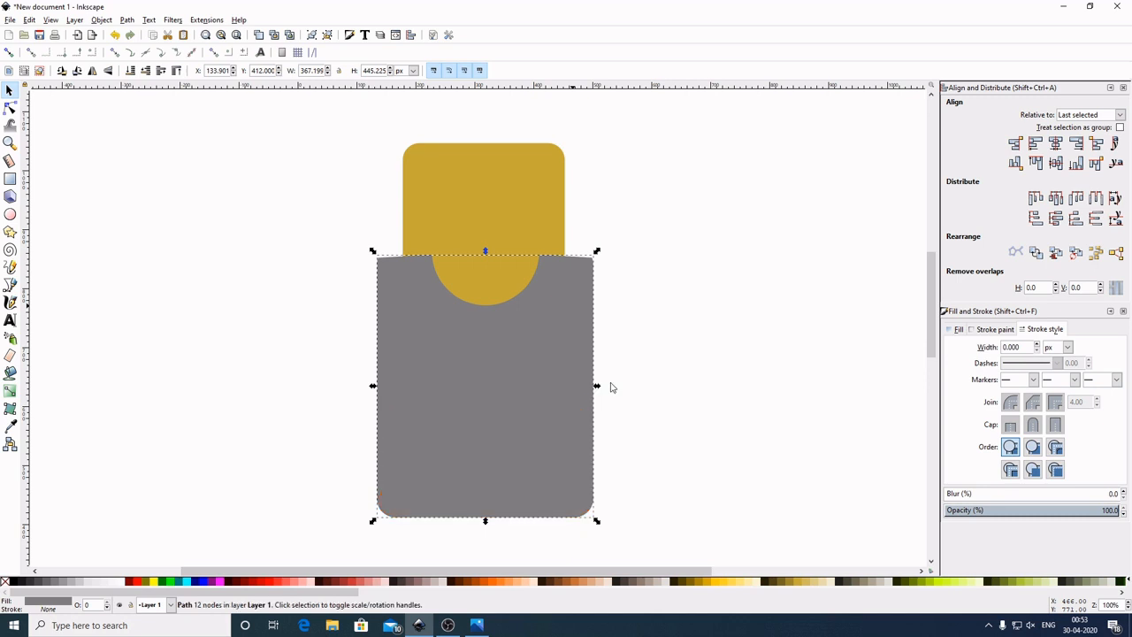
pyautogui.click(38, 583)
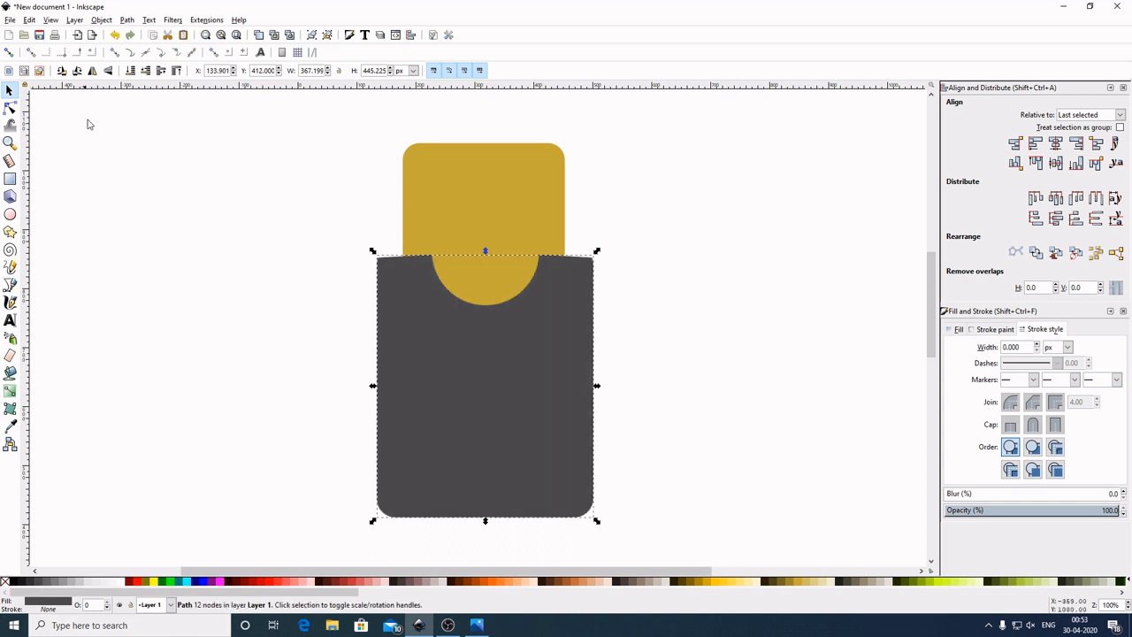
# Lower the dark grey copy to the bottom of the stack and set its blur to 5%
pyautogui.click(130, 71)
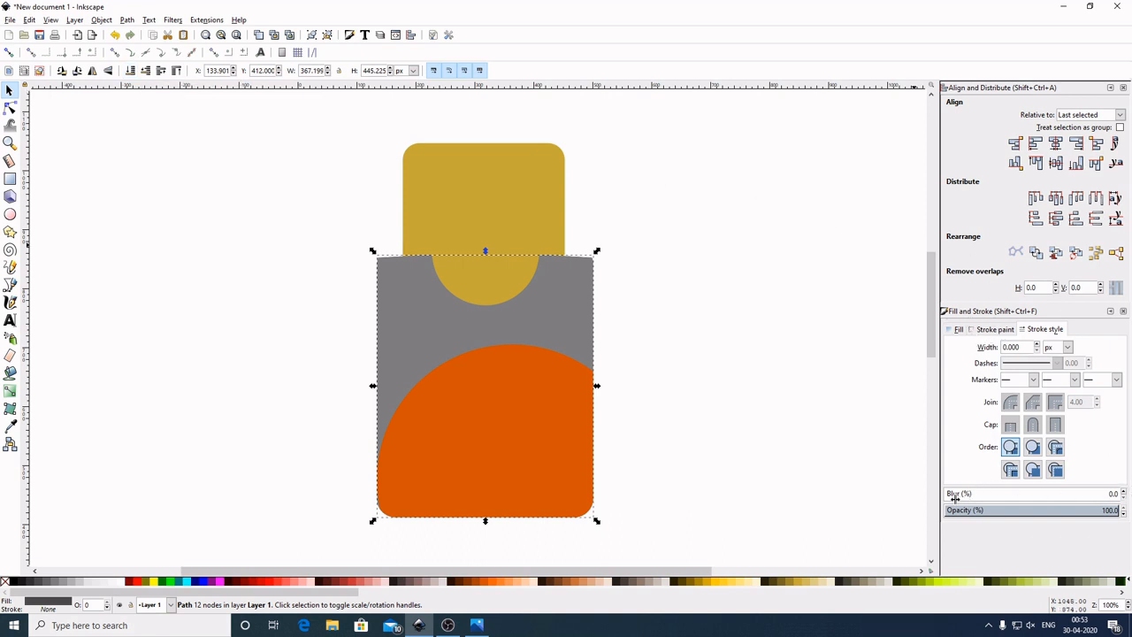
pyautogui.doubleClick(1116, 494)
pyautogui.write('5')
pyautogui.press('Return')
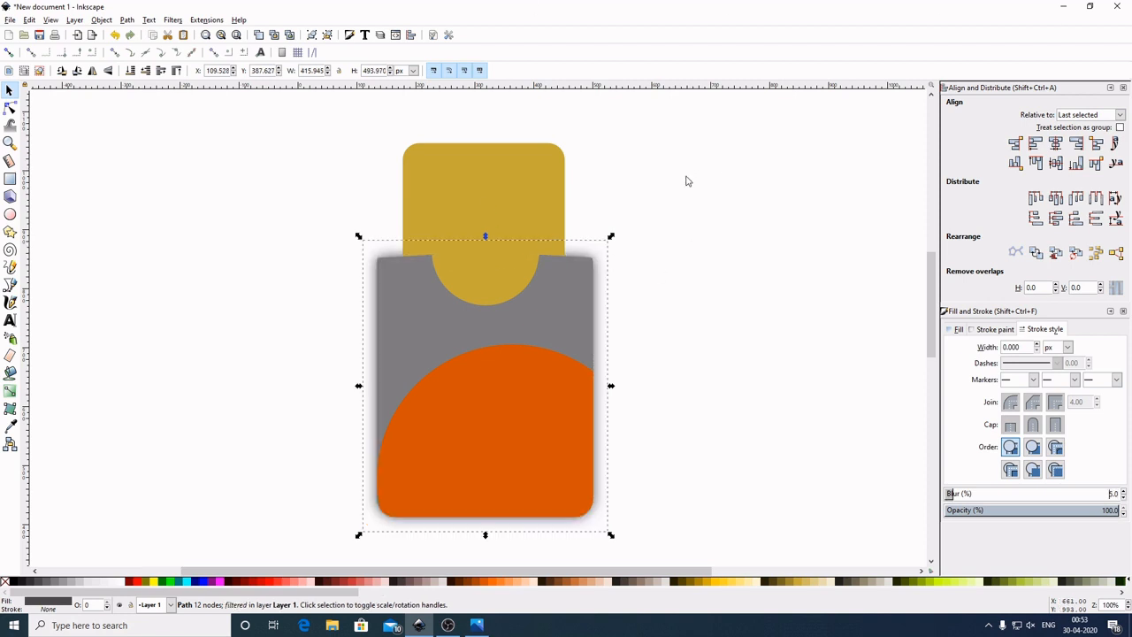
# Duplicate the gold rounded rectangle and fill the copy with 20% Gray
pyautogui.click(520, 163)
pyautogui.rightClick(521, 163)
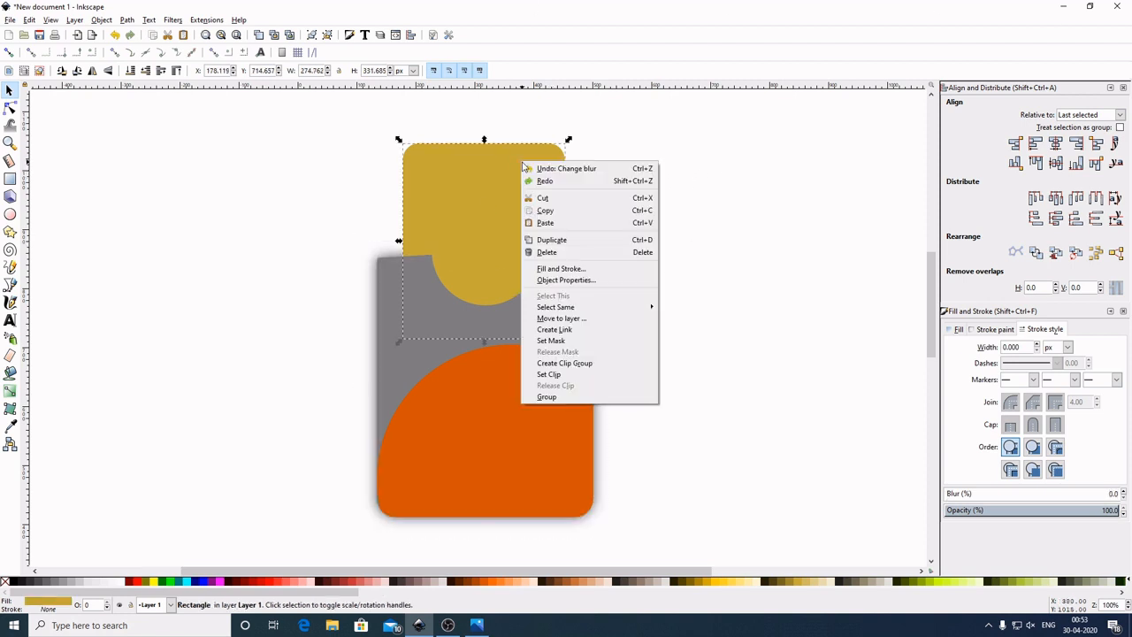
pyautogui.click(552, 240)
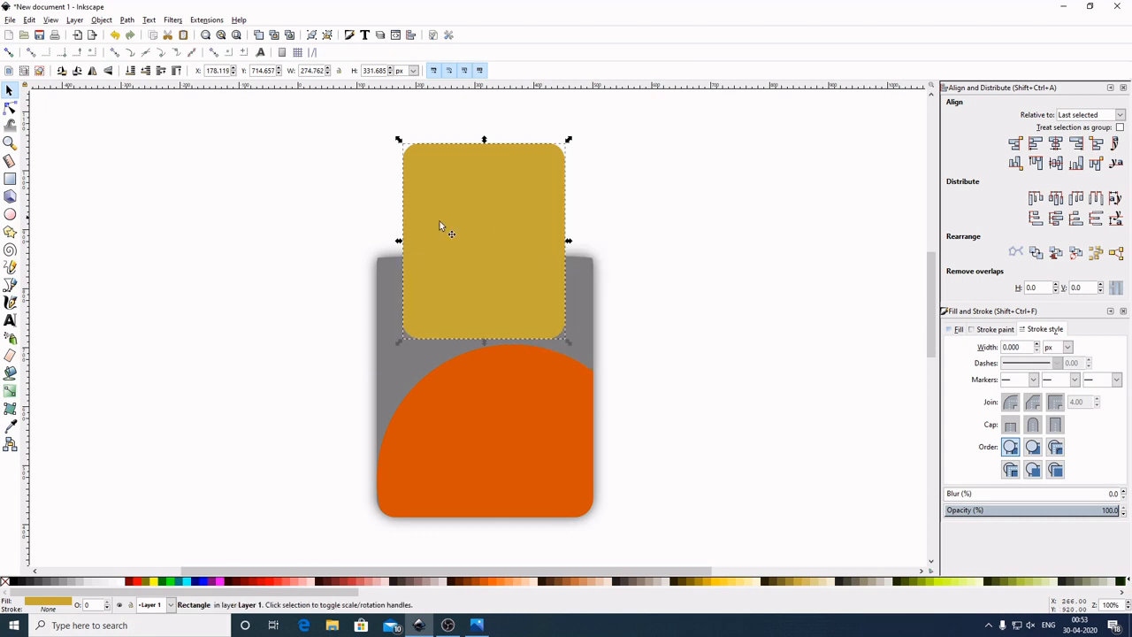
pyautogui.click(79, 585)
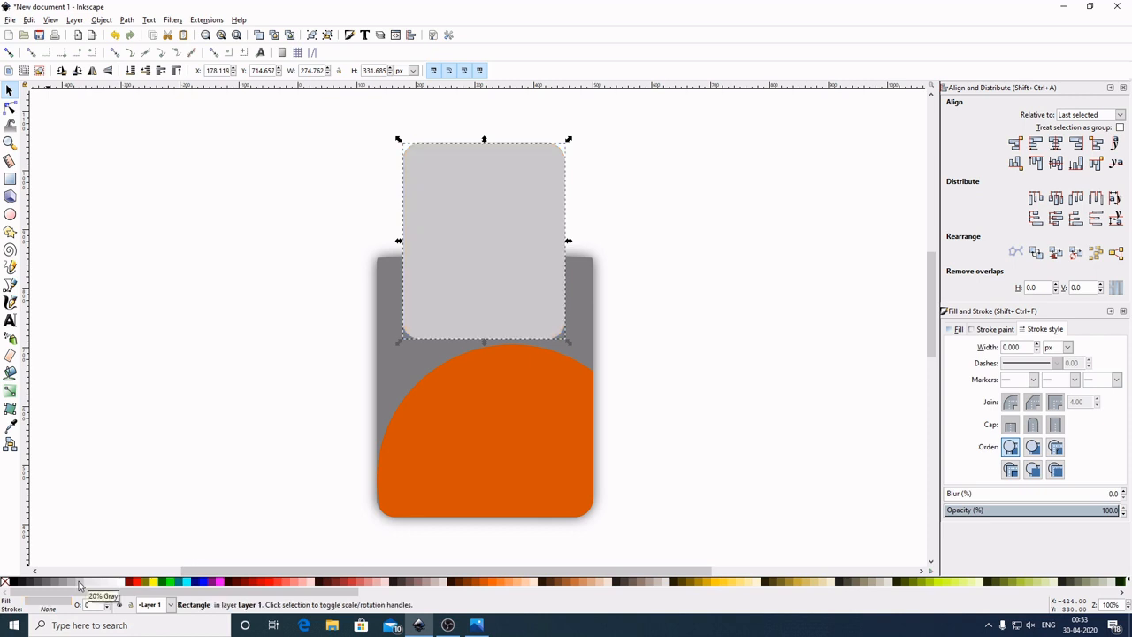
# Lower the light grey rectangle copy to the bottom of the stack and set its blur to 4%
pyautogui.click(131, 71)
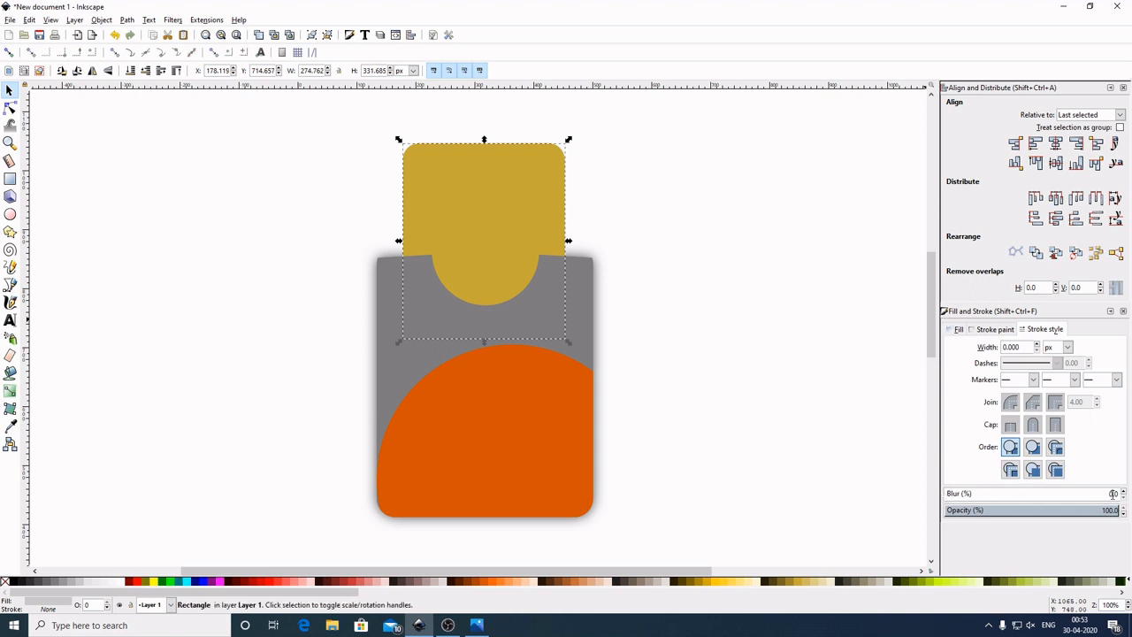
pyautogui.write('5')
pyautogui.press('Return')
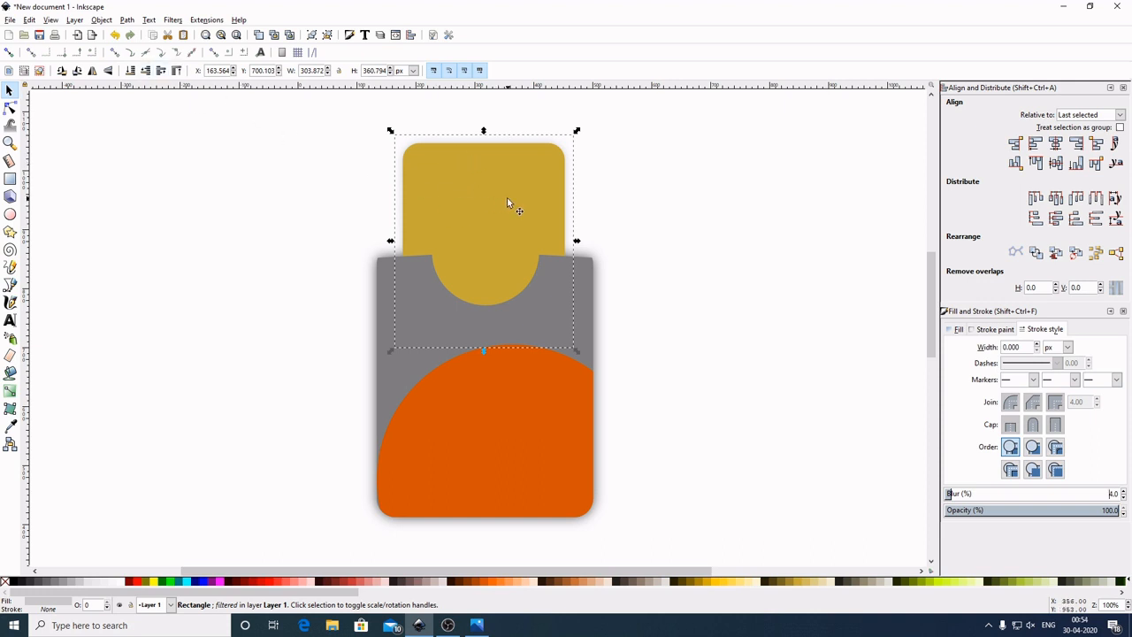
# Fill the gold rounded rectangle with white
pyautogui.hotkey('ctrl', 'z')
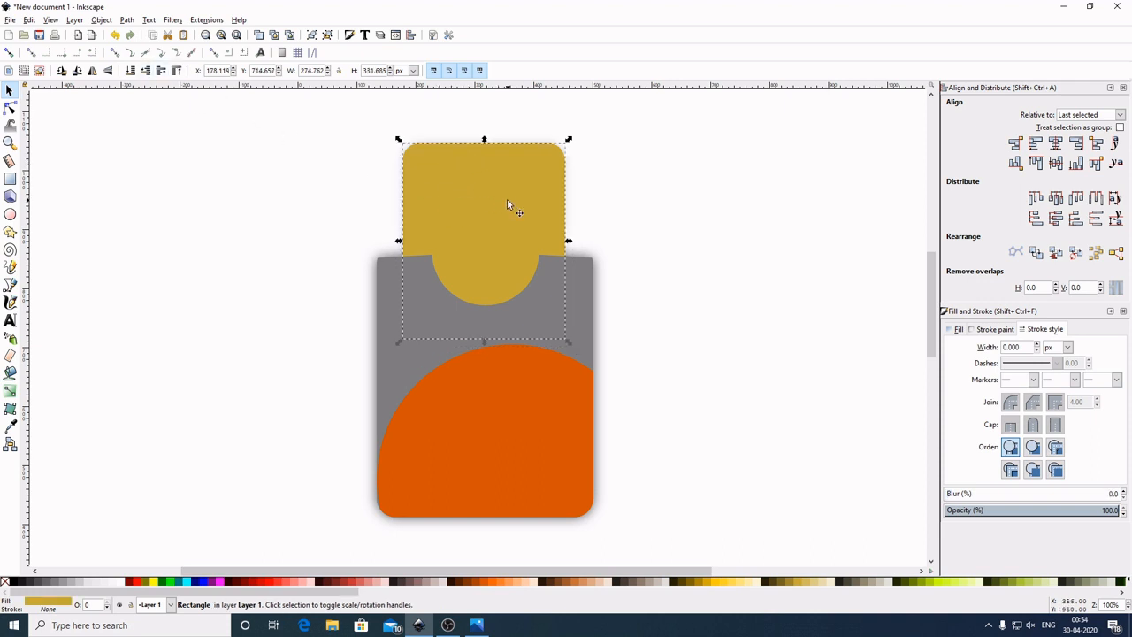
pyautogui.click(122, 585)
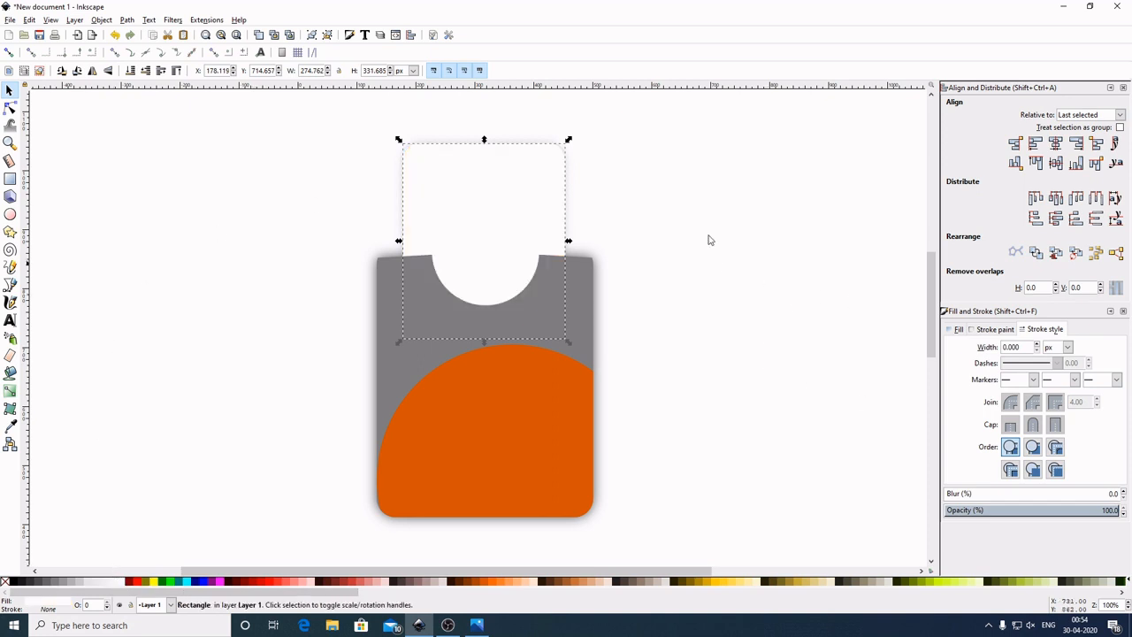
pyautogui.click(781, 239)
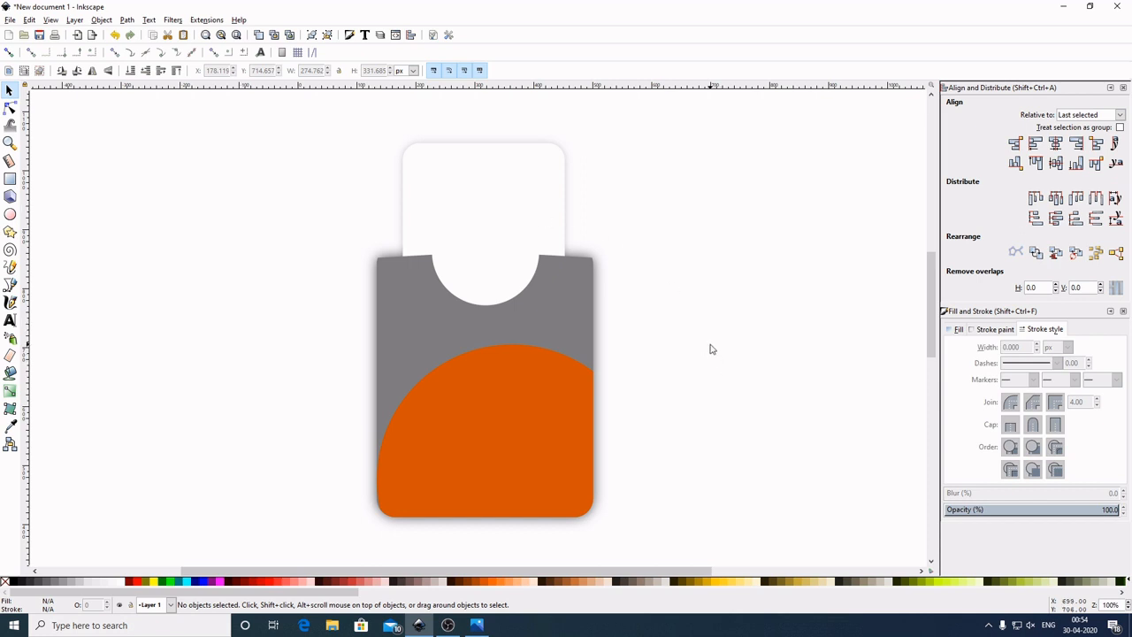
# Fill the orange curved shape on the lower part of the grey shape with white
pyautogui.click(530, 422)
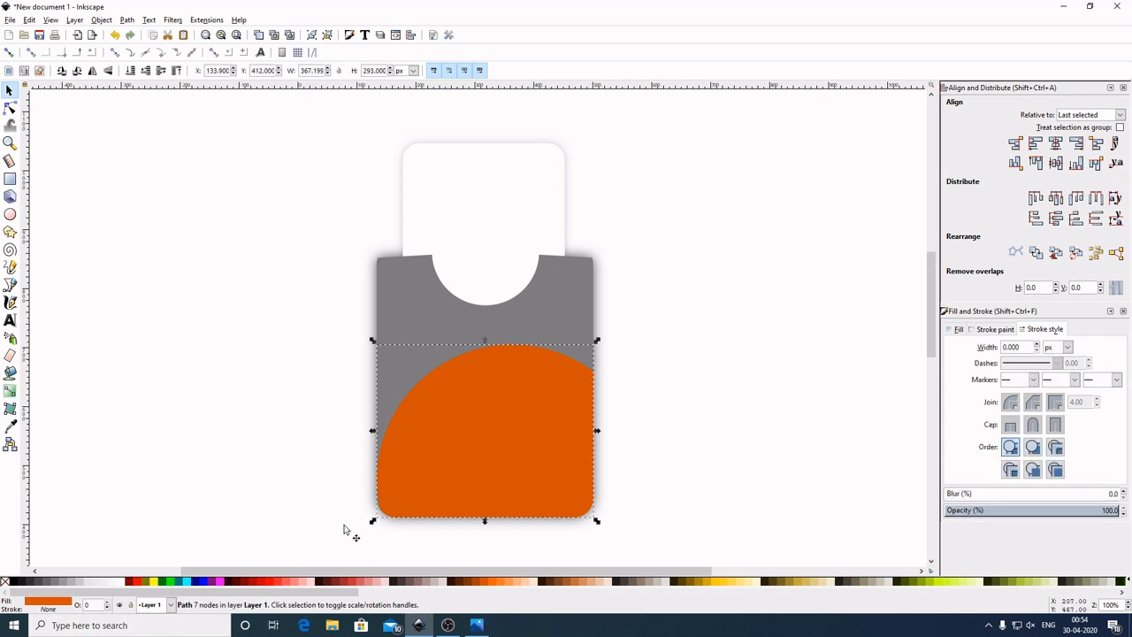
pyautogui.click(124, 587)
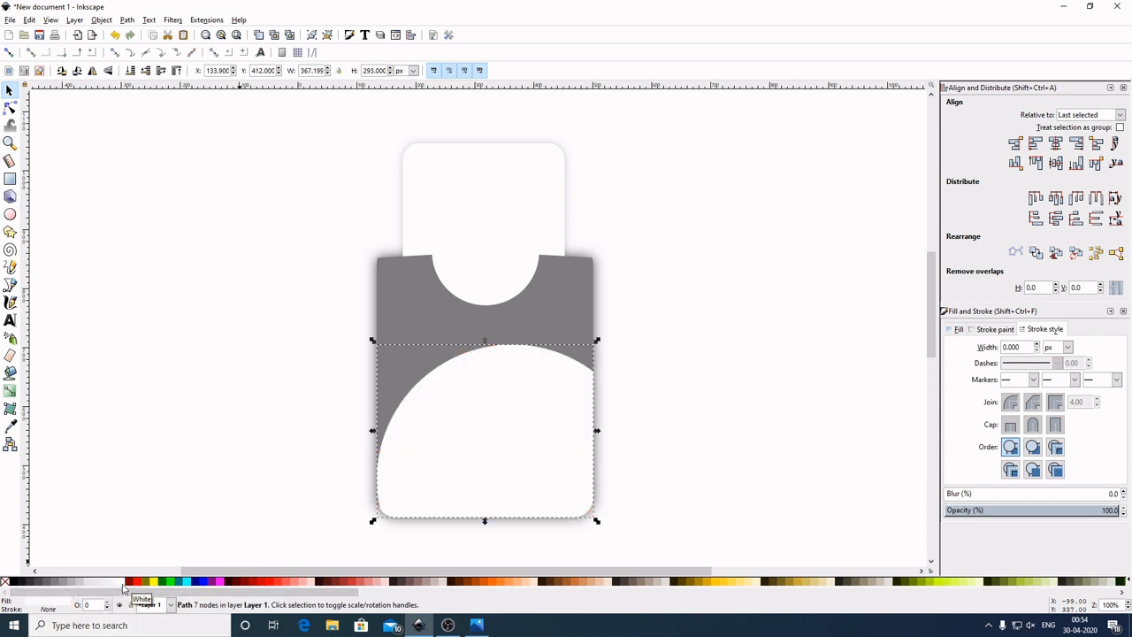
pyautogui.click(830, 313)
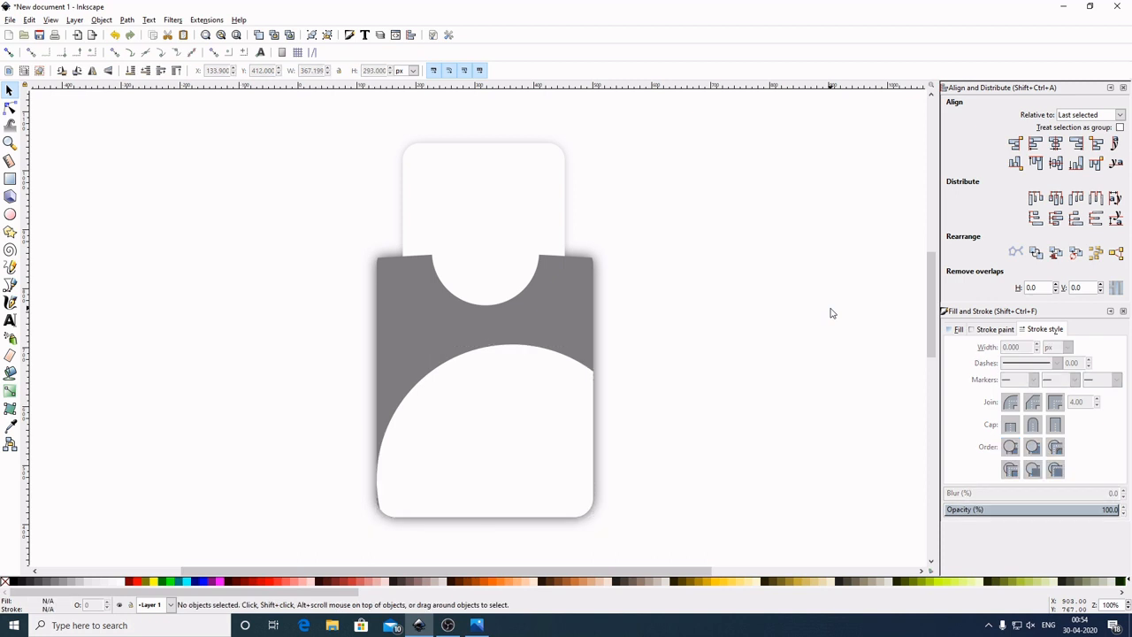
# Change the fill of the grey notched shape from a flat colour to a linear gradient
pyautogui.click(573, 301)
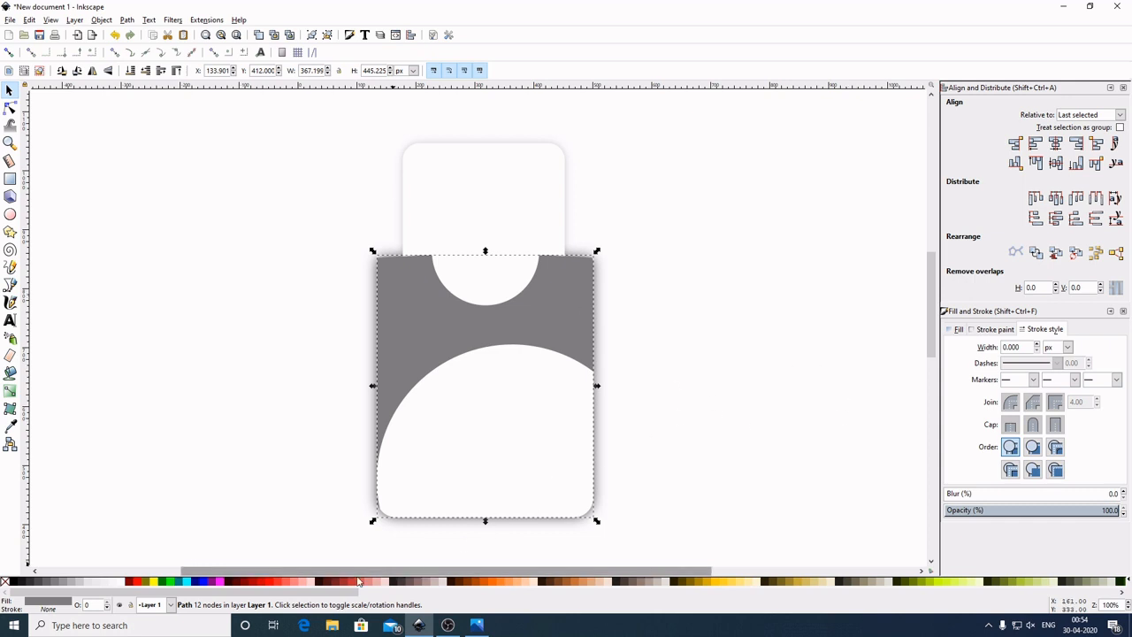
pyautogui.moveTo(339, 594); pyautogui.dragTo(1033, 628)
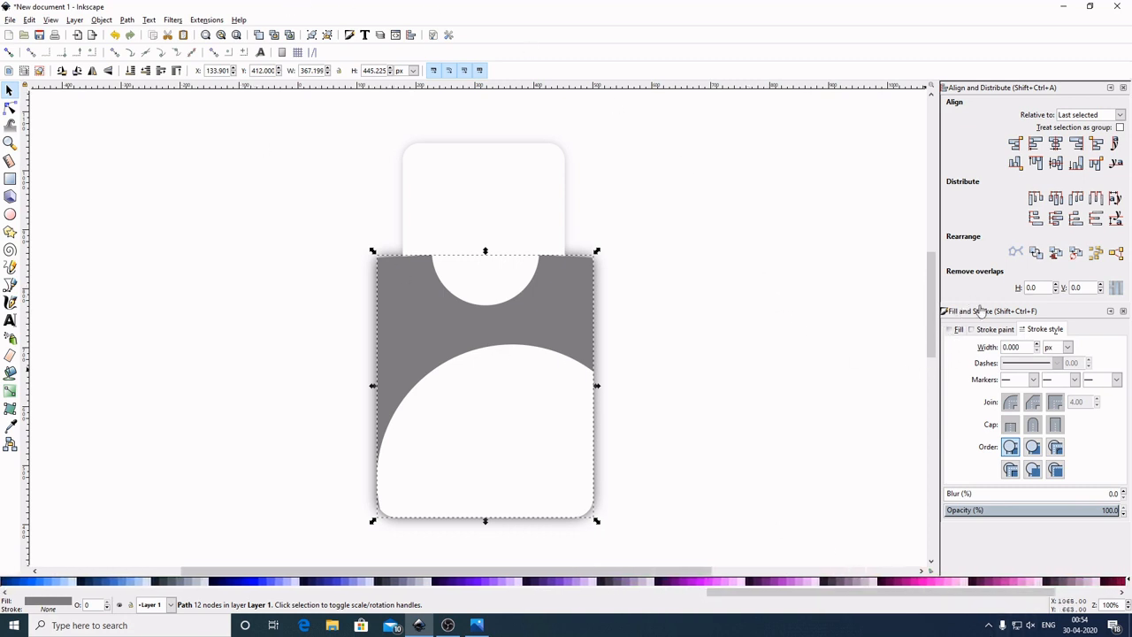
pyautogui.click(955, 330)
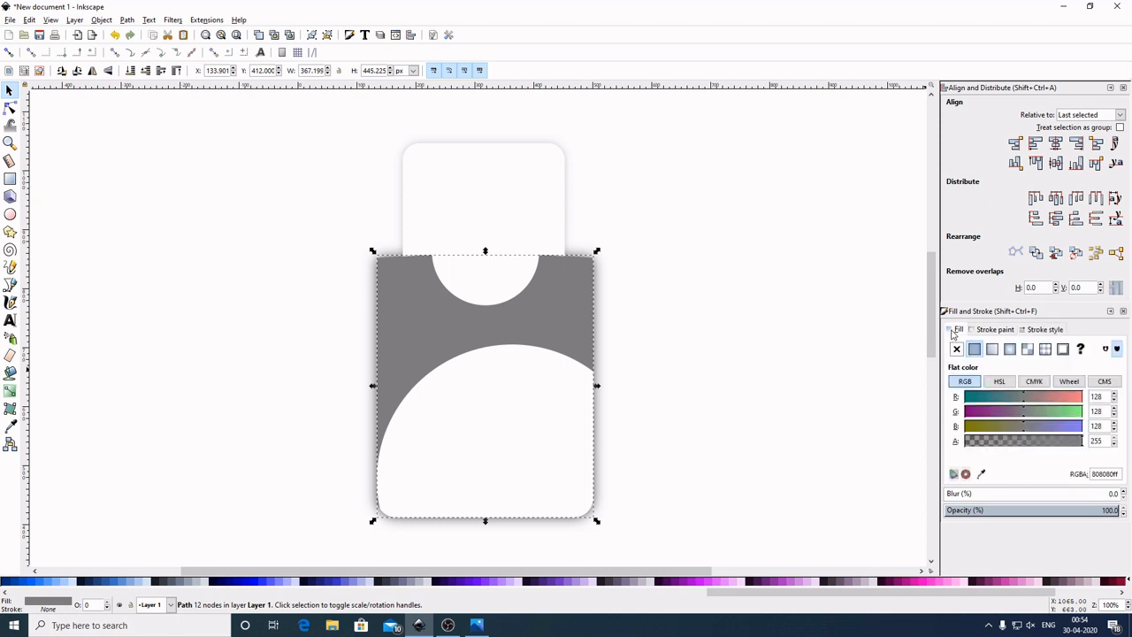
pyautogui.click(992, 350)
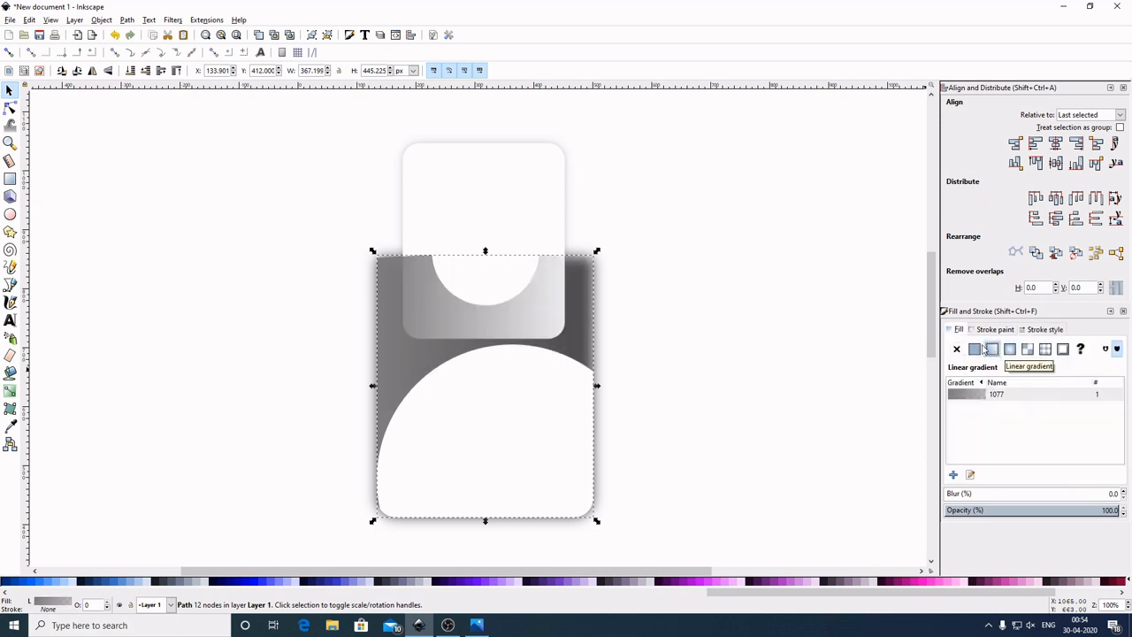
# Enable snapping and stretch the notched shape's gradient diagonally from its upper-left corner to its lower-right corner
pyautogui.press('g')
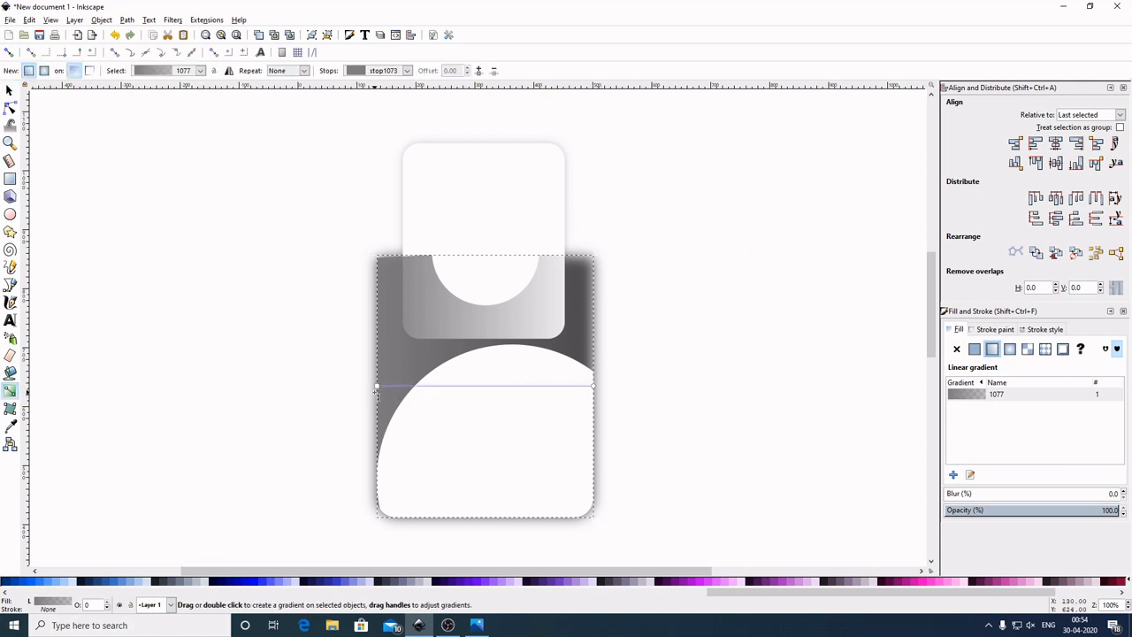
pyautogui.moveTo(377, 387); pyautogui.dragTo(381, 264)
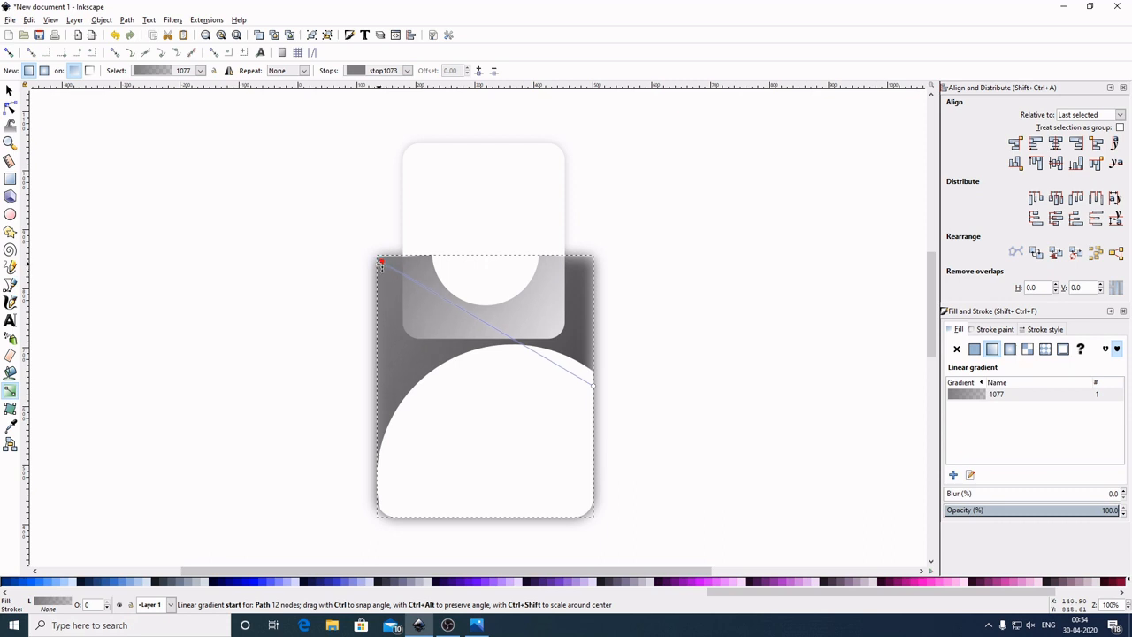
pyautogui.click(377, 259)
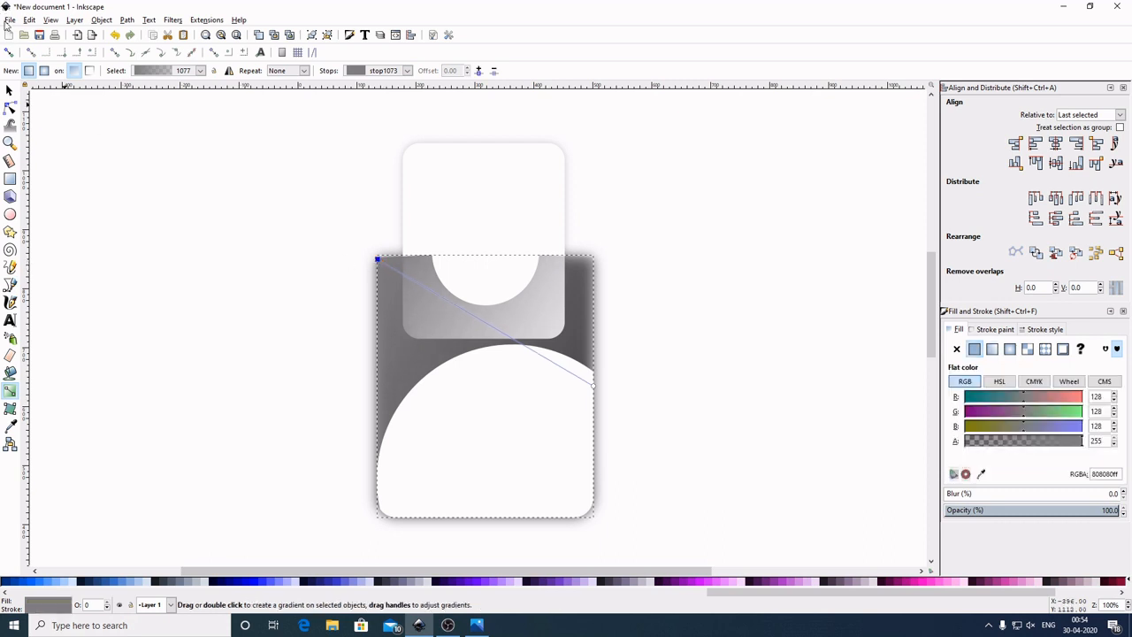
pyautogui.click(9, 52)
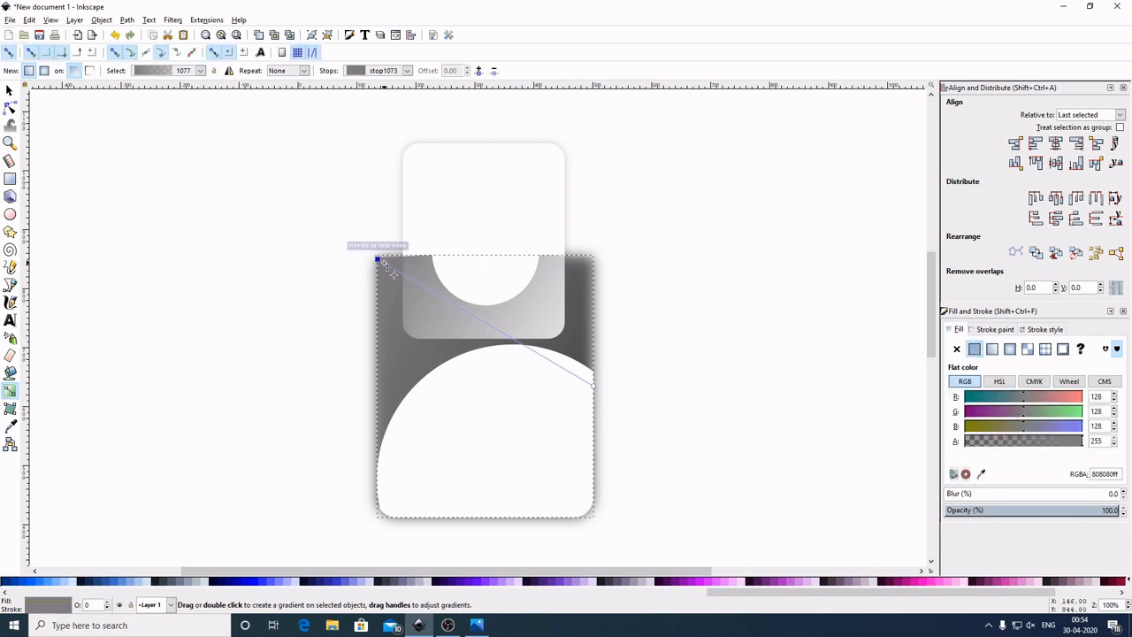
pyautogui.moveTo(382, 269); pyautogui.dragTo(378, 257)
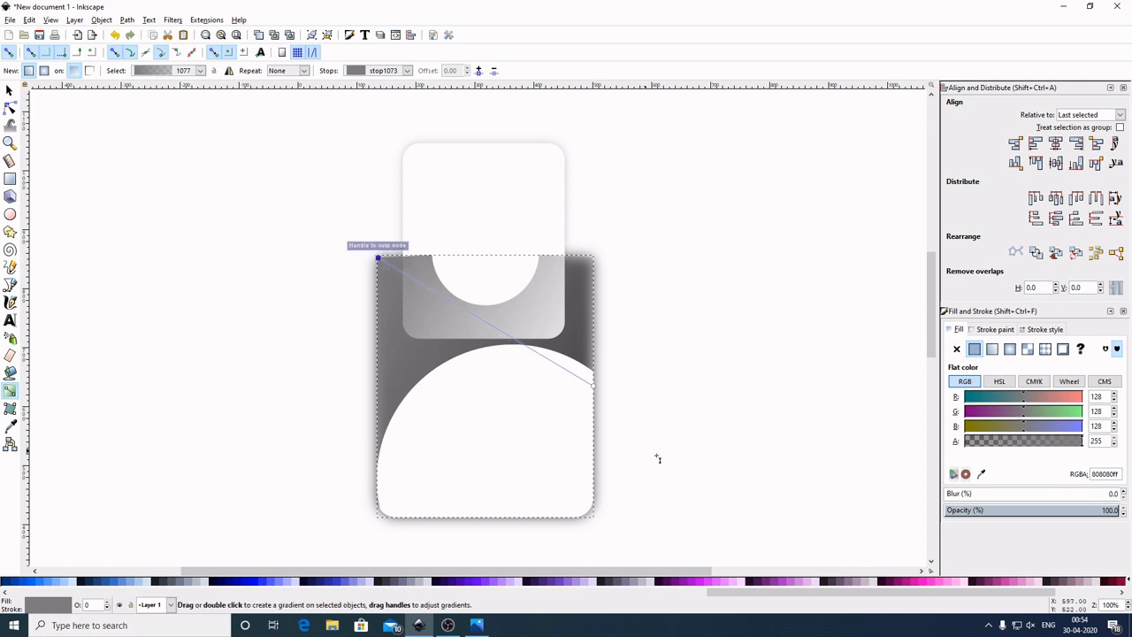
pyautogui.moveTo(593, 388); pyautogui.dragTo(588, 512)
pyautogui.click(588, 512)
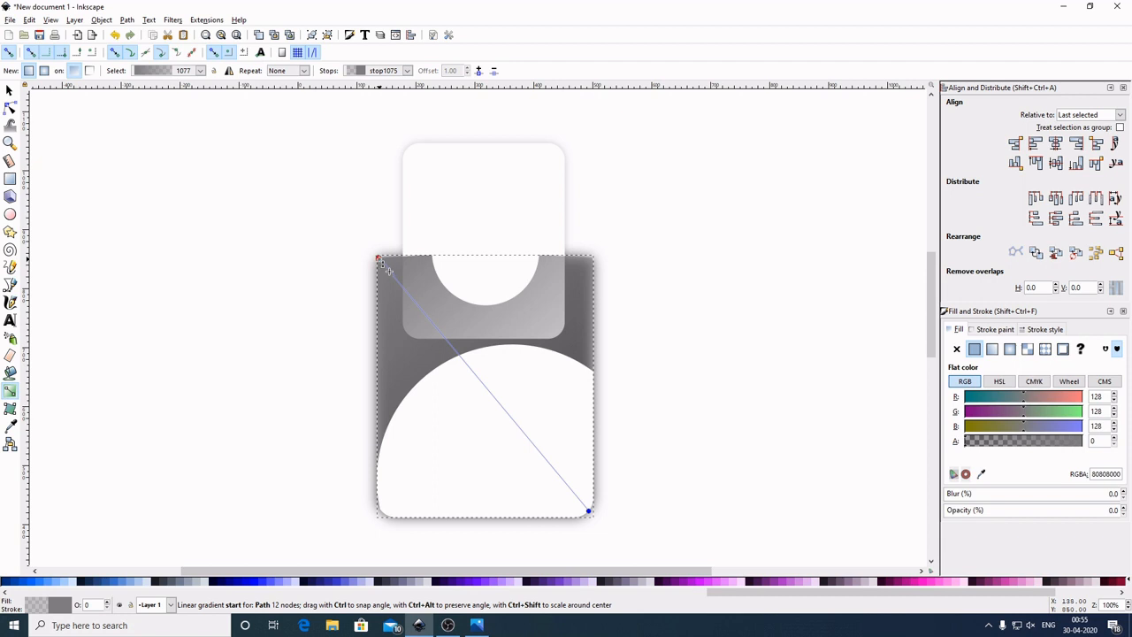
# Colour the gradient's start stop #AA0044 and add a stop near its middle coloured #FF0066
pyautogui.click(379, 259)
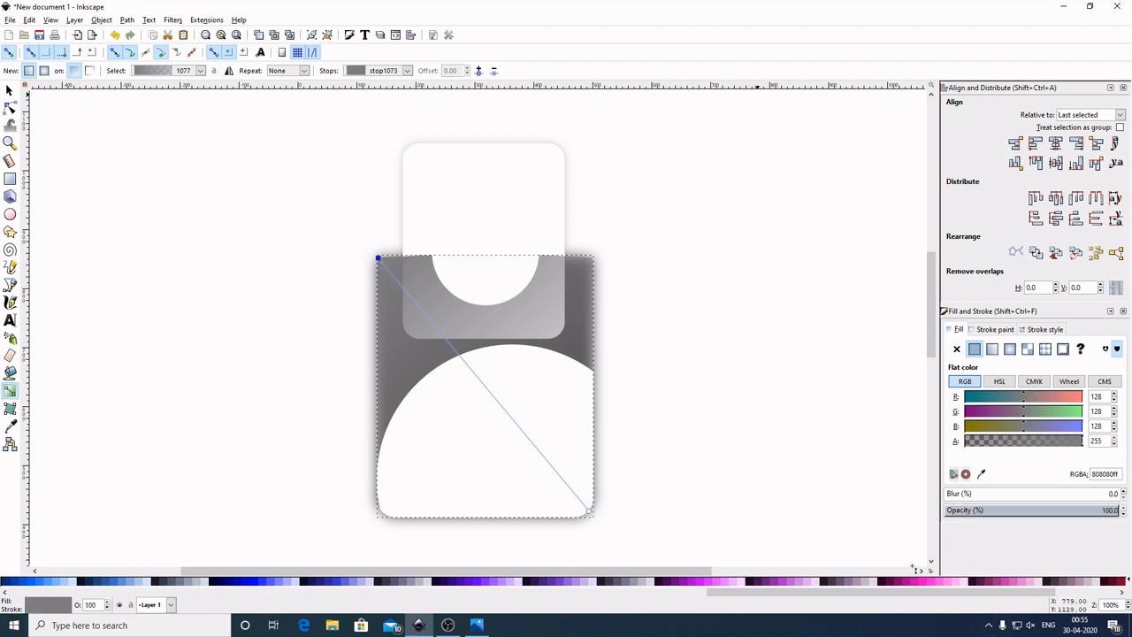
pyautogui.moveTo(969, 592); pyautogui.dragTo(1032, 608)
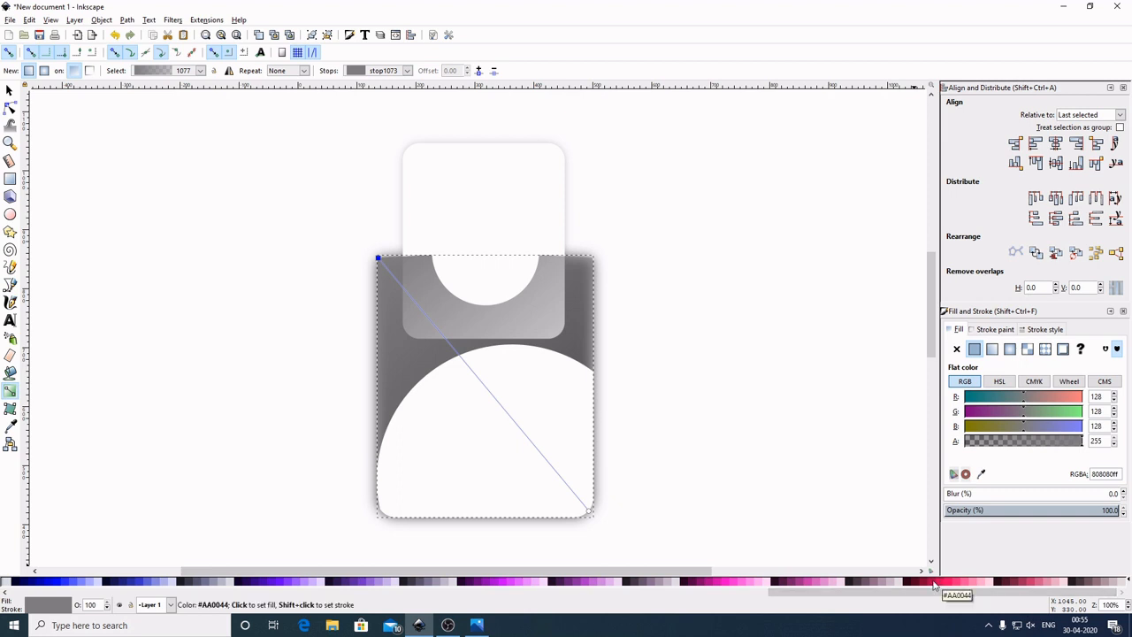
pyautogui.click(931, 583)
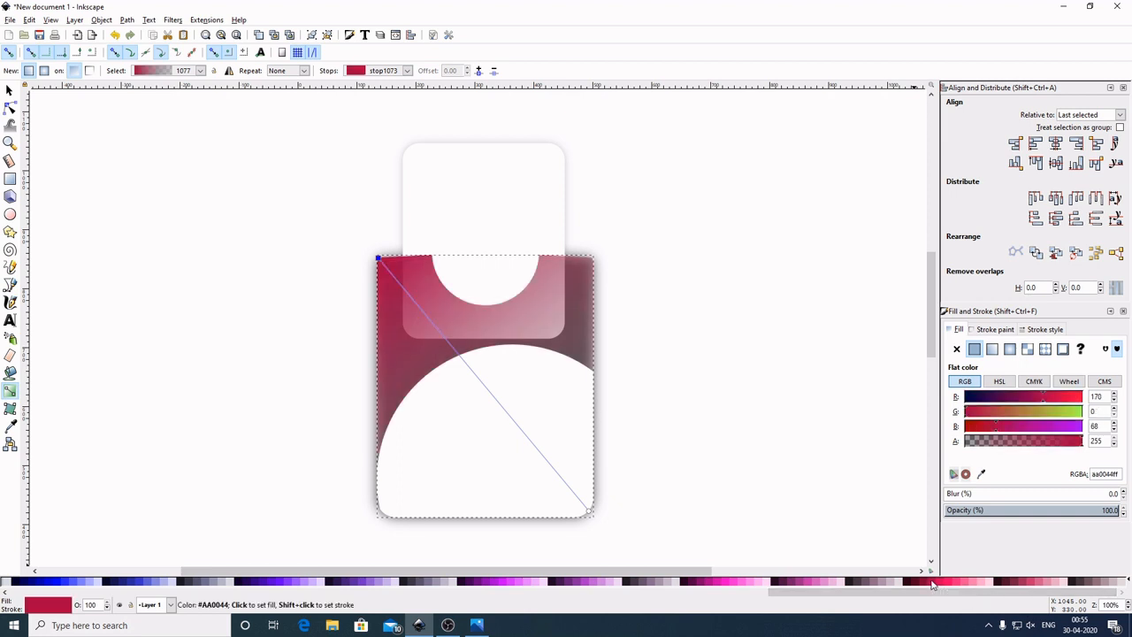
pyautogui.doubleClick(478, 378)
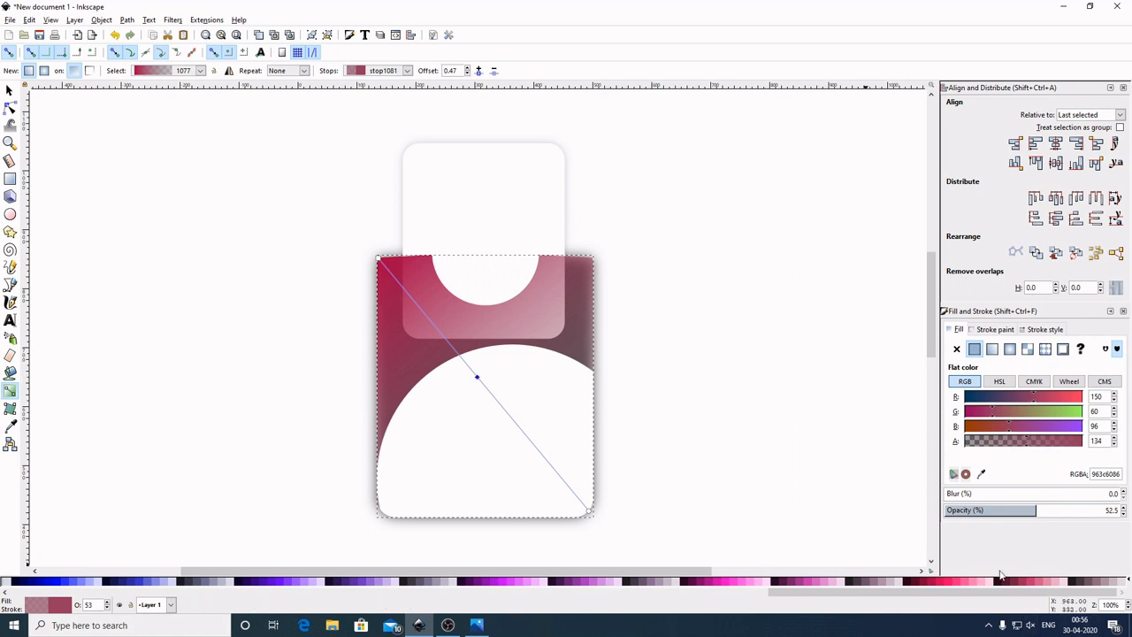
pyautogui.click(949, 586)
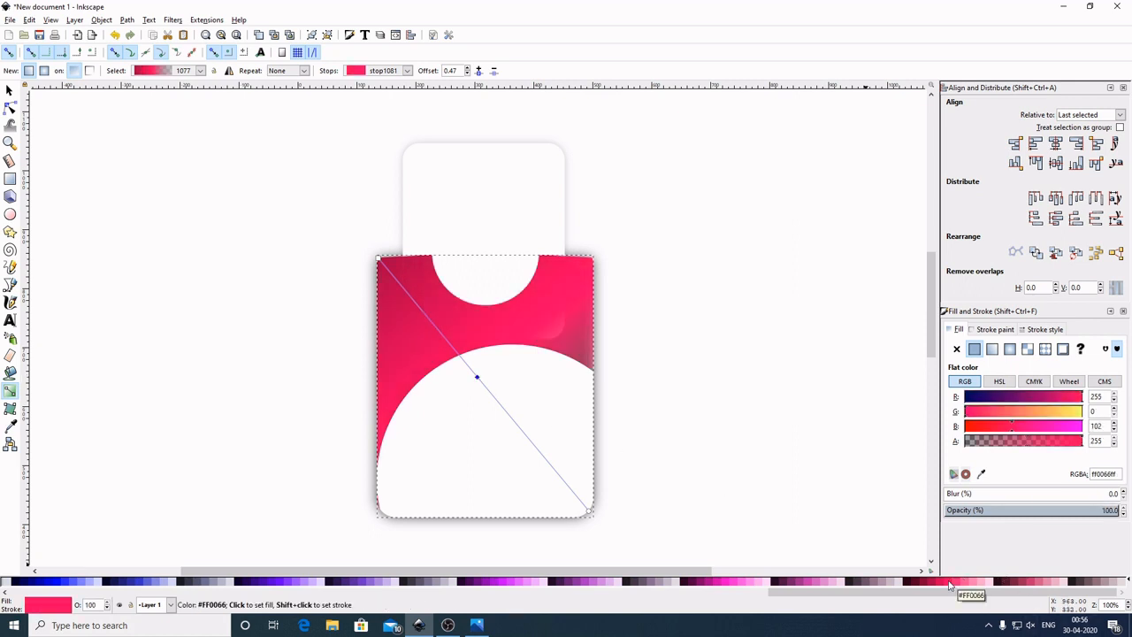
# Colour the gradient's lower-right end stop light pink, ffaaccff, and deselect the notched shape
pyautogui.click(590, 513)
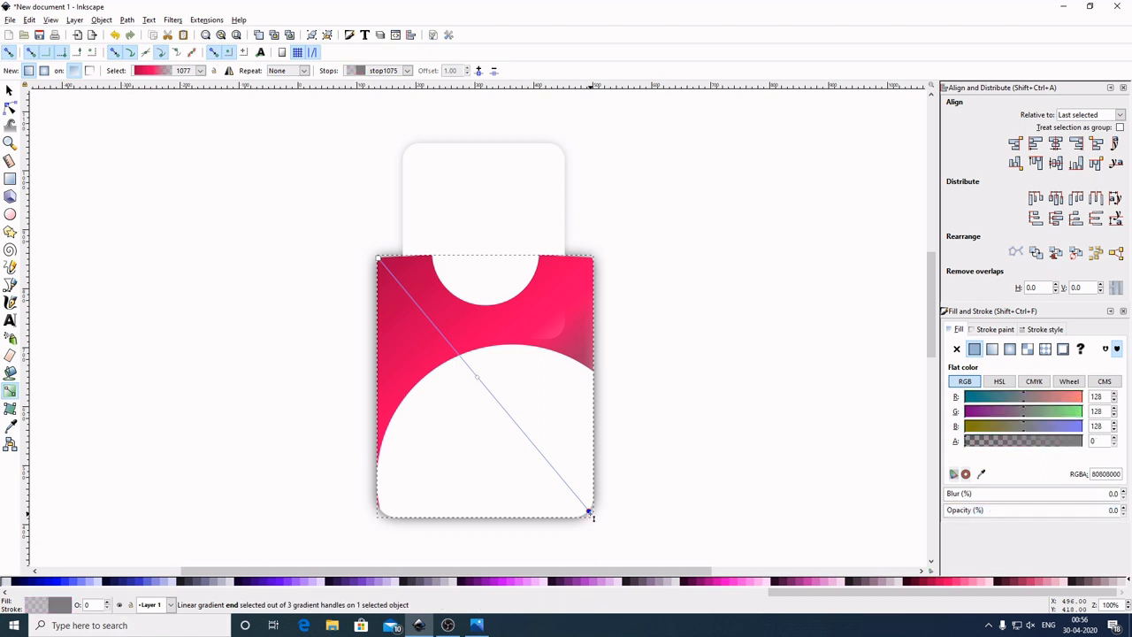
pyautogui.click(980, 584)
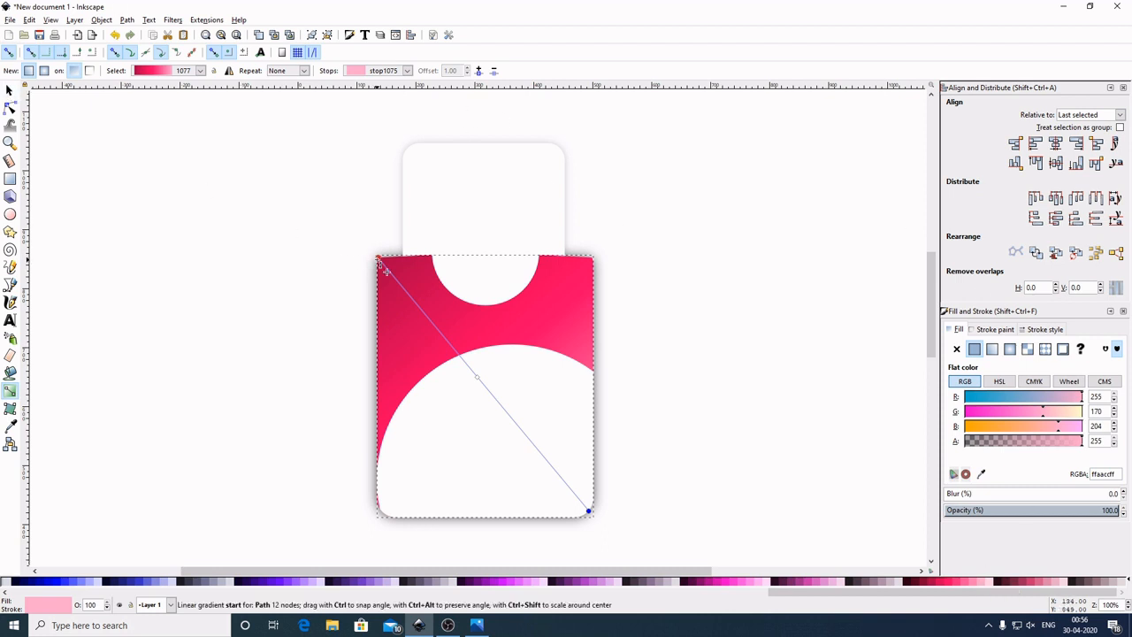
pyautogui.moveTo(386, 271); pyautogui.dragTo(399, 283)
pyautogui.click(10, 90)
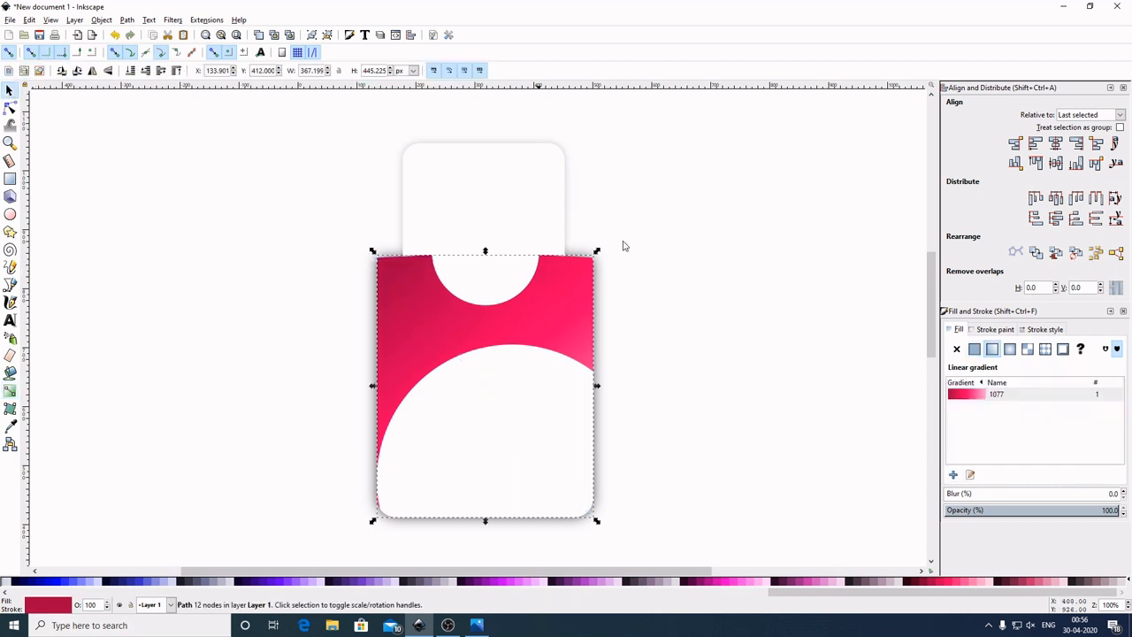
pyautogui.click(754, 278)
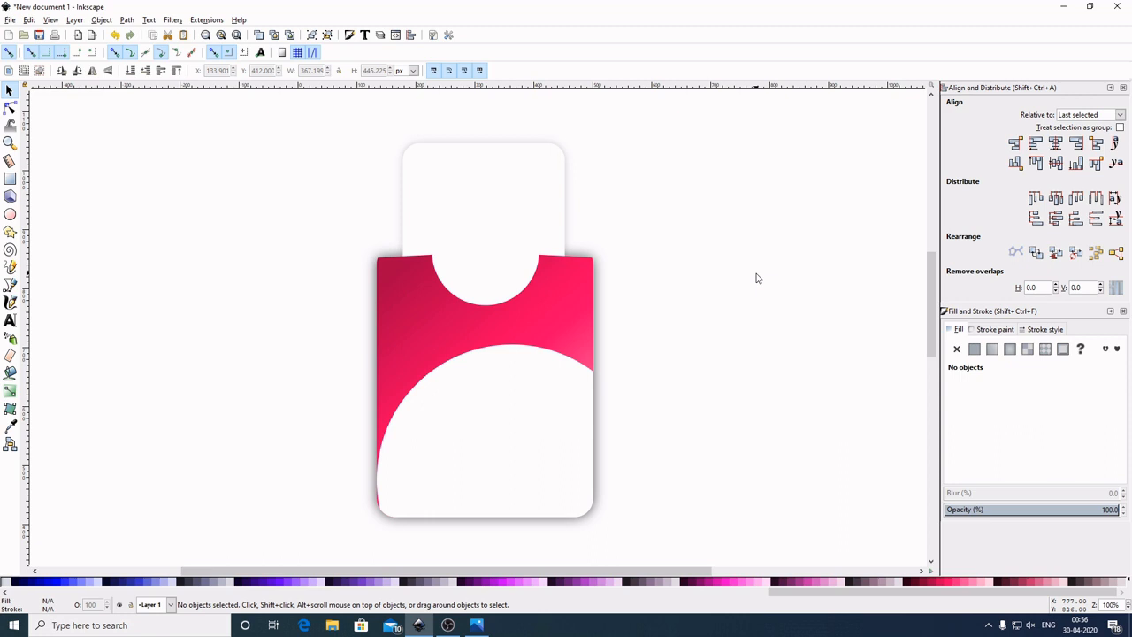
# Make the white curved overlay translucent by setting its fill's alpha to 90 in HSL mode
pyautogui.click(554, 425)
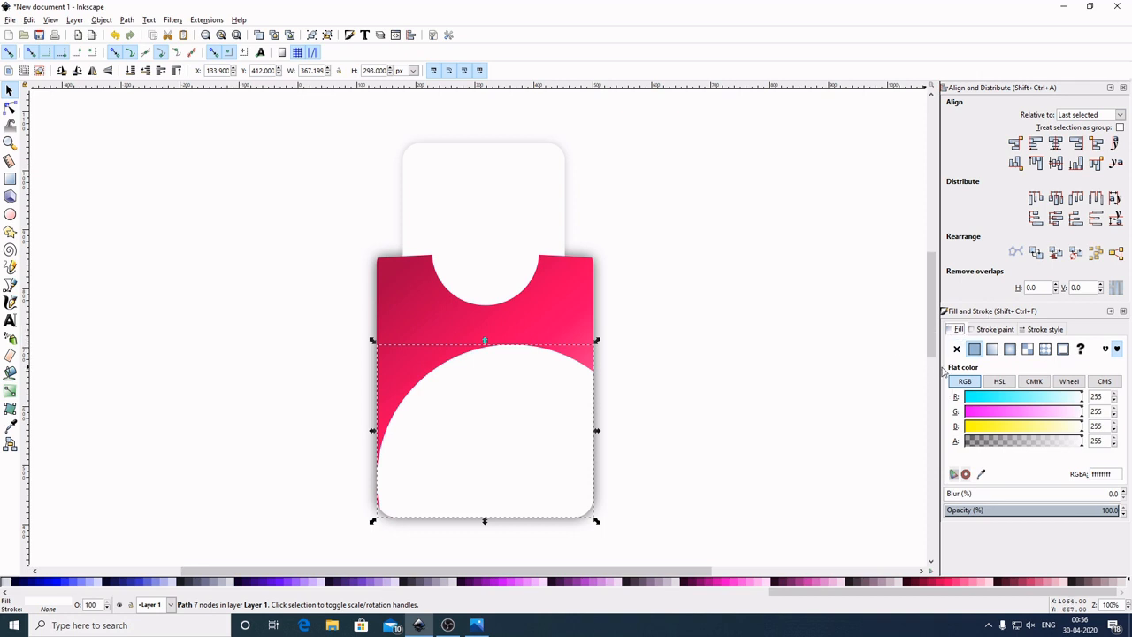
pyautogui.click(1002, 384)
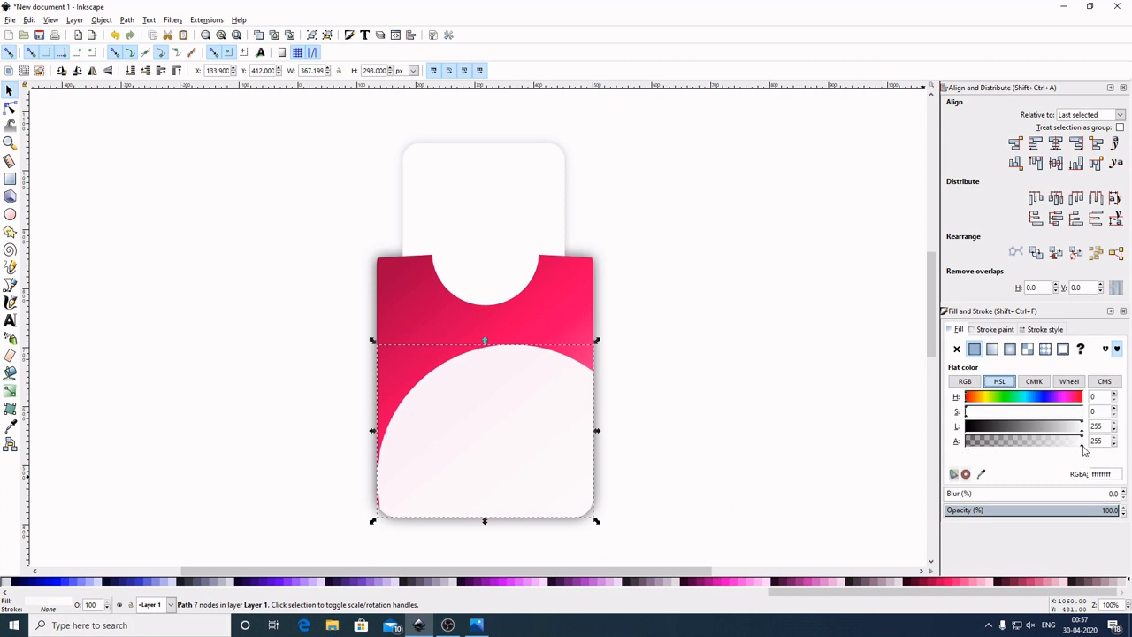
pyautogui.moveTo(1079, 450); pyautogui.dragTo(1006, 449)
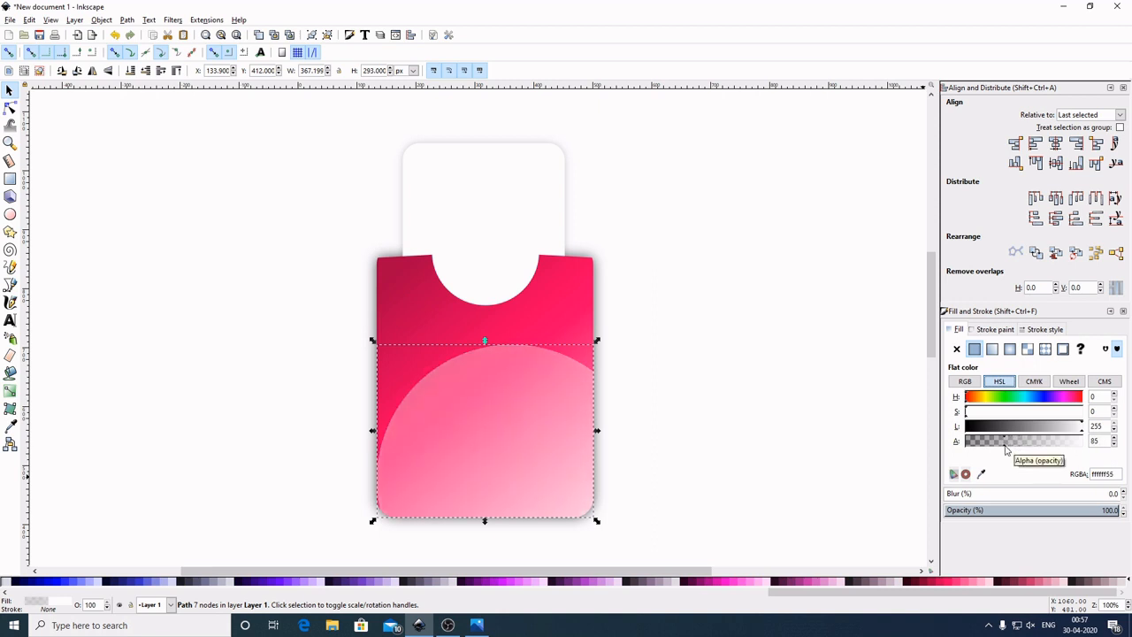
pyautogui.doubleClick(1107, 441)
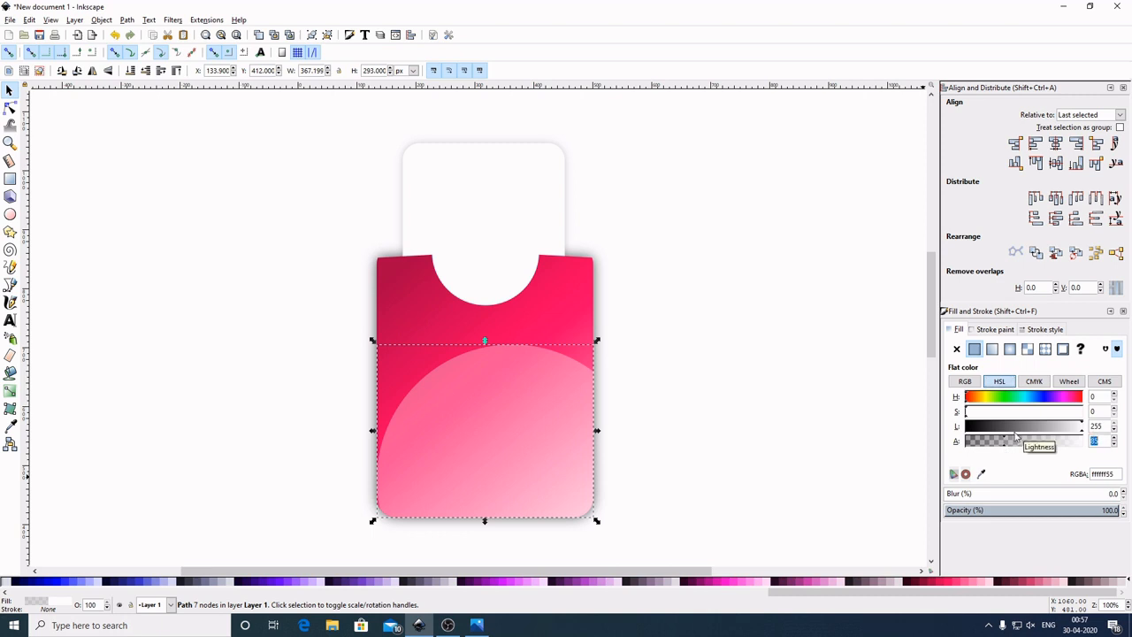
pyautogui.write('90')
pyautogui.click(803, 280)
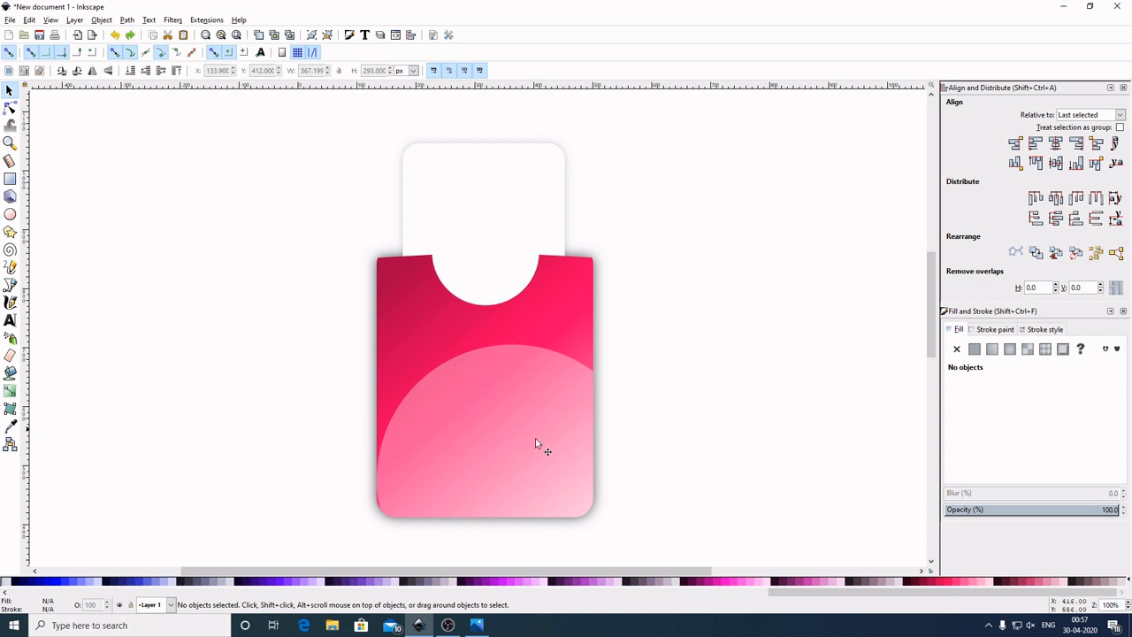
pyautogui.click(515, 463)
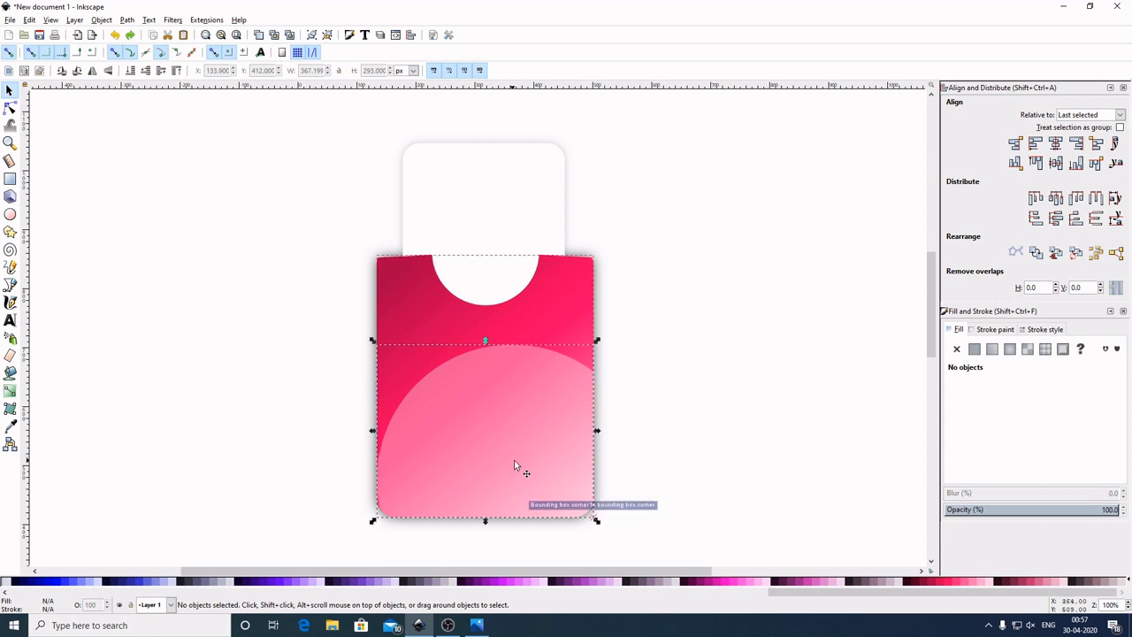
pyautogui.click(725, 311)
# Turn off snapping and enlarge the curved overlay about its centre to about 390 by 311 px, slightly beyond the notched shape's edges
pyautogui.scroll(1, 672, 435)
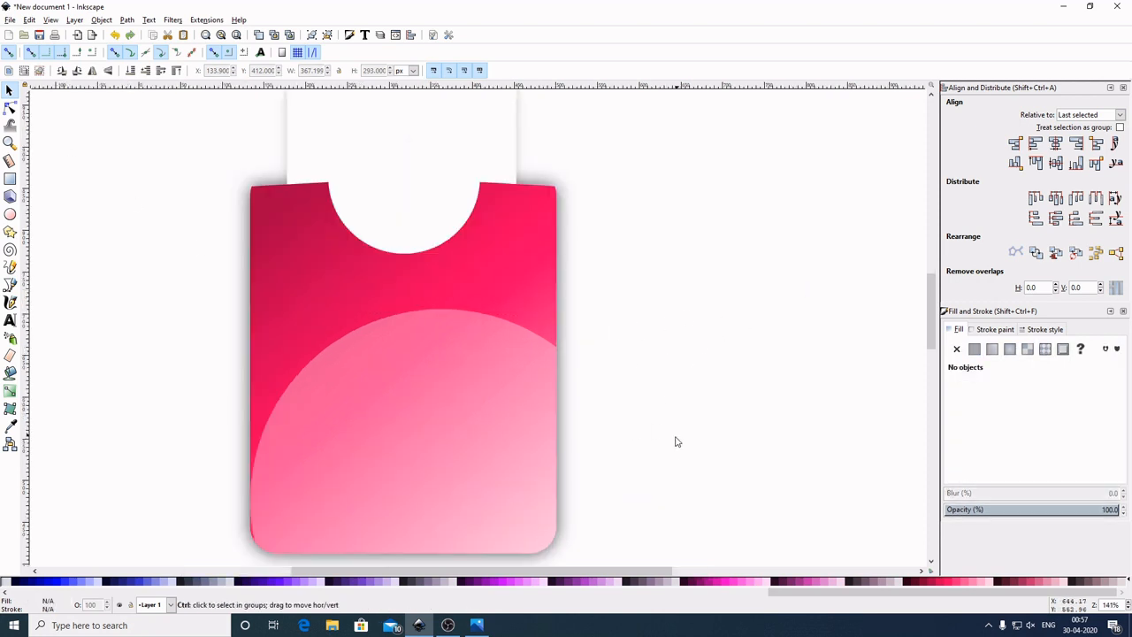
pyautogui.scroll(-2, 758, 321)
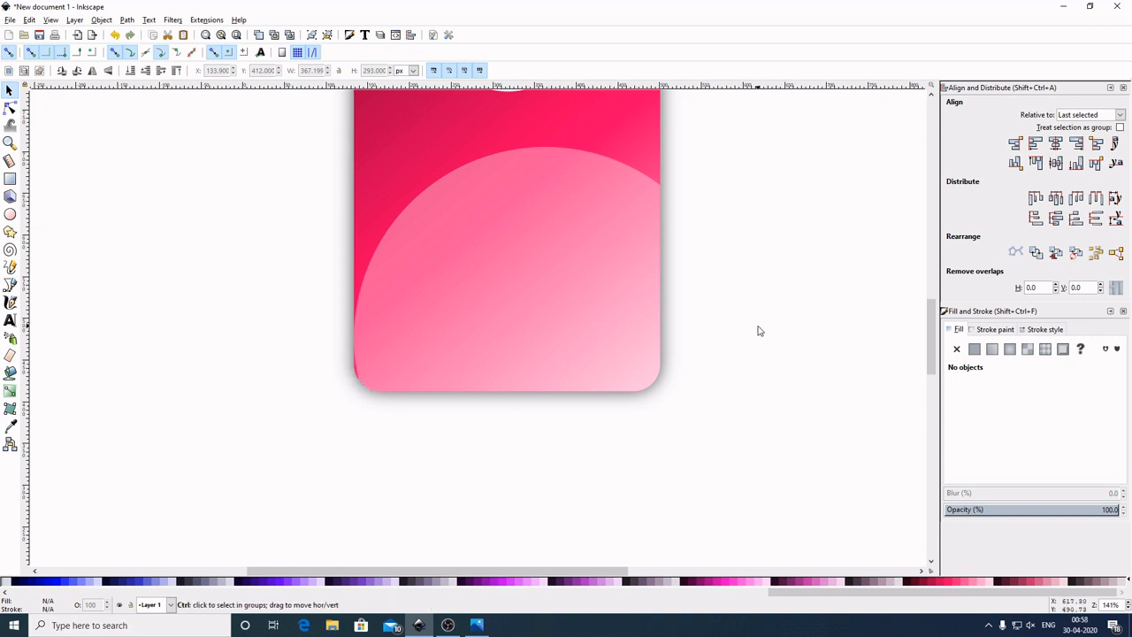
pyautogui.click(595, 268)
pyautogui.click(9, 53)
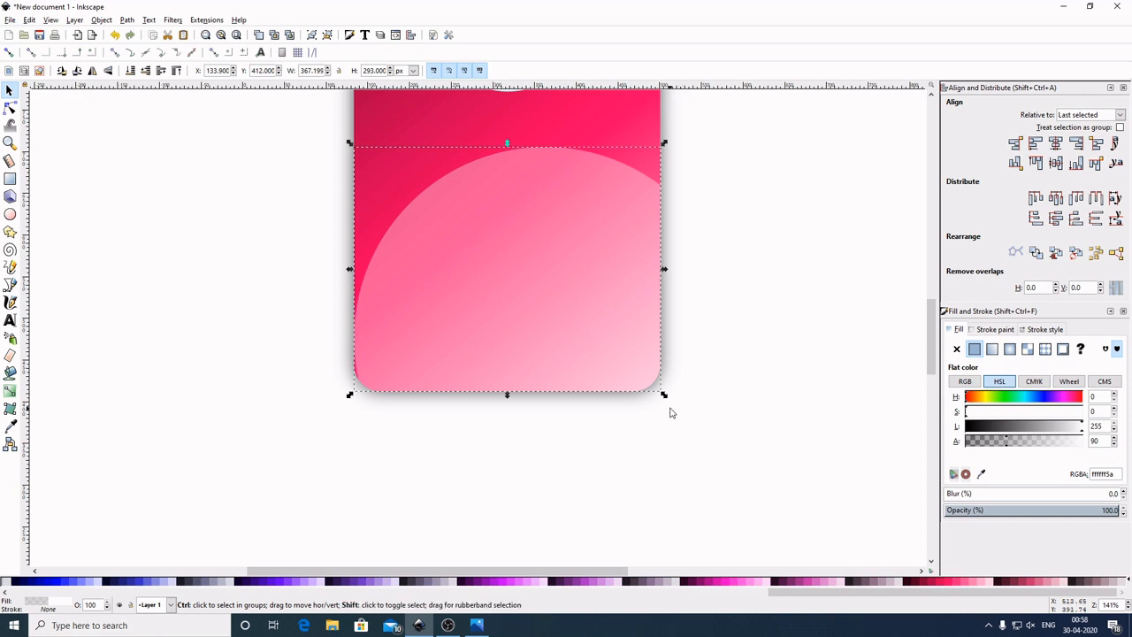
pyautogui.moveTo(664, 395); pyautogui.dragTo(675, 407)
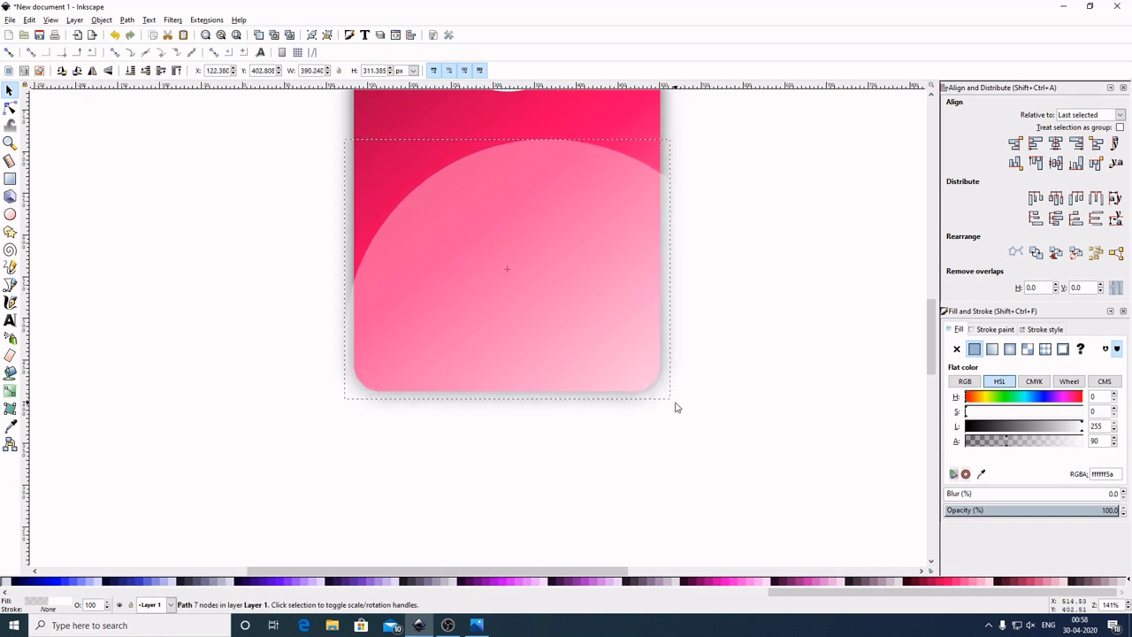
# Duplicate the pink gradient notched shape and lower the copy one level, beneath the curved overlay
pyautogui.keyDown('ctrl'); pyautogui.scroll(-1, 790, 351); pyautogui.keyUp('ctrl')
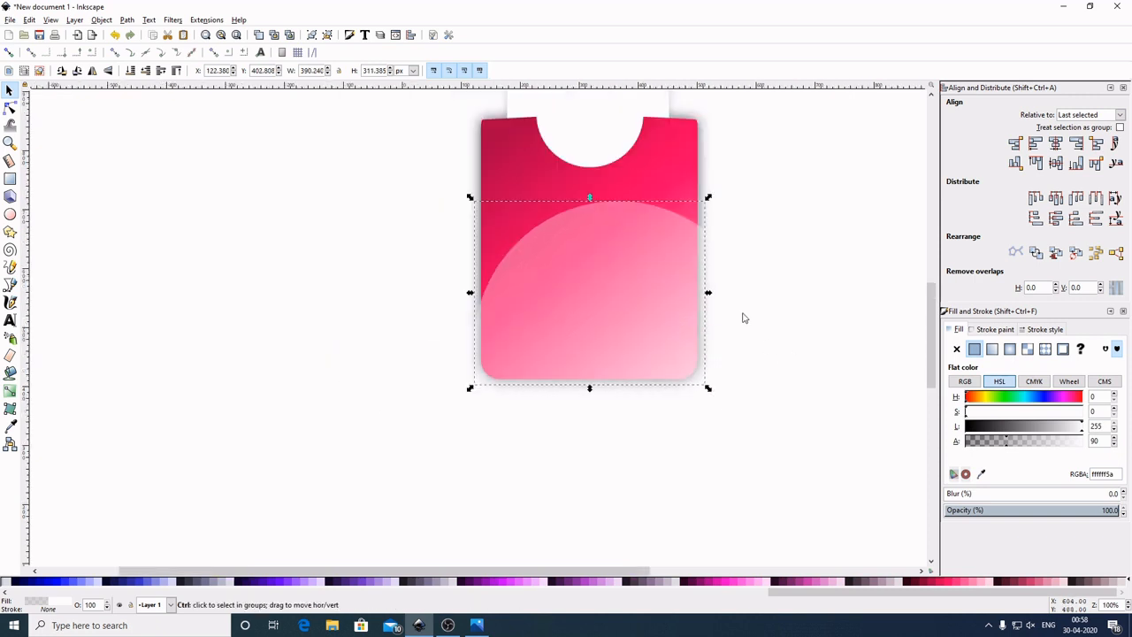
pyautogui.click(680, 157)
pyautogui.rightClick(680, 157)
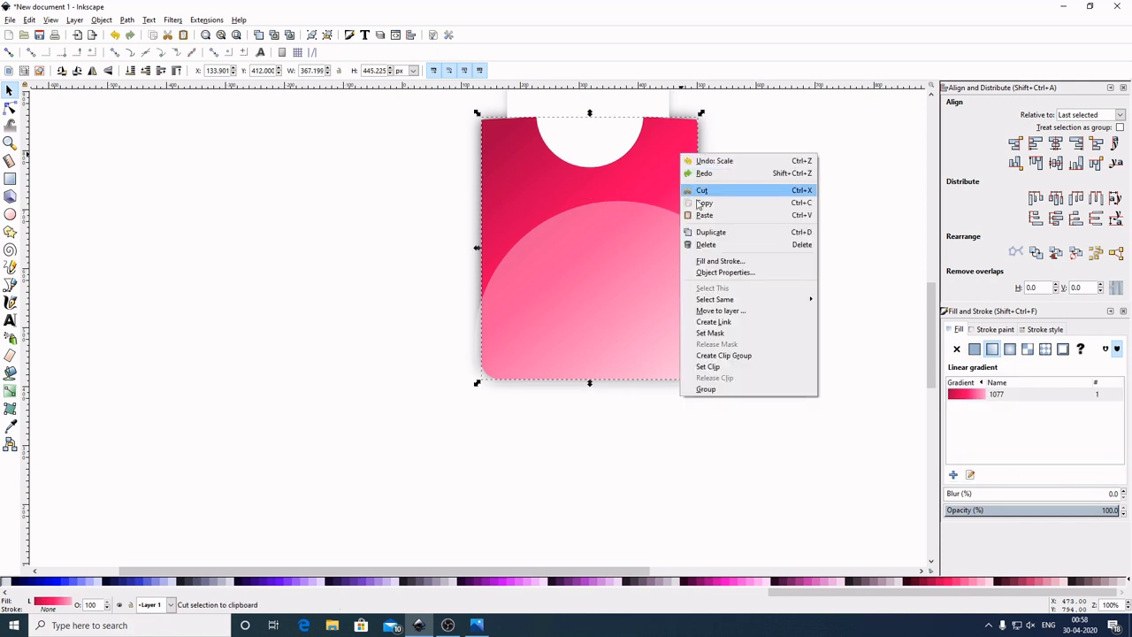
pyautogui.click(711, 232)
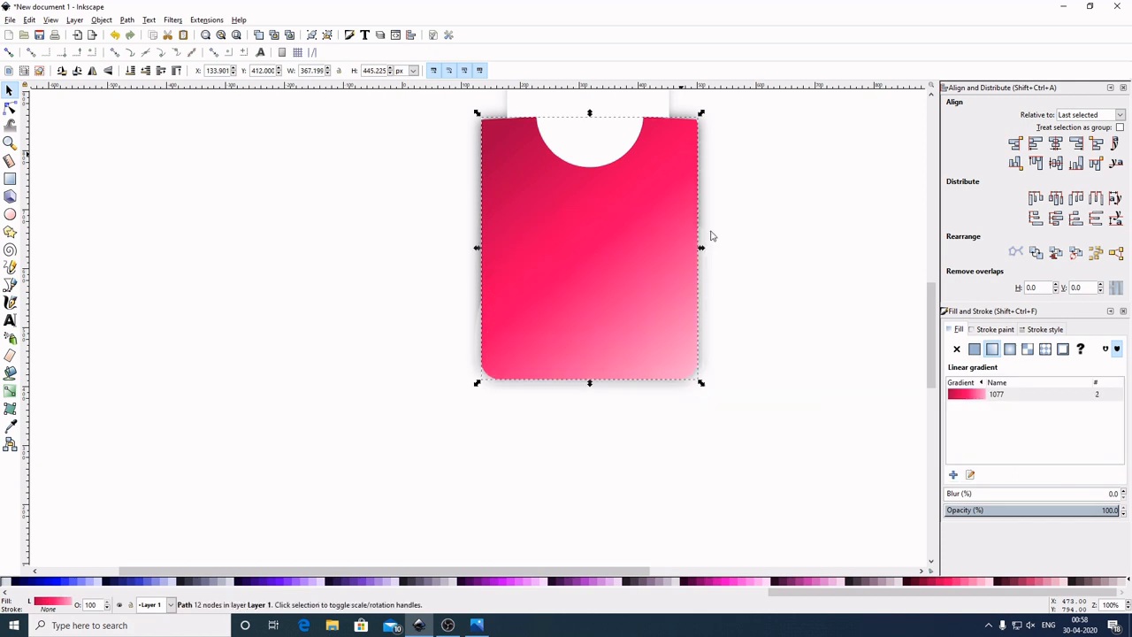
pyautogui.click(146, 71)
# Intersect the notched shape's copy with the curved overlay to trim the overlay to the shape's outline
pyautogui.press('shift')
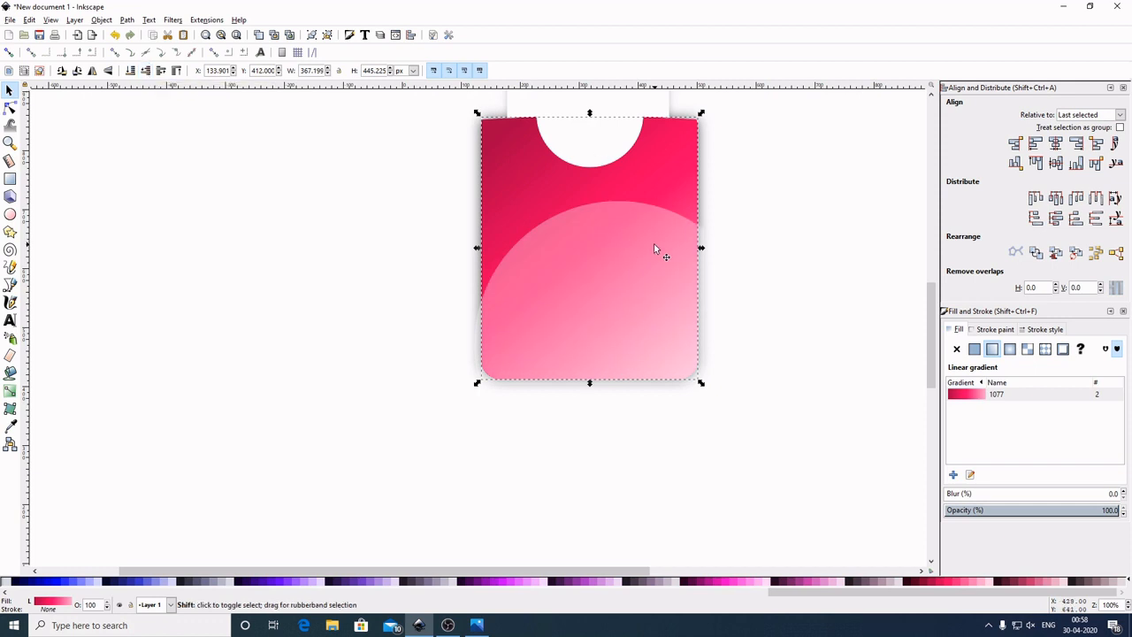
pyautogui.keyDown('shift'); pyautogui.click(654, 245); pyautogui.keyUp('shift')
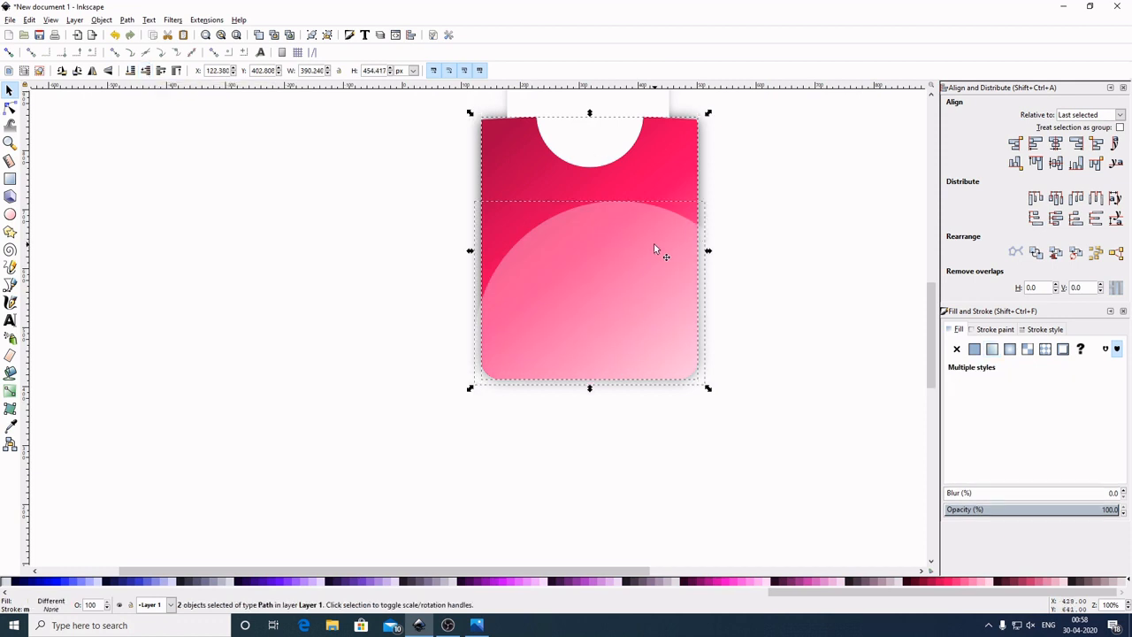
pyautogui.click(129, 20)
pyautogui.click(163, 113)
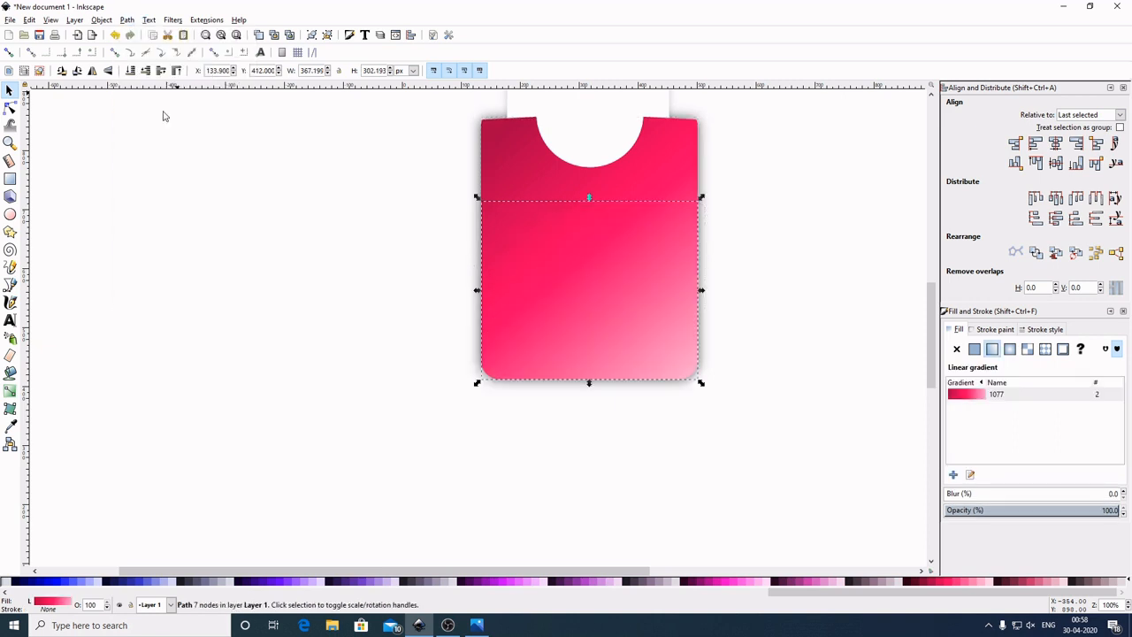
# Fill the trimmed curved overlay with white and set its alpha to 90
pyautogui.moveTo(835, 590); pyautogui.dragTo(89, 573)
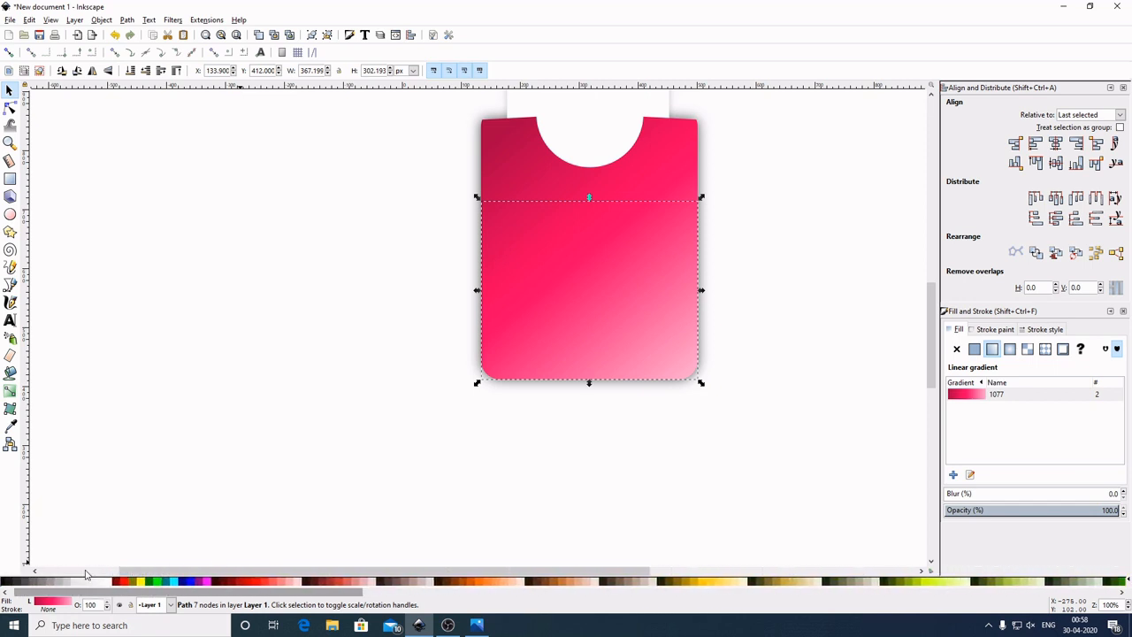
pyautogui.click(121, 584)
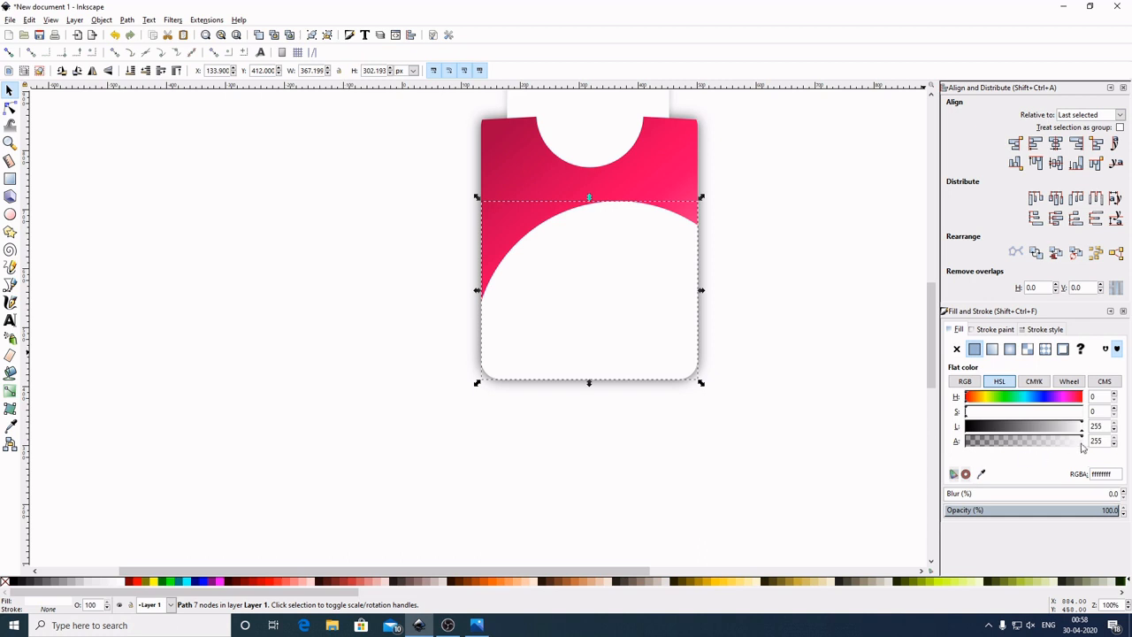
pyautogui.moveTo(1105, 442); pyautogui.dragTo(1008, 448)
pyautogui.write('9')
pyautogui.press('Return')
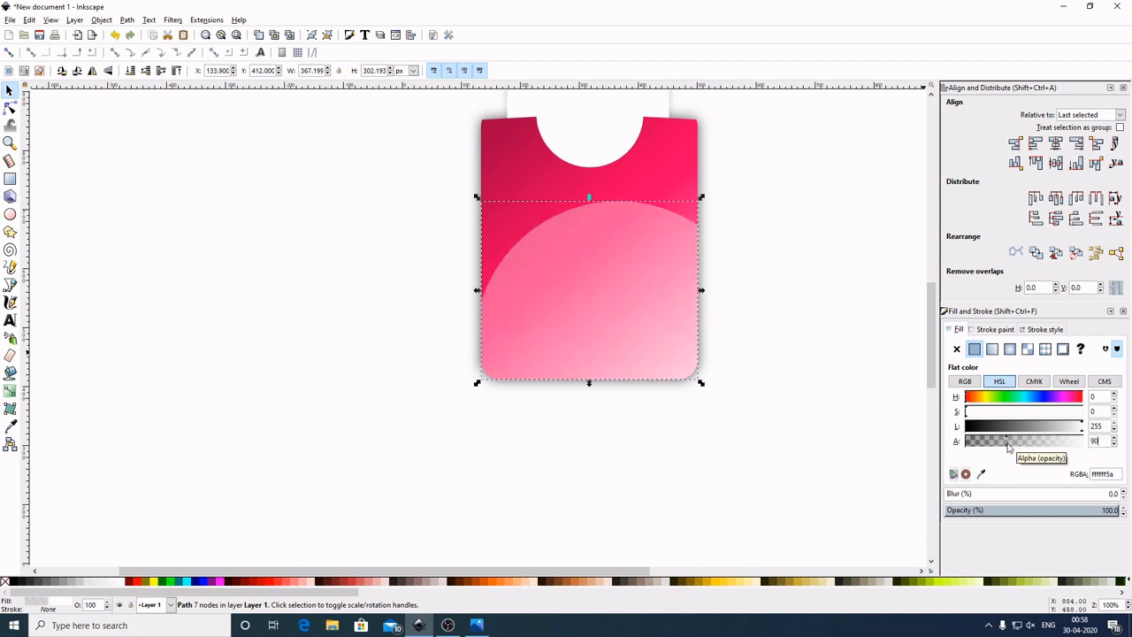
pyautogui.click(277, 305)
# Select the blurred shadow beneath the white rounded card and darken its fill to grey 999999
pyautogui.scroll(-1, 770, 379)
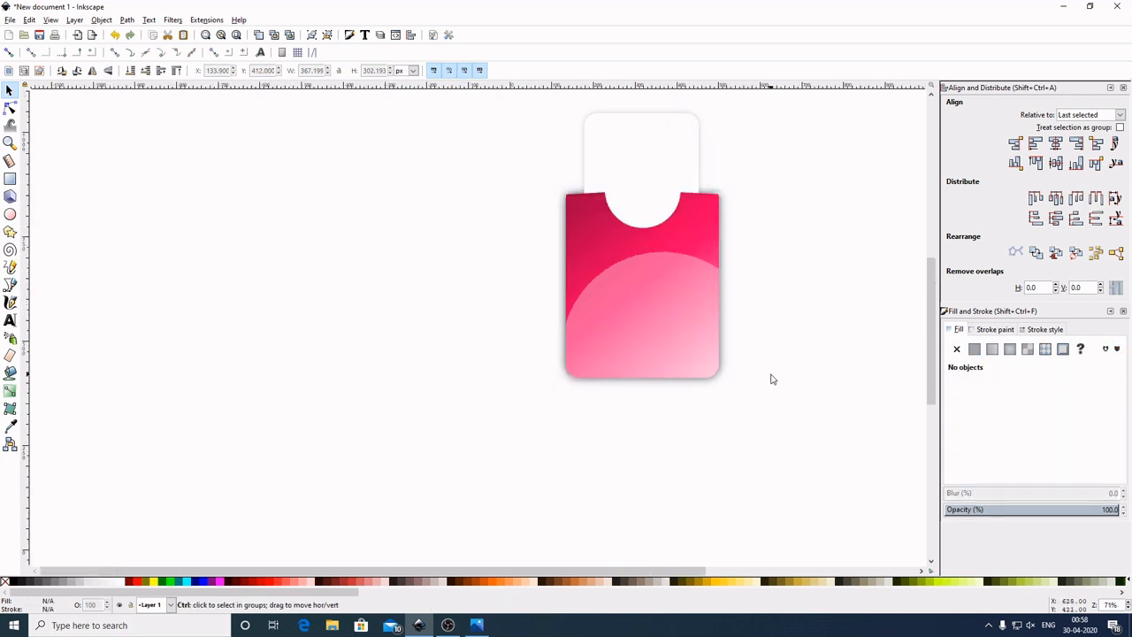
pyautogui.moveTo(816, 394); pyautogui.dragTo(645, 450)
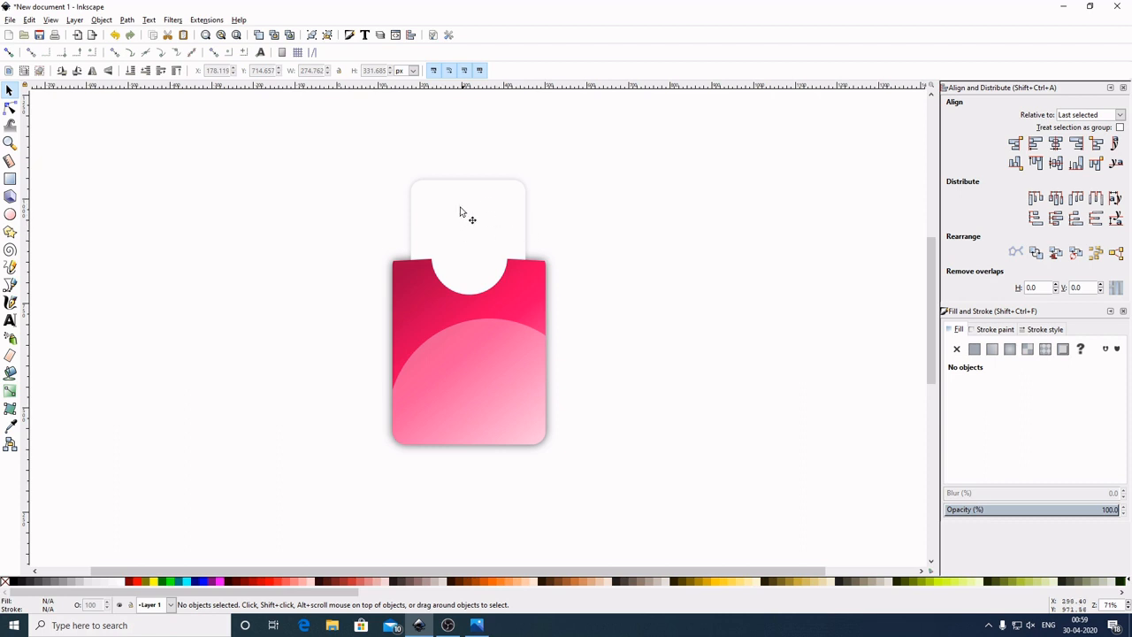
pyautogui.click(484, 224)
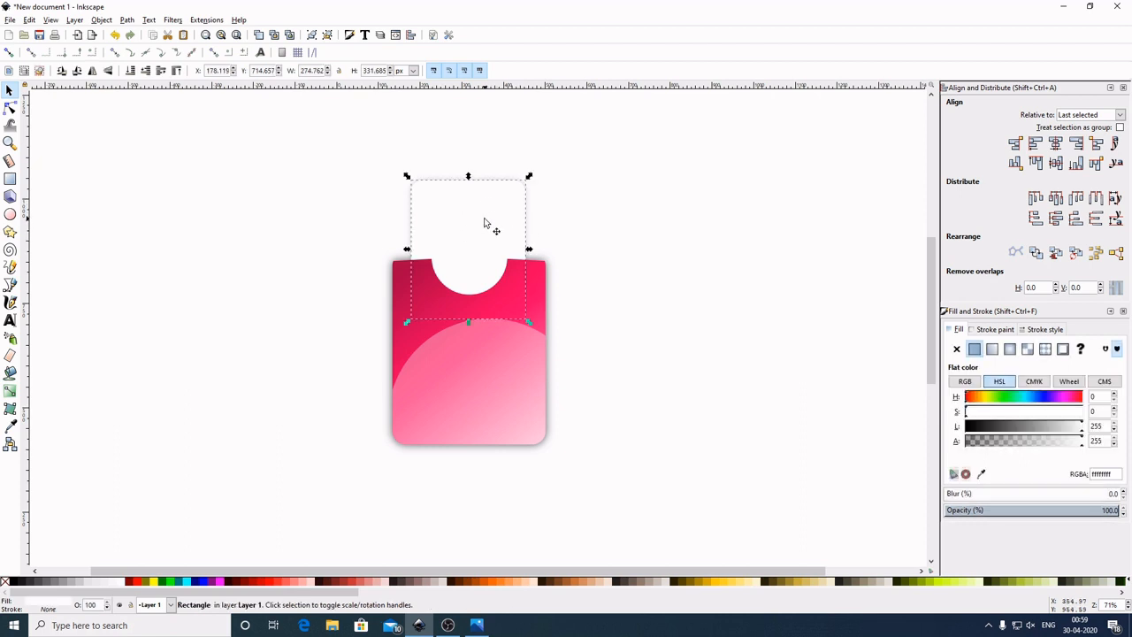
pyautogui.press('alt')
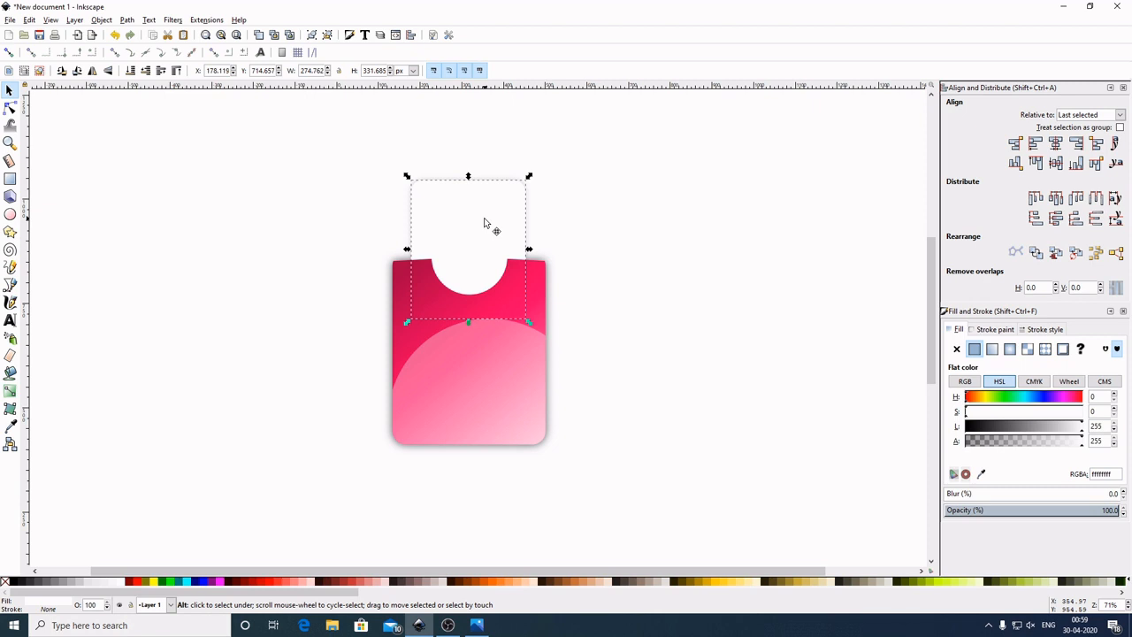
pyautogui.hotkey('ctrl', 'shift', 'v')
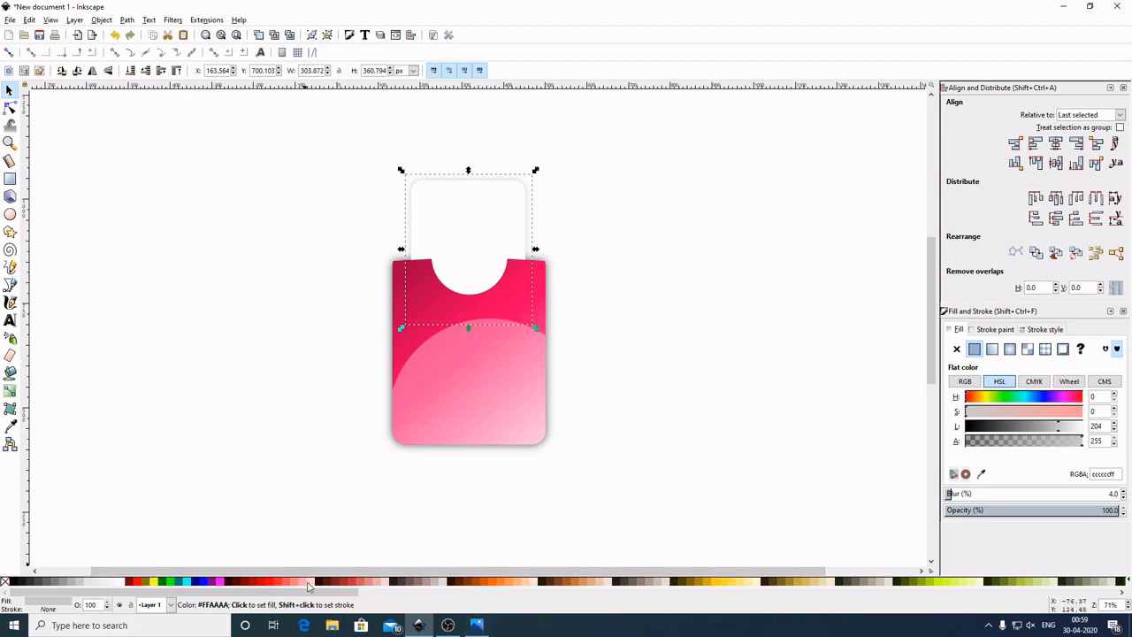
pyautogui.click(63, 584)
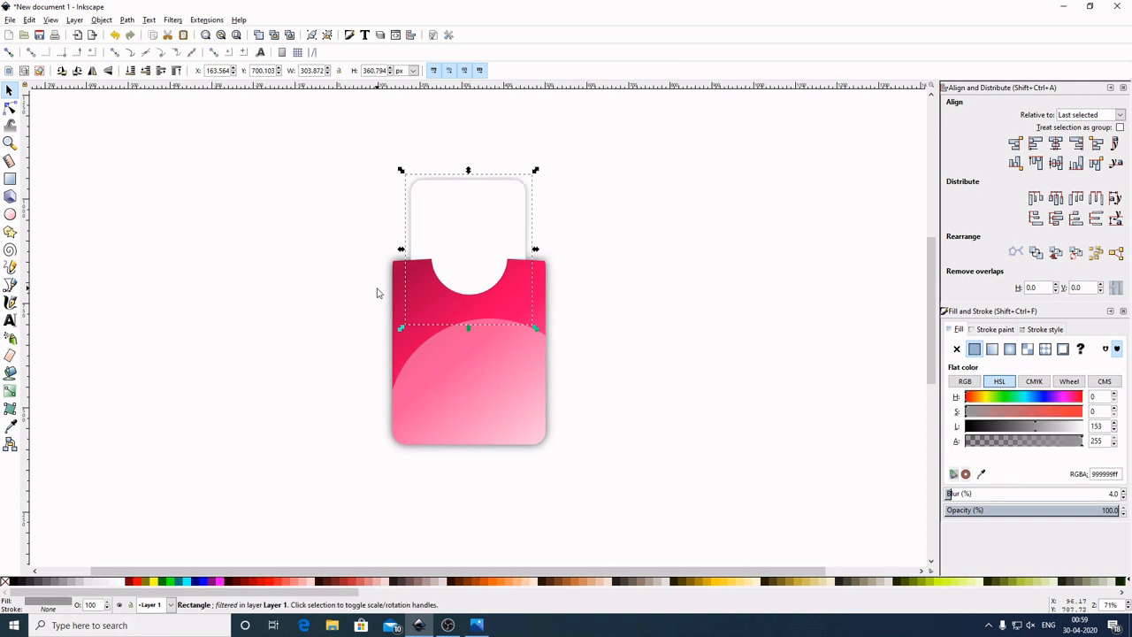
pyautogui.click(758, 283)
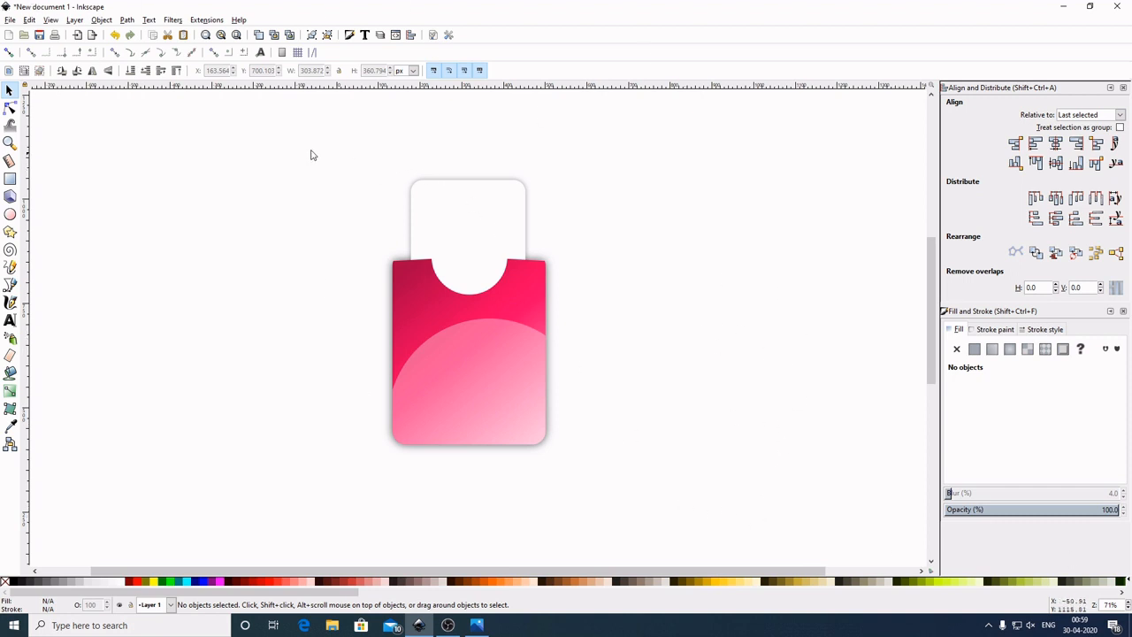
# Duplicate the whole pocket-and-card design and move the copy horizontally to the right of the original, at X about 579 px
pyautogui.moveTo(253, 122); pyautogui.dragTo(659, 489)
pyautogui.rightClick(437, 213)
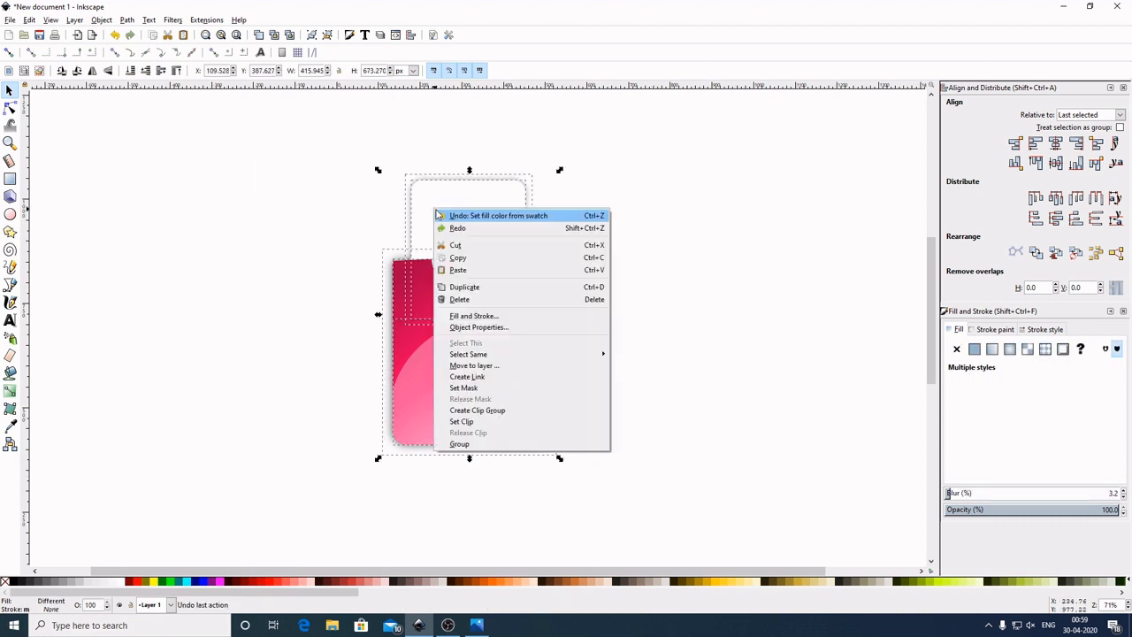
pyautogui.click(482, 288)
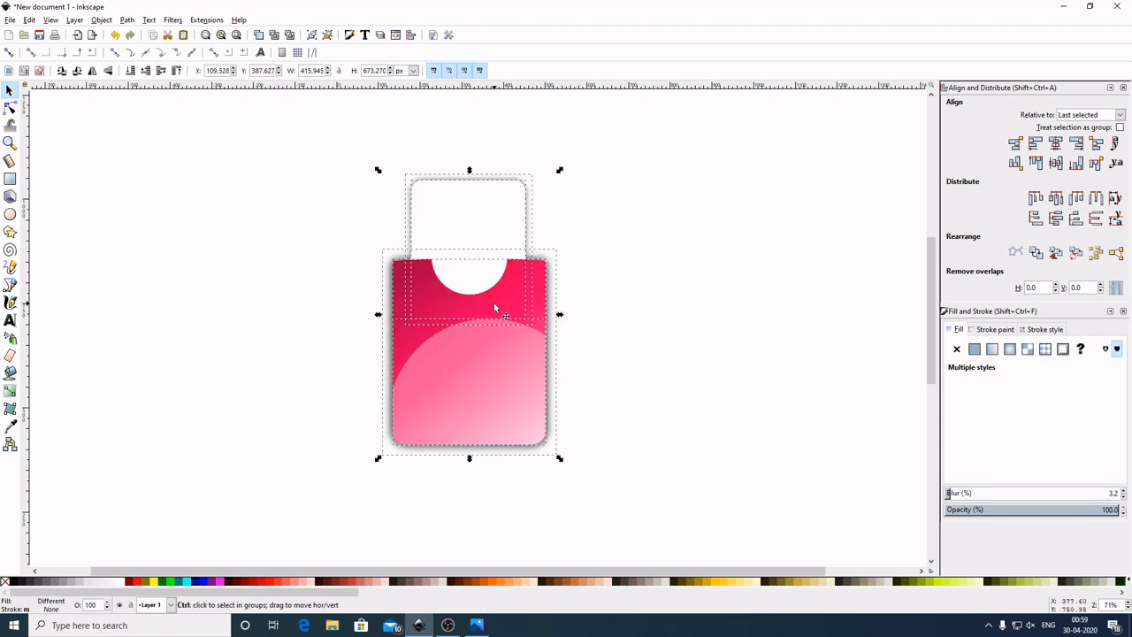
pyautogui.moveTo(493, 301); pyautogui.dragTo(693, 320)
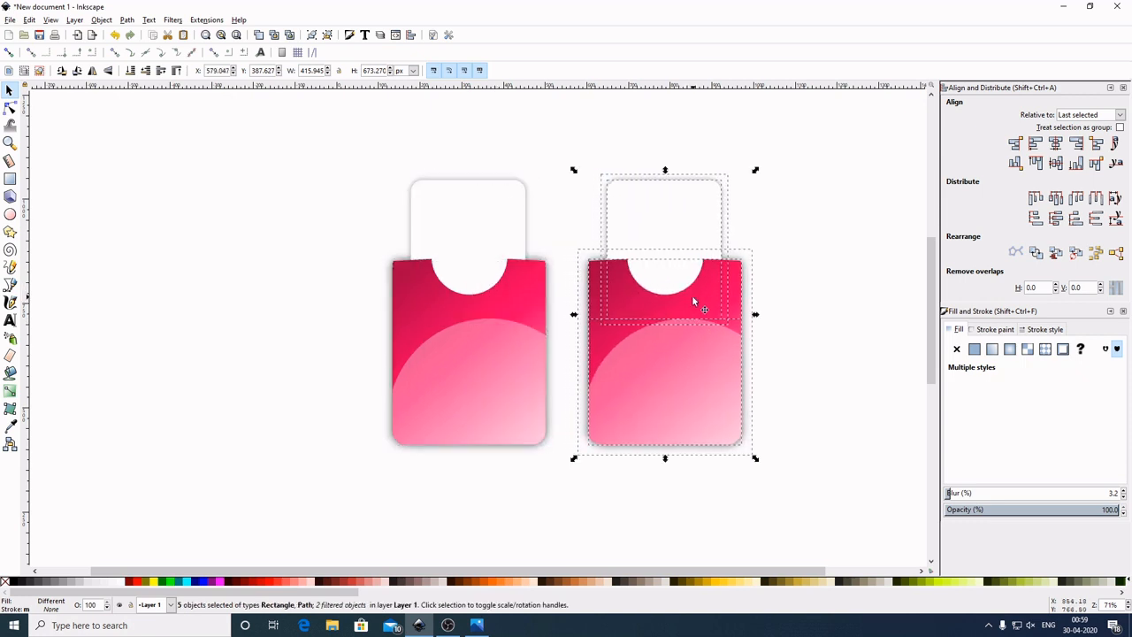
# Duplicate the design again and move this copy horizontally to the left of the original, at X about -390 px
pyautogui.rightClick(697, 289)
pyautogui.click(736, 365)
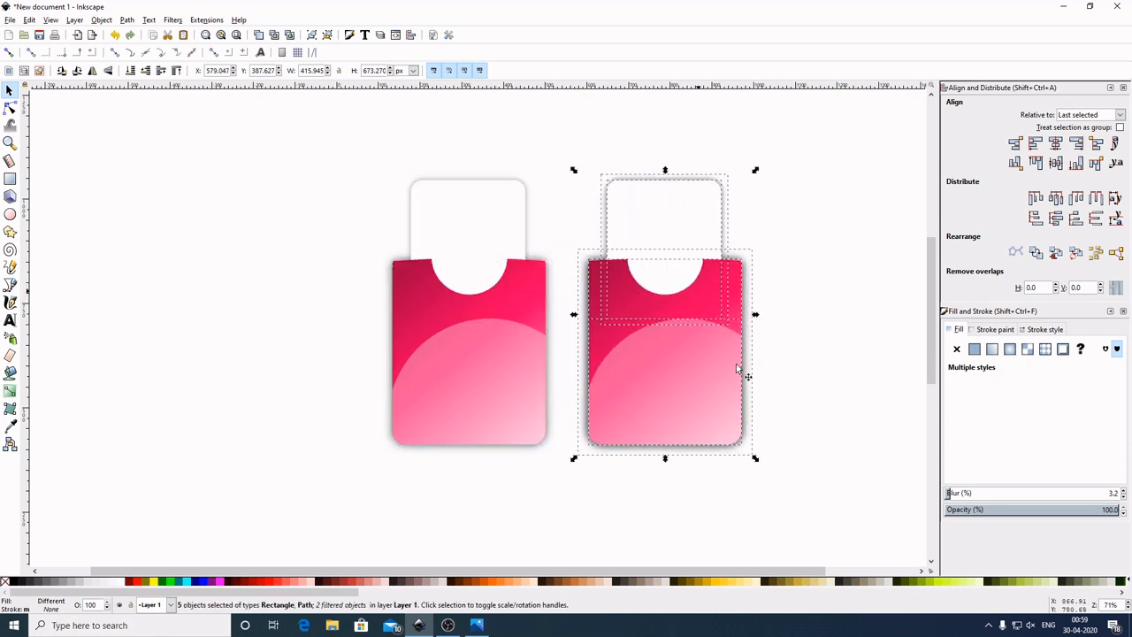
pyautogui.press('ctrl')
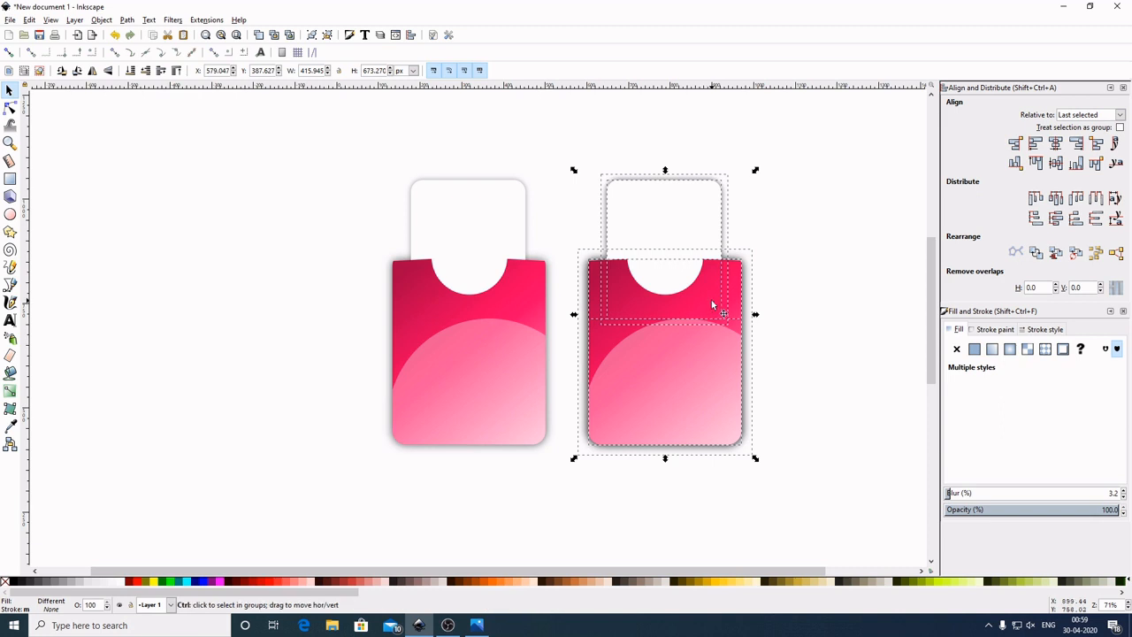
pyautogui.moveTo(715, 305); pyautogui.dragTo(306, 314)
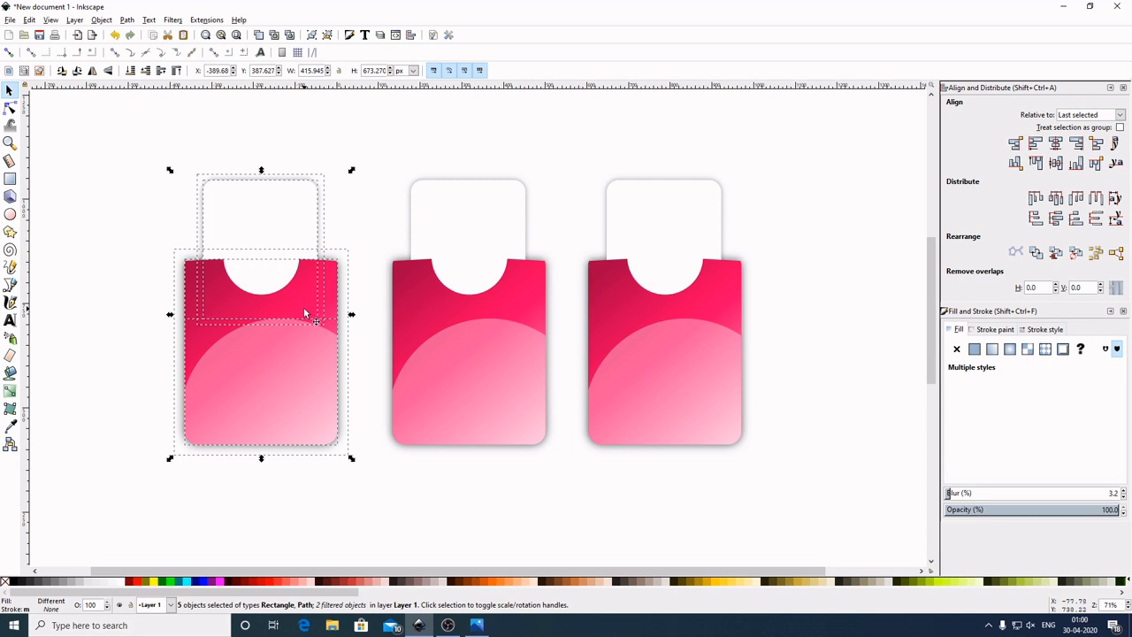
pyautogui.click(879, 399)
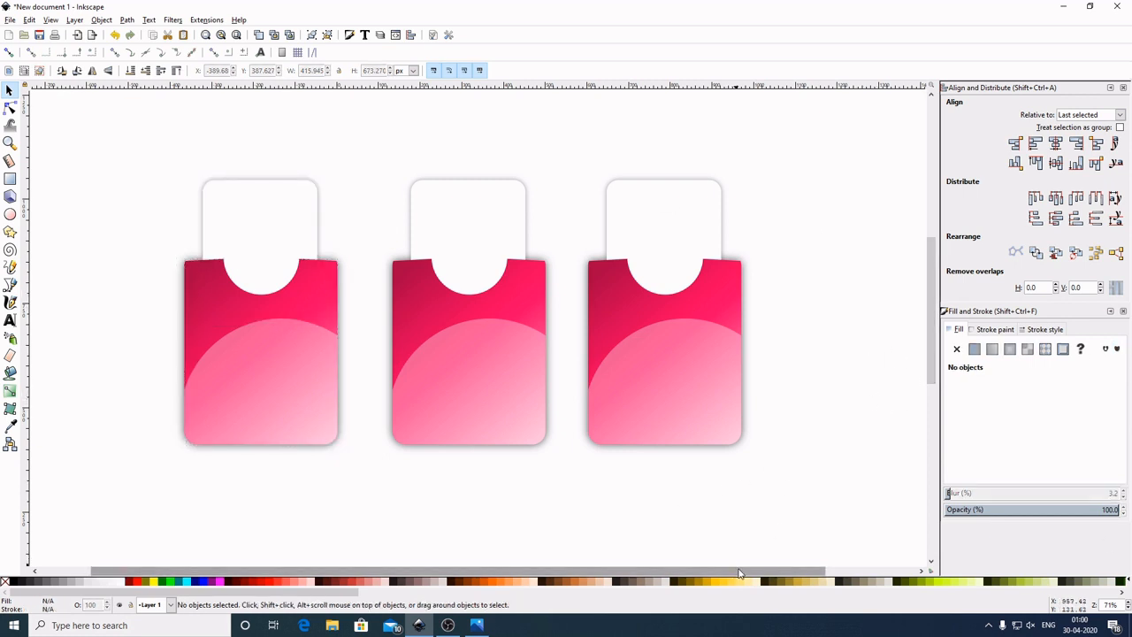
# Recolour the middle notched shape's gradient to purple, with stops 8800aa at the start, d42aff in the middle and eeaaff at the end
pyautogui.moveTo(739, 573); pyautogui.dragTo(688, 574)
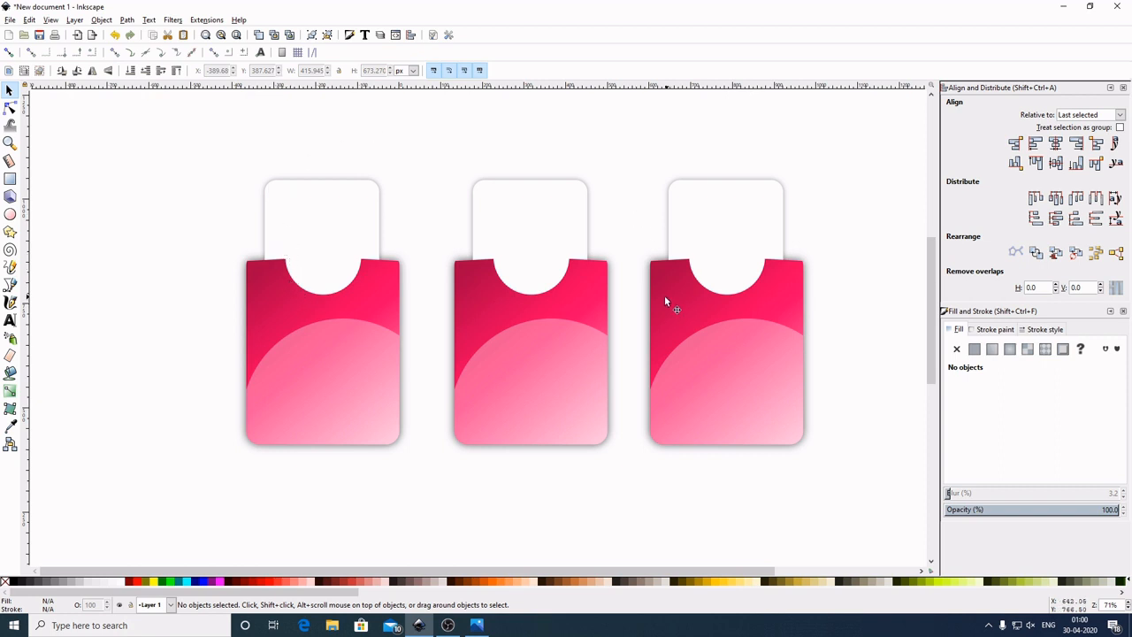
pyautogui.click(482, 305)
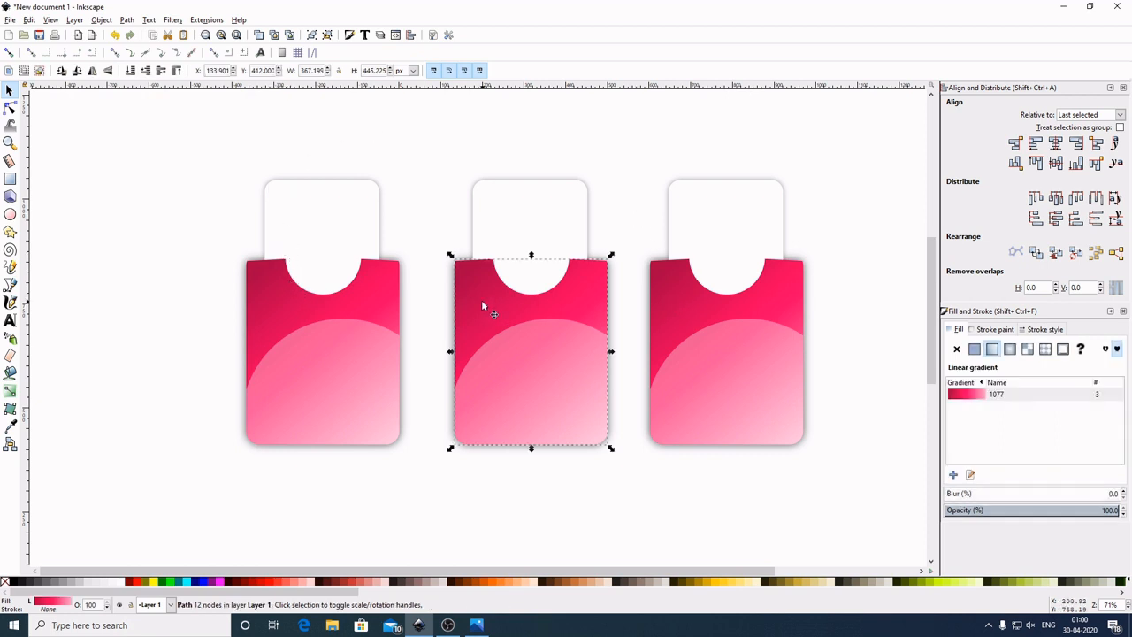
pyautogui.press('g')
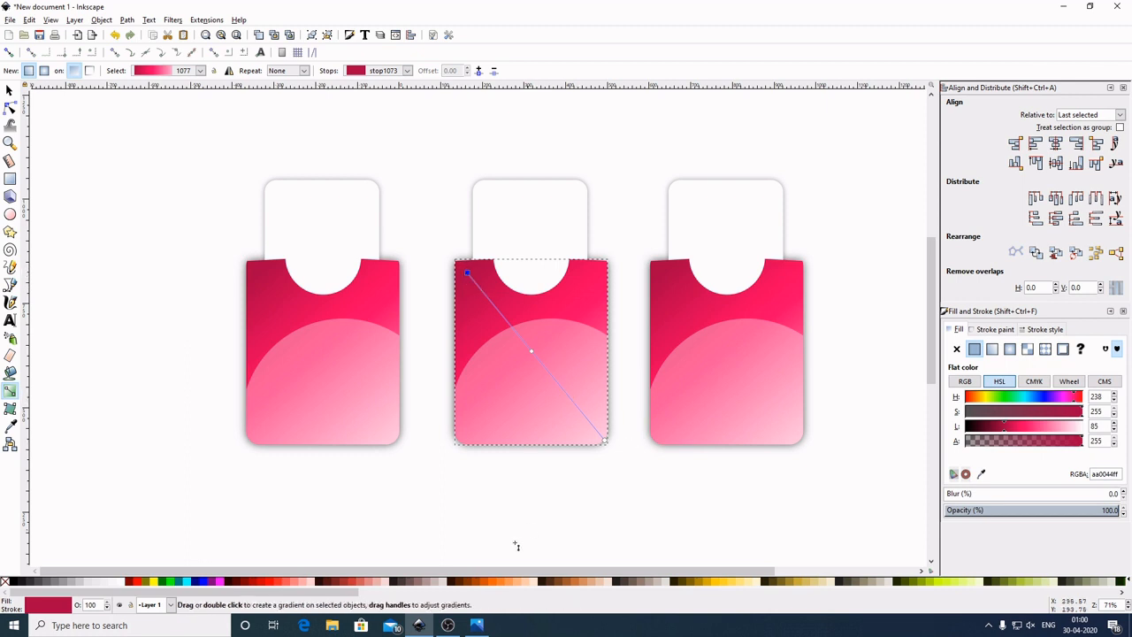
pyautogui.moveTo(350, 592); pyautogui.dragTo(1060, 632)
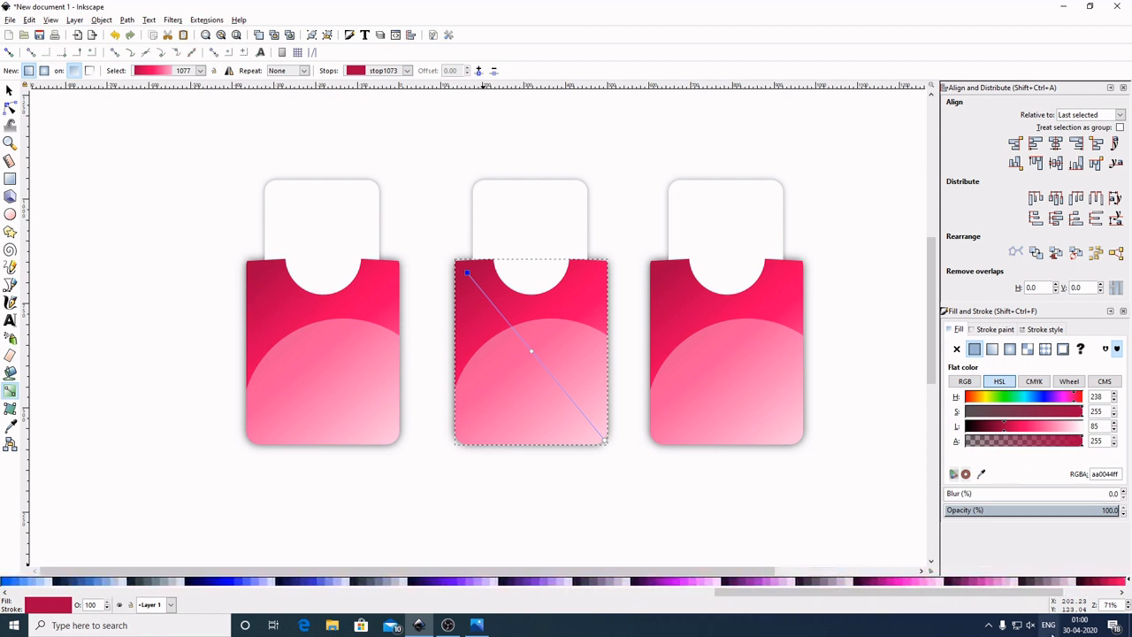
pyautogui.click(662, 585)
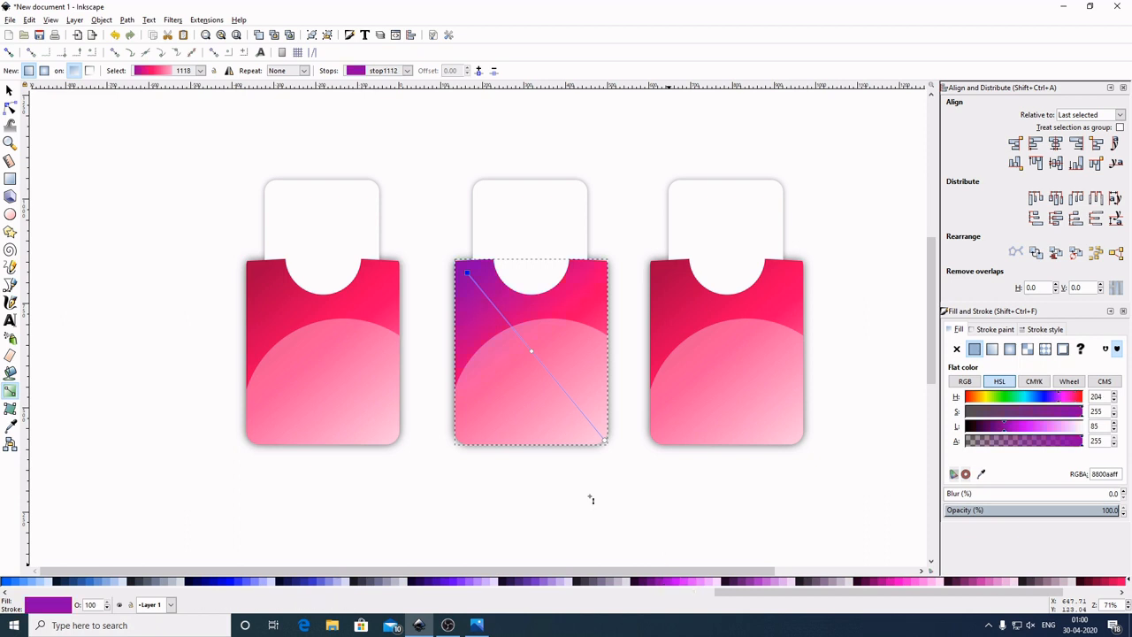
pyautogui.click(531, 352)
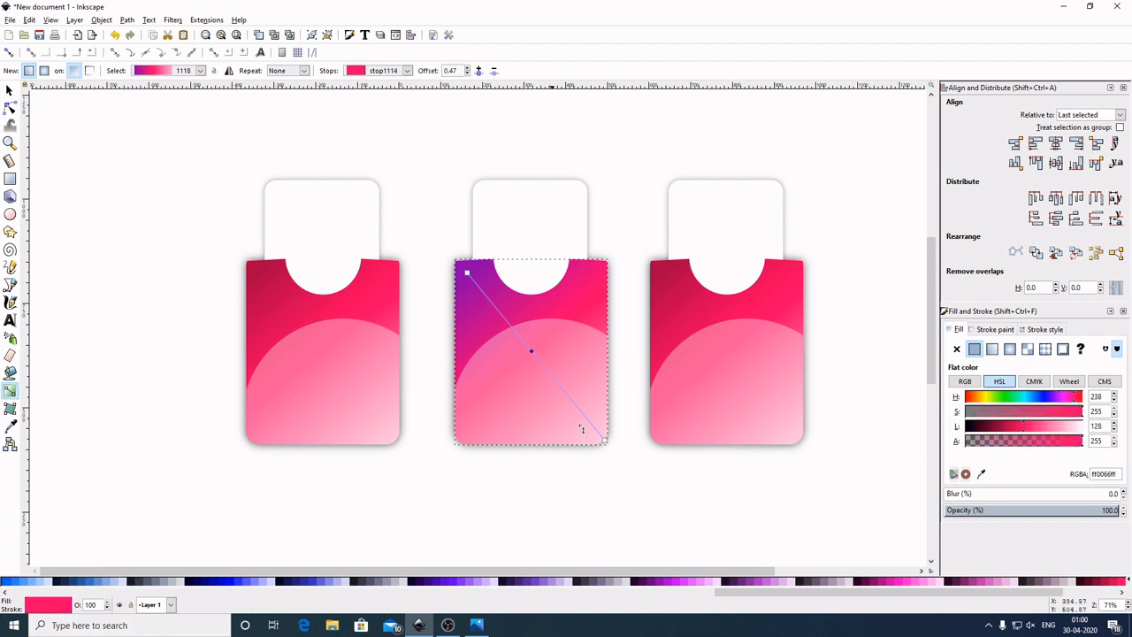
pyautogui.click(682, 586)
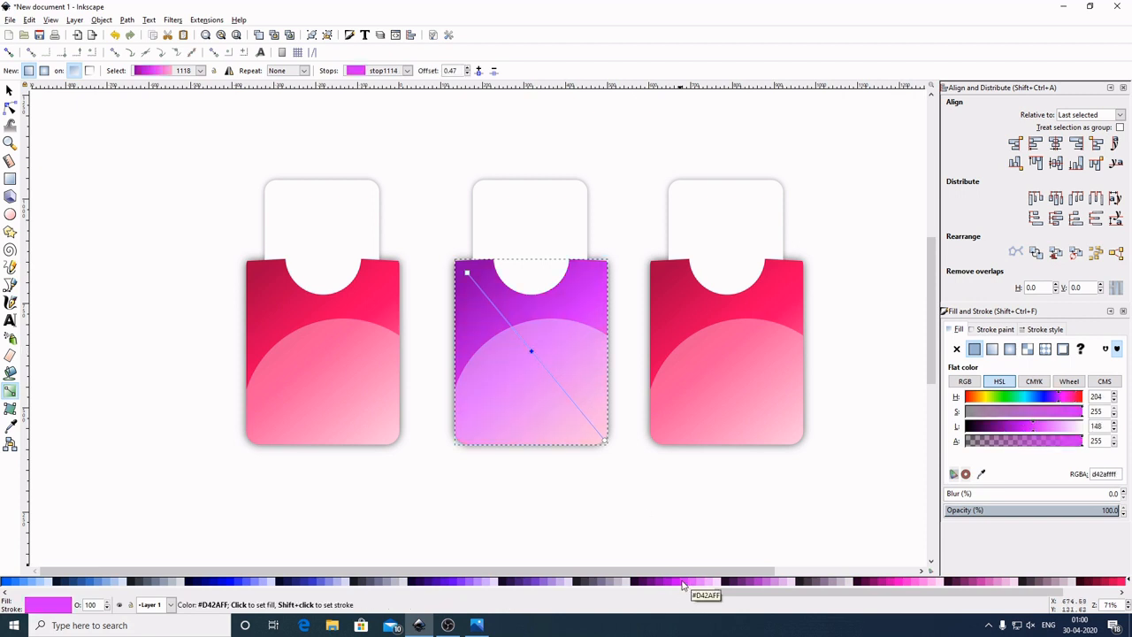
pyautogui.click(605, 440)
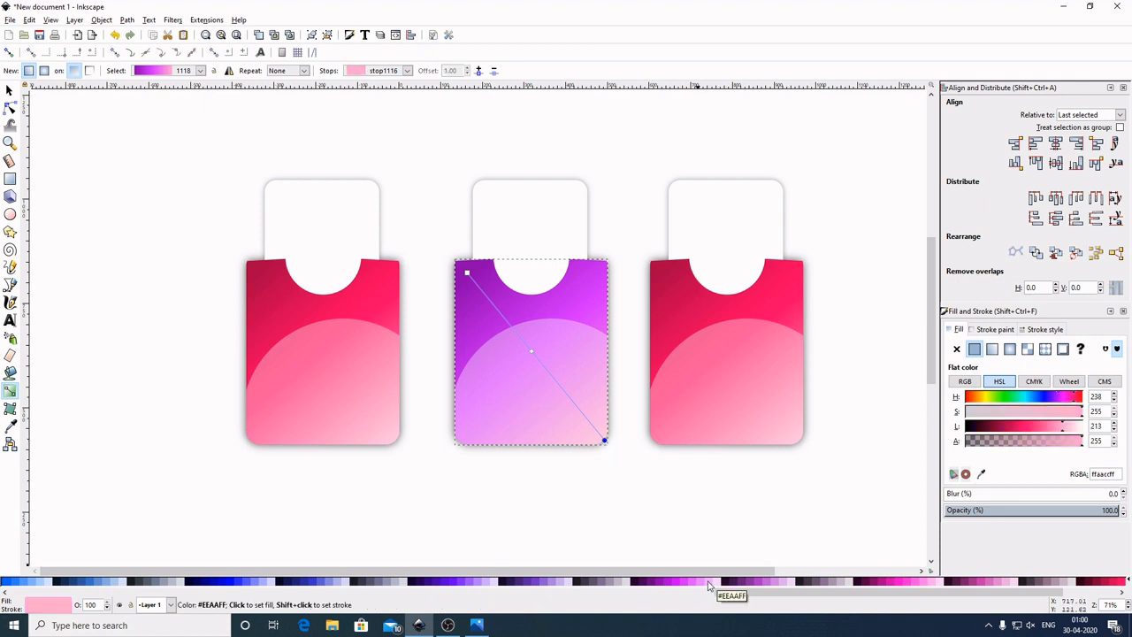
pyautogui.click(709, 586)
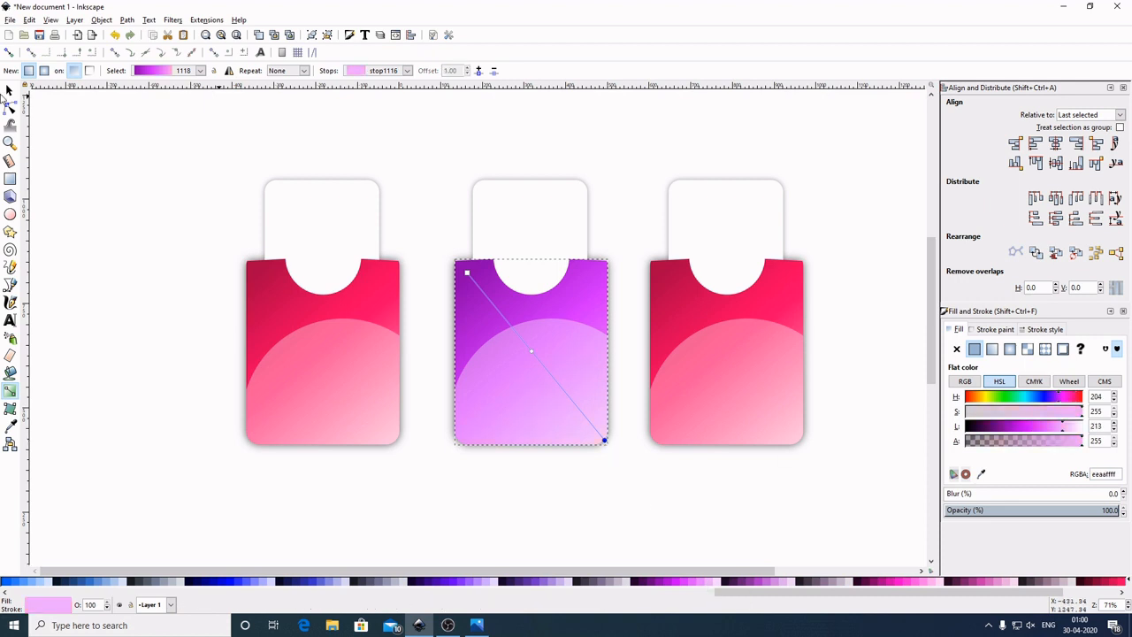
pyautogui.click(8, 90)
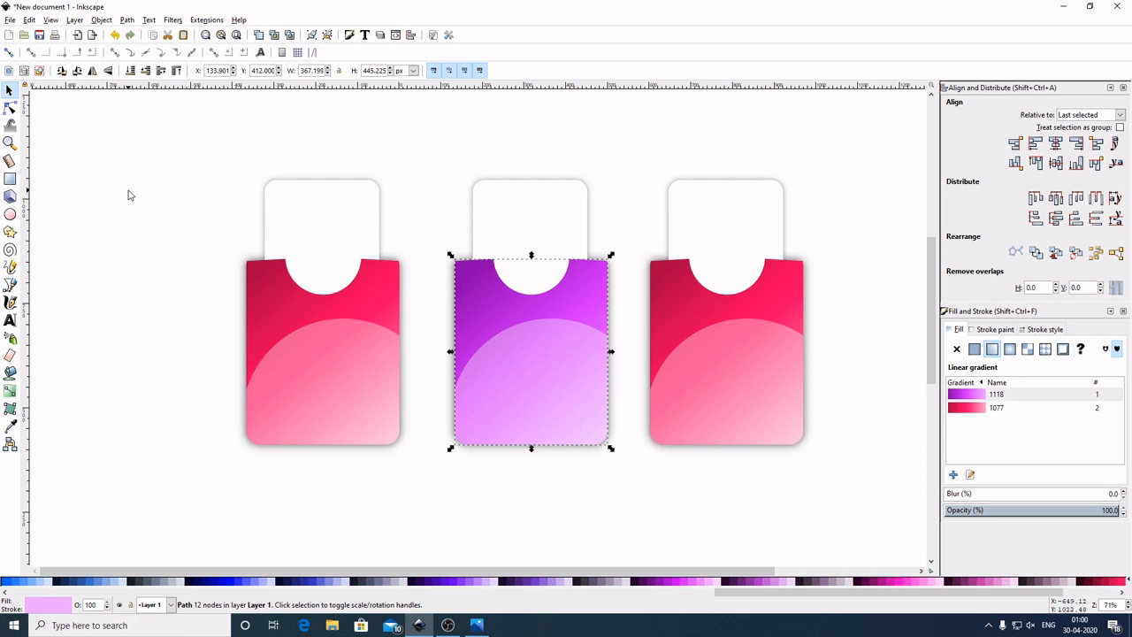
pyautogui.click(127, 193)
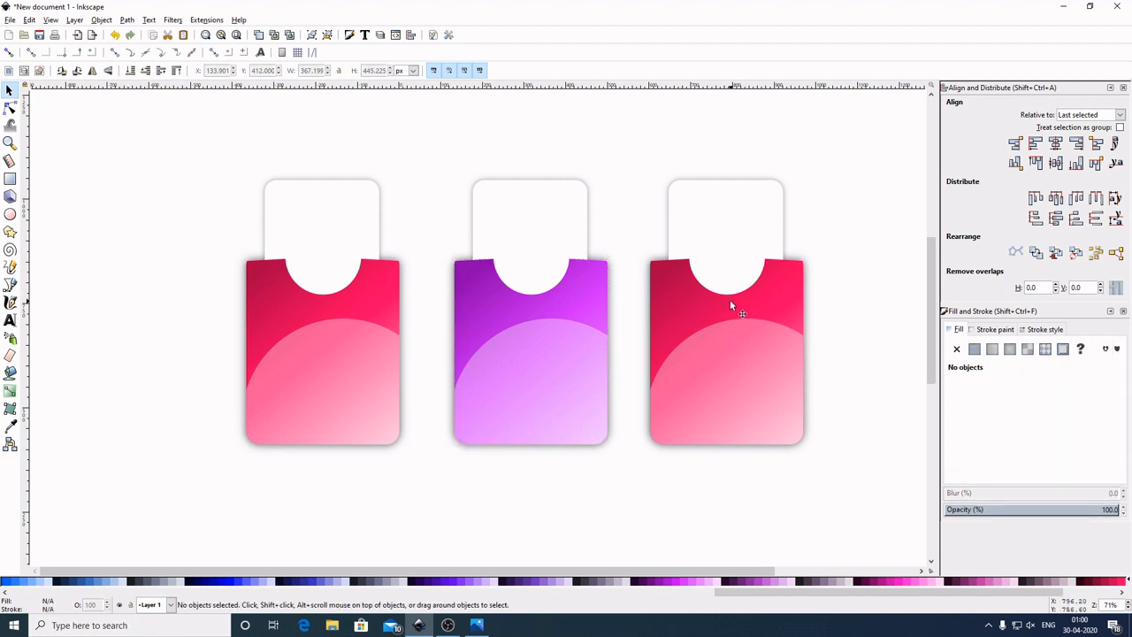
# Recolour the rightmost notched shape's gradient to blue, with stops 0044aa at the start, 2a7fff in the middle and aaccff at the end
pyautogui.click(680, 303)
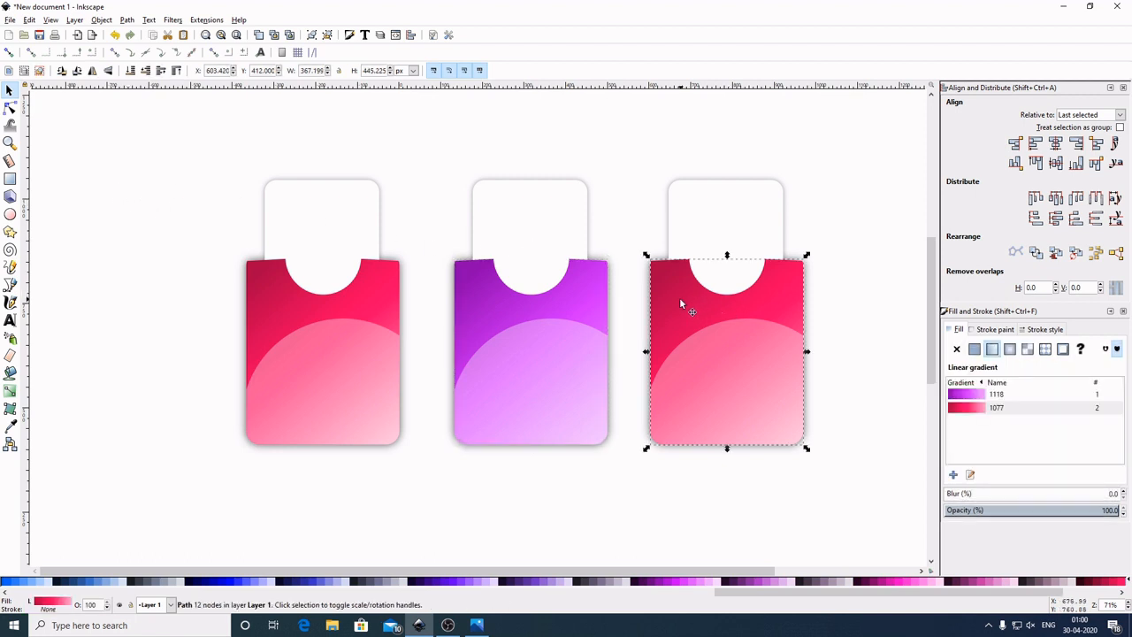
pyautogui.press('g')
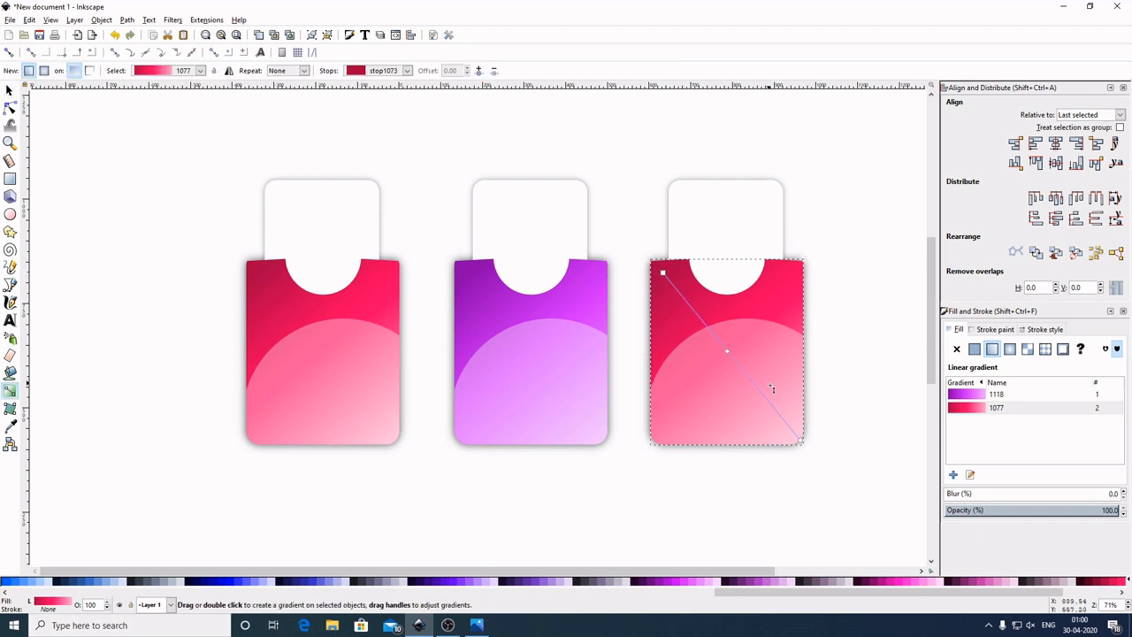
pyautogui.click(662, 275)
pyautogui.moveTo(804, 595); pyautogui.dragTo(615, 606)
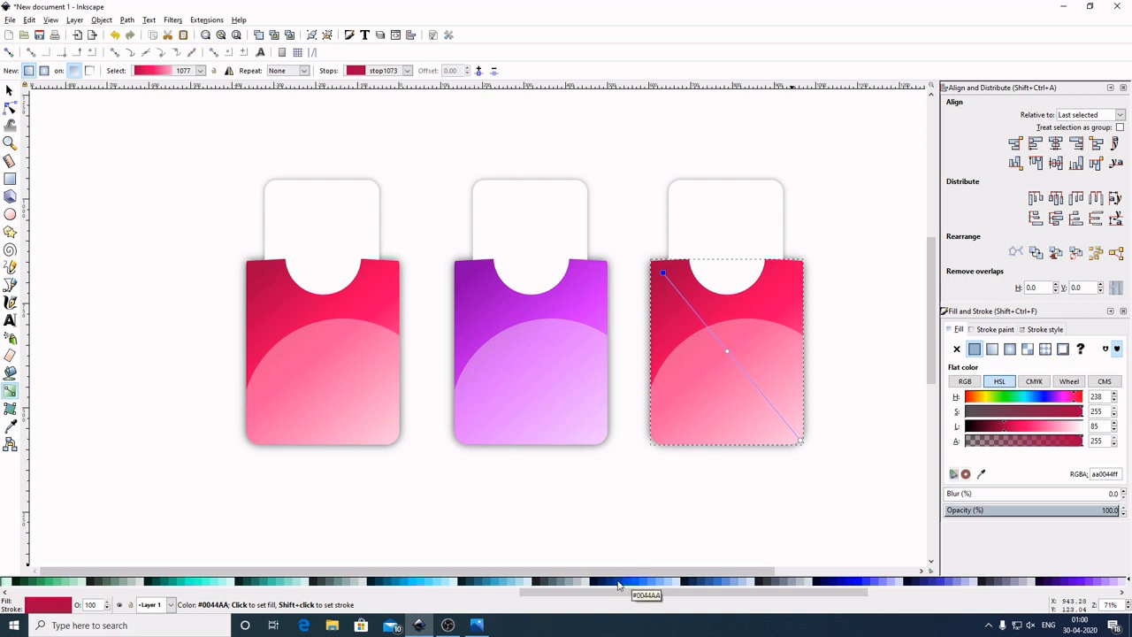
pyautogui.click(619, 585)
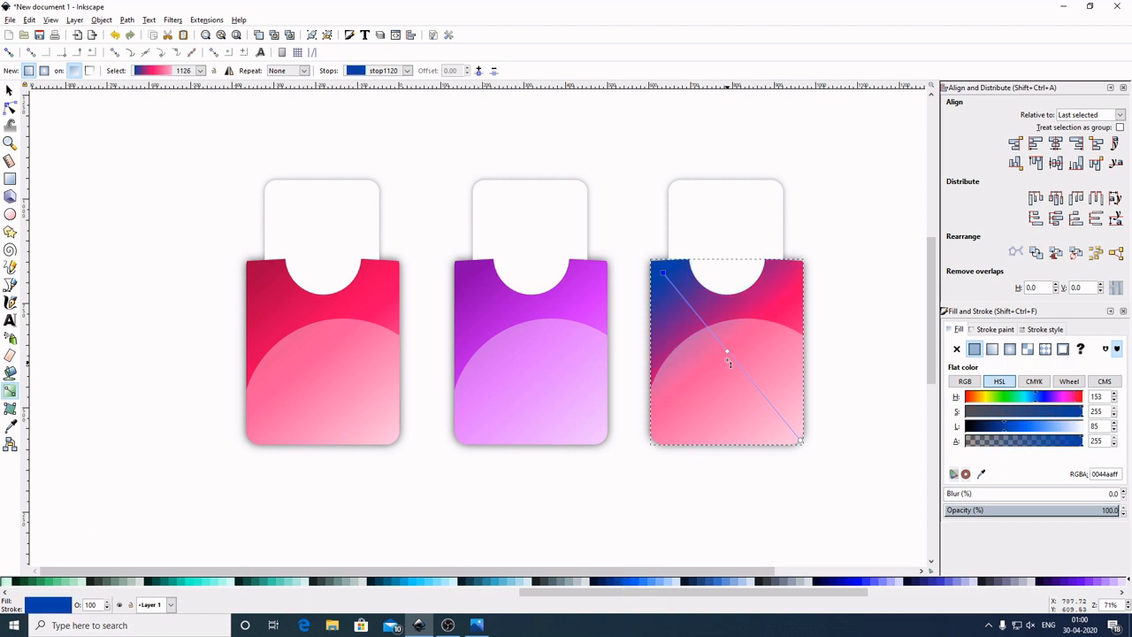
pyautogui.doubleClick(727, 352)
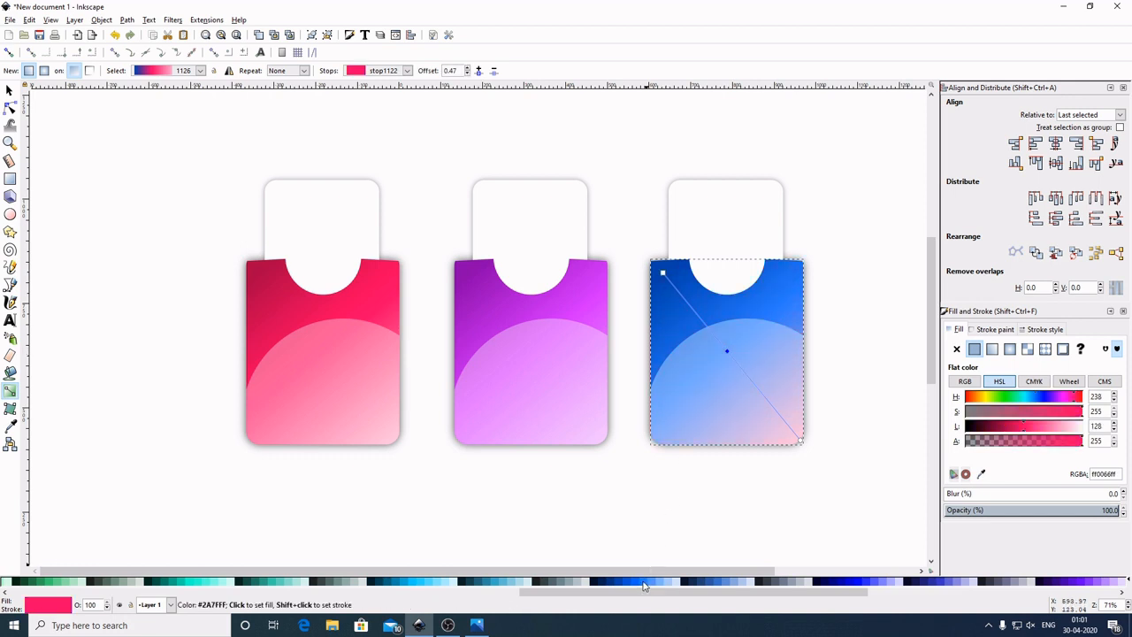
pyautogui.click(655, 585)
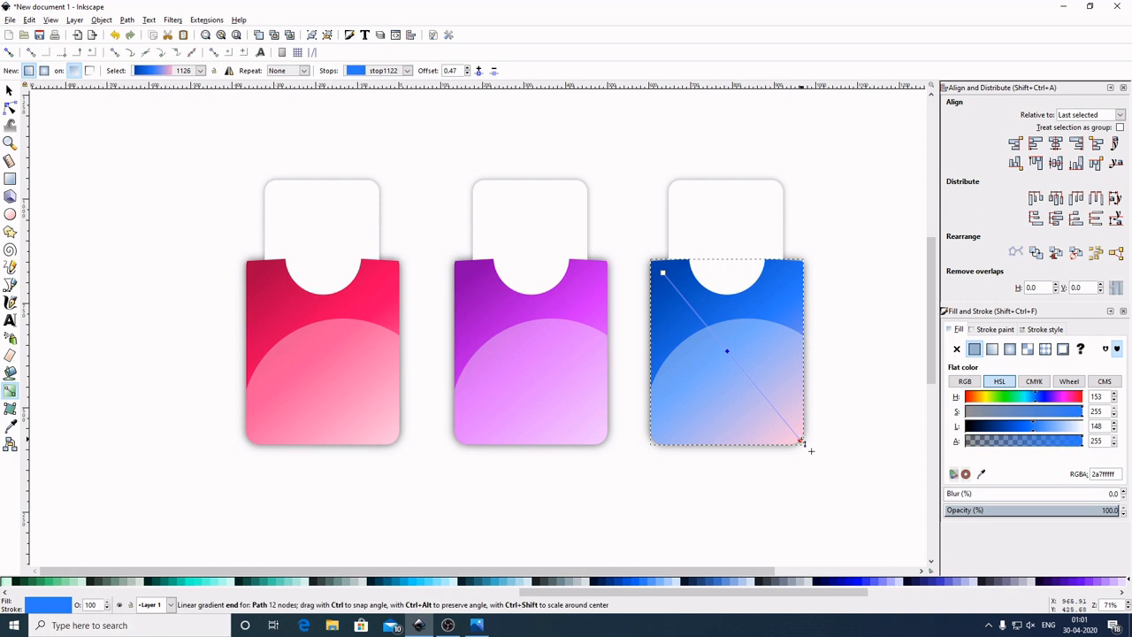
pyautogui.click(802, 440)
pyautogui.click(670, 584)
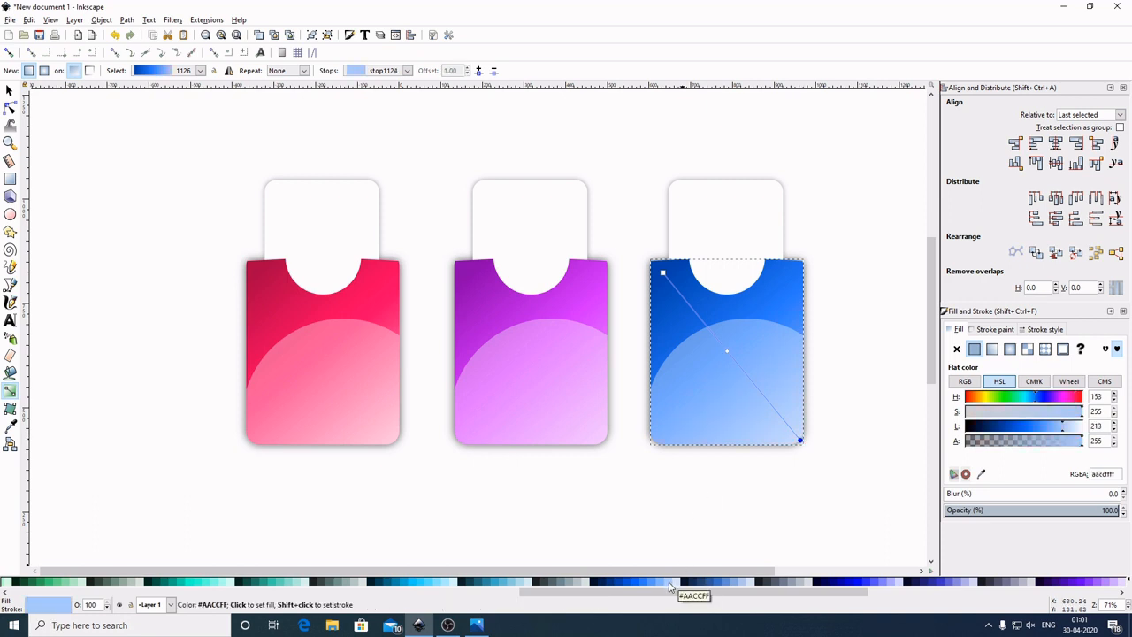
# Deselect the blue notched shape, switch to Google Chrome and search the web for flaticon
pyautogui.click(9, 90)
pyautogui.click(868, 204)
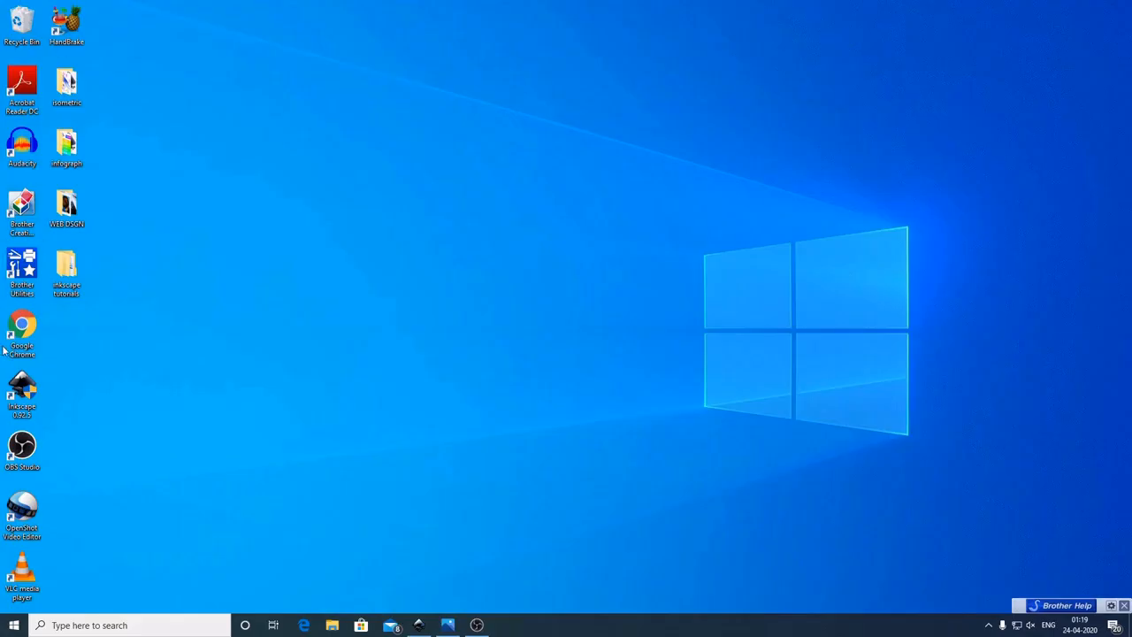
pyautogui.doubleClick(21, 340)
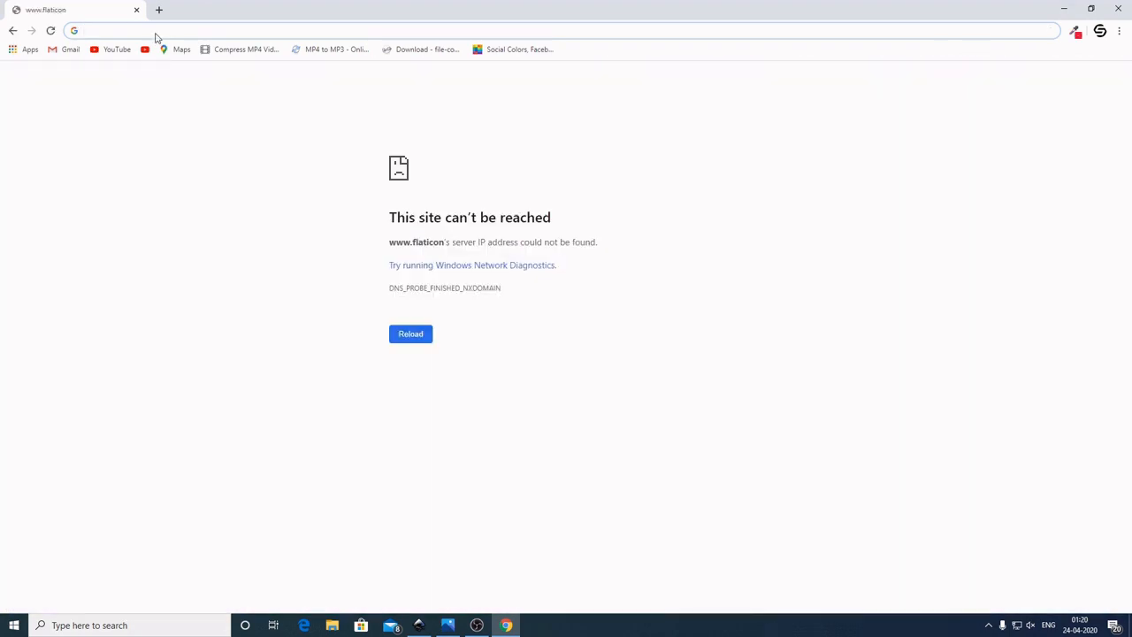
pyautogui.click(155, 33)
pyautogui.write('flat')
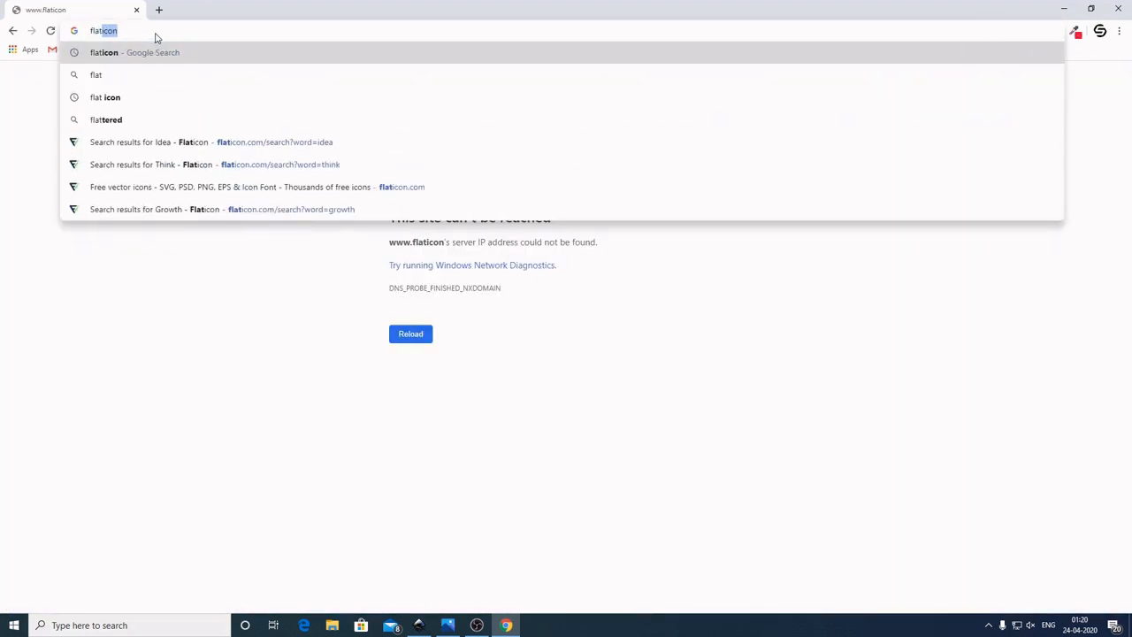
pyautogui.write('icon')
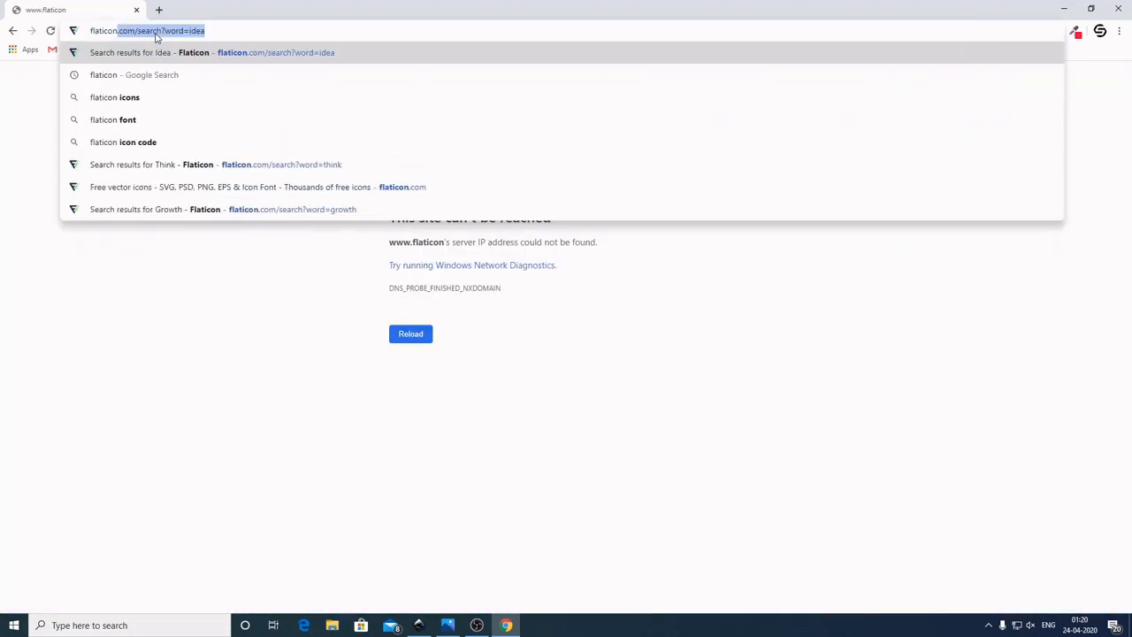
pyautogui.press('Return')
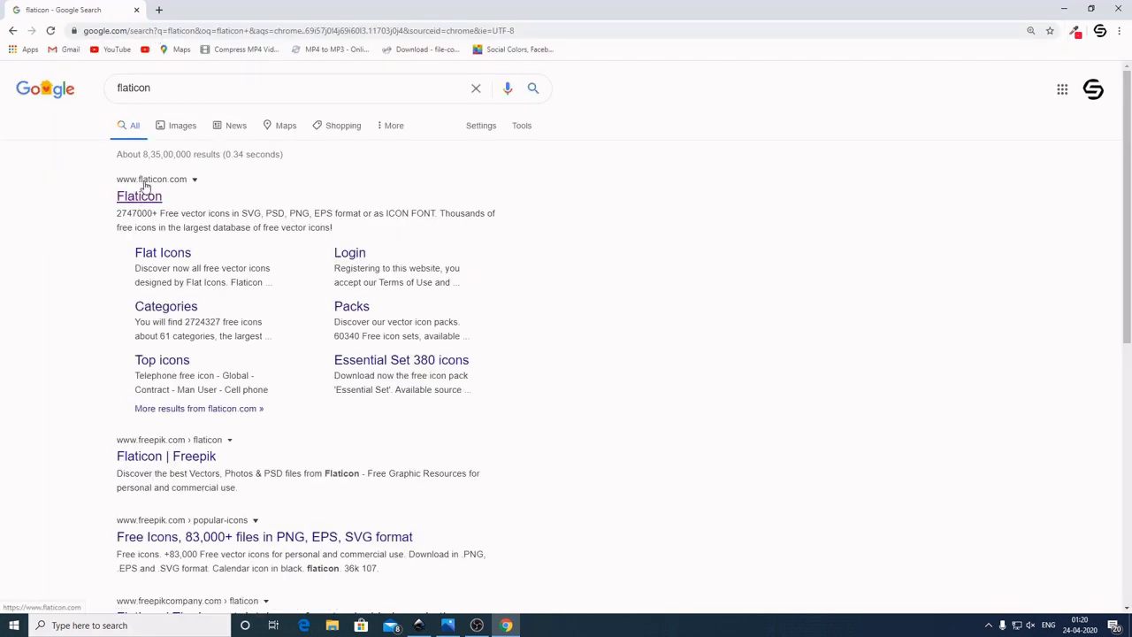
# Open the Flaticon website from the search results in a new tab and dismiss its premium offer banner
pyautogui.rightClick(150, 198)
pyautogui.click(189, 207)
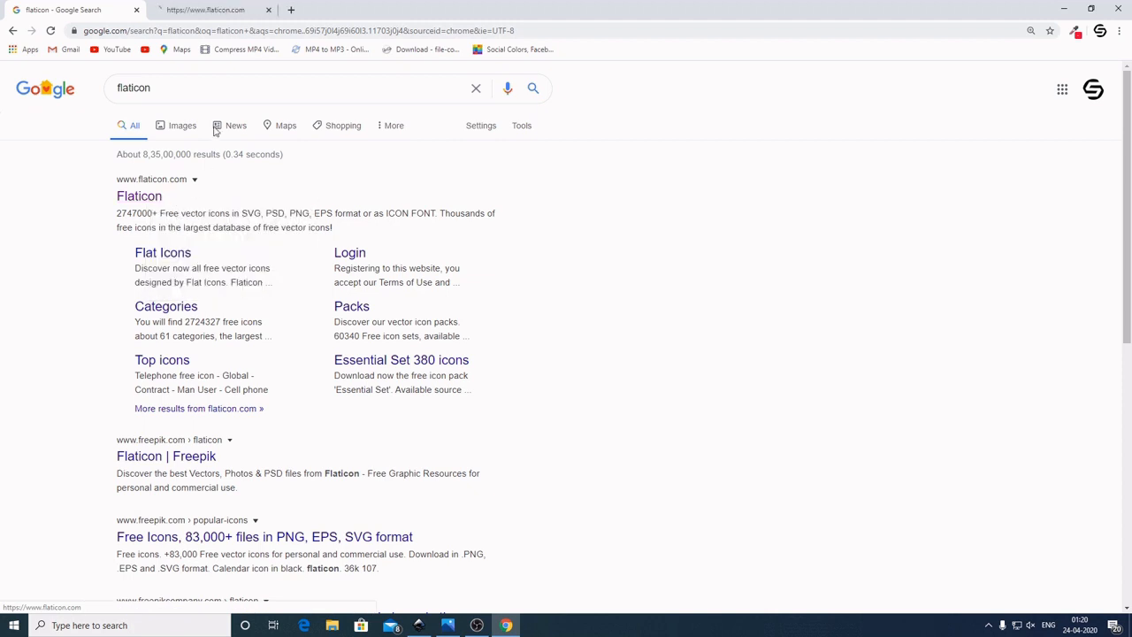
pyautogui.click(208, 9)
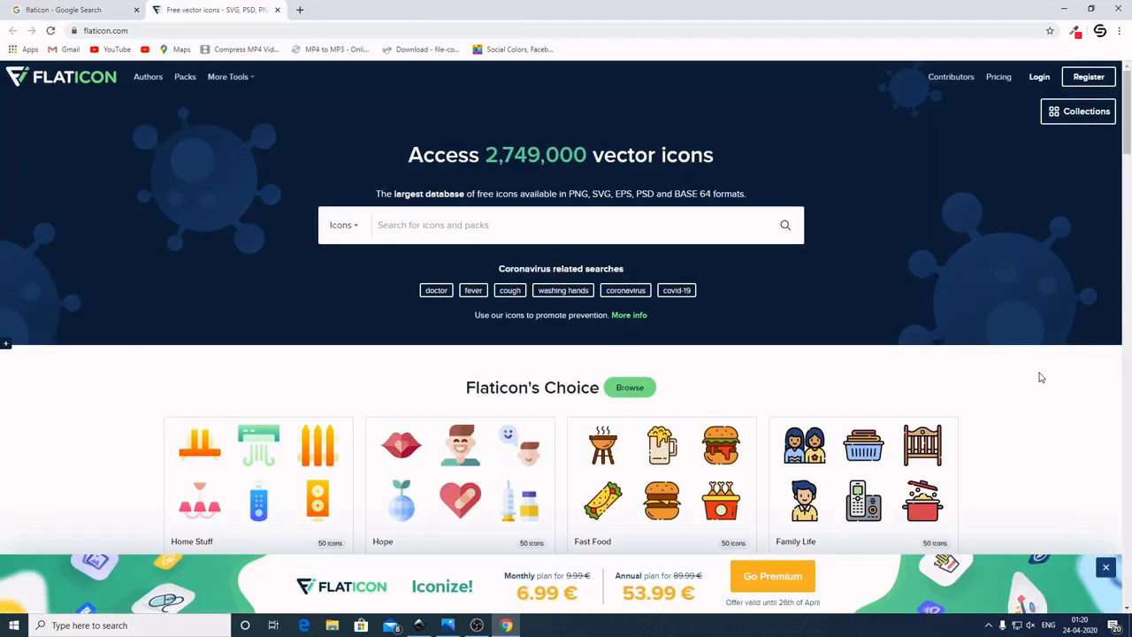
pyautogui.click(1106, 568)
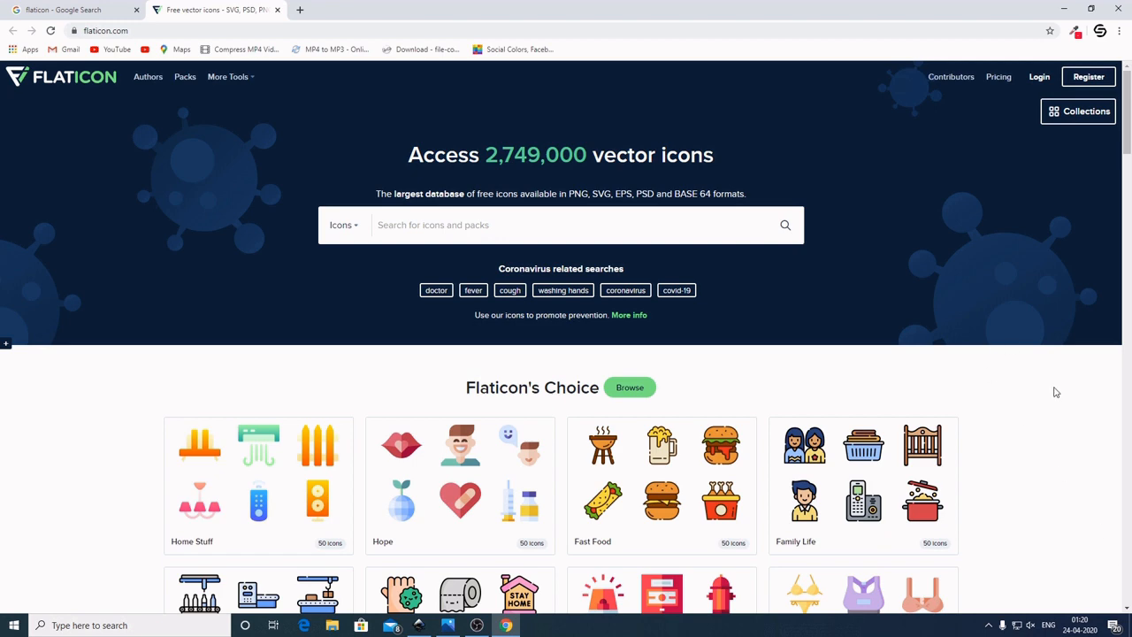
# Look through the featured, premium and most popular icon packs on the Flaticon home page
pyautogui.scroll(-2, 1055, 392)
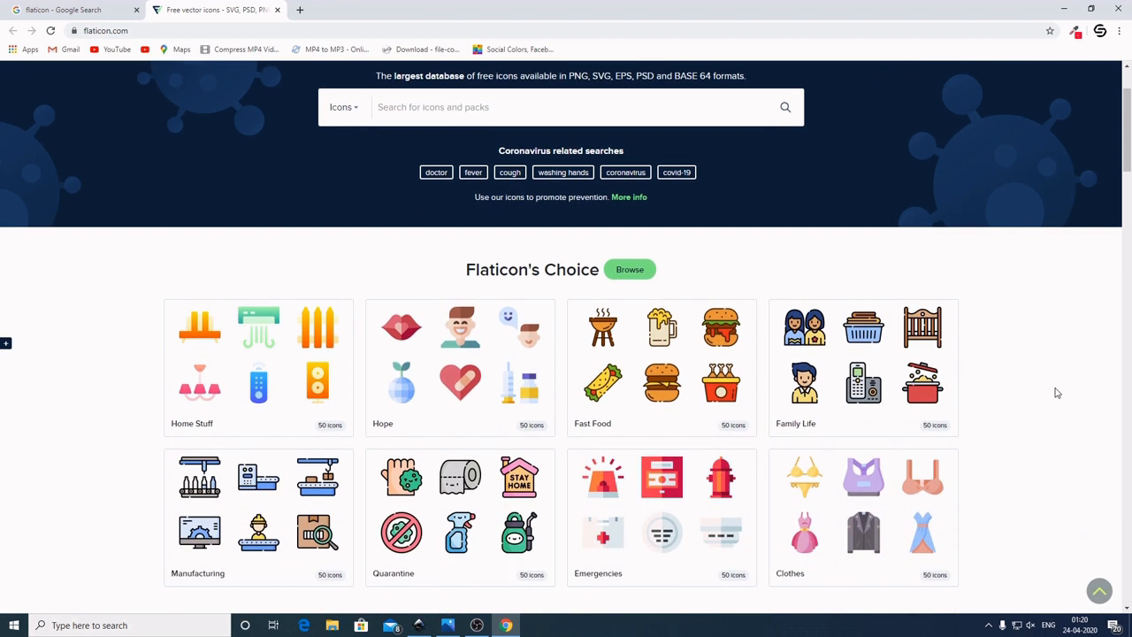
pyautogui.scroll(-2, 1057, 393)
pyautogui.scroll(-2, 1053, 390)
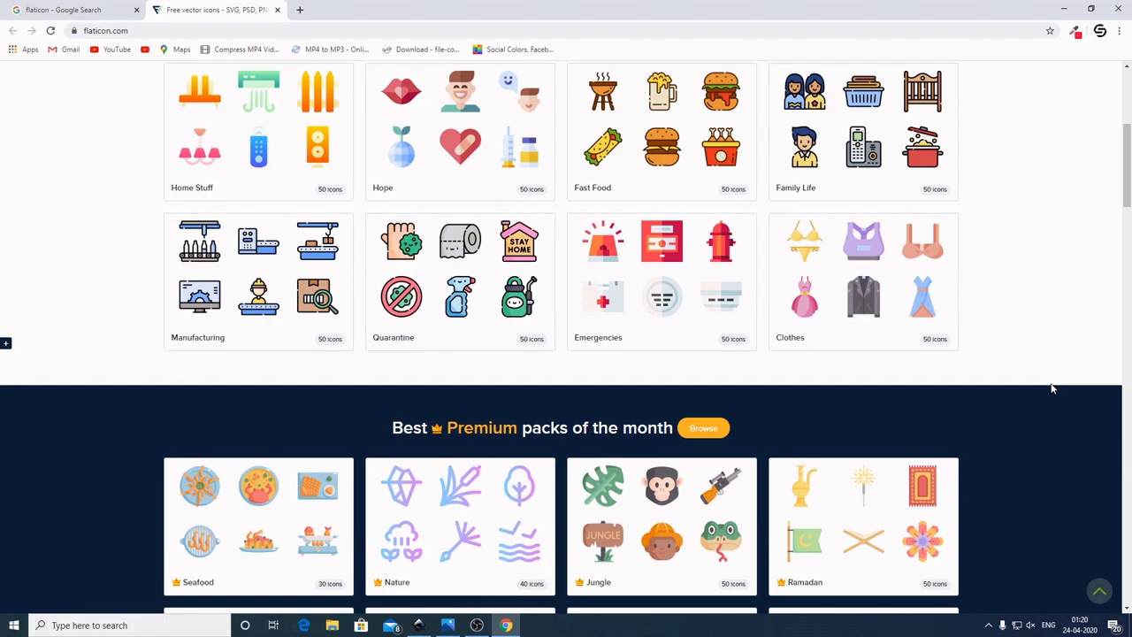
pyautogui.scroll(-9, 1054, 385)
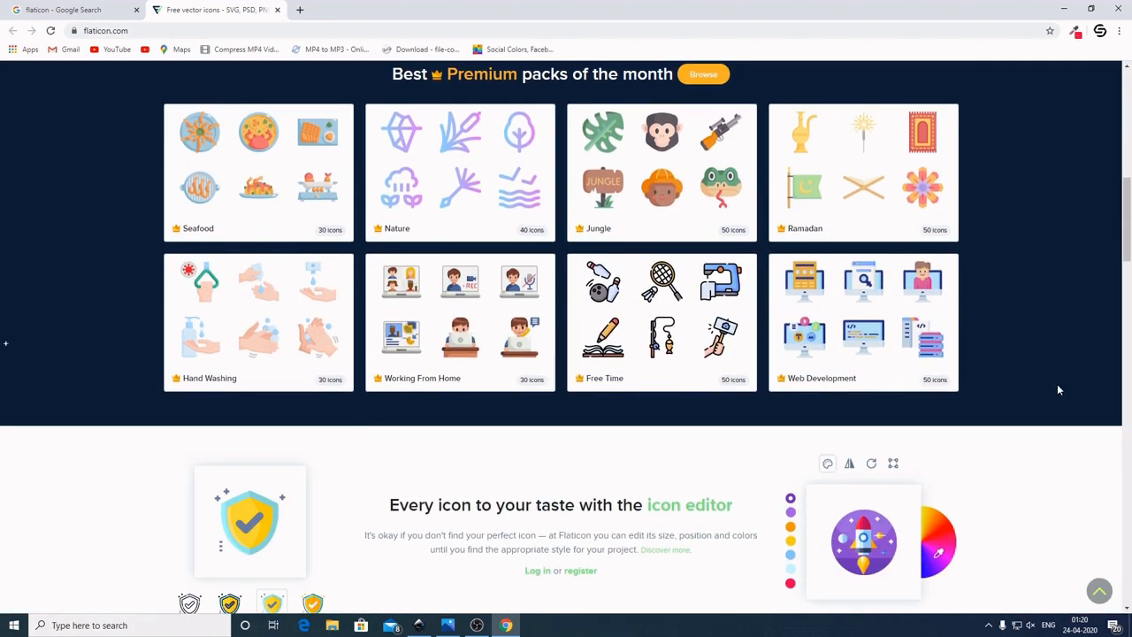
pyautogui.scroll(-5, 1066, 395)
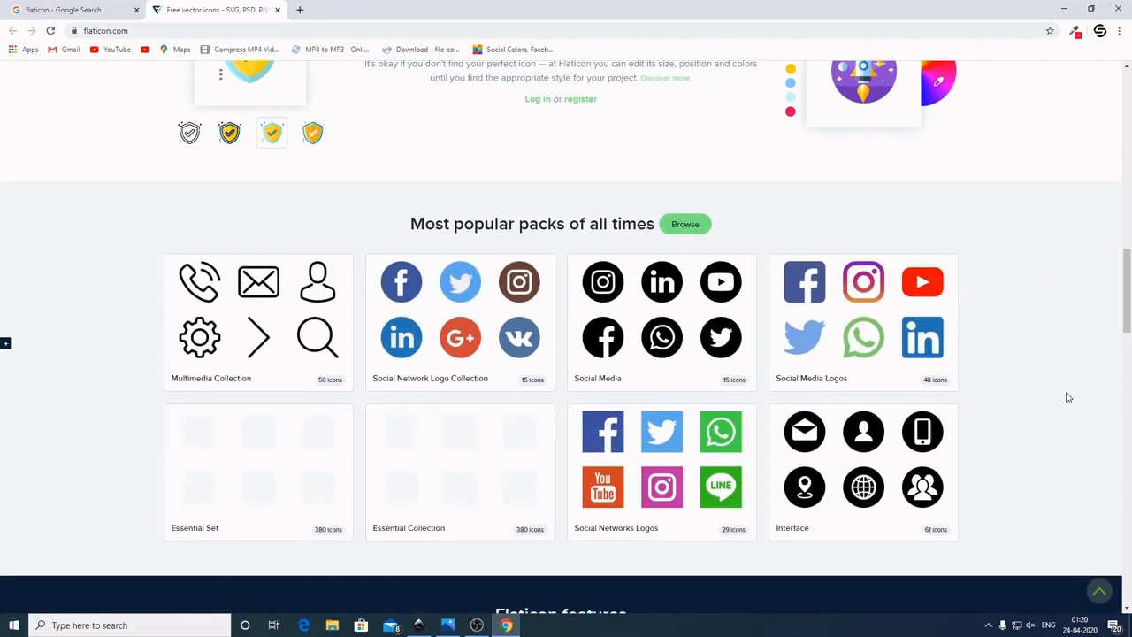
pyautogui.scroll(12, 1066, 393)
pyautogui.scroll(3, 1068, 398)
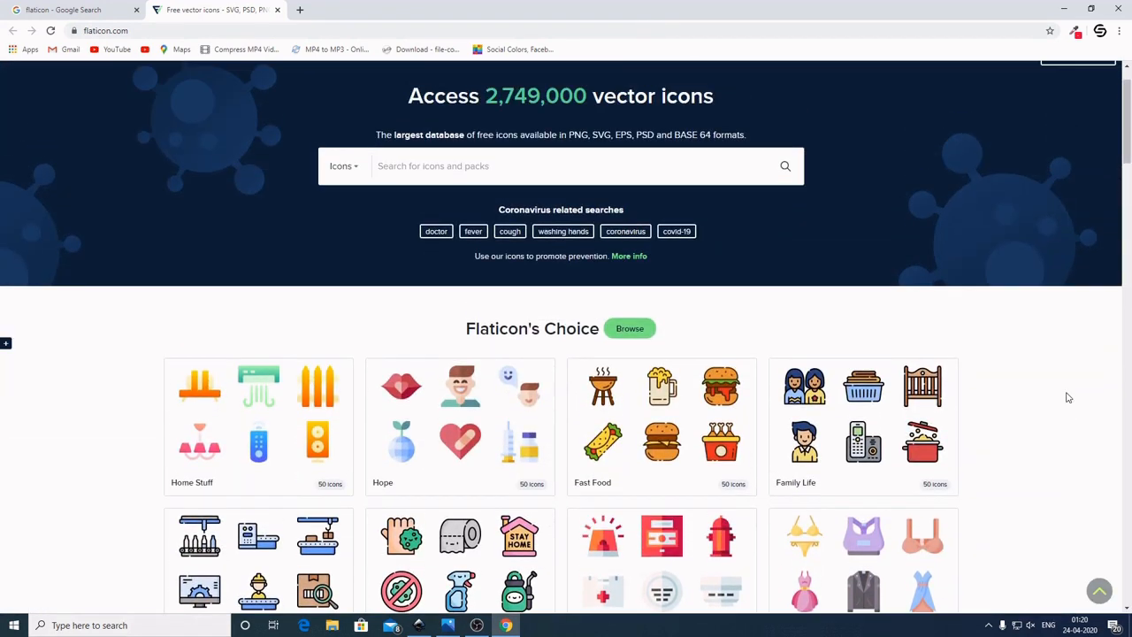
pyautogui.scroll(1, 1068, 398)
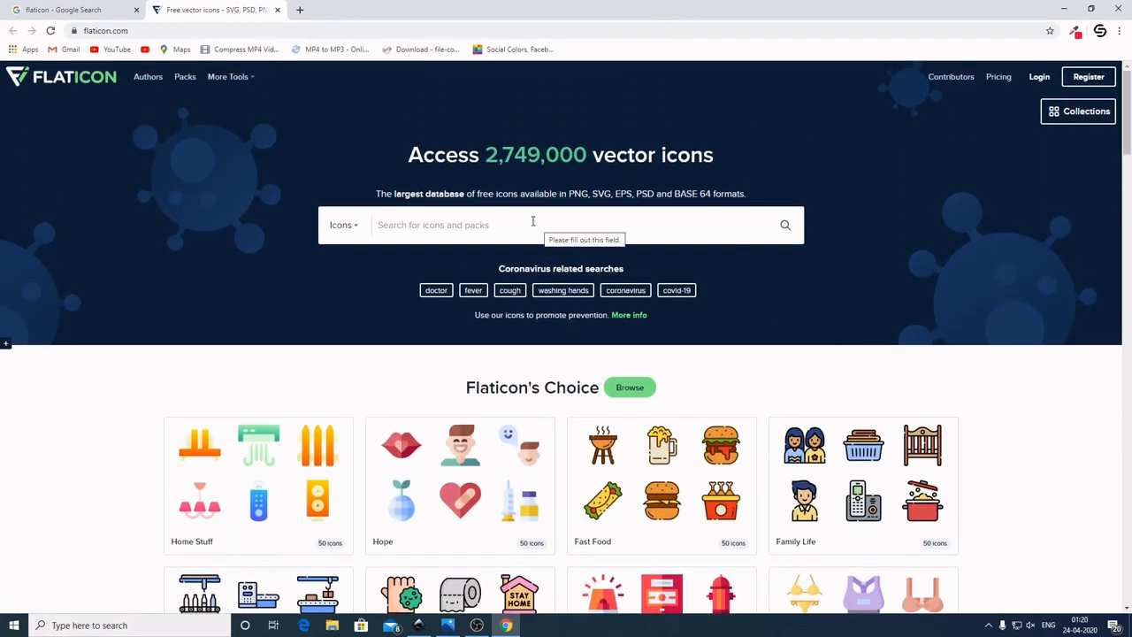
# Search Flaticon for lightbulb icons
pyautogui.click(464, 232)
pyautogui.write('ligh')
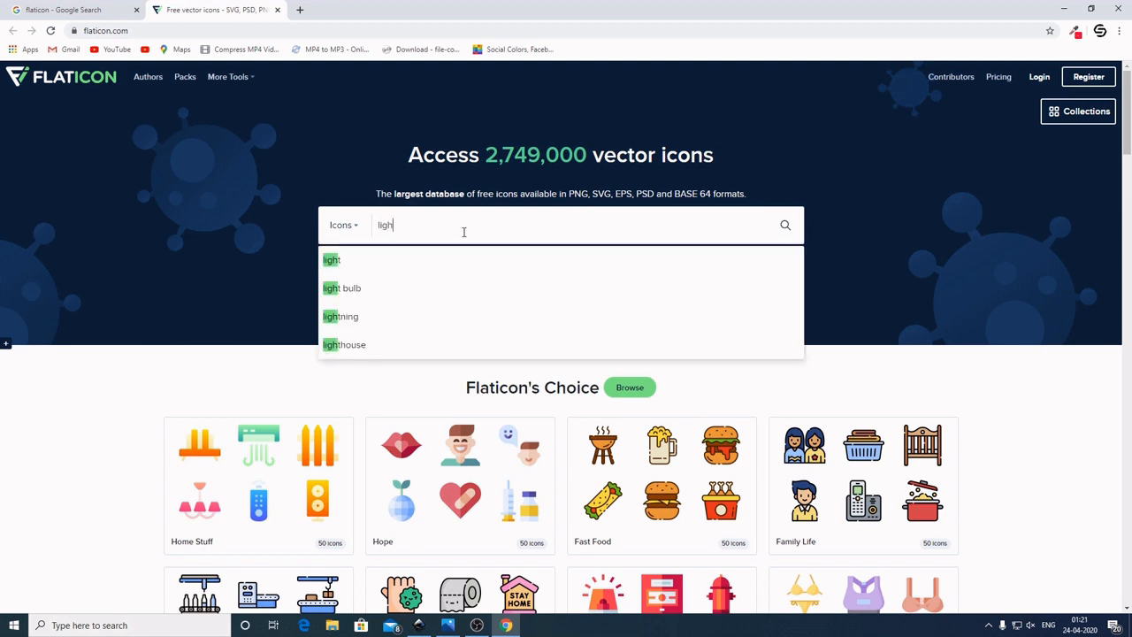
pyautogui.write('tbulb')
pyautogui.press('Return')
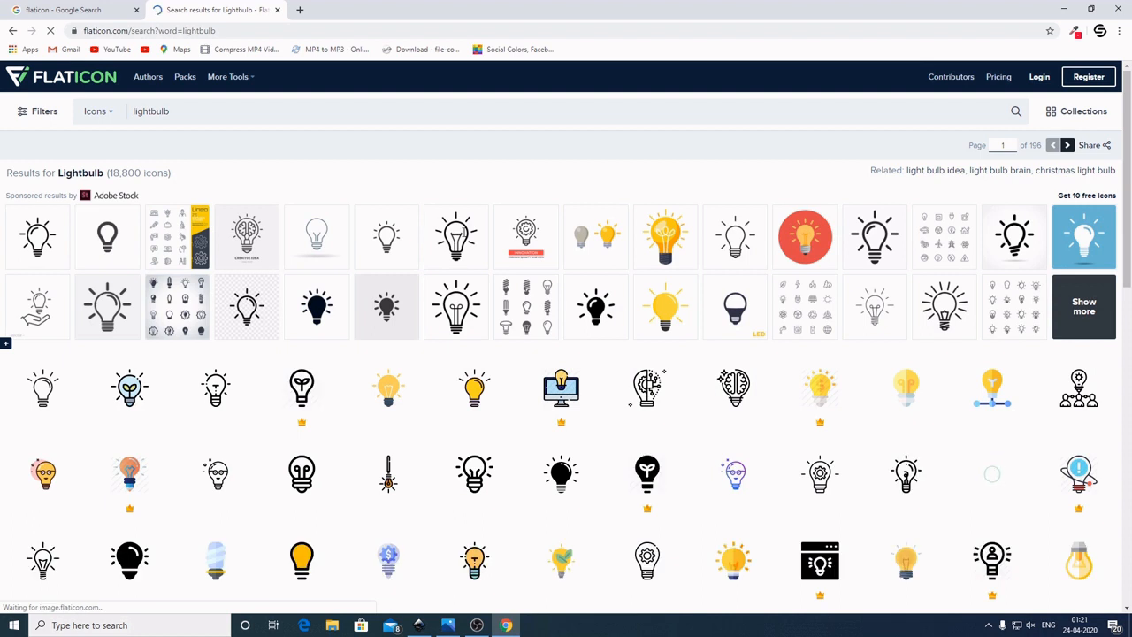
# Download the first outlined lightbulb icon as a free SVG and dismiss the download notice and attribution reminder
pyautogui.moveTo(51, 407)
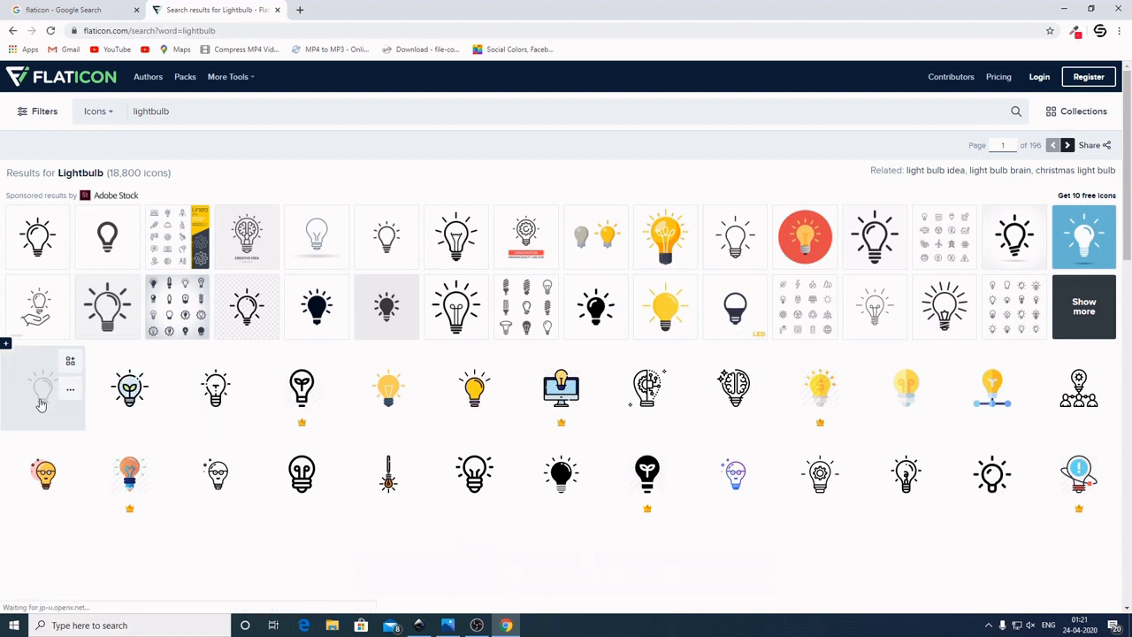
pyautogui.click(40, 402)
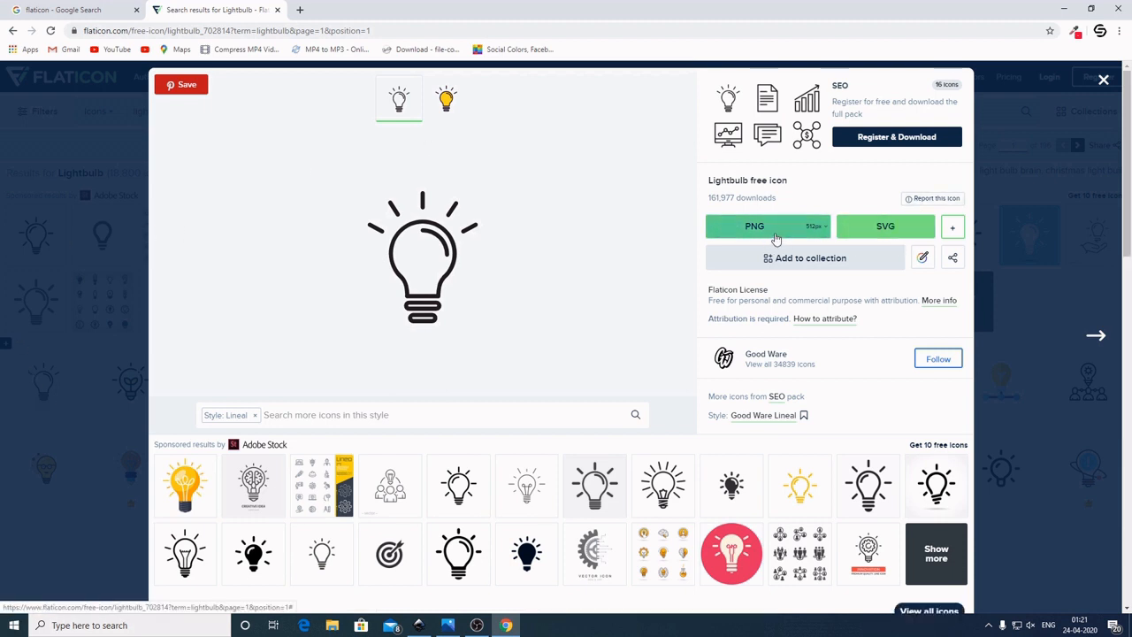
pyautogui.click(897, 236)
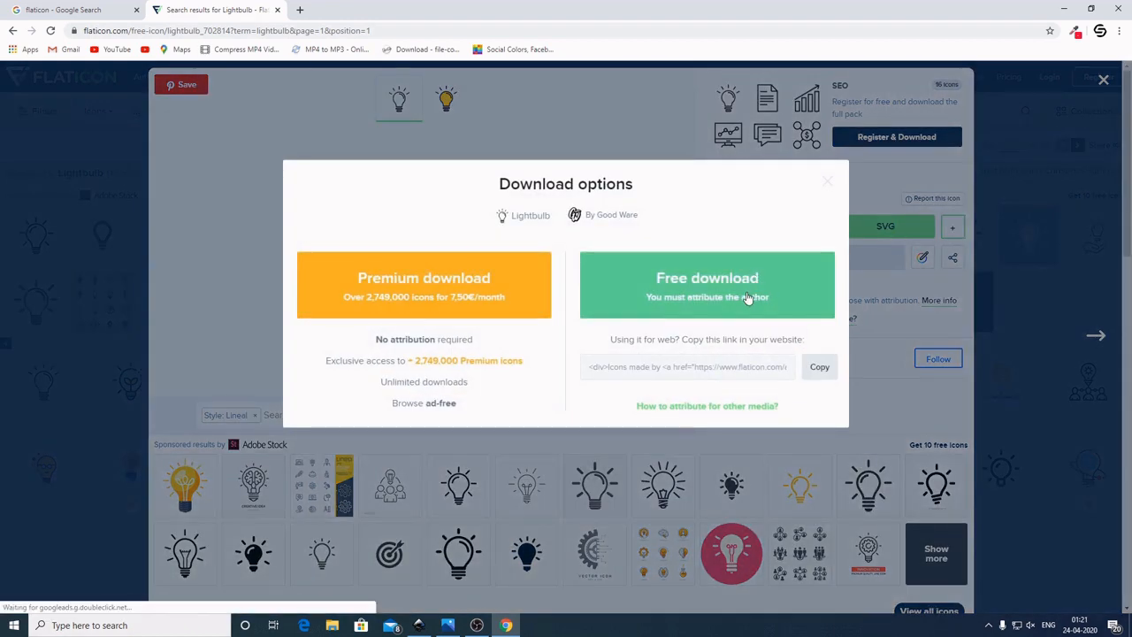
pyautogui.click(728, 312)
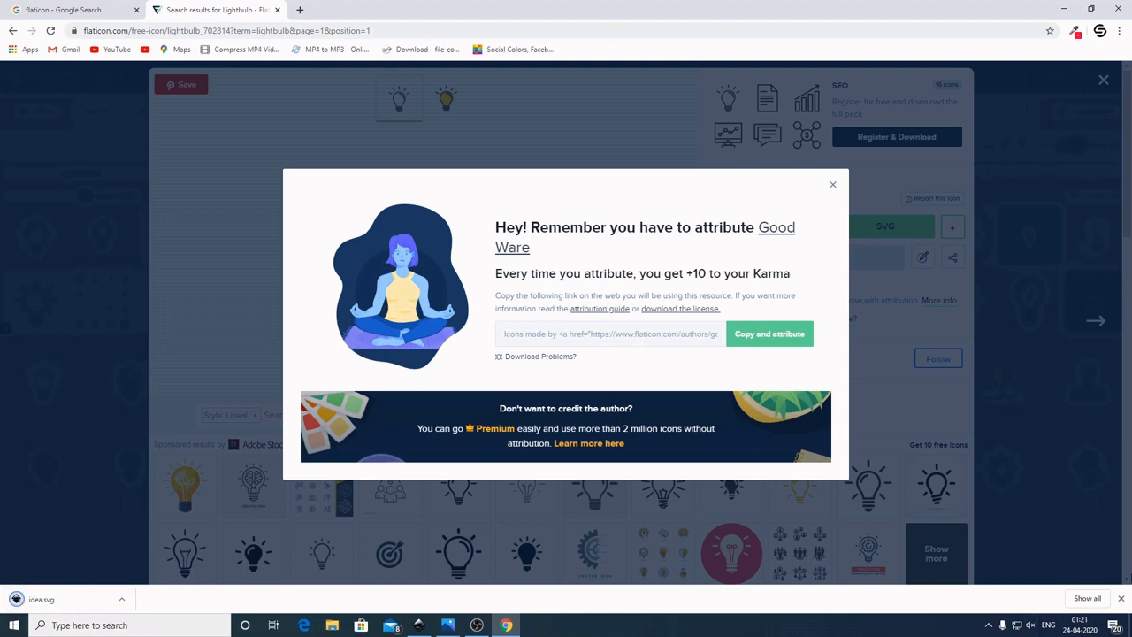
pyautogui.click(1118, 598)
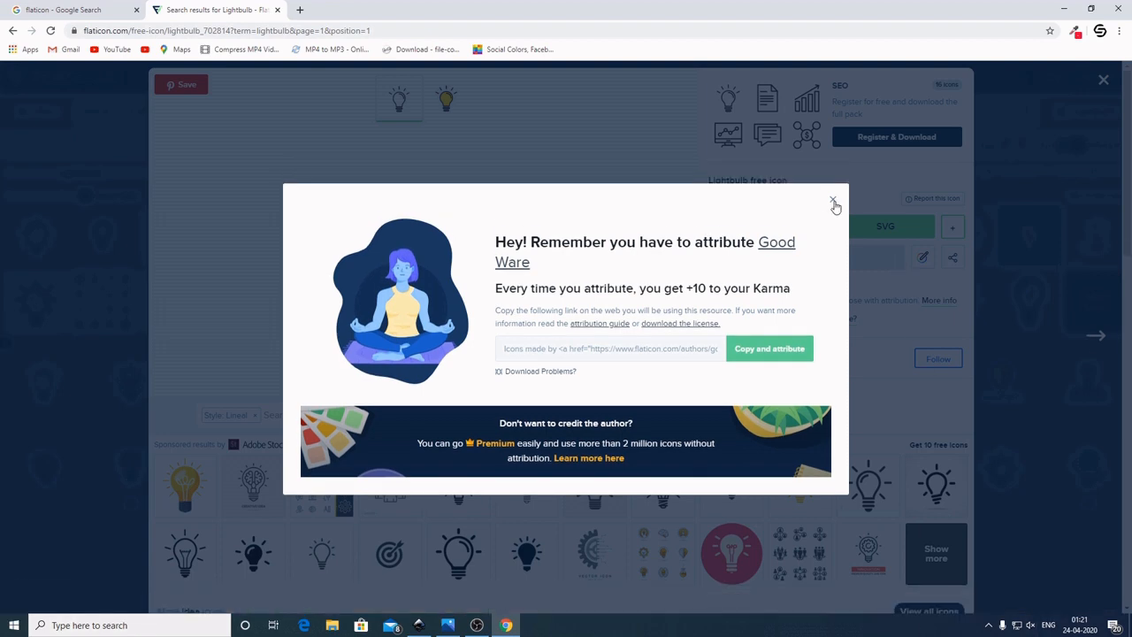
pyautogui.click(832, 185)
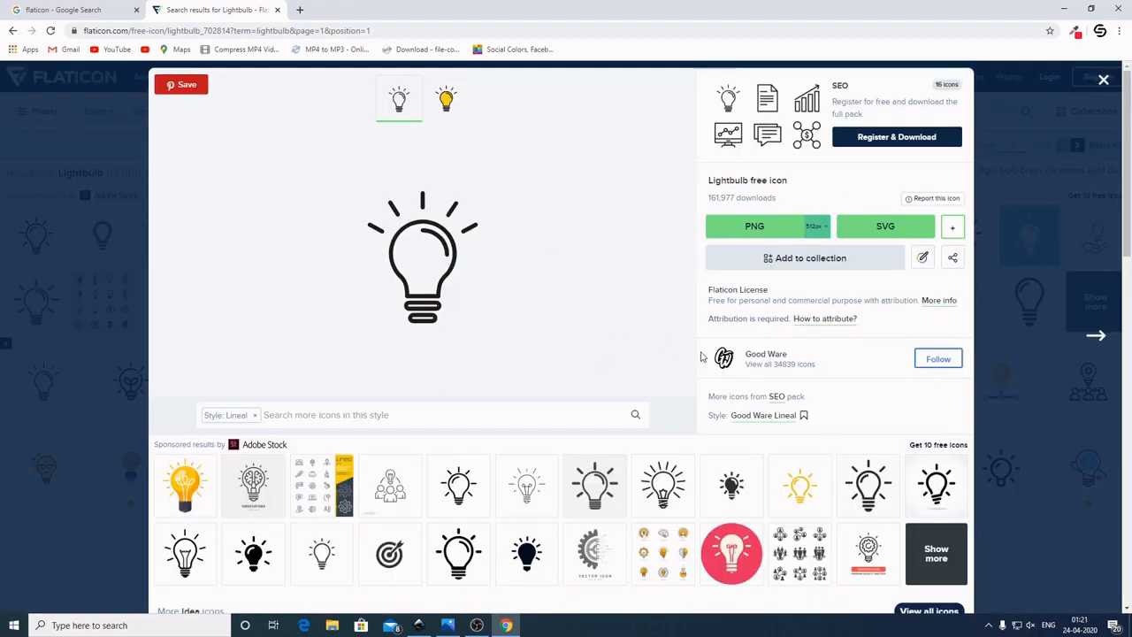
# Close the lightbulb icon's details and look through more of the lightbulb search results
pyautogui.scroll(-3, 699, 354)
pyautogui.scroll(3, 911, 398)
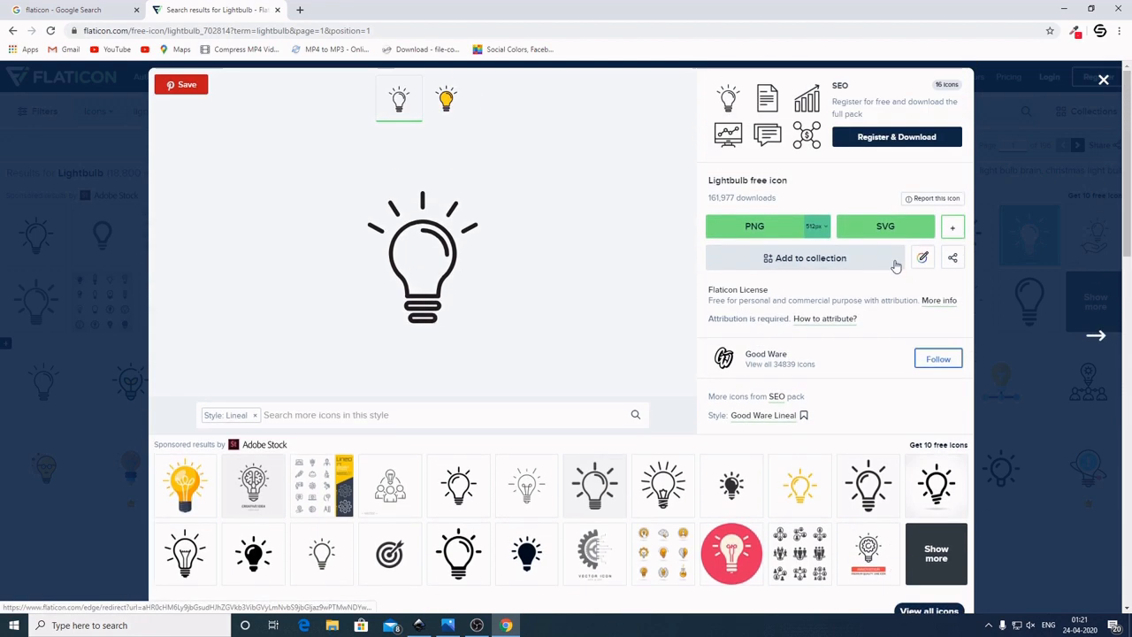
pyautogui.click(1104, 81)
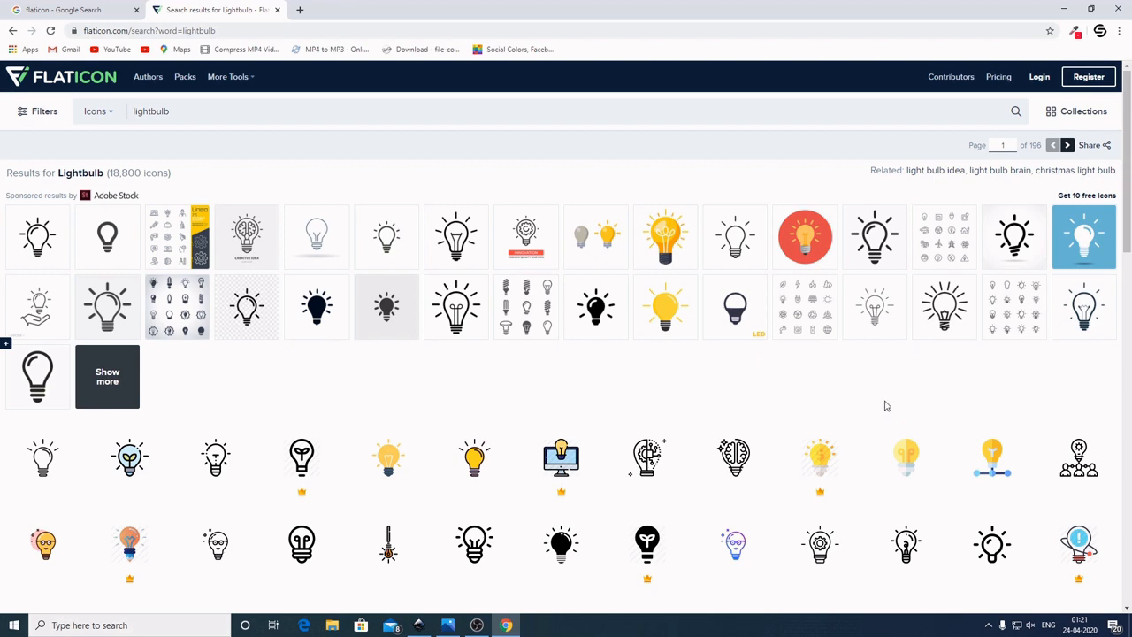
pyautogui.scroll(-4, 876, 403)
pyautogui.scroll(2, 878, 405)
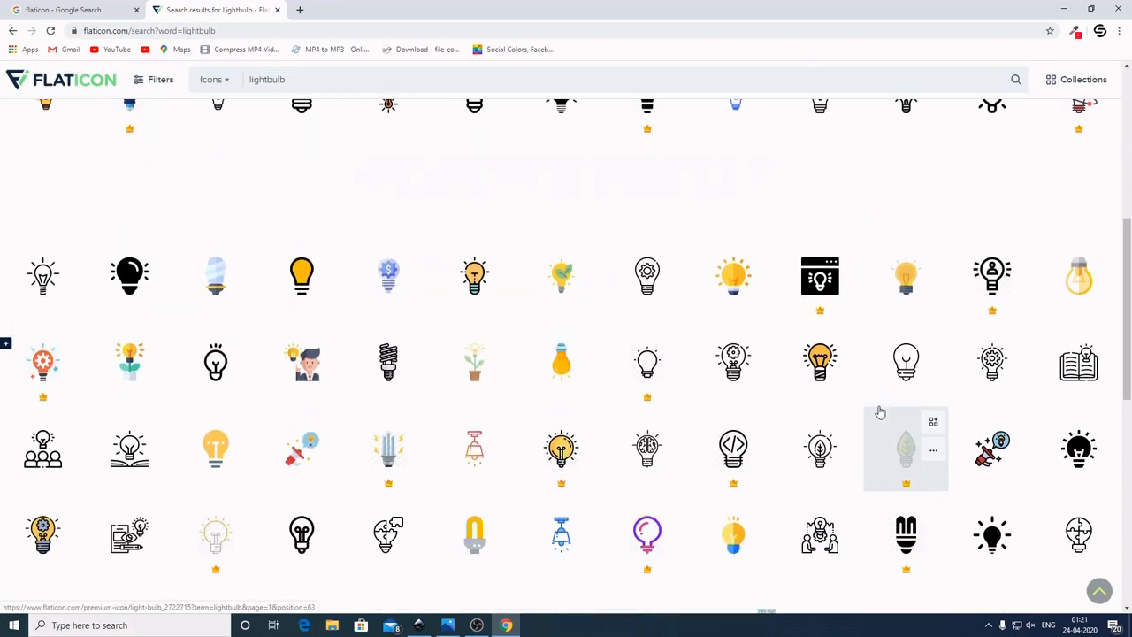
pyautogui.scroll(2, 880, 412)
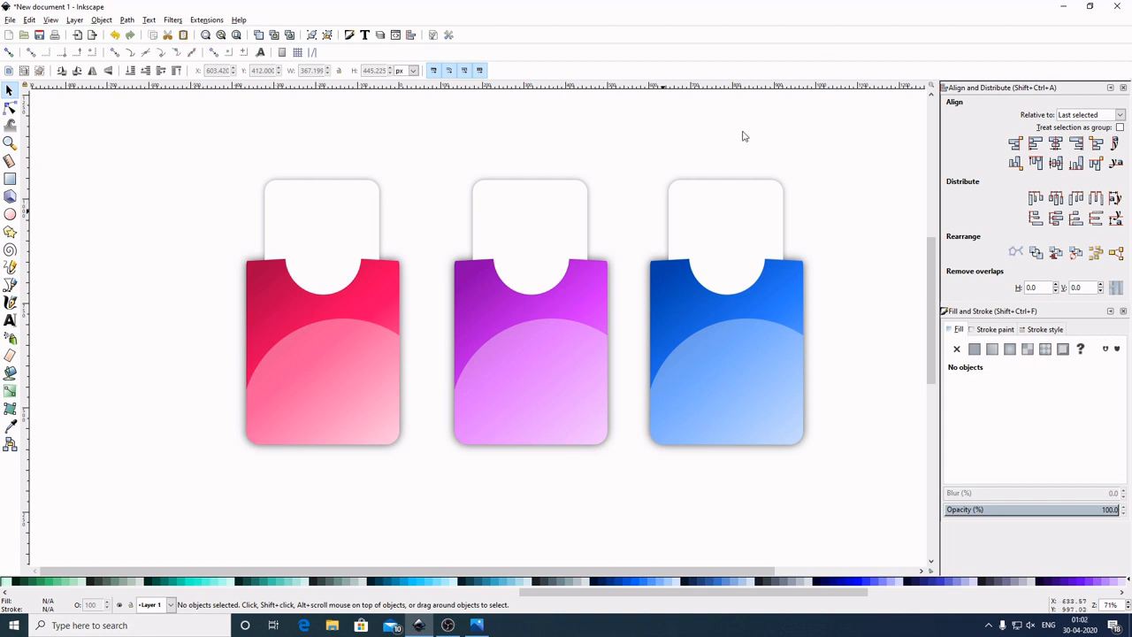
# Minimise the Inkscape drawing and open the infograph folder on the desktop in File Explorer
pyautogui.click(1066, 7)
pyautogui.click(1067, 9)
pyautogui.doubleClick(70, 146)
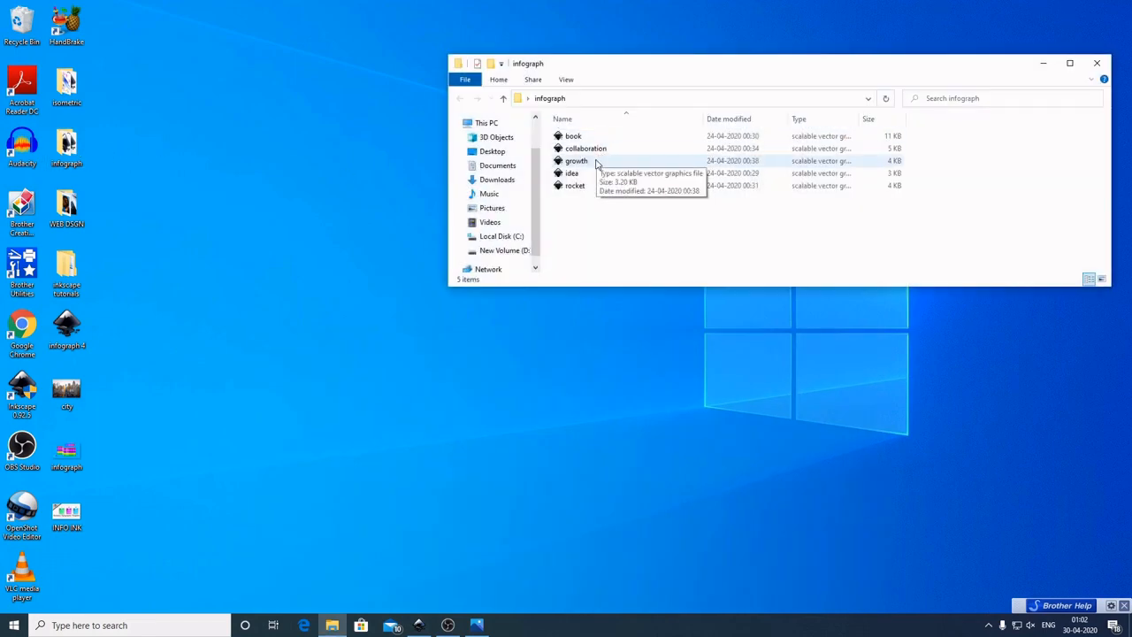
pyautogui.click(605, 186)
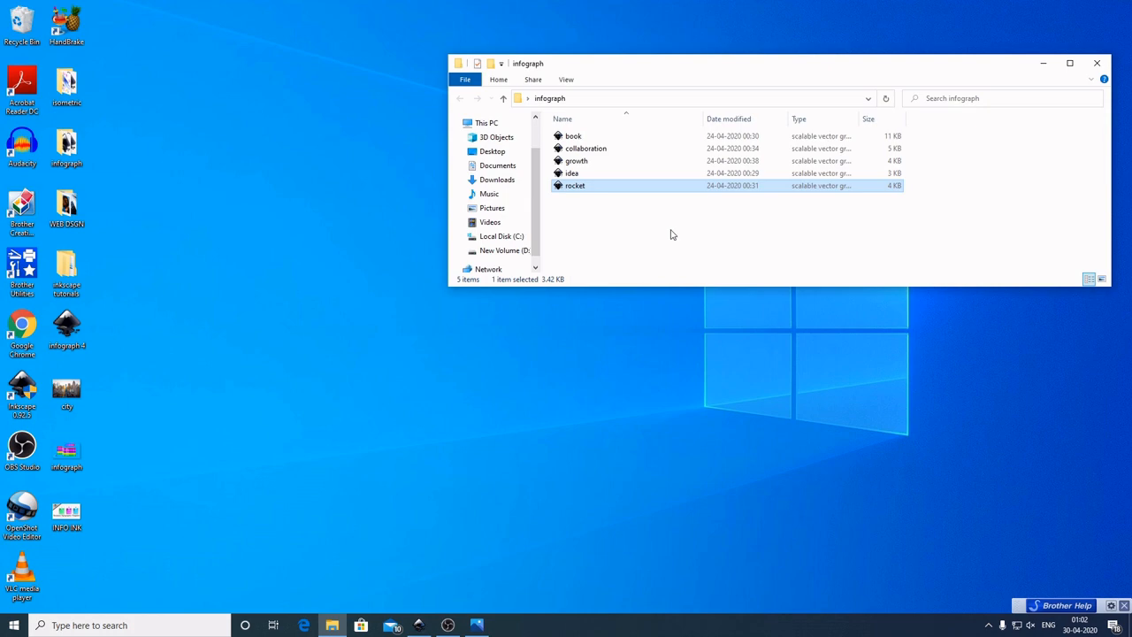
# Open the book, growth and rocket SVG files from the infograph folder in Inkscape, accepting the preferences warnings
pyautogui.doubleClick(576, 139)
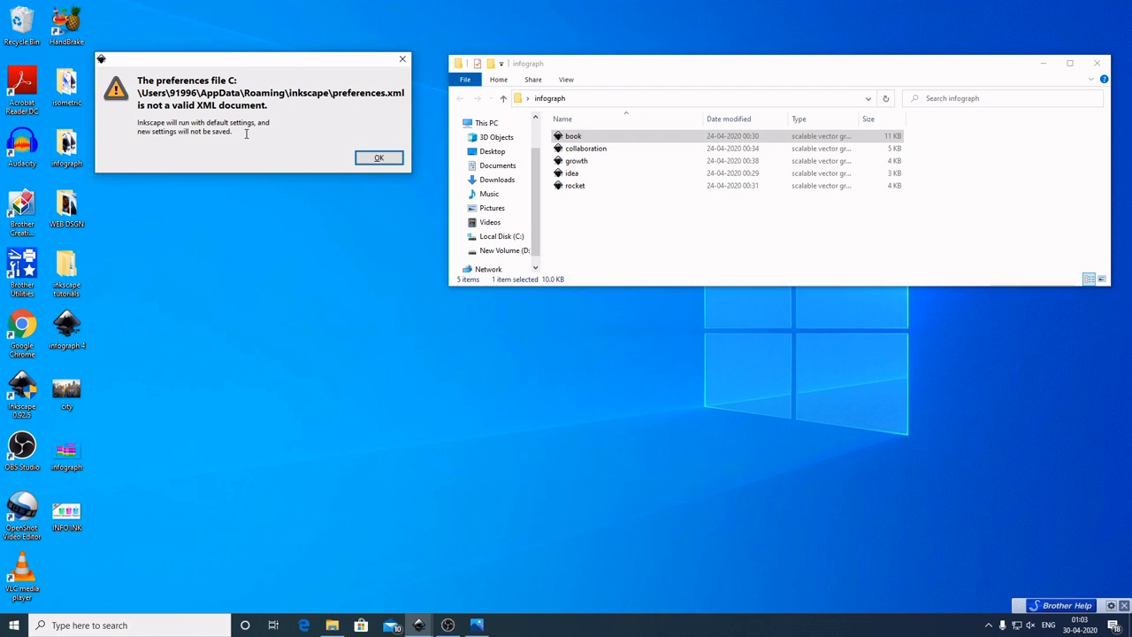
pyautogui.click(379, 157)
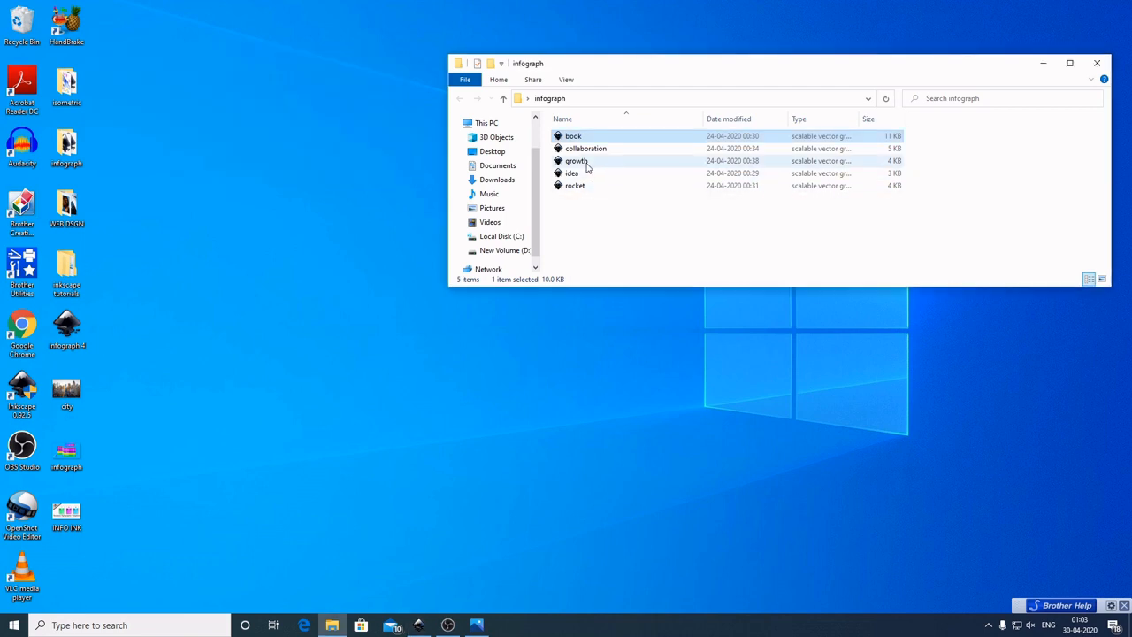
pyautogui.click(584, 163)
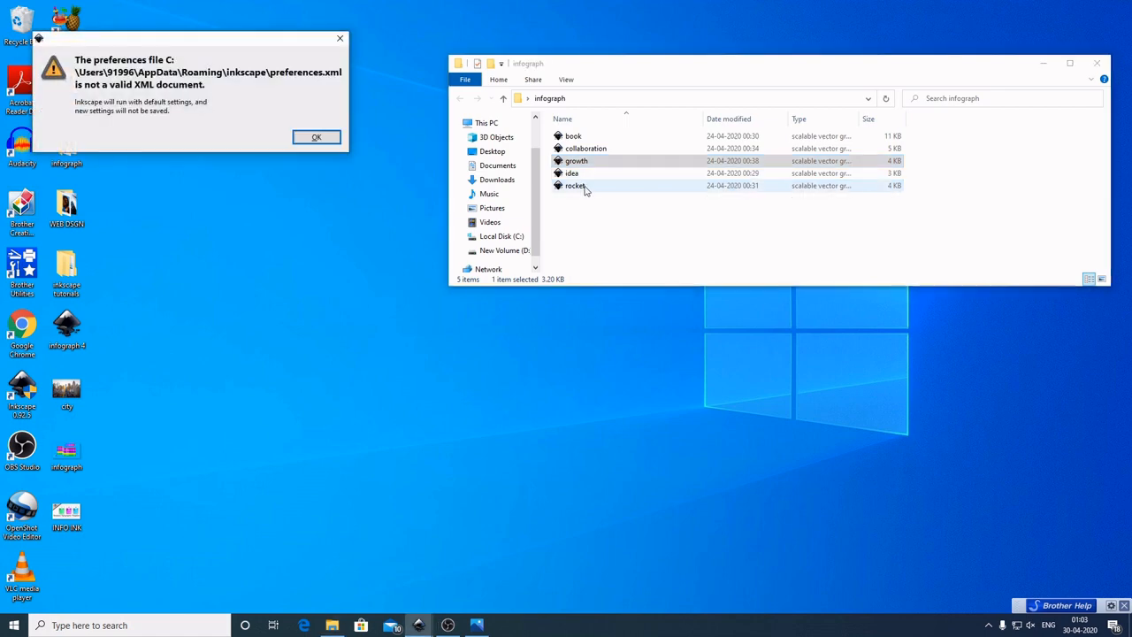
pyautogui.click(584, 187)
pyautogui.click(326, 144)
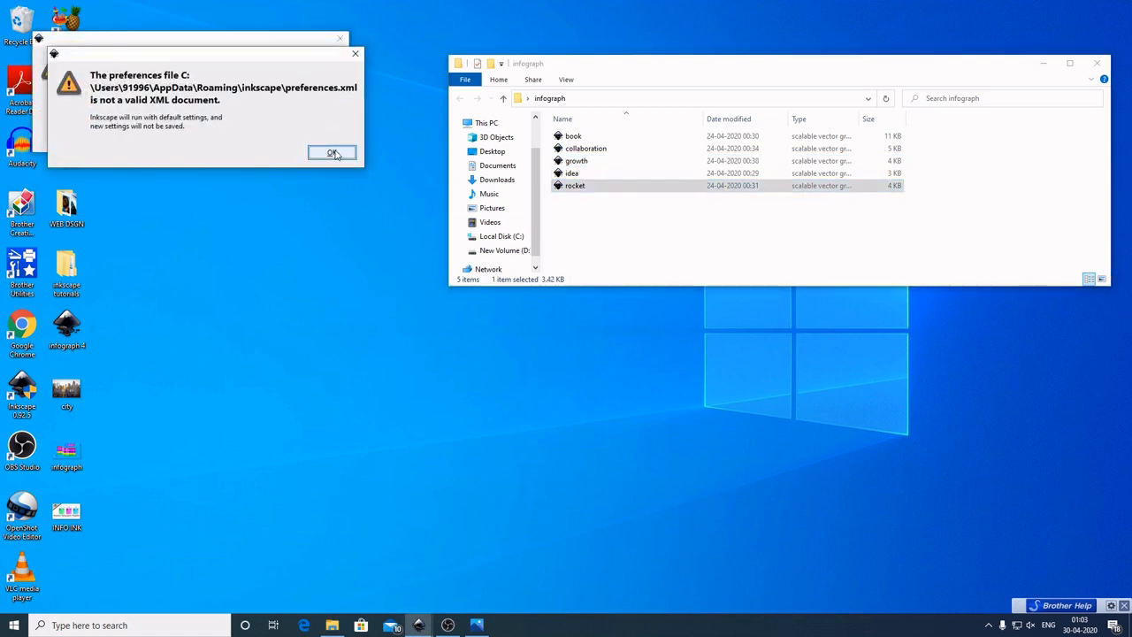
pyautogui.click(326, 143)
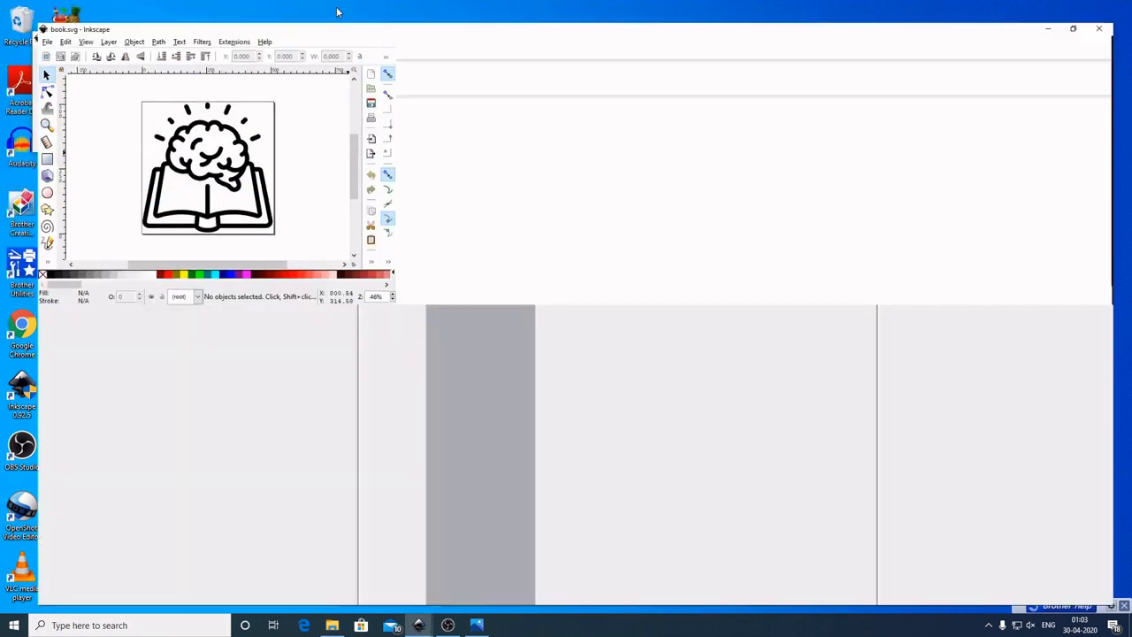
# Maximise the opened icon documents and minimise them, accepting the remaining preferences warning
pyautogui.click(338, 8)
pyautogui.click(1066, 7)
pyautogui.click(319, 136)
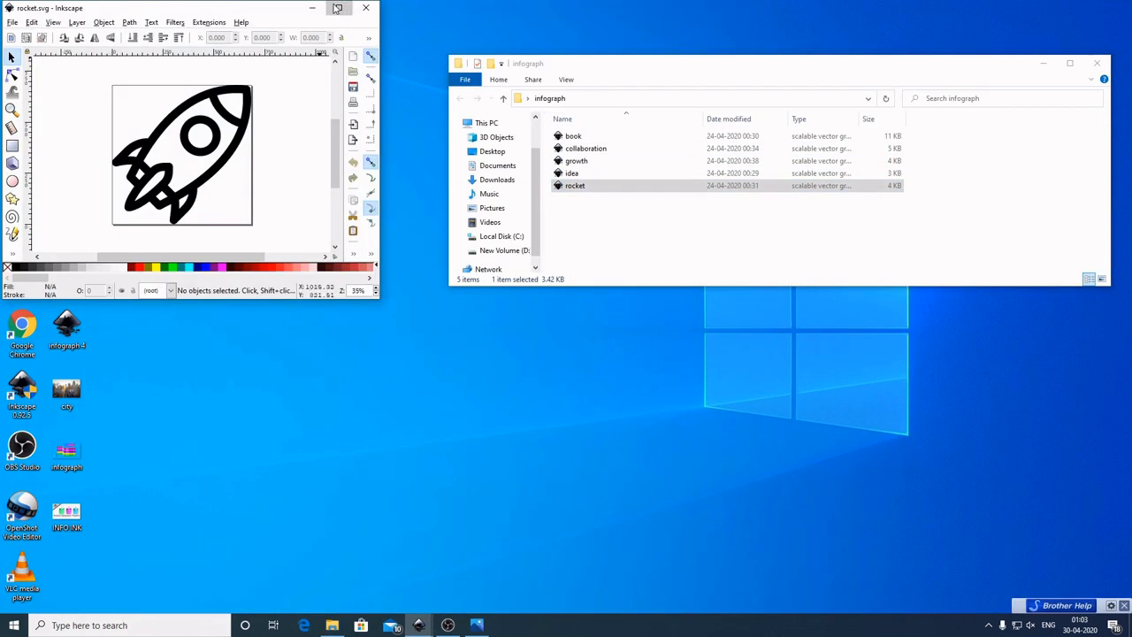
pyautogui.click(337, 8)
pyautogui.click(1063, 6)
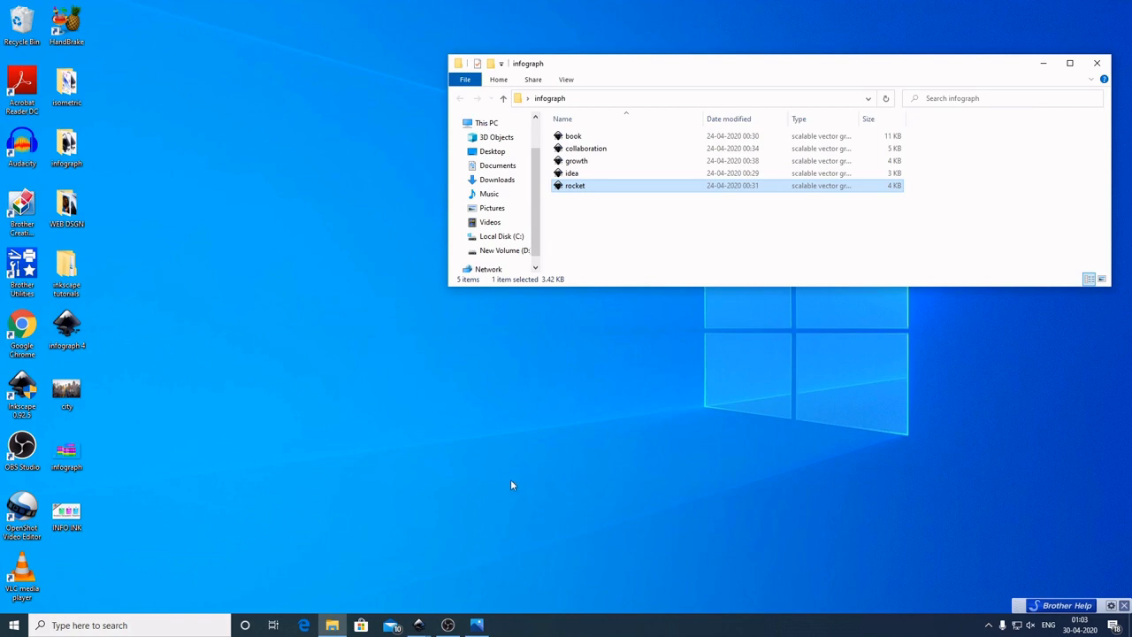
# Maximise the growth.svg document, minimise it, and close the infograph folder window
pyautogui.moveTo(418, 625)
pyautogui.click(454, 583)
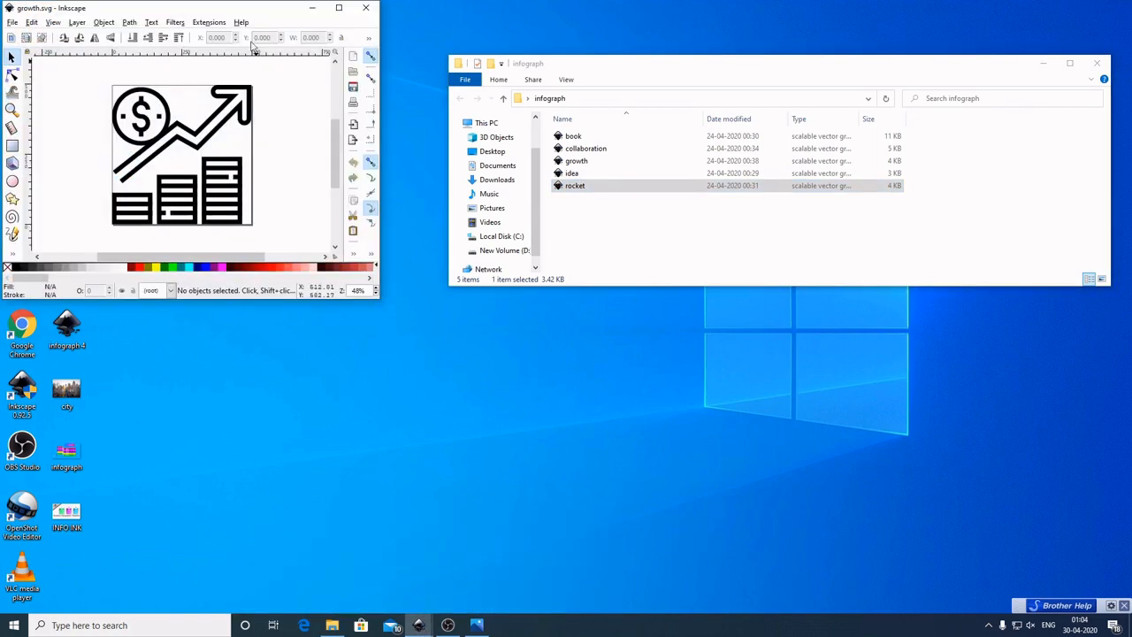
pyautogui.click(338, 7)
pyautogui.click(1054, 7)
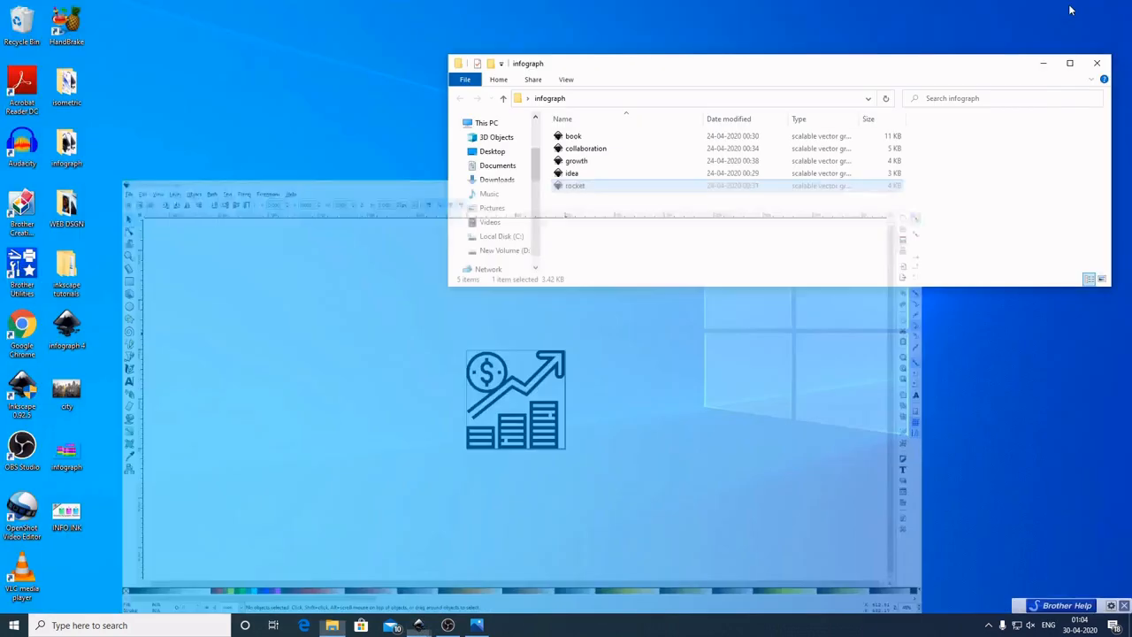
pyautogui.click(1101, 64)
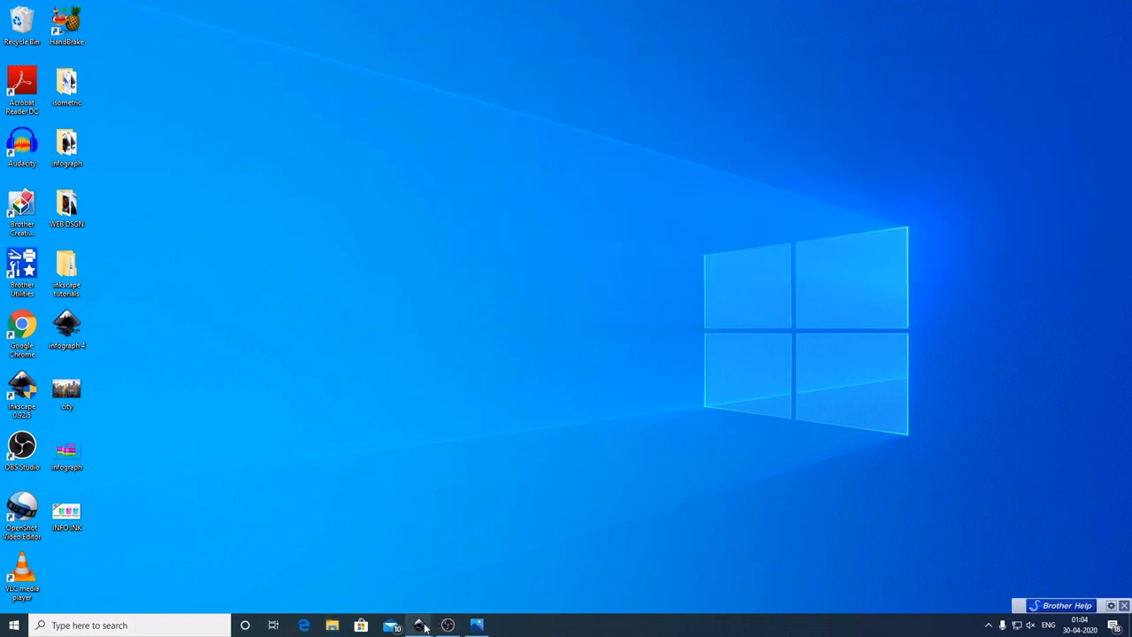
# Copy the whole book icon from book.svg and paste it into New document 1 beside the red shape
pyautogui.moveTo(423, 626)
pyautogui.click(392, 567)
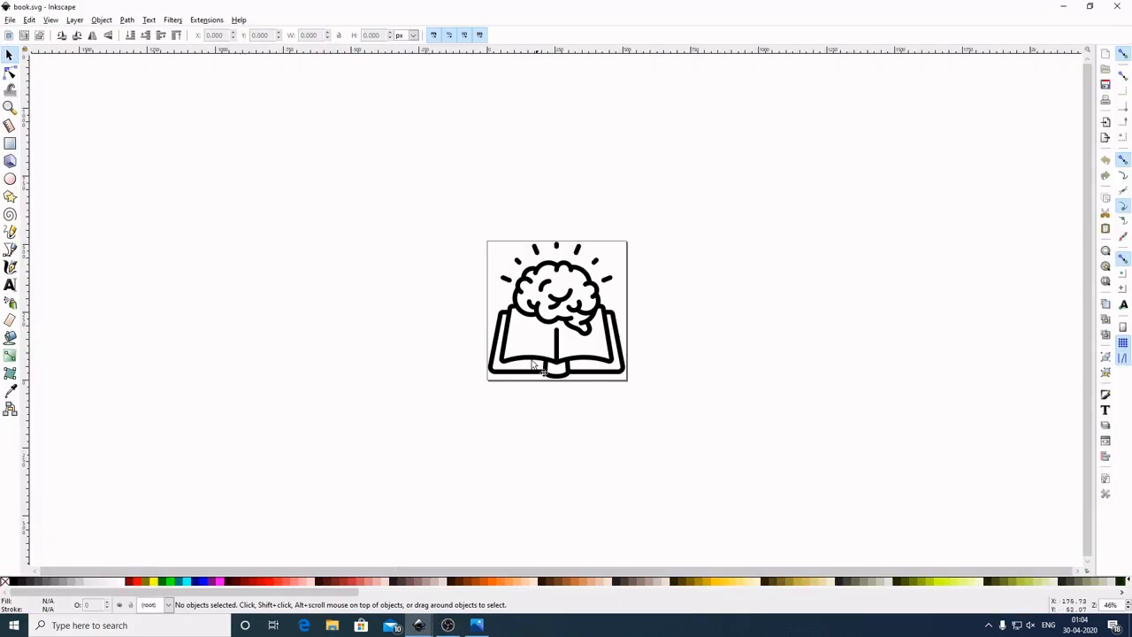
pyautogui.moveTo(390, 175); pyautogui.dragTo(710, 419)
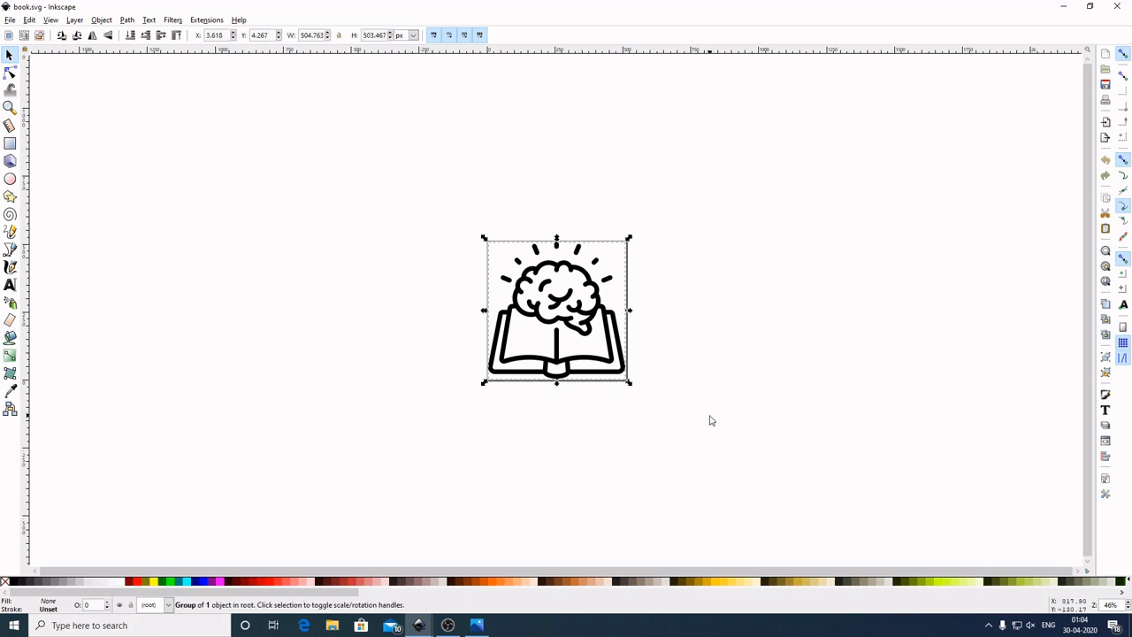
pyautogui.rightClick(586, 314)
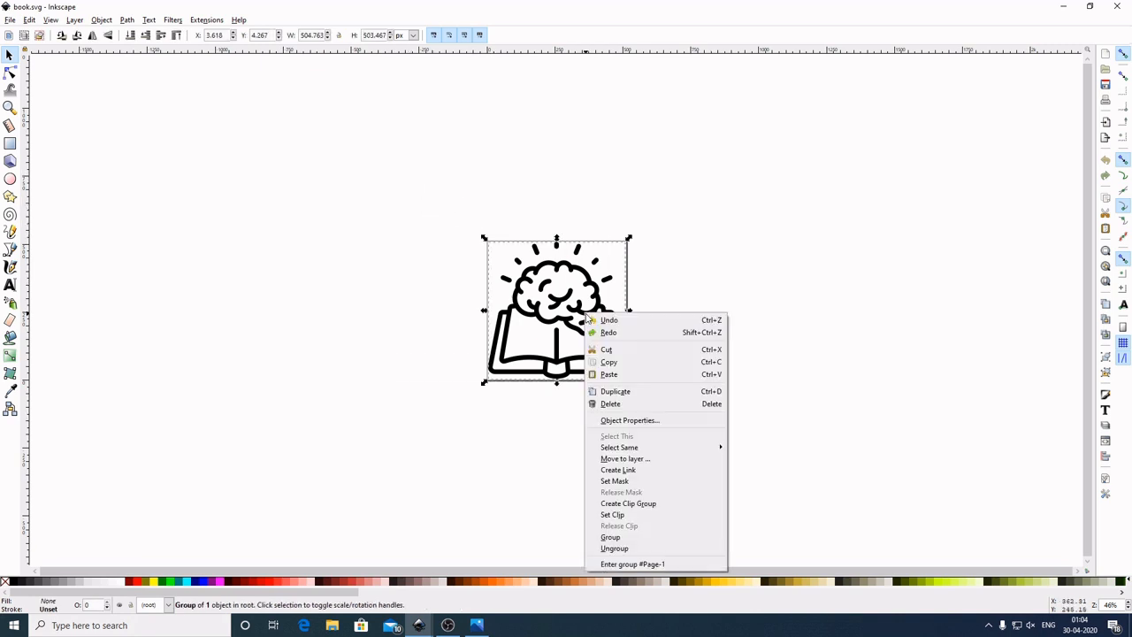
pyautogui.click(613, 365)
pyautogui.moveTo(419, 625)
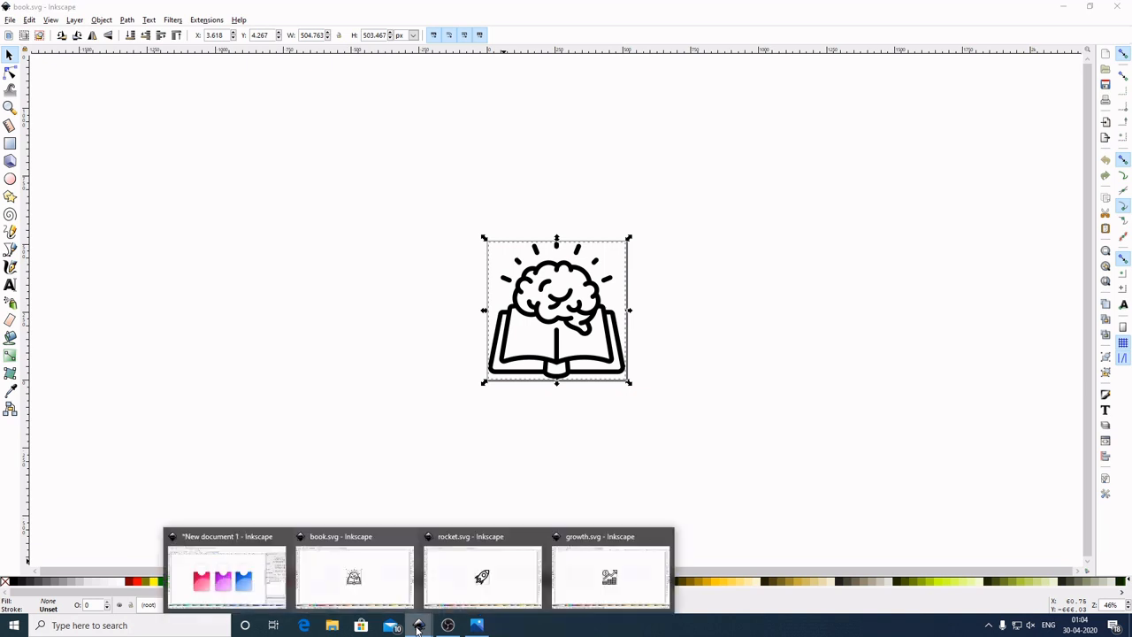
pyautogui.click(275, 573)
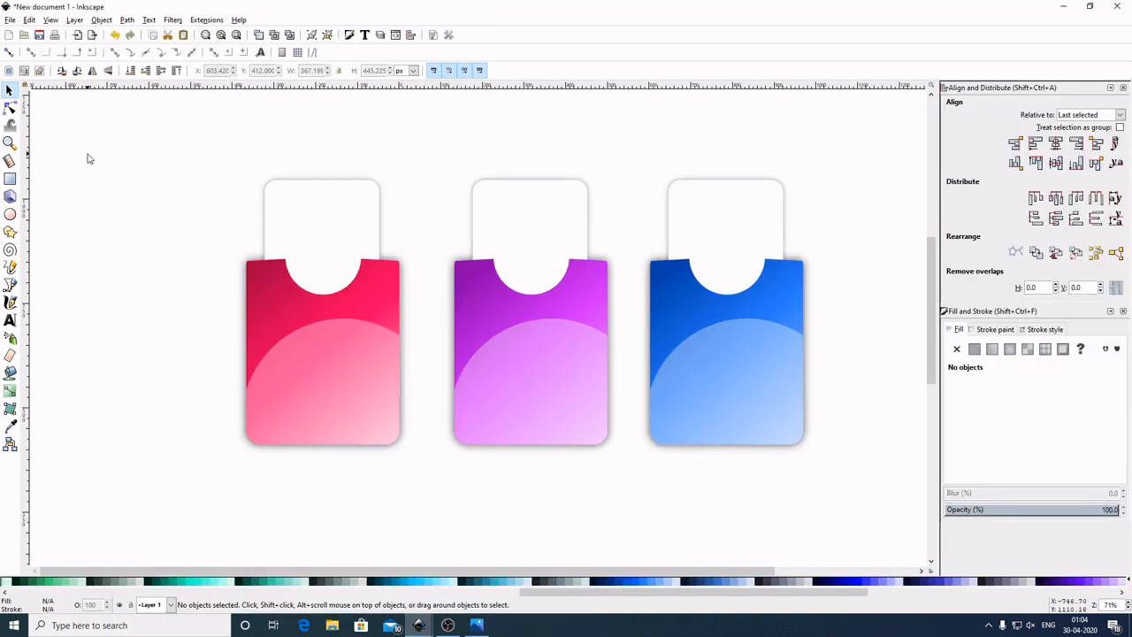
pyautogui.rightClick(88, 156)
pyautogui.click(131, 214)
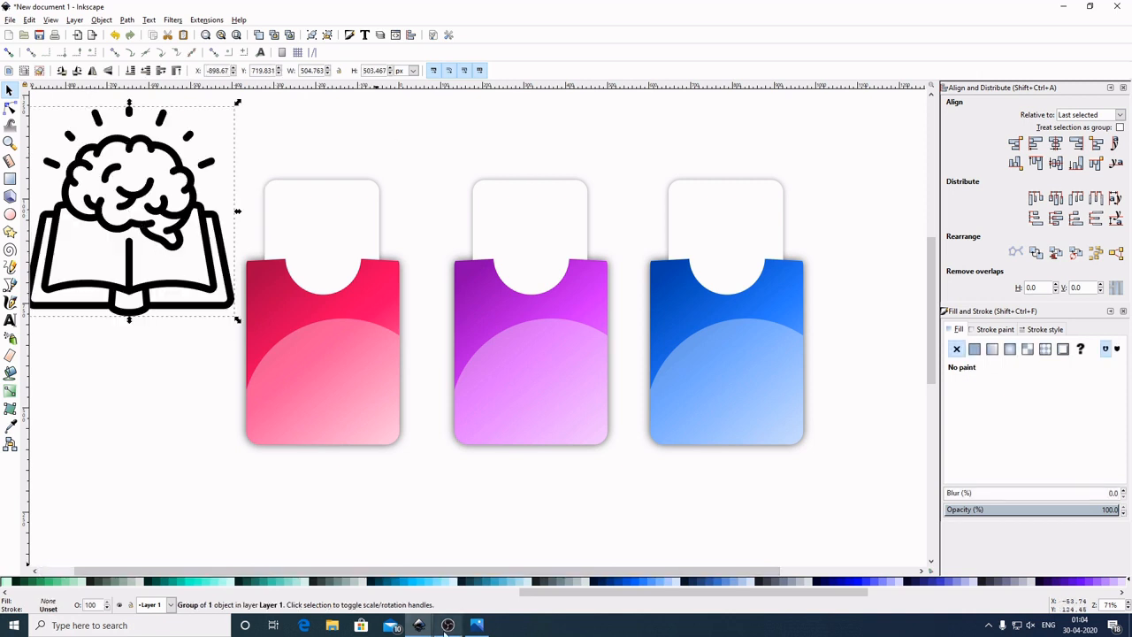
# Copy both paths of the rocket icon from rocket.svg and paste them into New document 1
pyautogui.moveTo(419, 626)
pyautogui.click(467, 588)
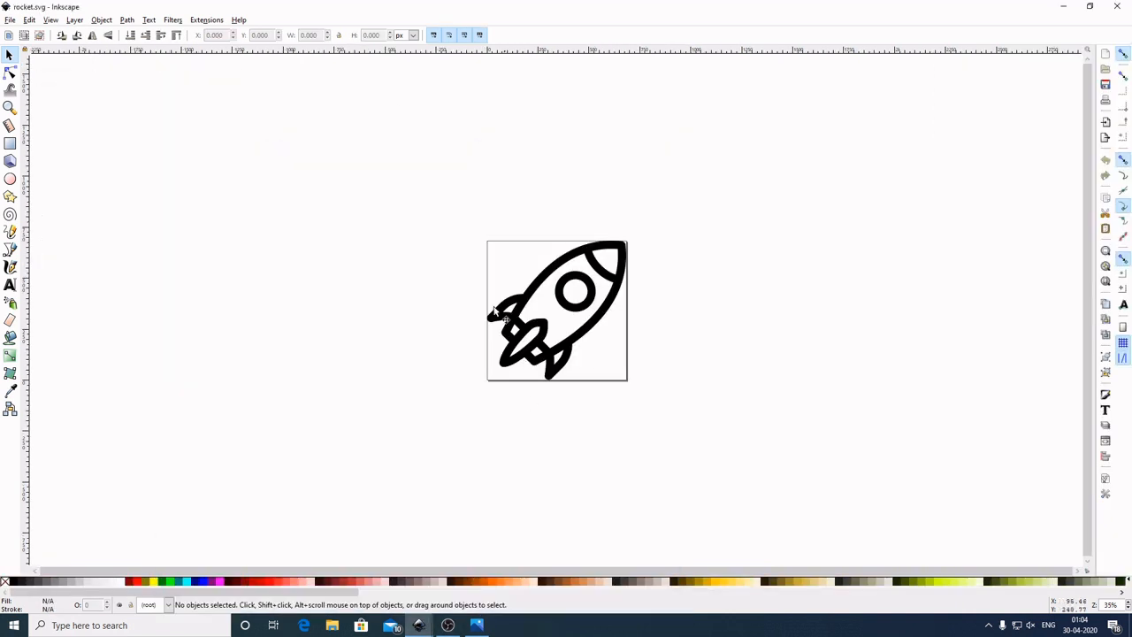
pyautogui.moveTo(425, 188); pyautogui.dragTo(718, 434)
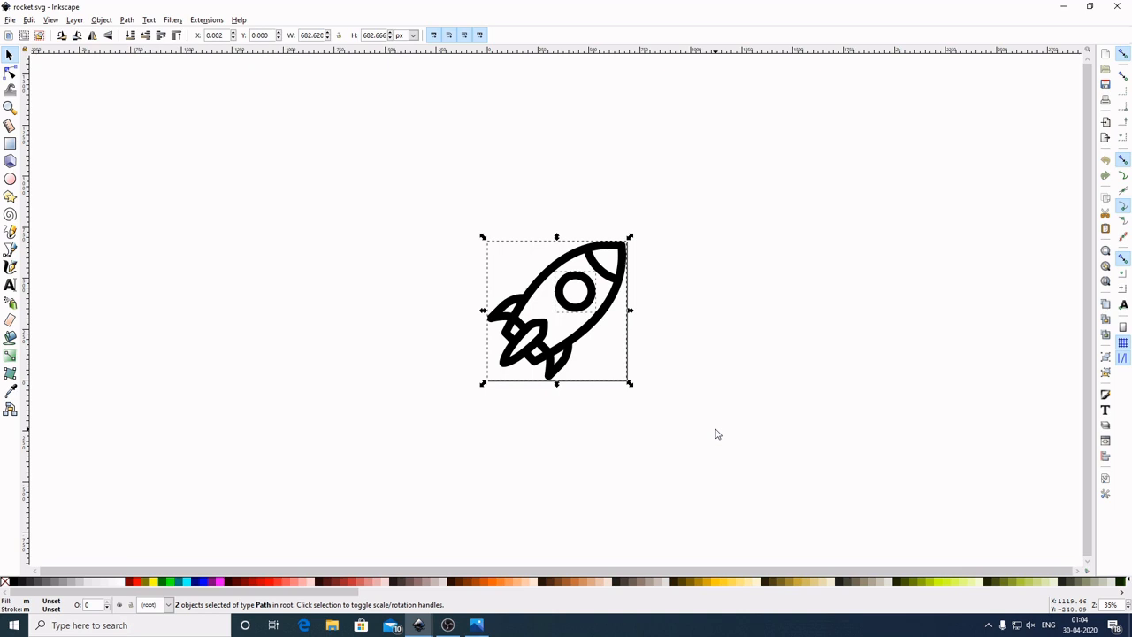
pyautogui.click(433, 630)
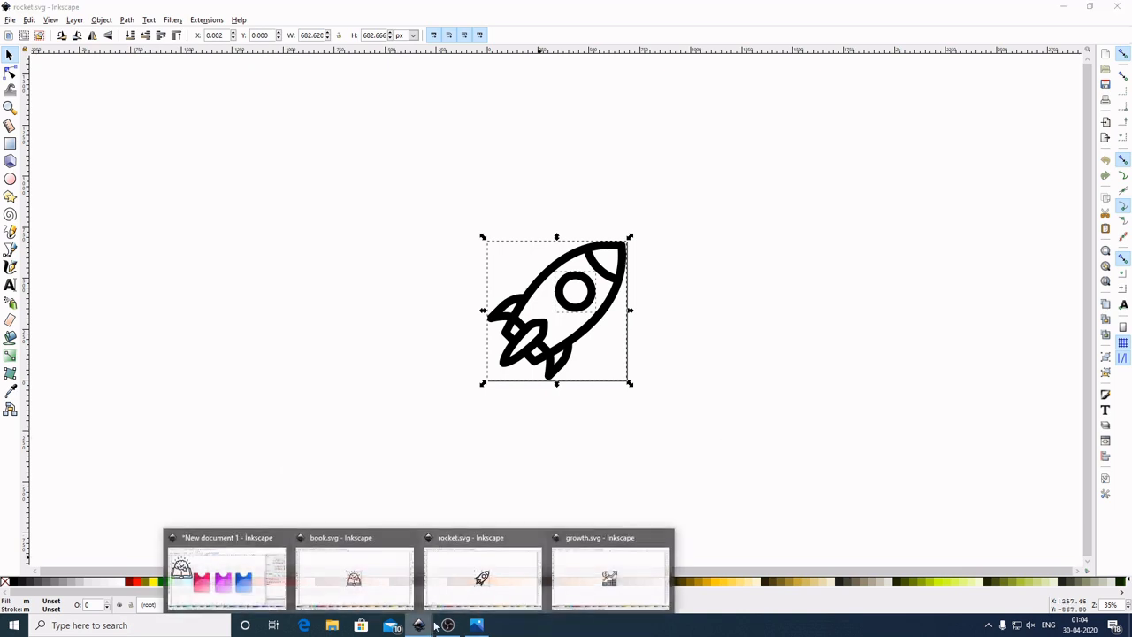
pyautogui.click(258, 555)
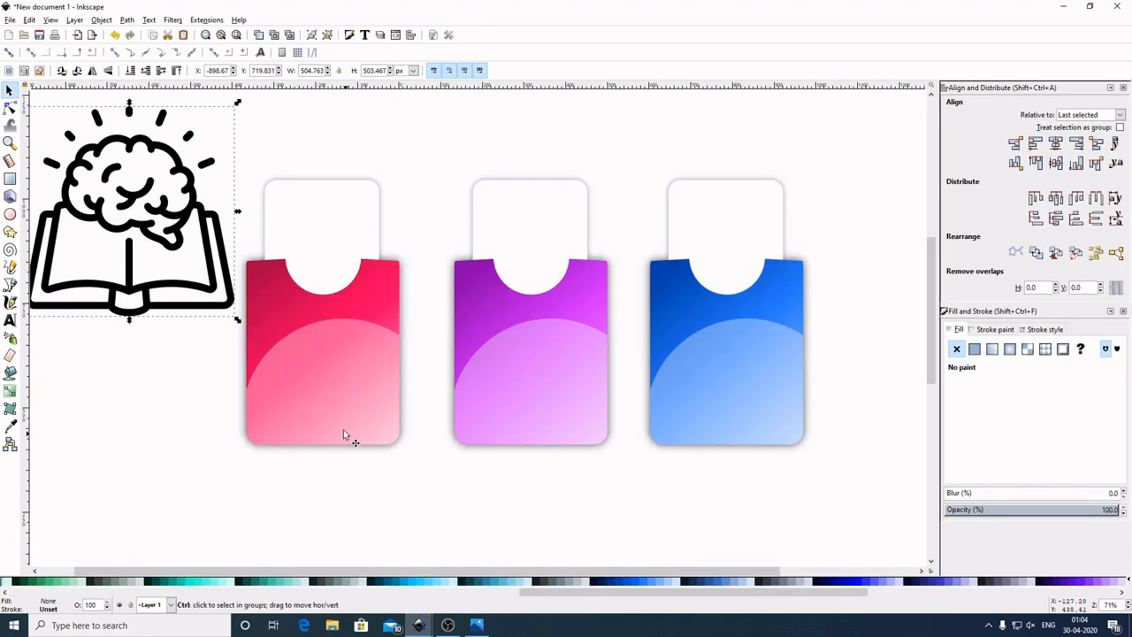
pyautogui.hotkey('ctrl', 'v')
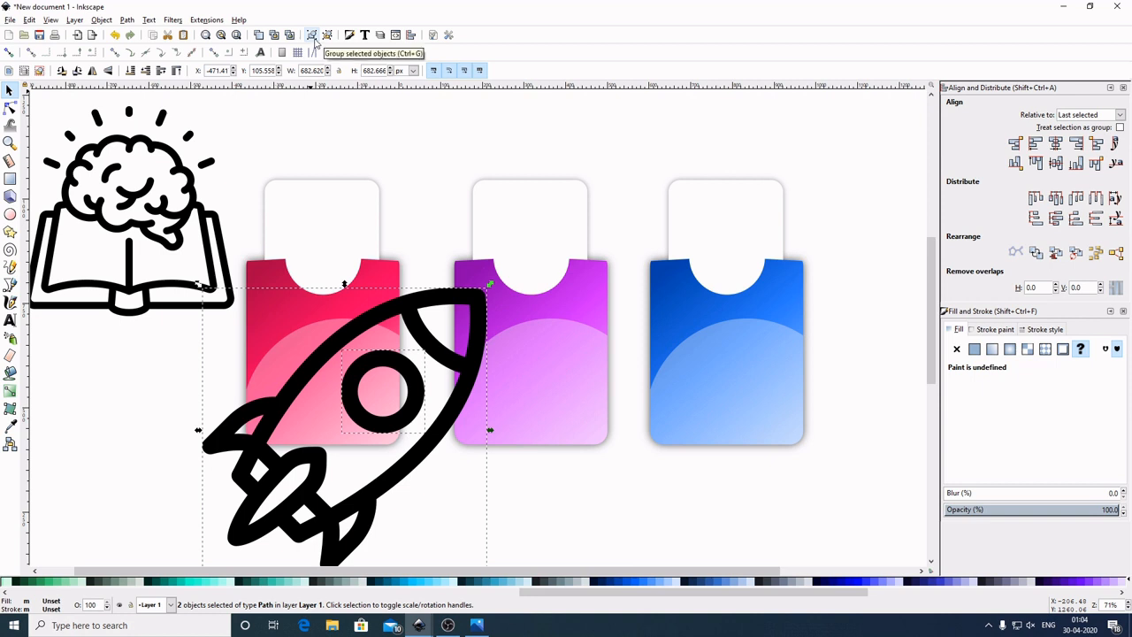
# Group the pasted rocket paths and move the rocket to the empty canvas beside the book icon
pyautogui.click(313, 35)
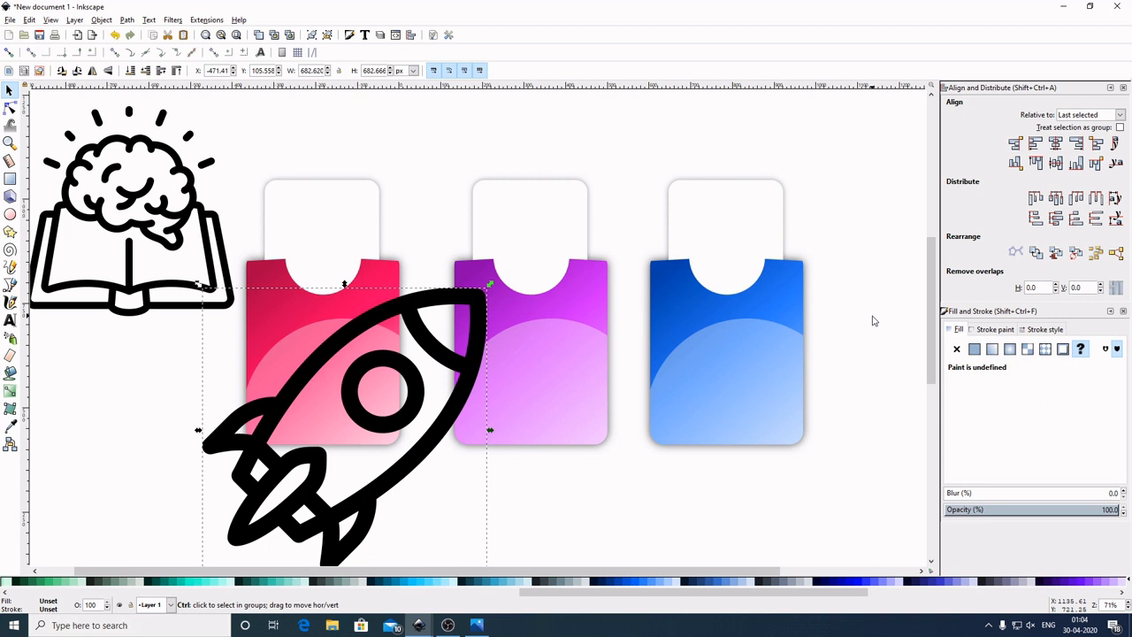
pyautogui.scroll(-1, 872, 321)
pyautogui.moveTo(561, 431); pyautogui.dragTo(162, 266)
# Copy all parts of the growth icon from growth.svg, paste them into New document 1 below the book icon, and group them
pyautogui.moveTo(423, 626)
pyautogui.click(637, 580)
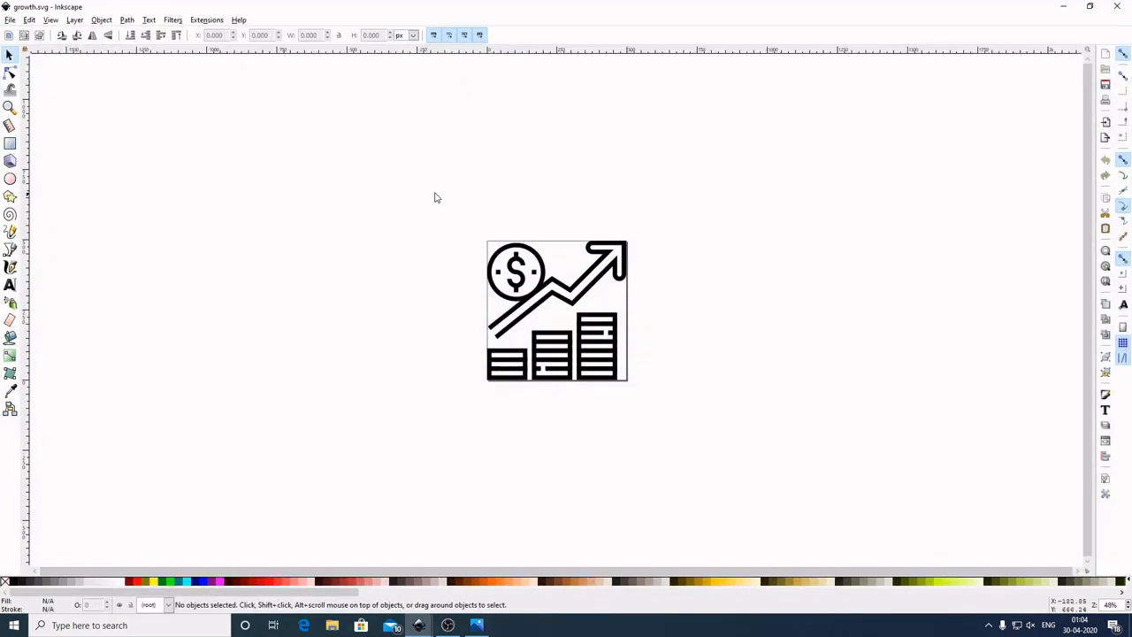
pyautogui.moveTo(451, 213); pyautogui.dragTo(689, 419)
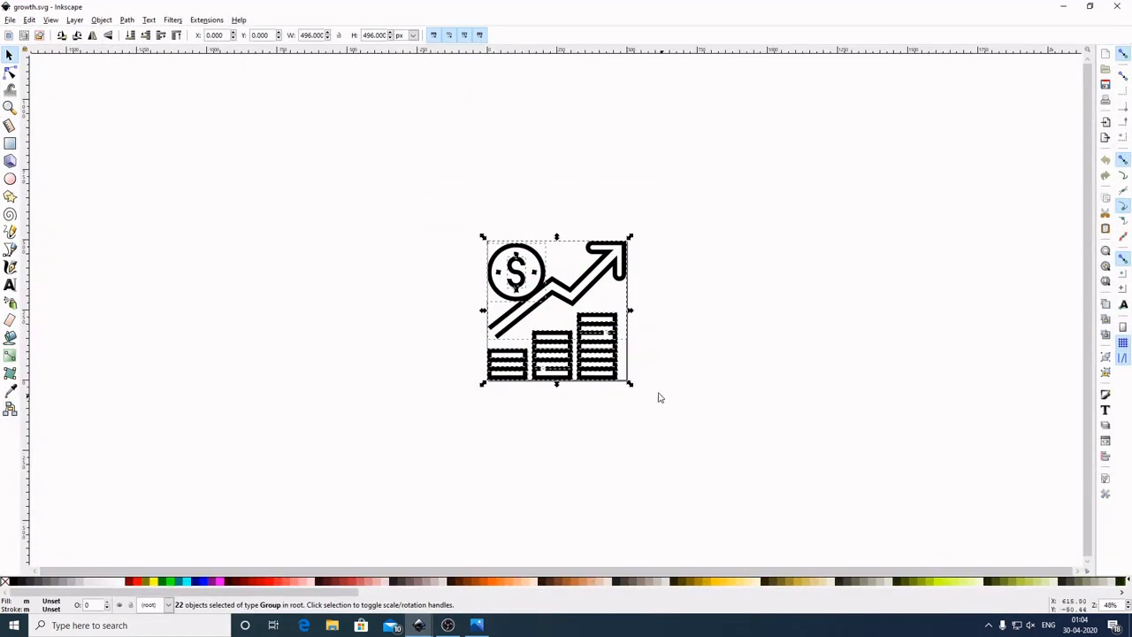
pyautogui.hotkey('ctrl', 'c')
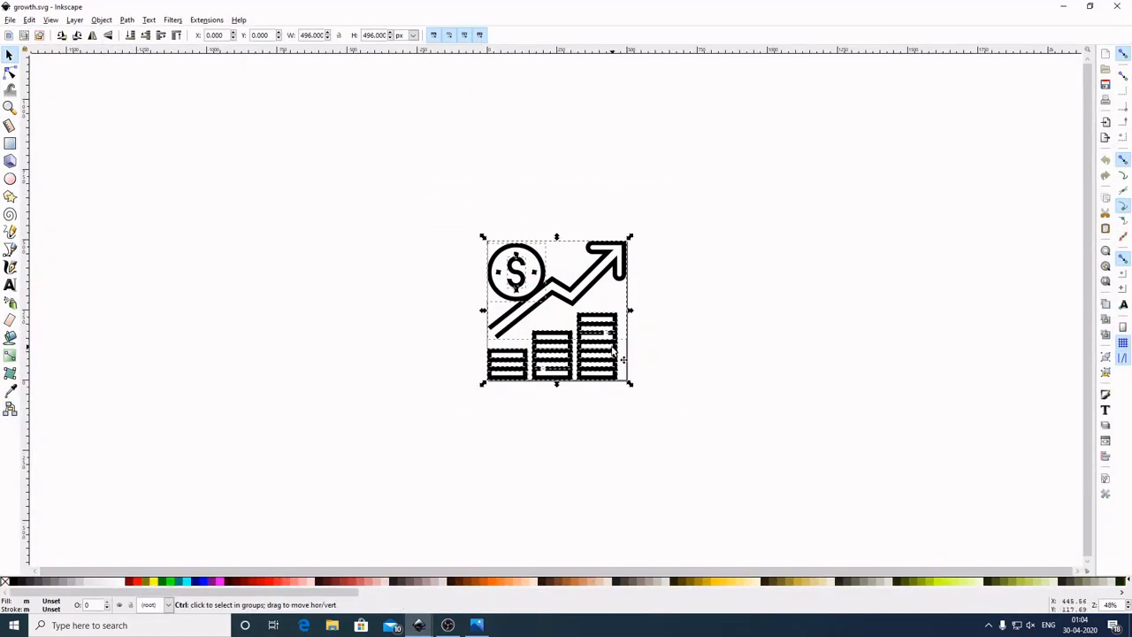
pyautogui.moveTo(419, 625)
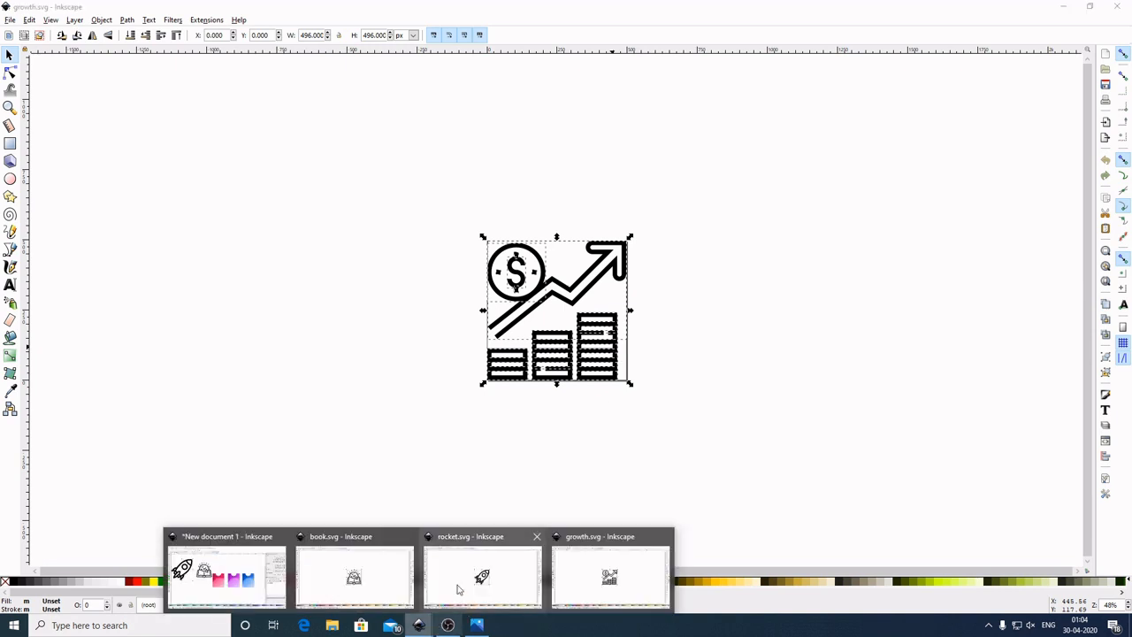
pyautogui.click(255, 560)
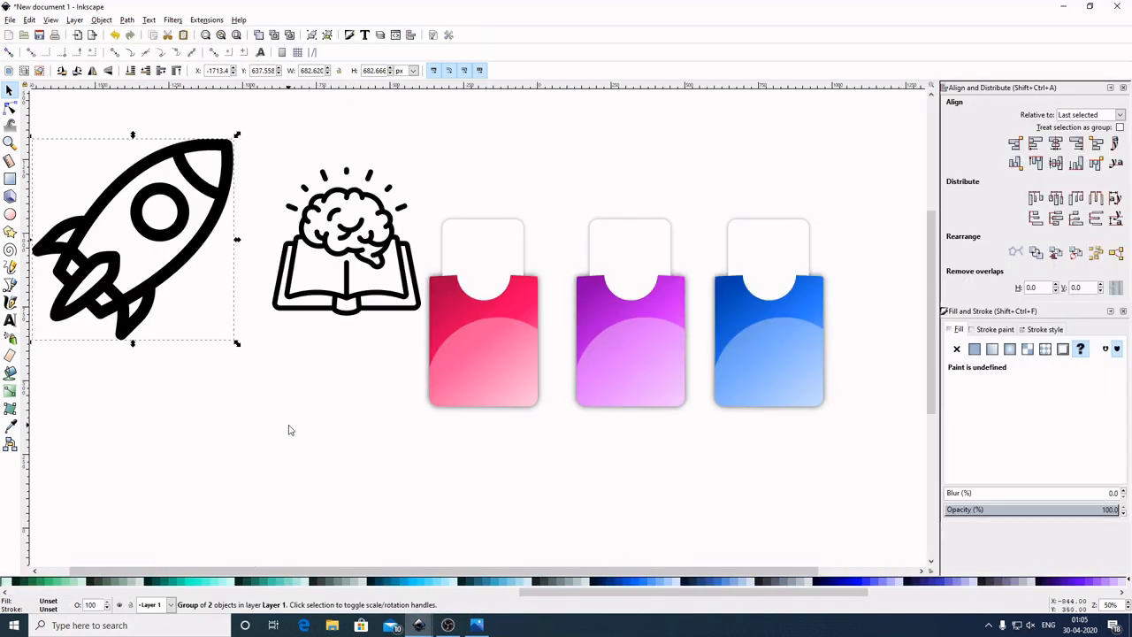
pyautogui.press('ctrl')
pyautogui.hotkey('ctrl', 'v')
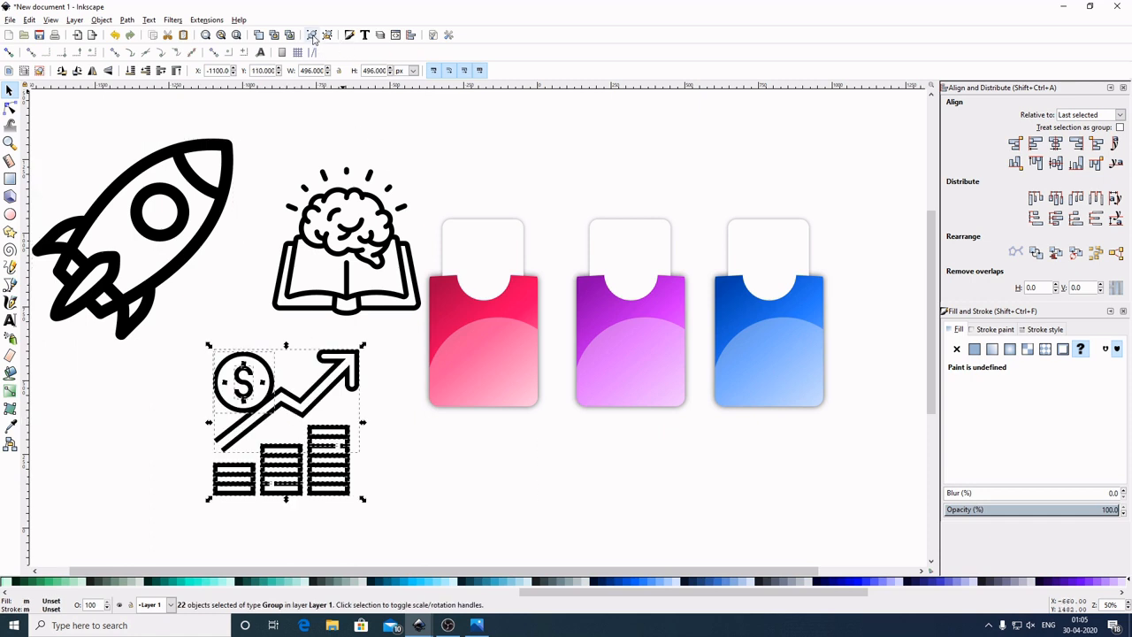
pyautogui.click(313, 36)
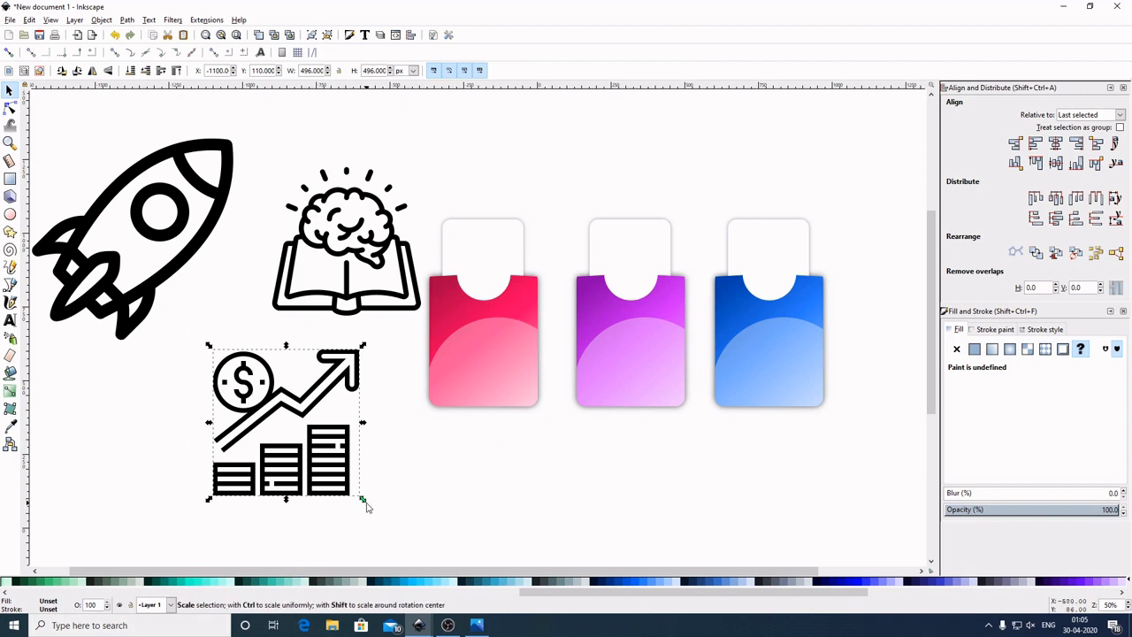
# Scale the growth icon to about 120 px, place it on the blue shape's white card, and centre it on the card's vertical axis
pyautogui.moveTo(364, 500); pyautogui.dragTo(790, 276)
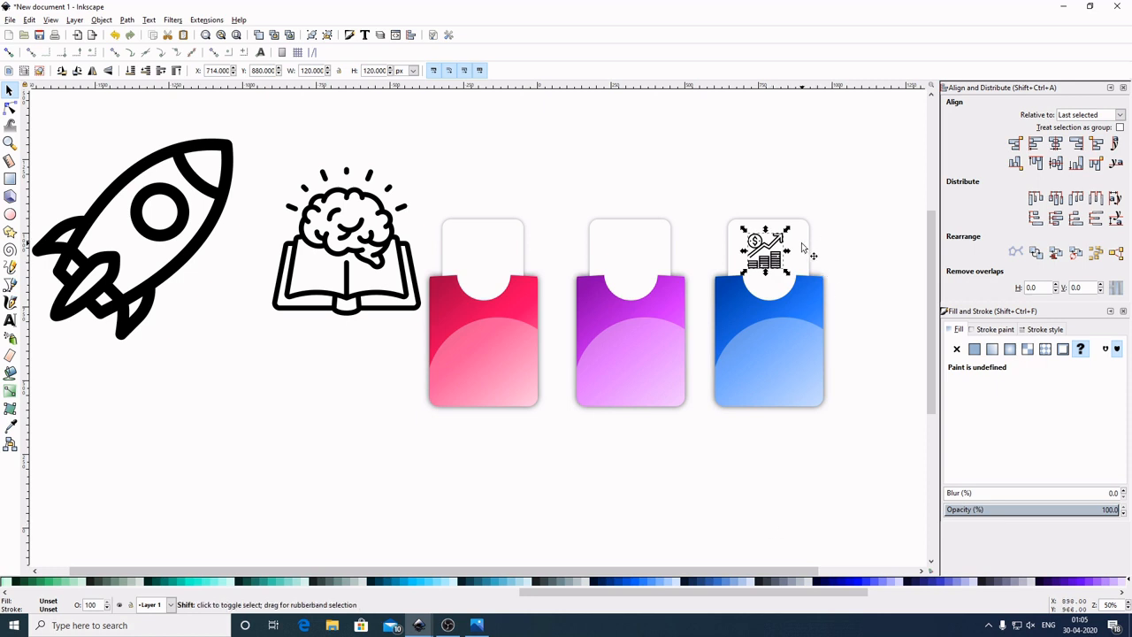
pyautogui.keyDown('shift'); pyautogui.click(803, 248); pyautogui.keyUp('shift')
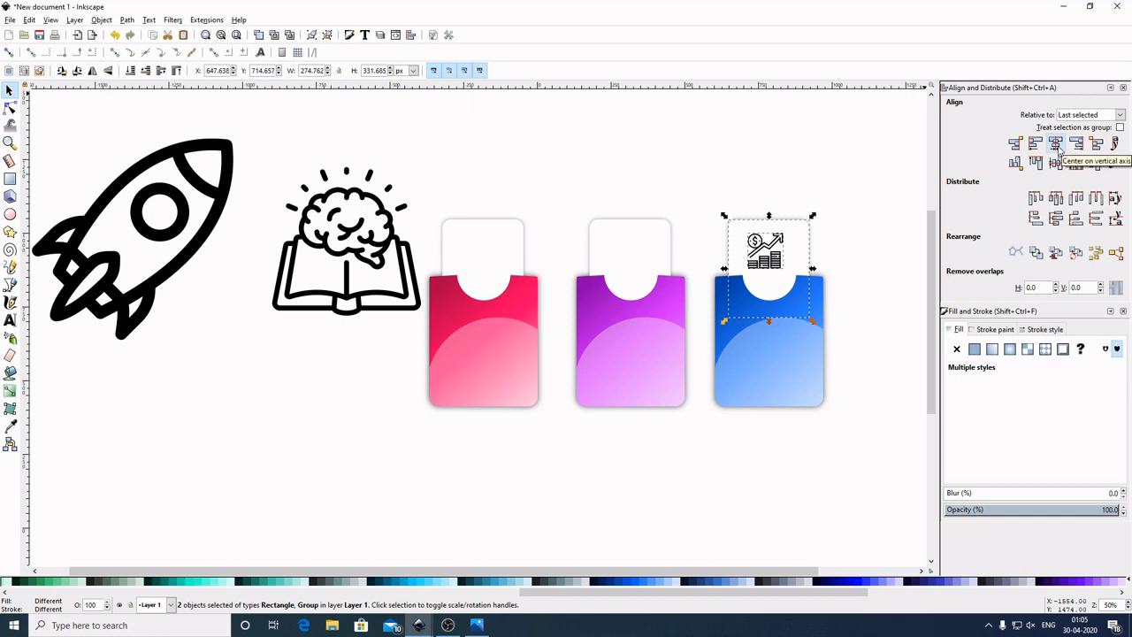
pyautogui.click(1057, 147)
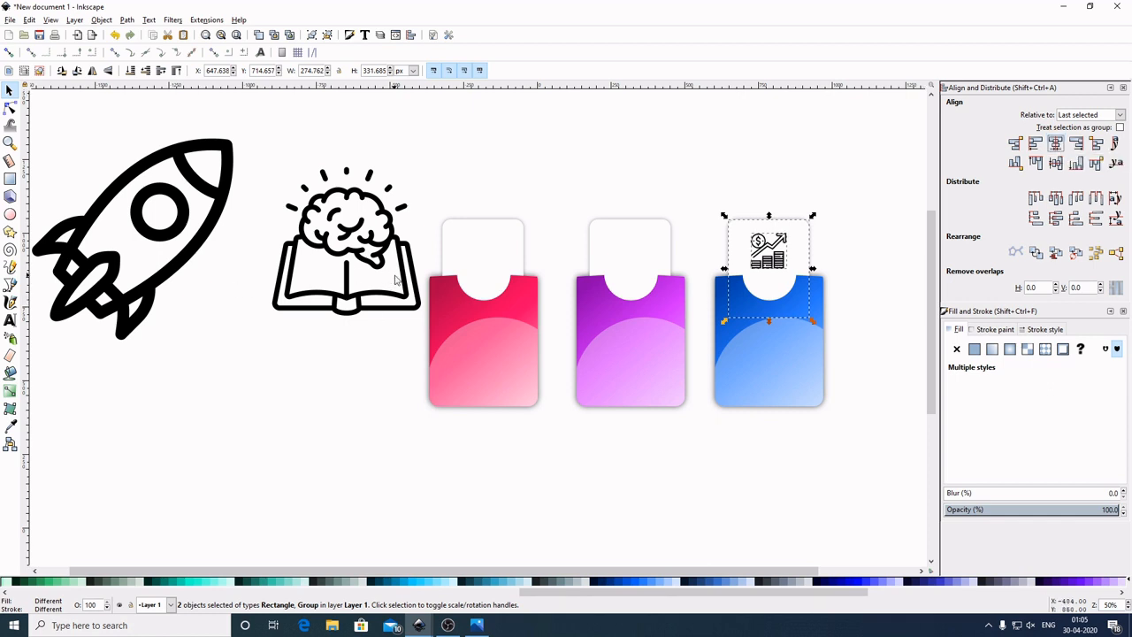
# Scale the book icon to about 152 px, place it on the purple shape's white card, and centre it on the vertical axis
pyautogui.click(372, 254)
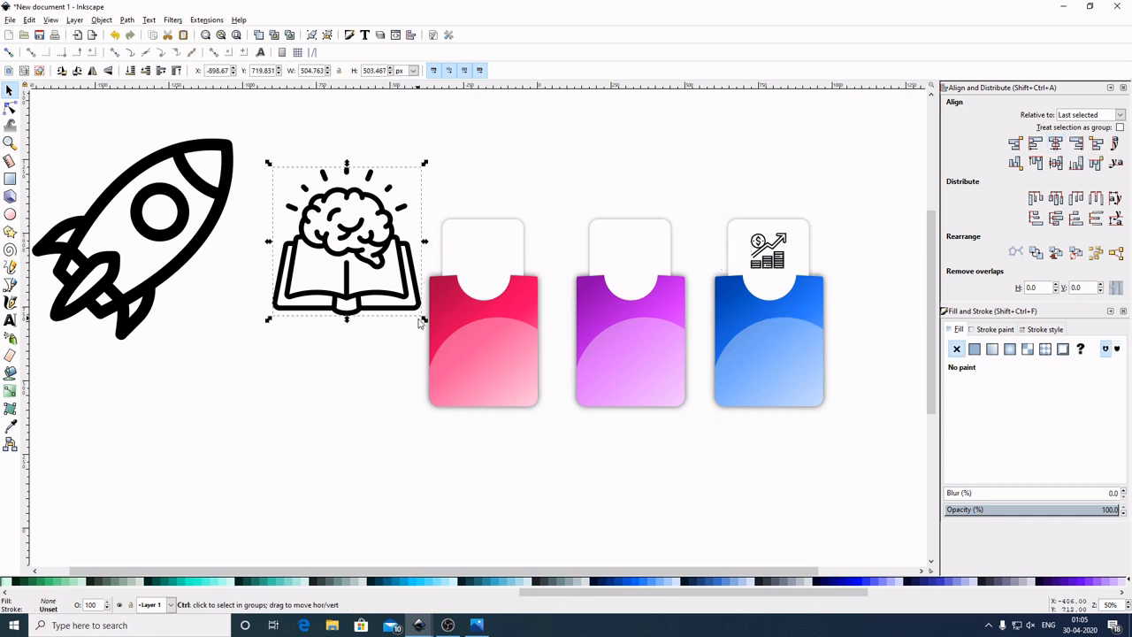
pyautogui.moveTo(426, 321); pyautogui.dragTo(652, 280)
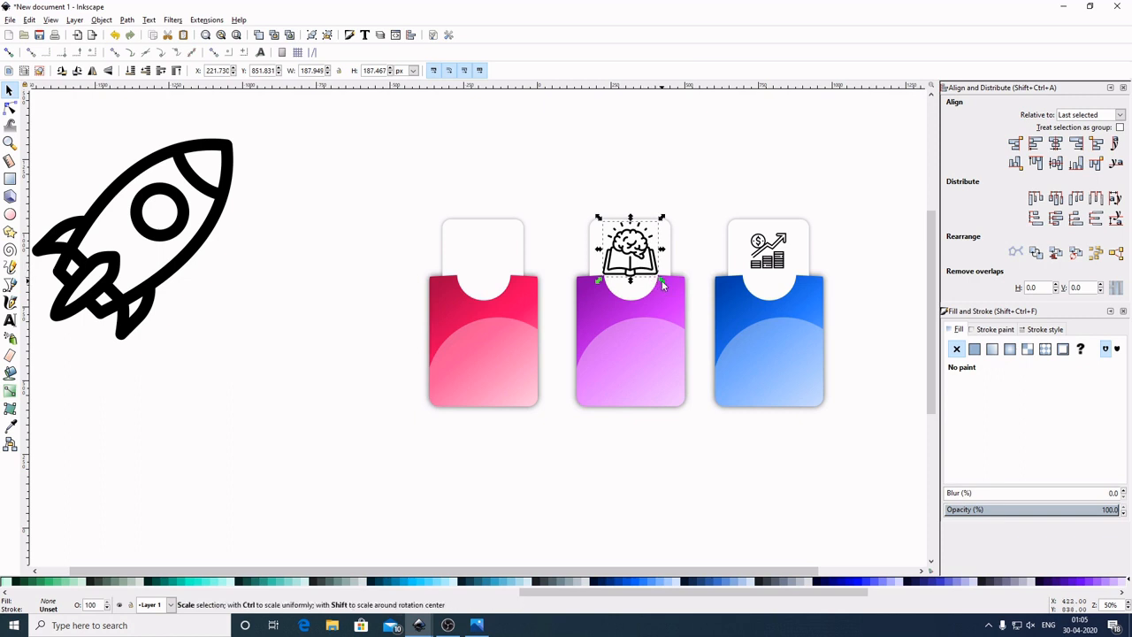
pyautogui.moveTo(663, 283); pyautogui.dragTo(657, 280)
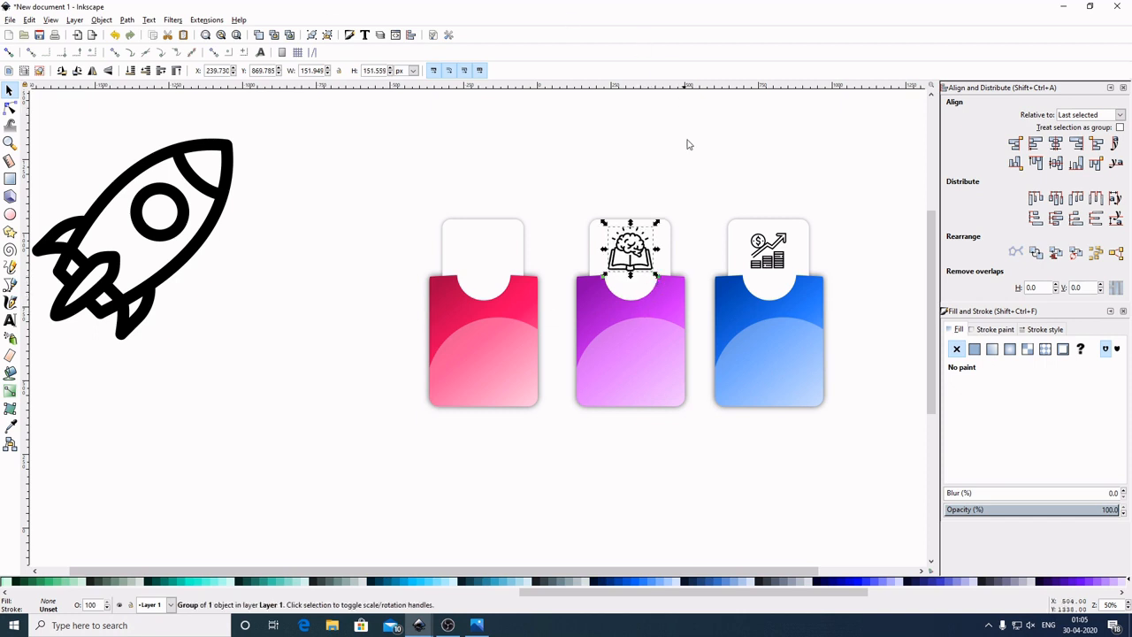
pyautogui.keyDown('shift'); pyautogui.click(668, 241); pyautogui.keyUp('shift')
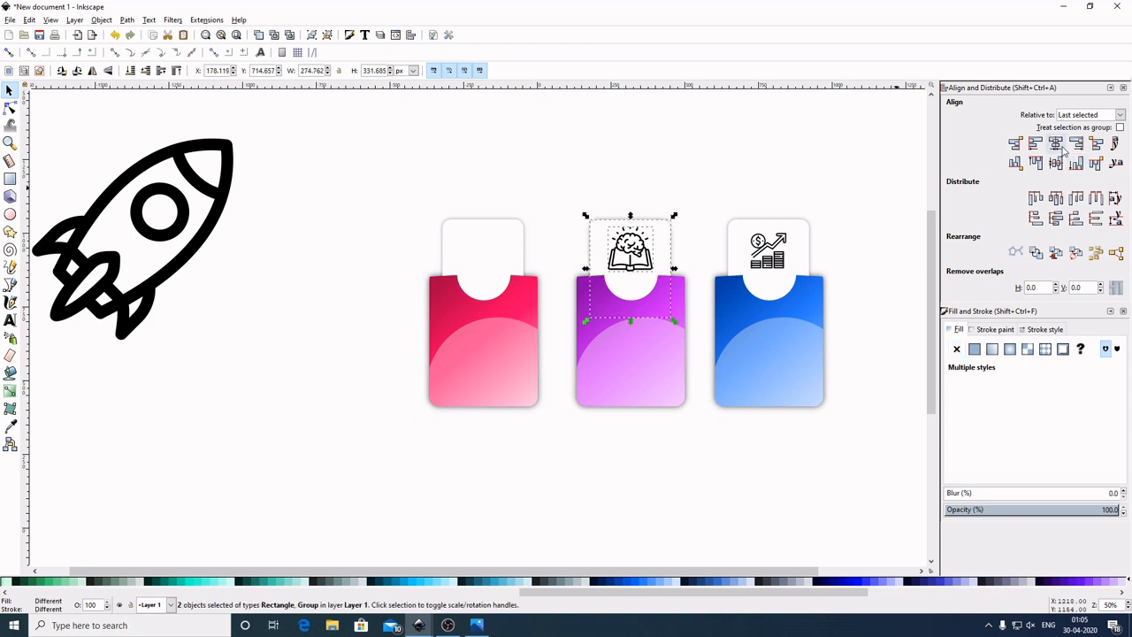
pyautogui.click(1058, 145)
# Scale the rocket to about 131 px, place it on the red shape's white card, centre it on the vertical axis, and deselect everything
pyautogui.click(215, 251)
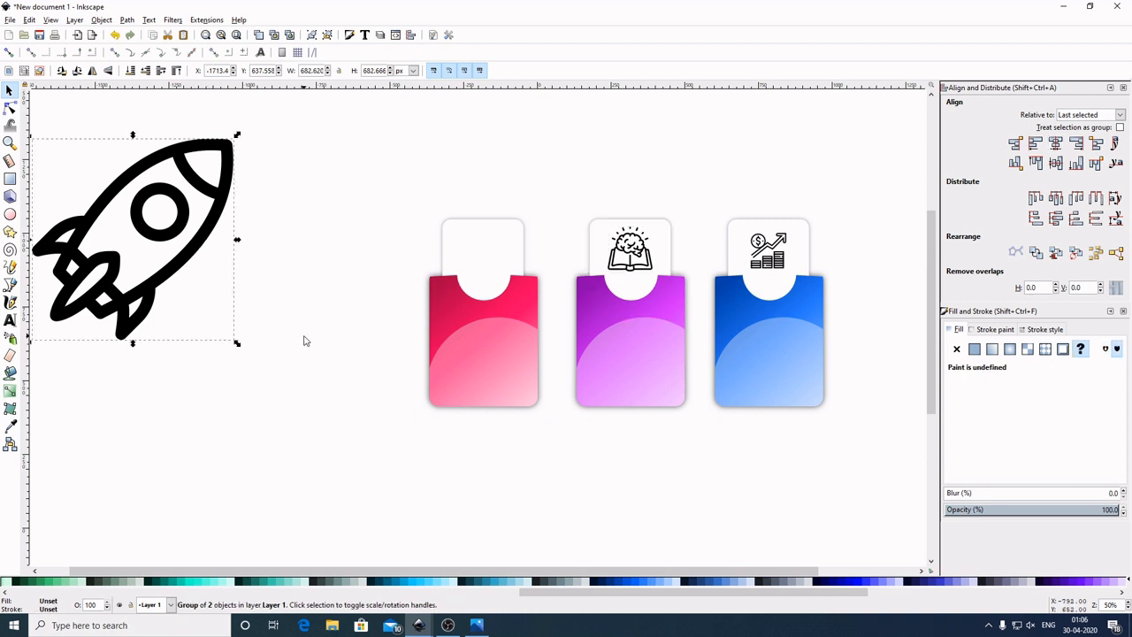
pyautogui.moveTo(237, 345); pyautogui.dragTo(173, 280)
pyautogui.moveTo(142, 246); pyautogui.dragTo(491, 259)
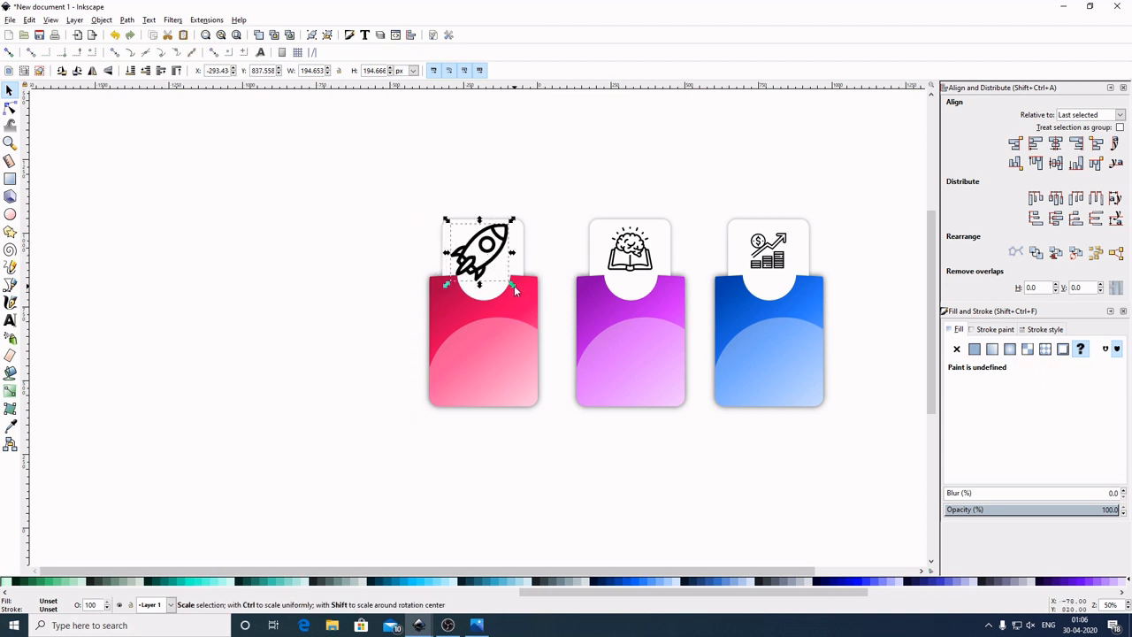
pyautogui.moveTo(513, 288); pyautogui.dragTo(499, 267)
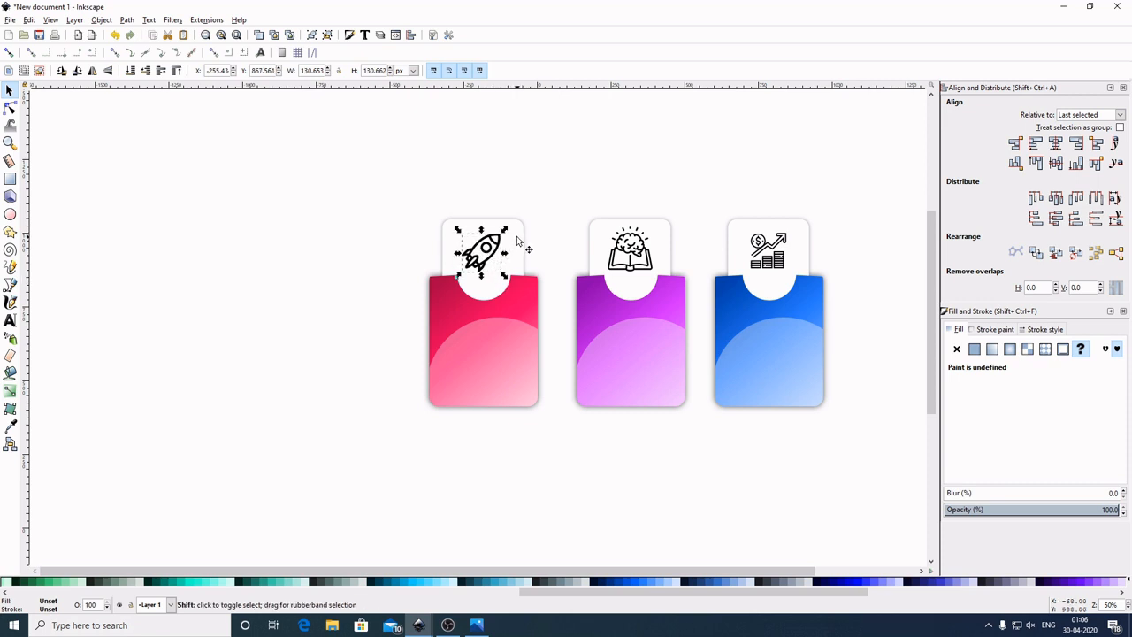
pyautogui.keyDown('shift'); pyautogui.click(517, 240); pyautogui.keyUp('shift')
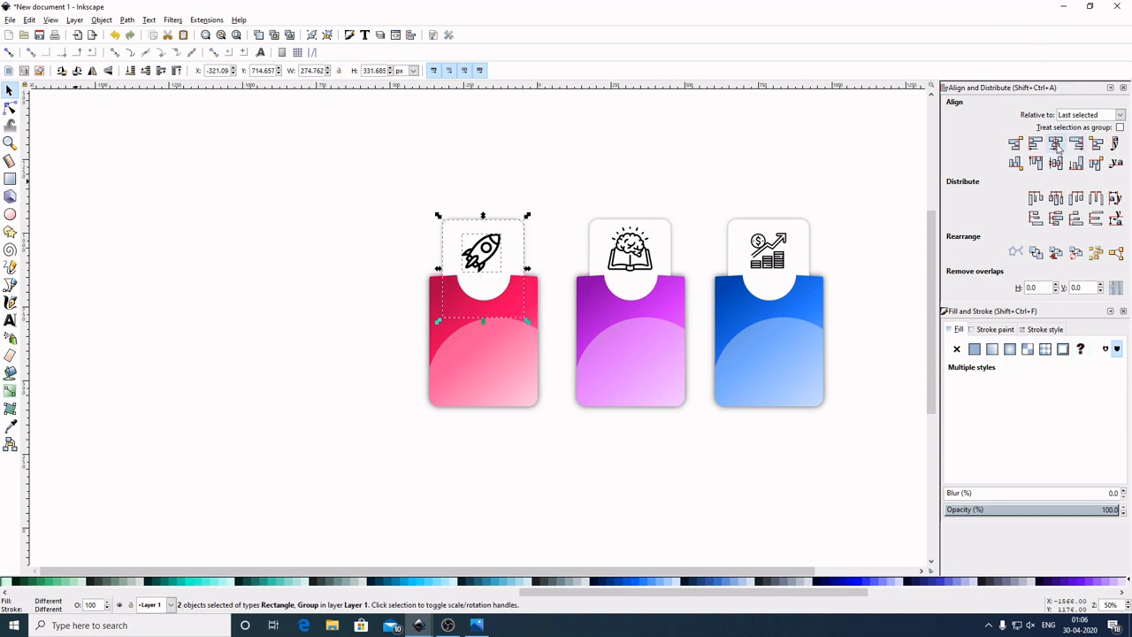
pyautogui.click(1056, 146)
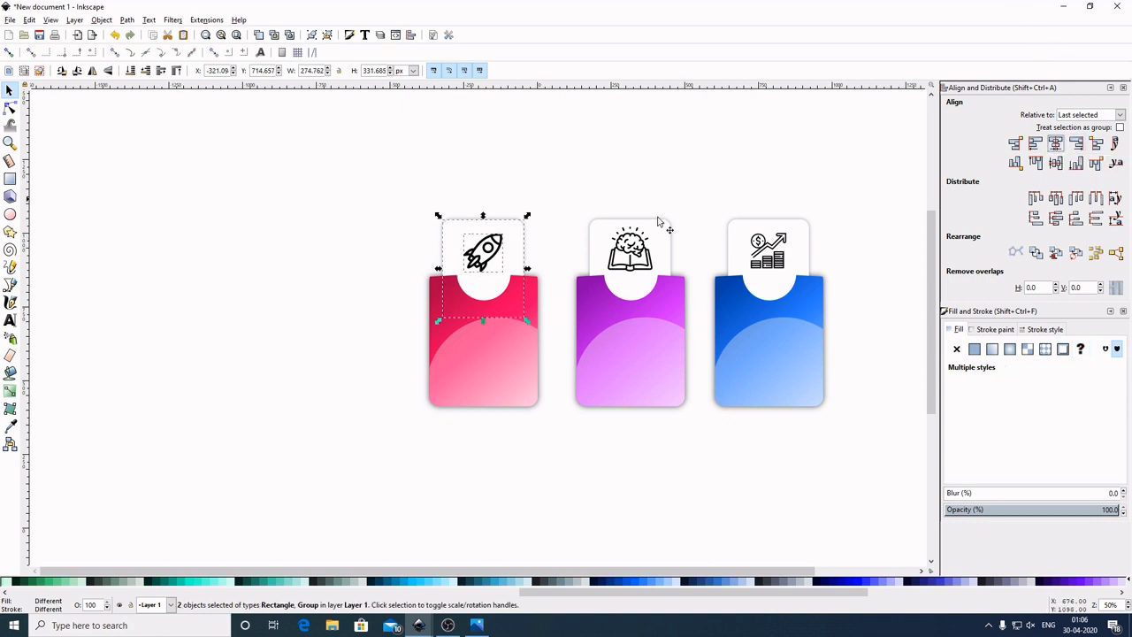
pyautogui.click(220, 190)
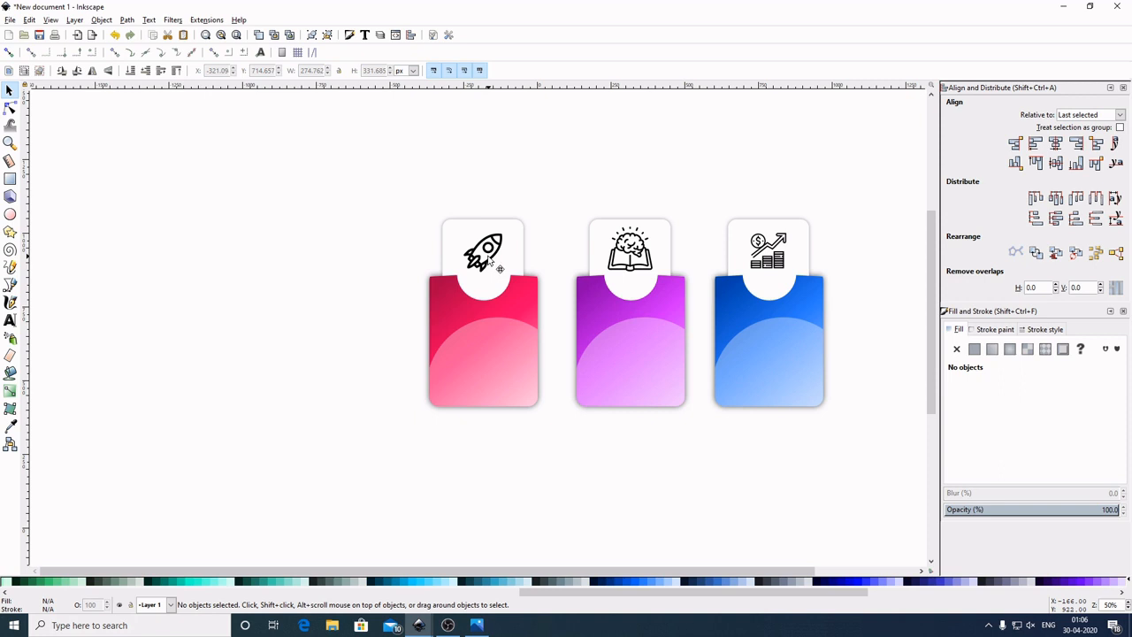
# Enlarge the rocket to about 147 px, and centre the rocket, book and growth icons on a common horizontal axis
pyautogui.click(499, 269)
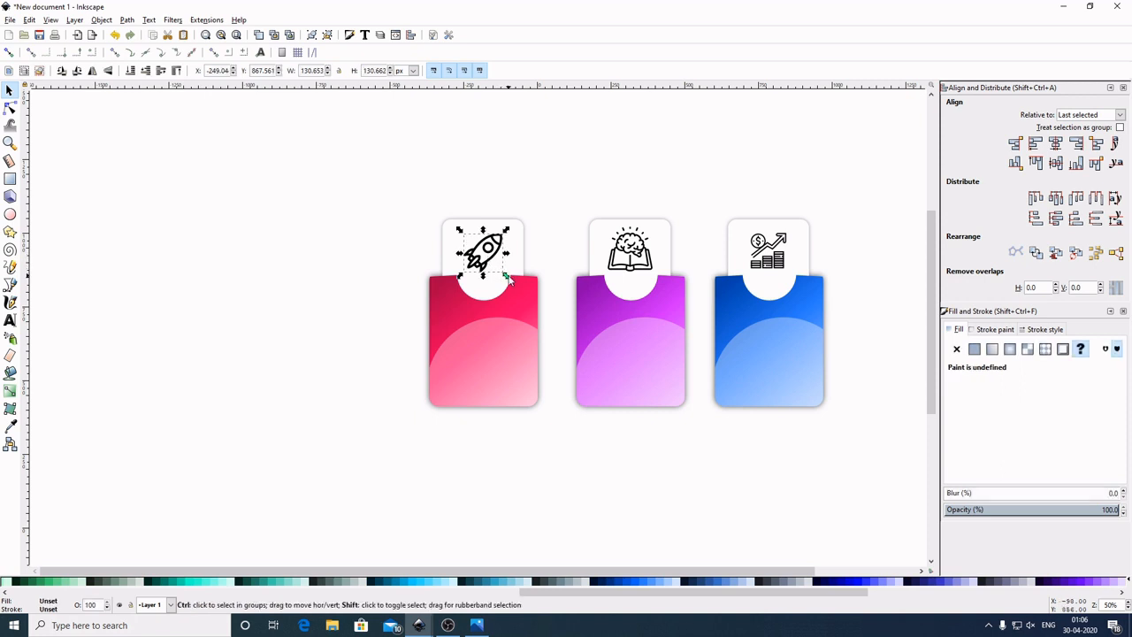
pyautogui.moveTo(508, 277); pyautogui.dragTo(512, 281)
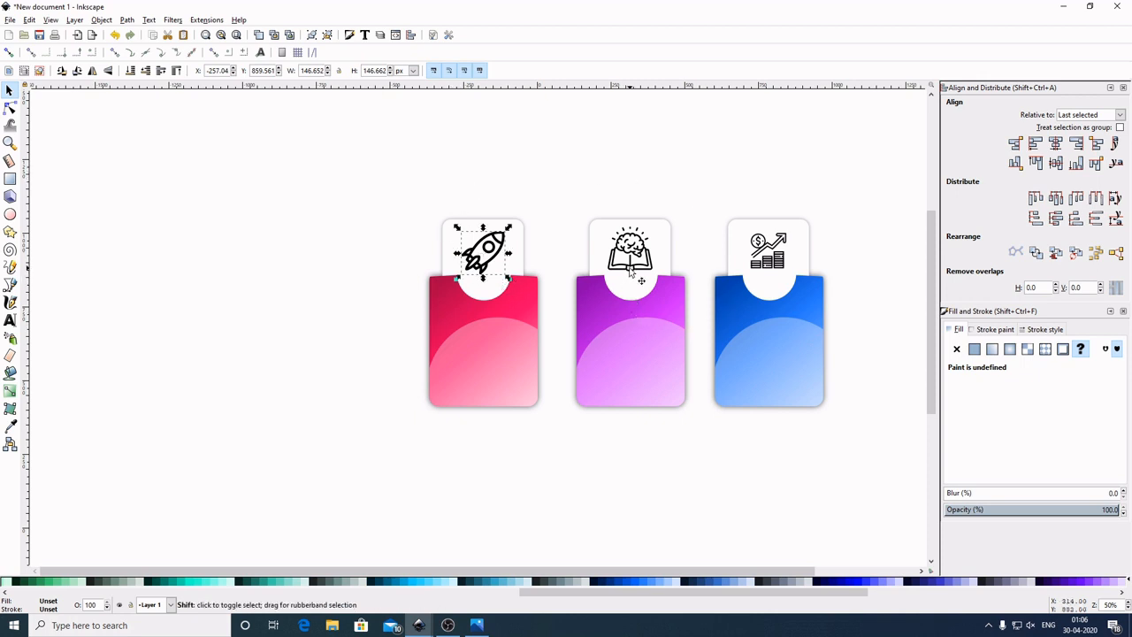
pyautogui.keyDown('shift'); pyautogui.click(631, 272); pyautogui.keyUp('shift')
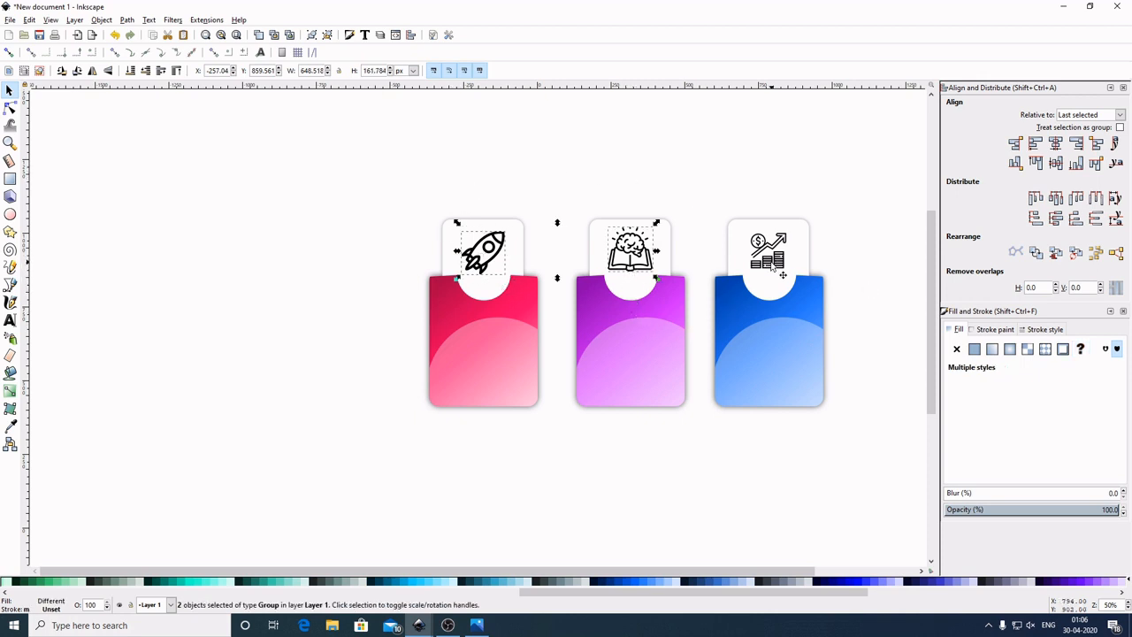
pyautogui.keyDown('shift'); pyautogui.click(772, 265); pyautogui.keyUp('shift')
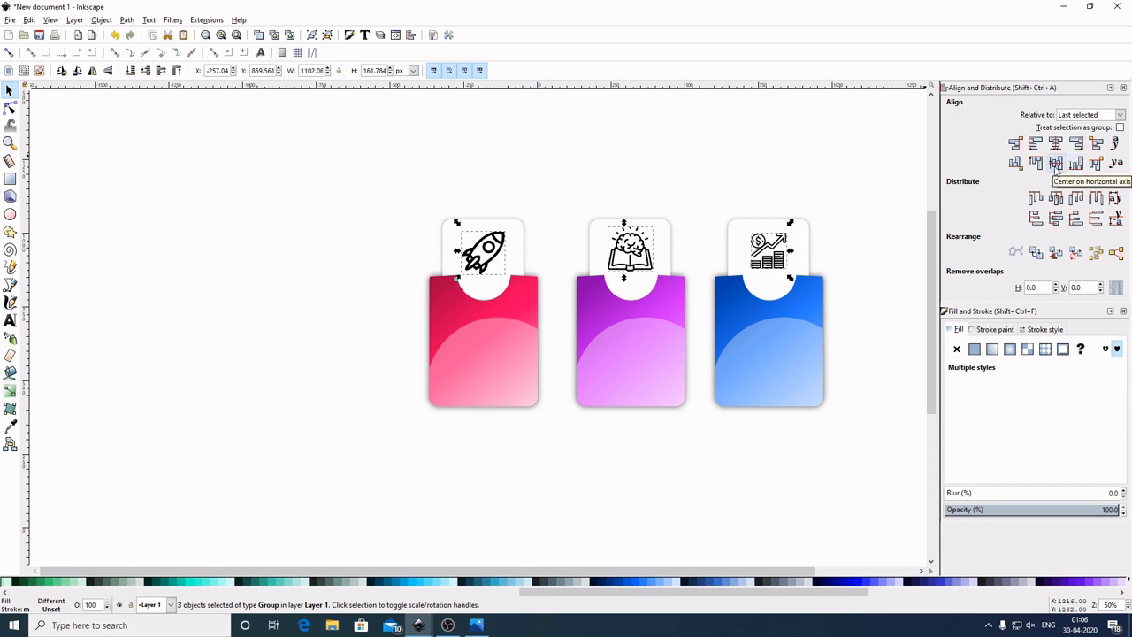
pyautogui.click(1055, 164)
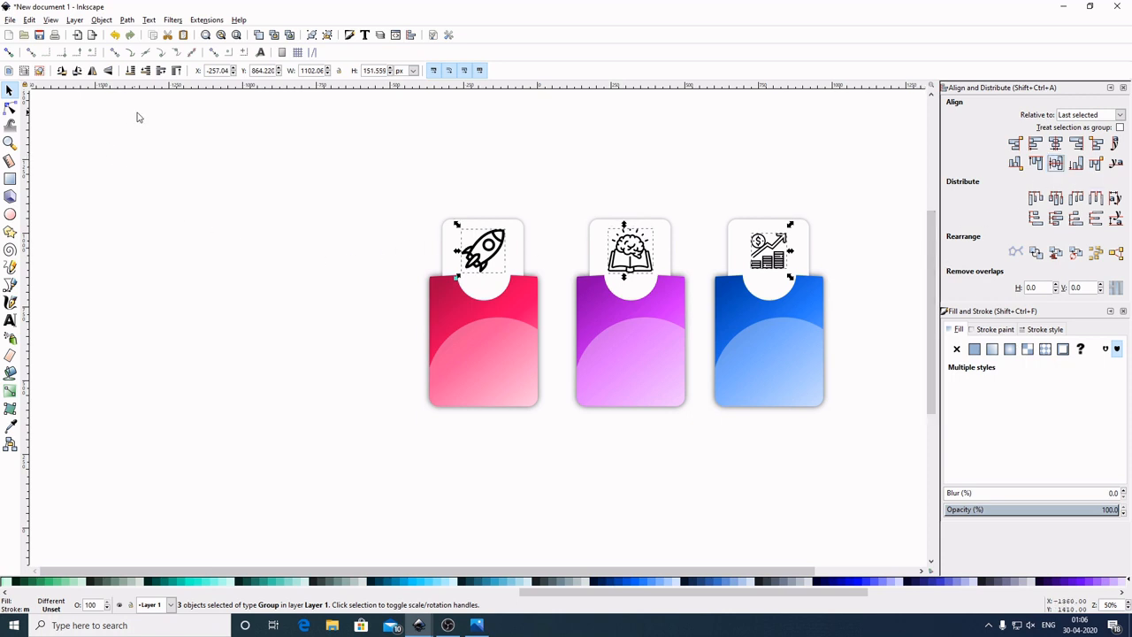
pyautogui.click(146, 207)
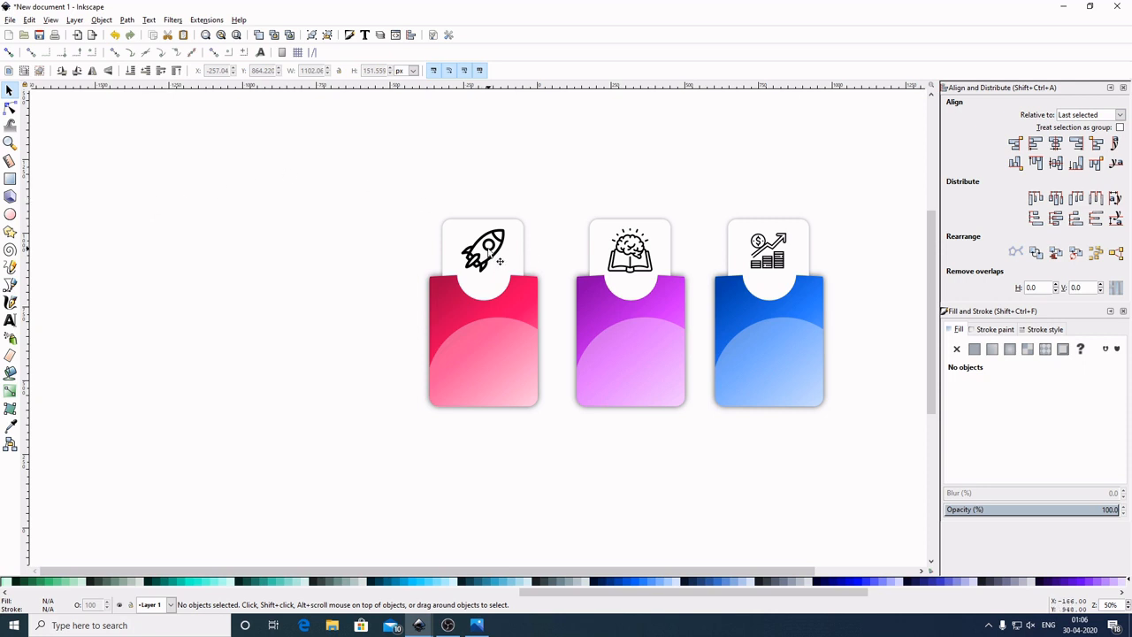
# Fill the rocket icon with pink-red ff0066 and the book icon with purple cc00ff
pyautogui.click(498, 262)
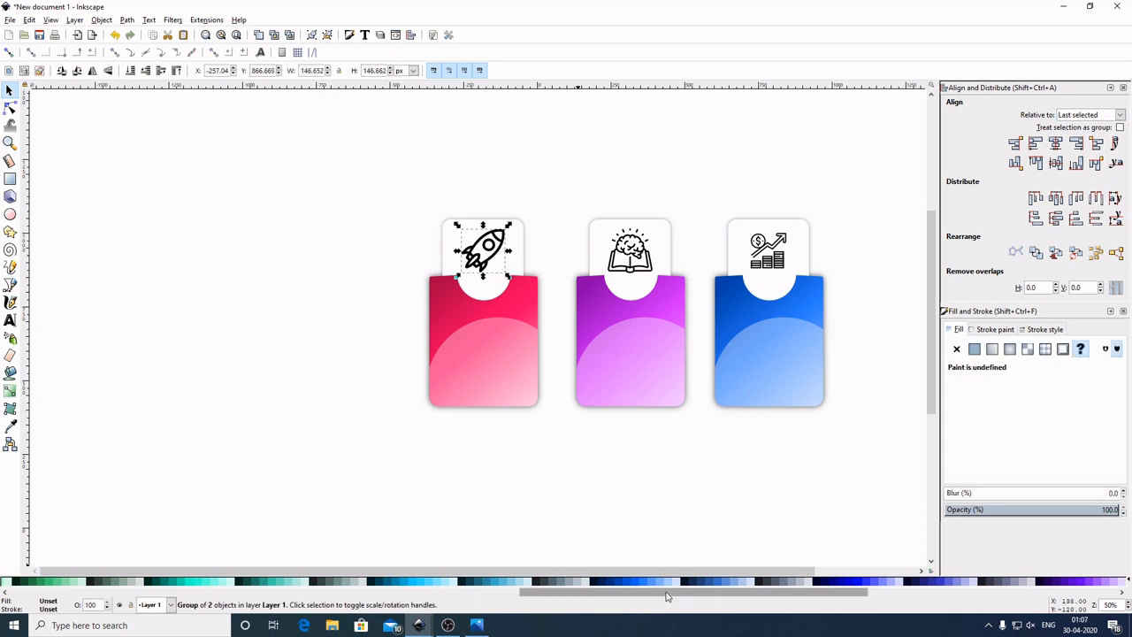
pyautogui.moveTo(667, 596); pyautogui.dragTo(916, 595)
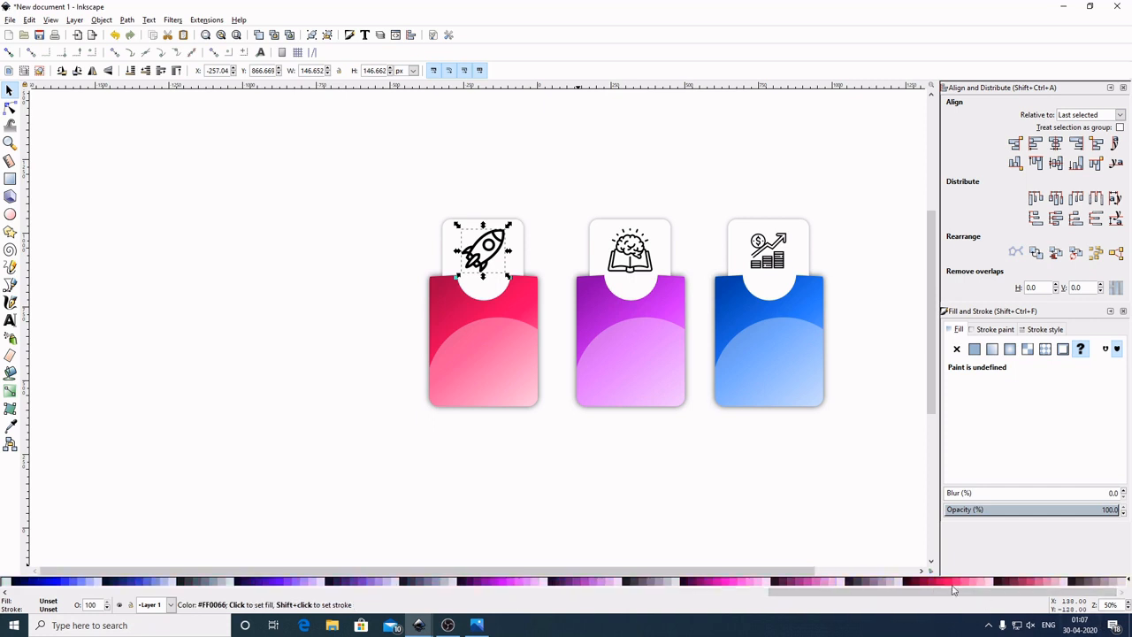
pyautogui.click(954, 586)
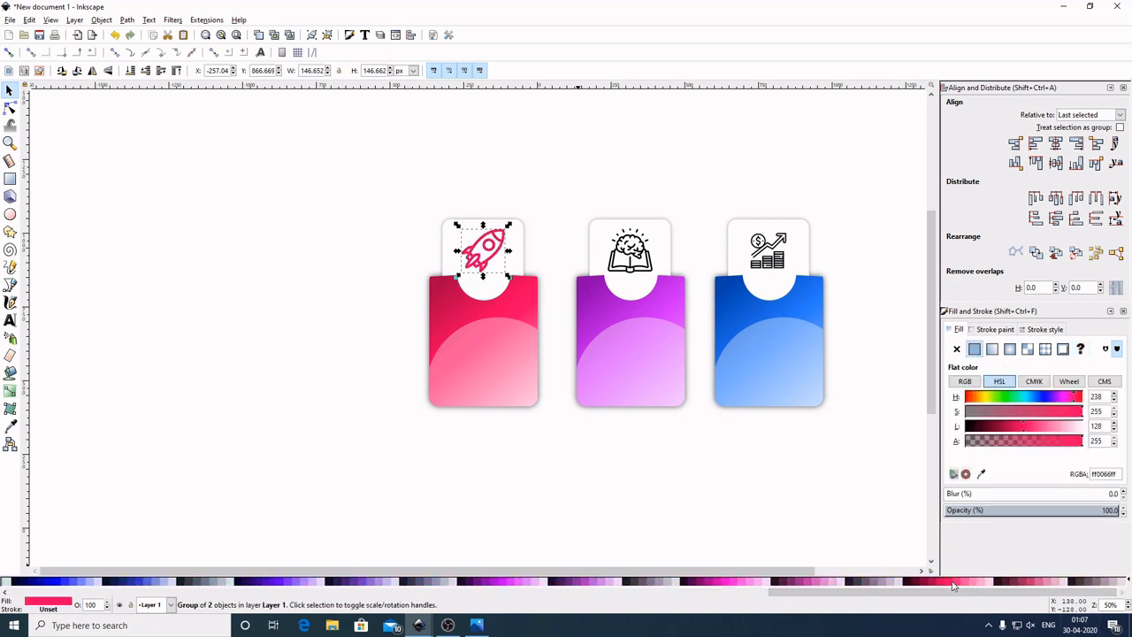
pyautogui.click(635, 274)
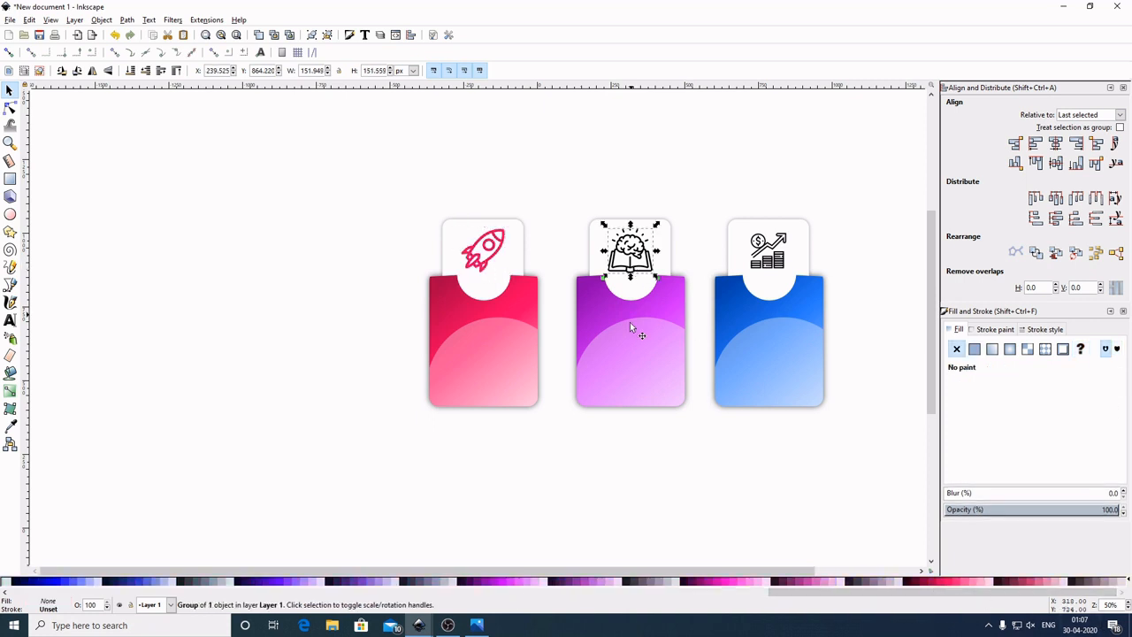
pyautogui.click(503, 585)
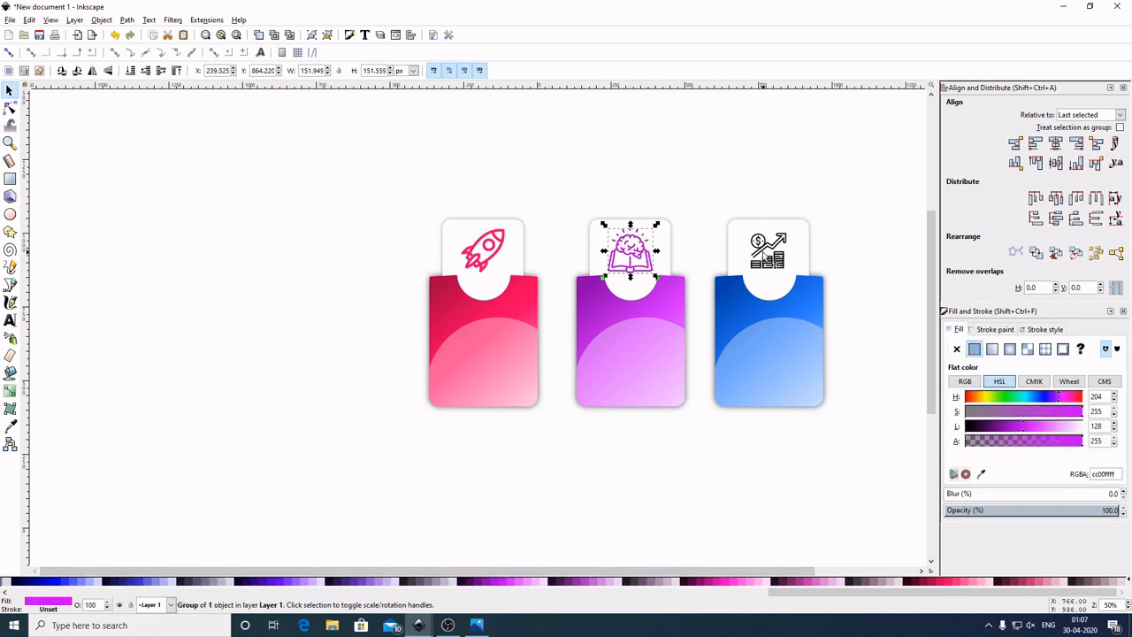
# Fill the growth icon with blue 0066ff and deselect it
pyautogui.click(774, 263)
pyautogui.moveTo(851, 595); pyautogui.dragTo(620, 596)
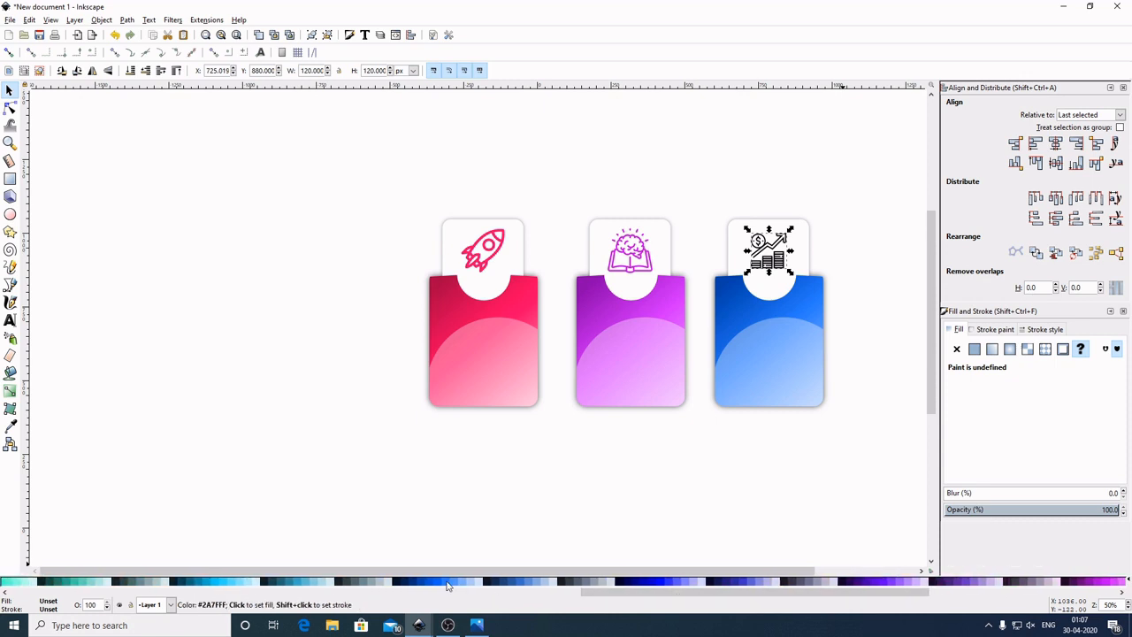
pyautogui.click(436, 585)
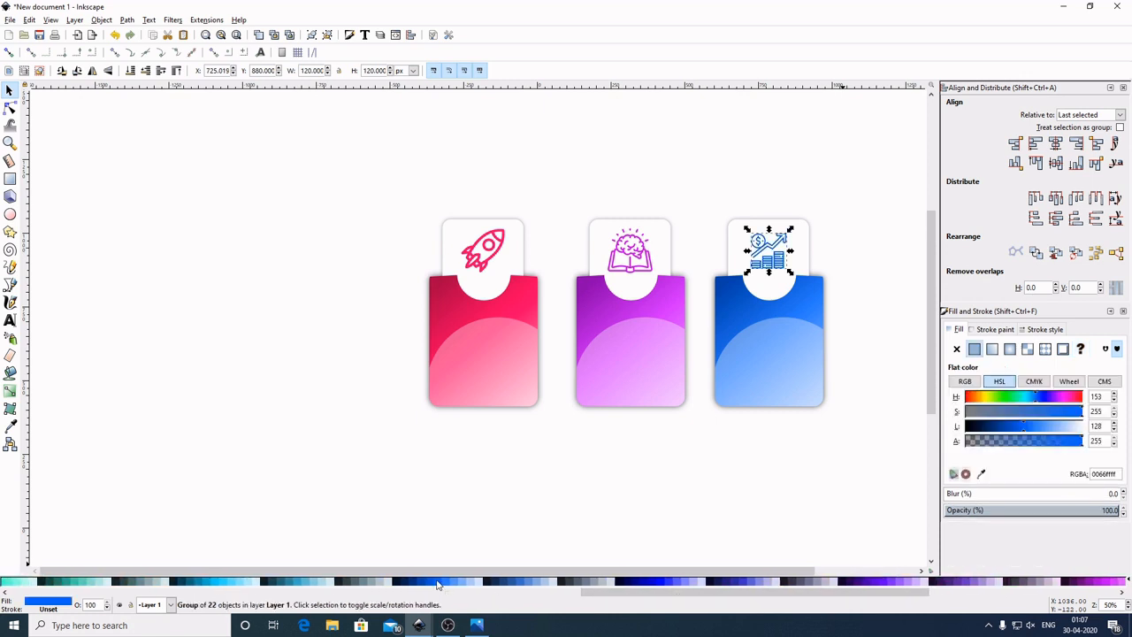
pyautogui.click(161, 182)
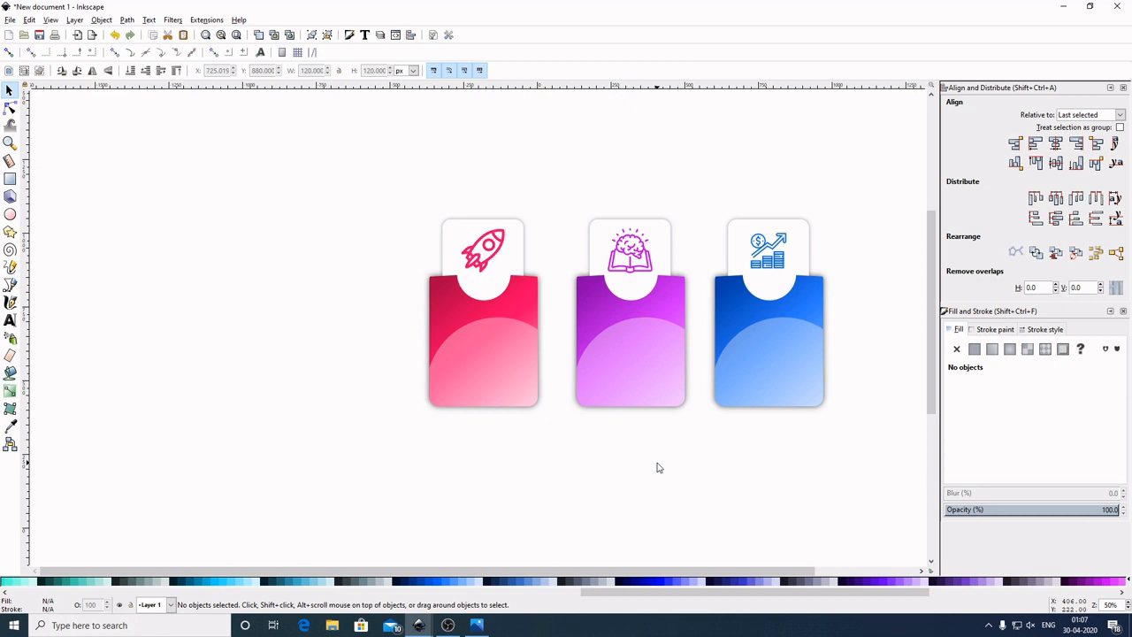
# Stretch the three coloured shapes downward together with their highlights and shadows, to an overall height of about 580 px
pyautogui.click(523, 308)
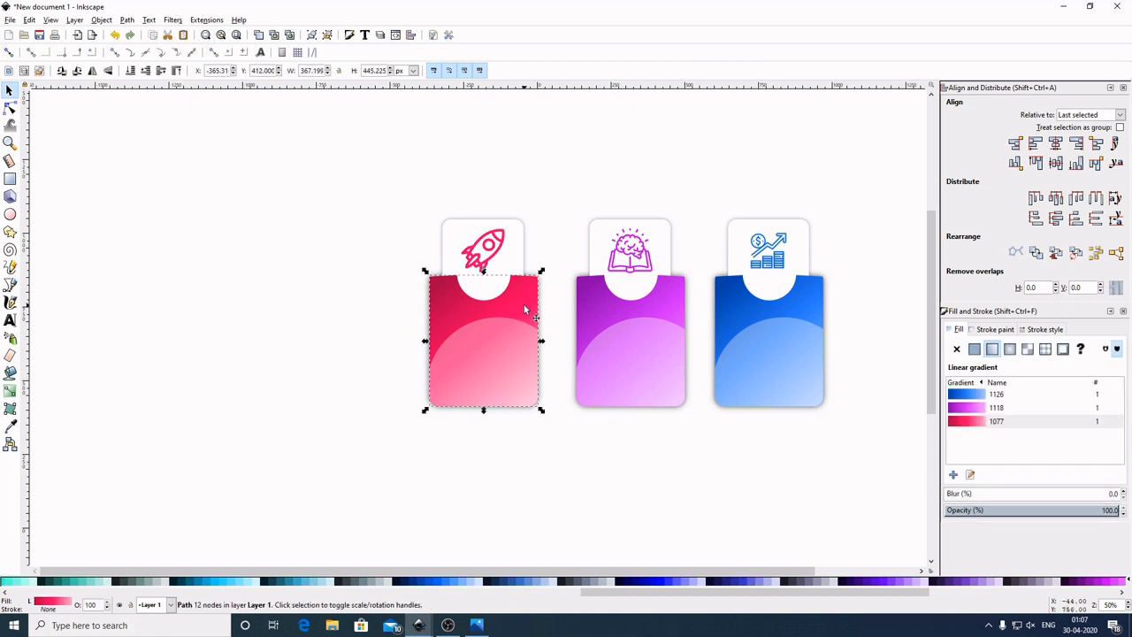
pyautogui.keyDown('shift'); pyautogui.click(670, 301); pyautogui.keyUp('shift')
pyautogui.keyDown('shift'); pyautogui.click(805, 301); pyautogui.keyUp('shift')
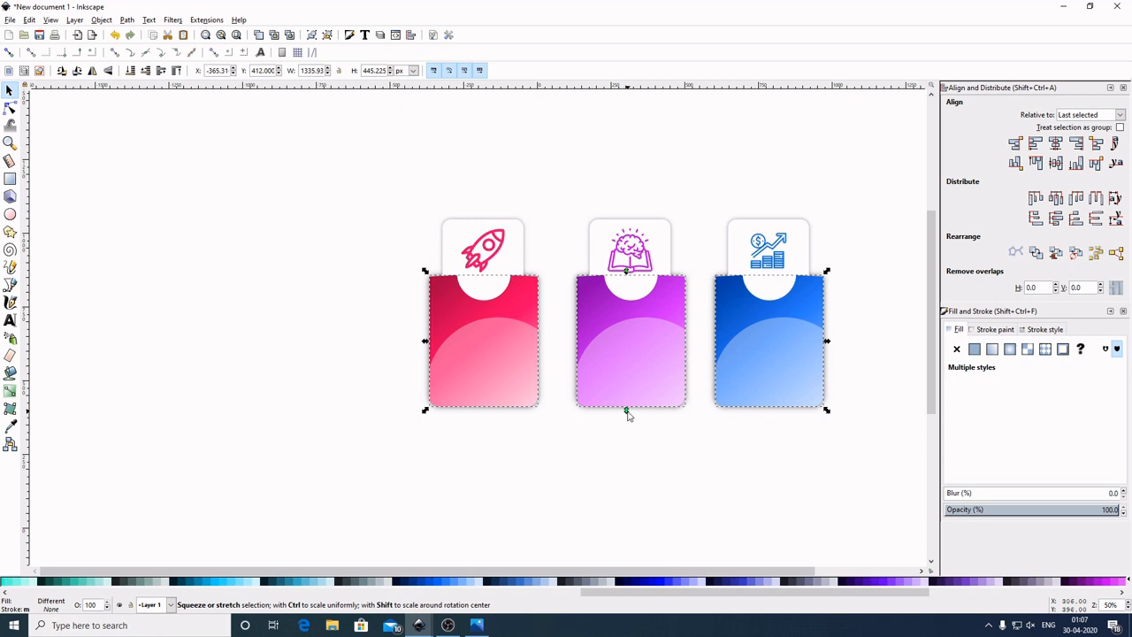
pyautogui.keyDown('shift'); pyautogui.click(499, 365); pyautogui.keyUp('shift')
pyautogui.moveTo(627, 417); pyautogui.dragTo(629, 439)
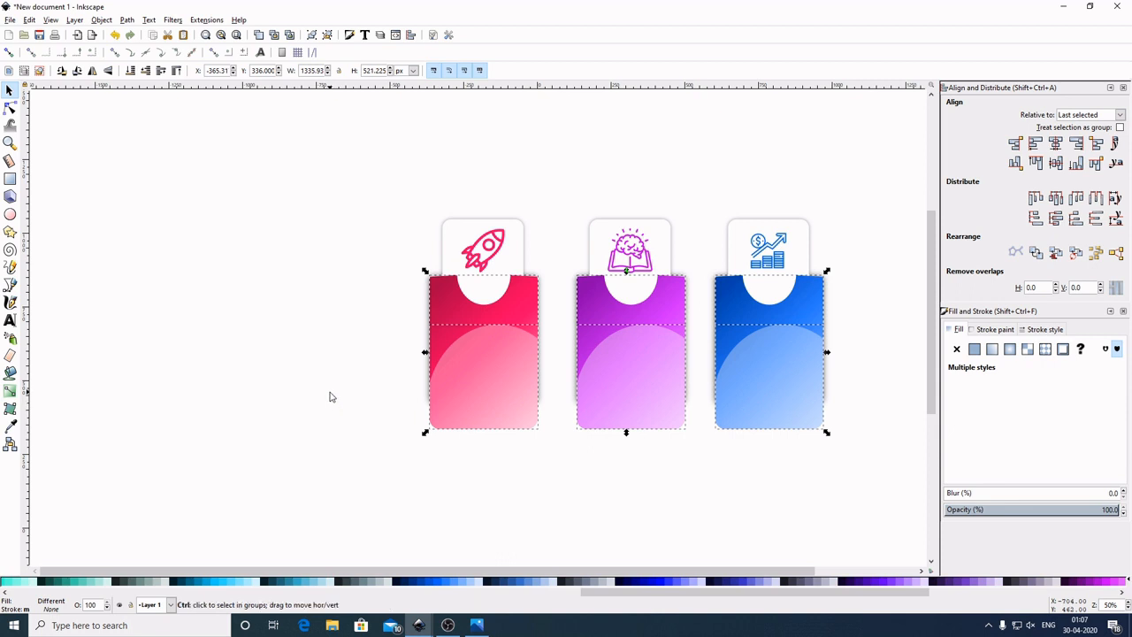
pyautogui.hotkey('ctrl', 'z')
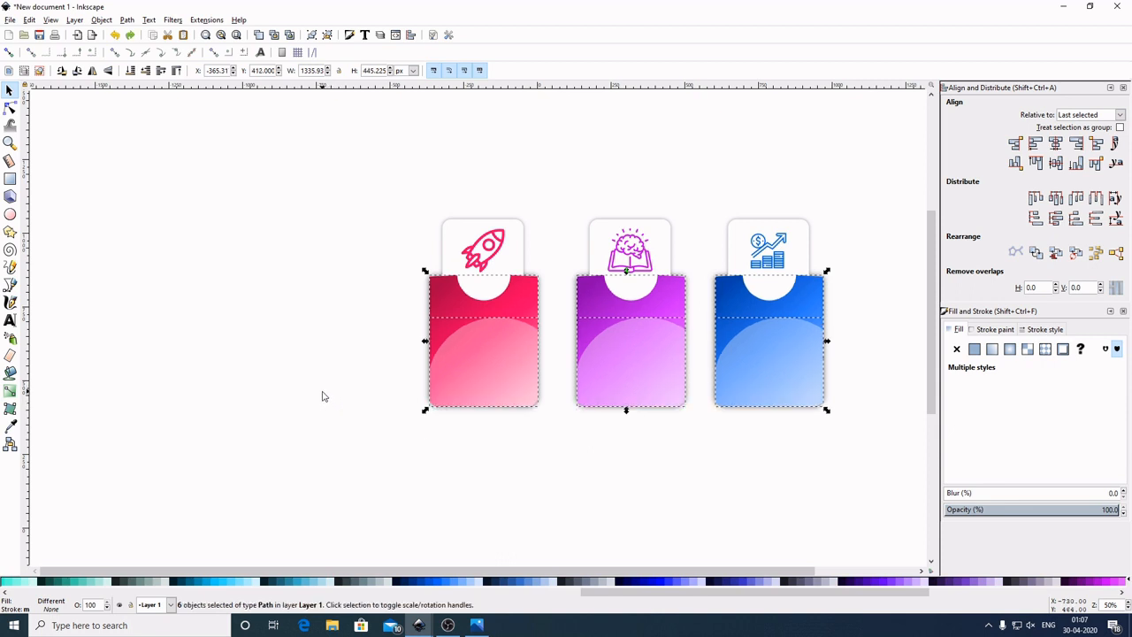
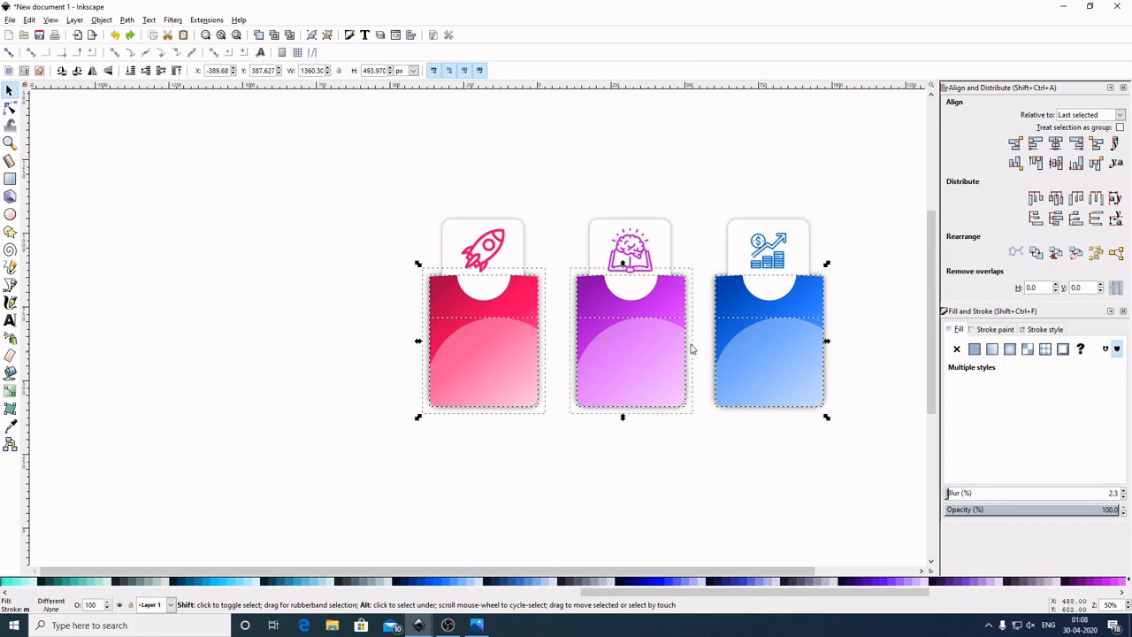
pyautogui.keyDown('shift'); pyautogui.click(794, 363); pyautogui.keyUp('shift')
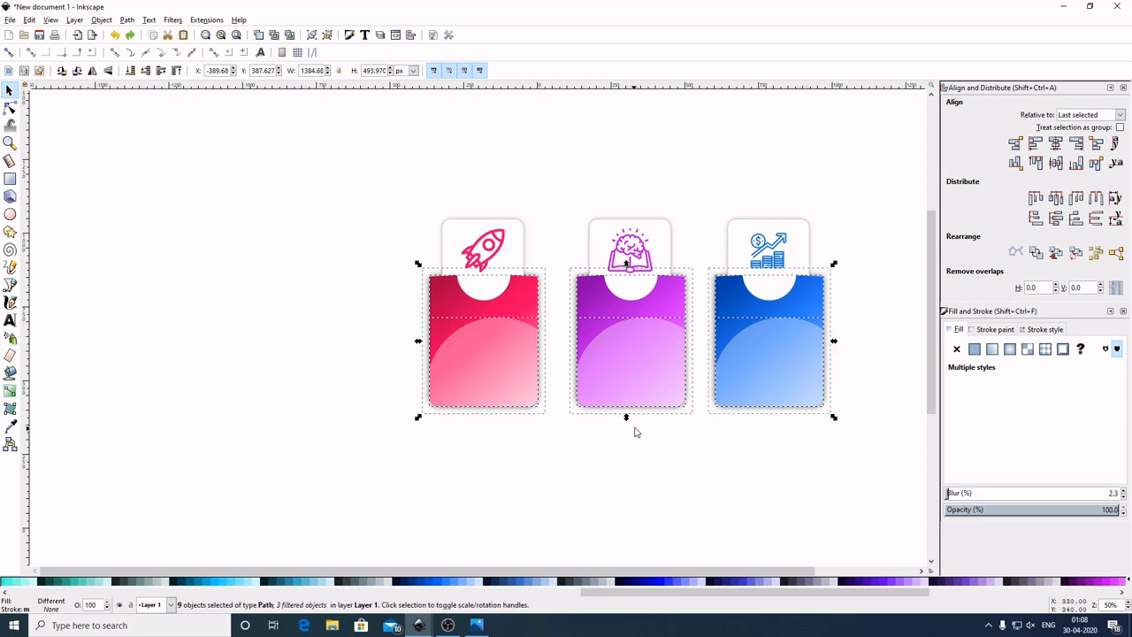
pyautogui.moveTo(626, 419); pyautogui.dragTo(626, 442)
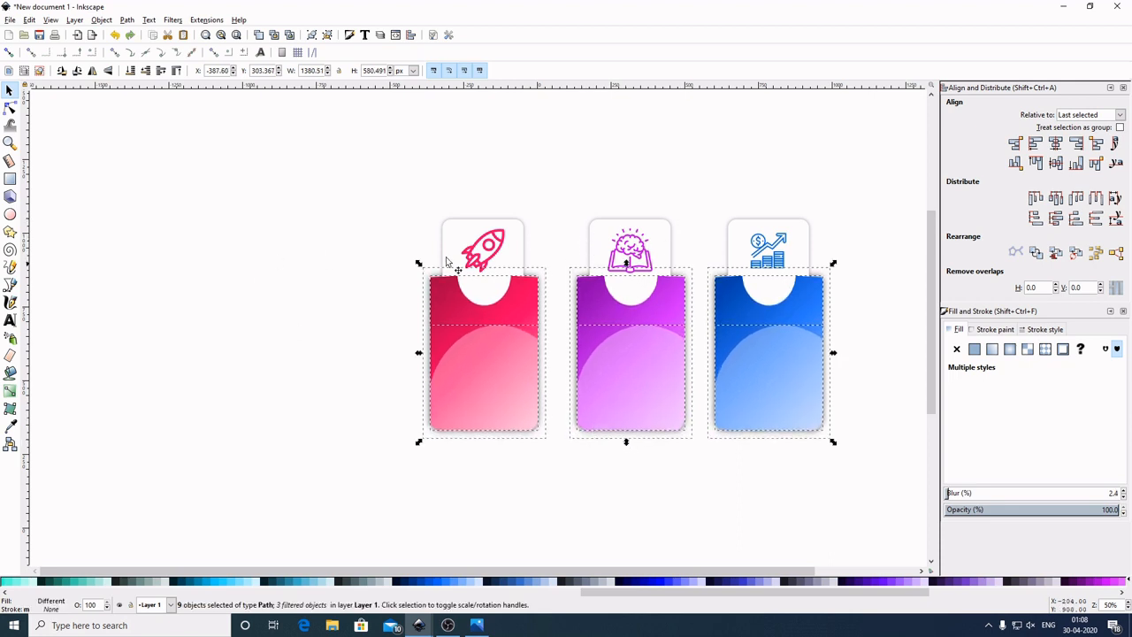
pyautogui.click(164, 175)
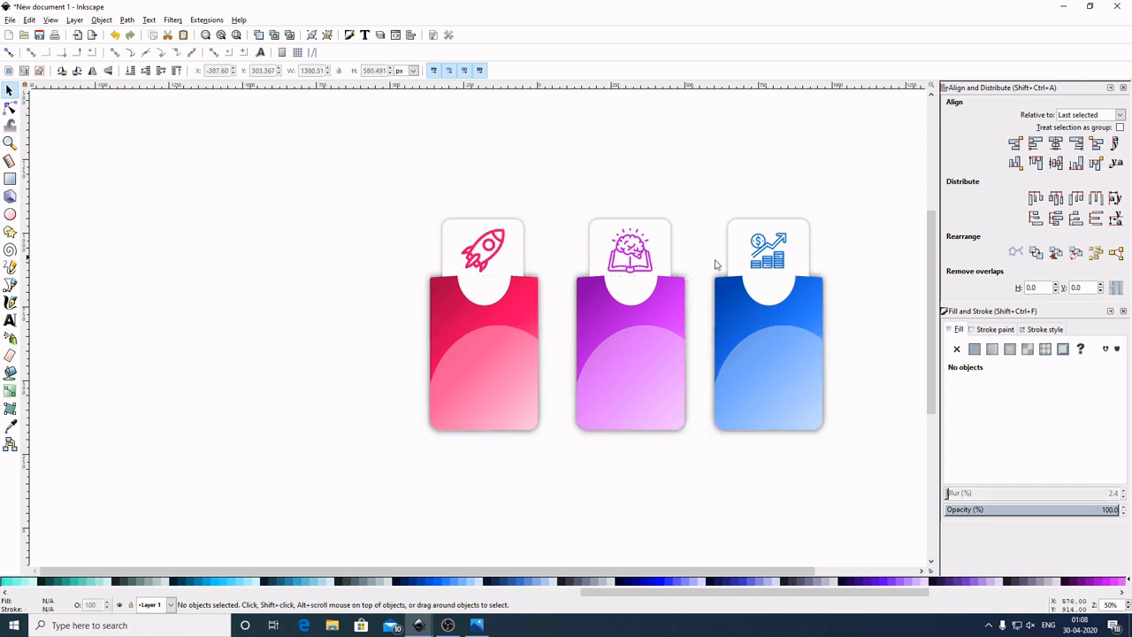
# Add the text "inspire" on the empty canvas beside the red shape
pyautogui.hotkey('ctrl', 'Right')
pyautogui.hotkey('ctrl', 'Right')
pyautogui.hotkey('ctrl', 'Right')
pyautogui.hotkey('ctrl', 'Right')
pyautogui.hotkey('ctrl', 'Right')
pyautogui.keyDown('ctrl'); pyautogui.scroll(1, 792, 321); pyautogui.keyUp('ctrl')
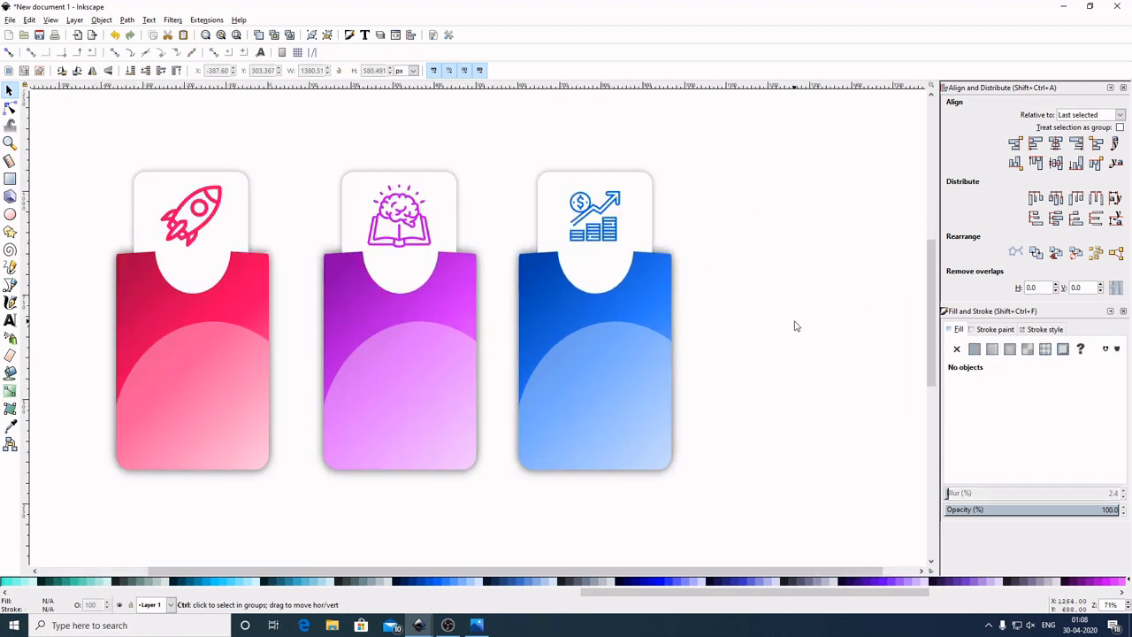
pyautogui.keyDown('shift'); pyautogui.hscroll(-2, 781, 316); pyautogui.keyUp('shift')
pyautogui.moveTo(831, 324); pyautogui.dragTo(869, 308)
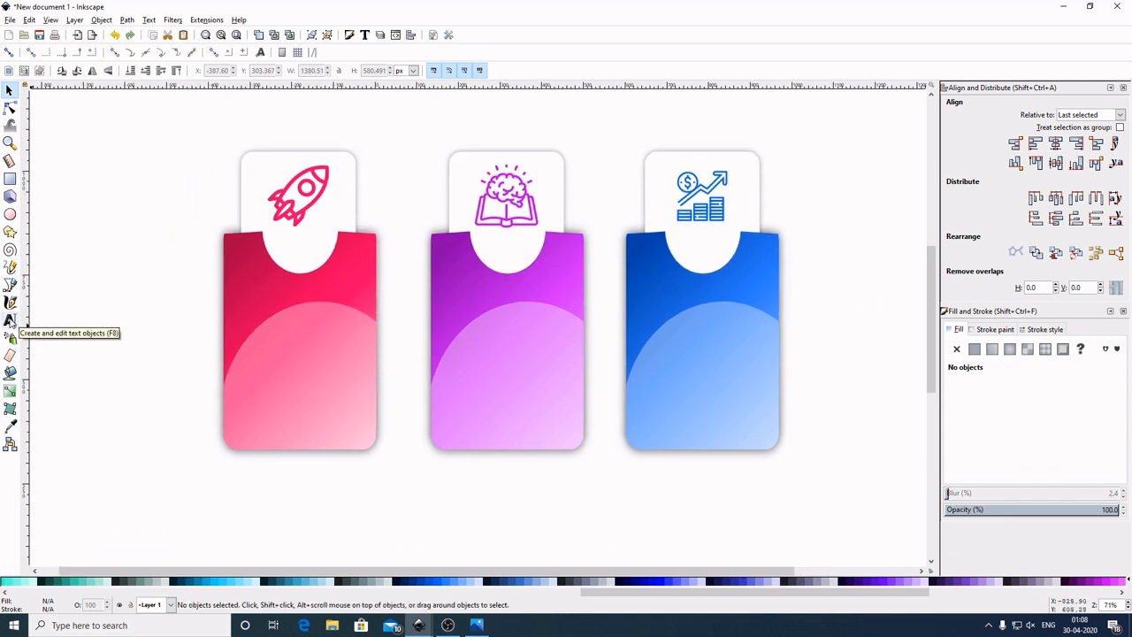
pyautogui.click(11, 320)
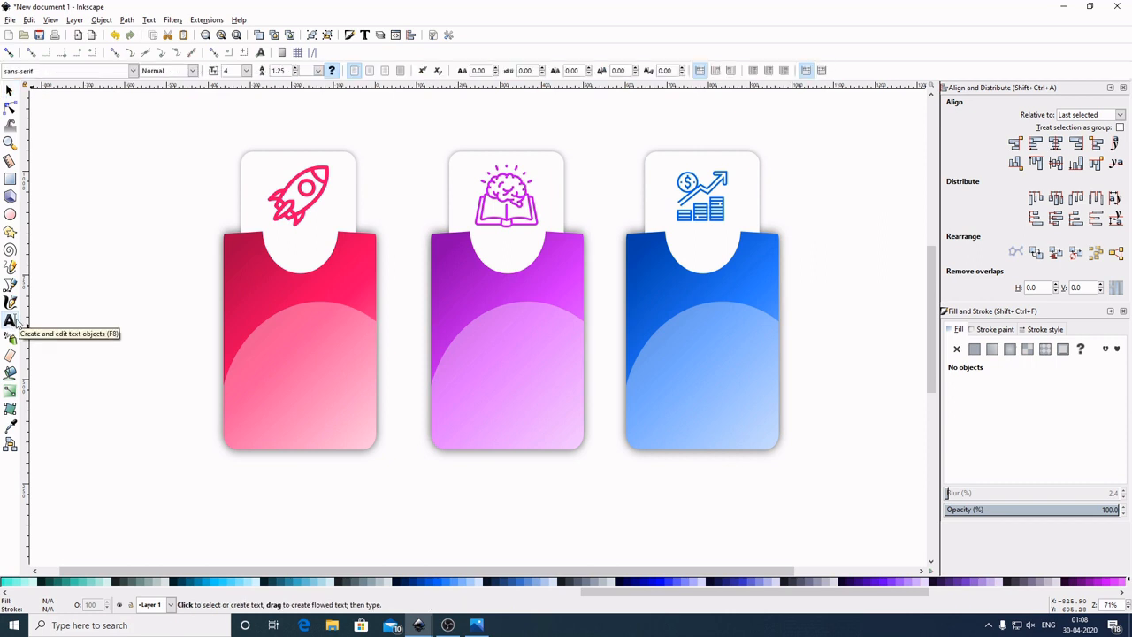
pyautogui.click(82, 253)
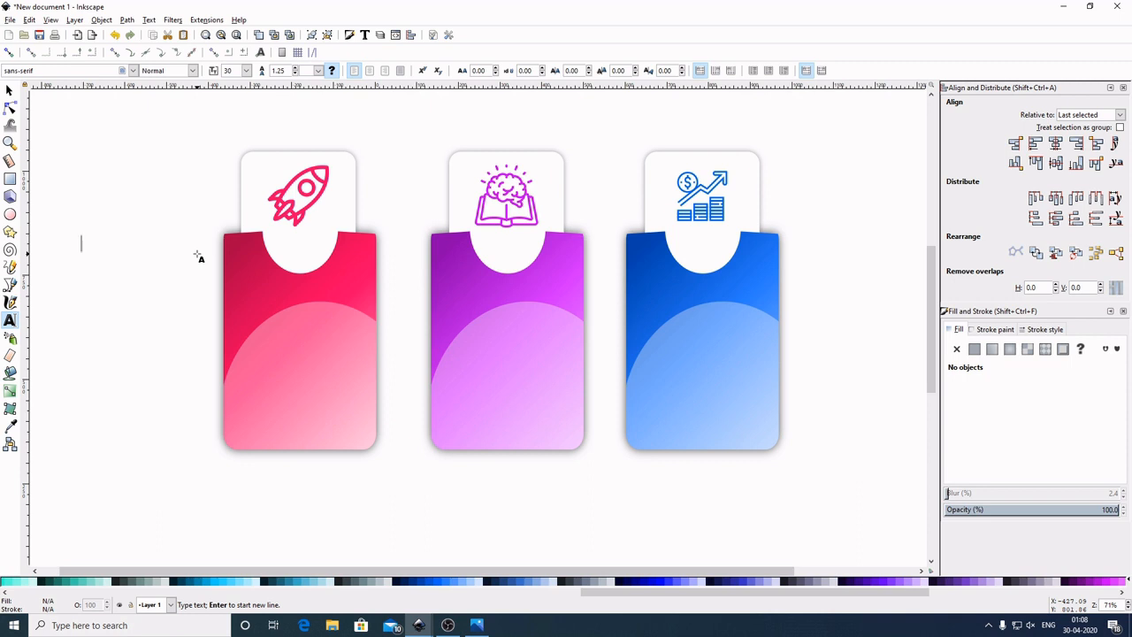
pyautogui.write('inspire')
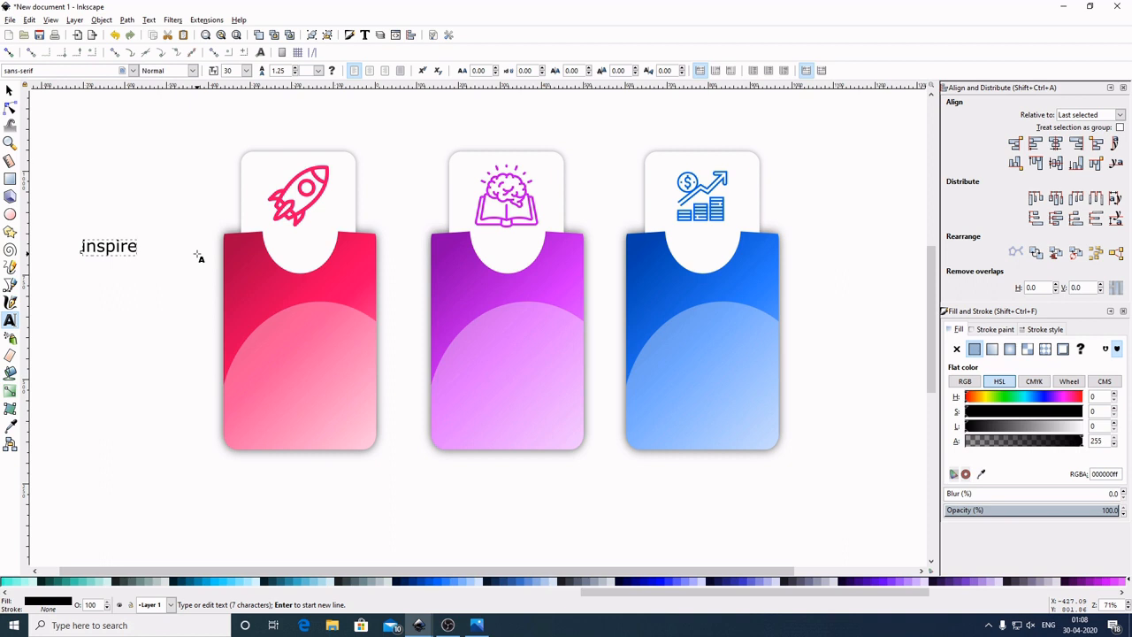
# Replace the wording of the new text with "INSIPRE" in capitals and leave it selected as an object
pyautogui.press('BackSpace')
pyautogui.press('BackSpace')
pyautogui.press('BackSpace')
pyautogui.press('BackSpace')
pyautogui.press('BackSpace')
pyautogui.press('BackSpace')
pyautogui.press('BackSpace')
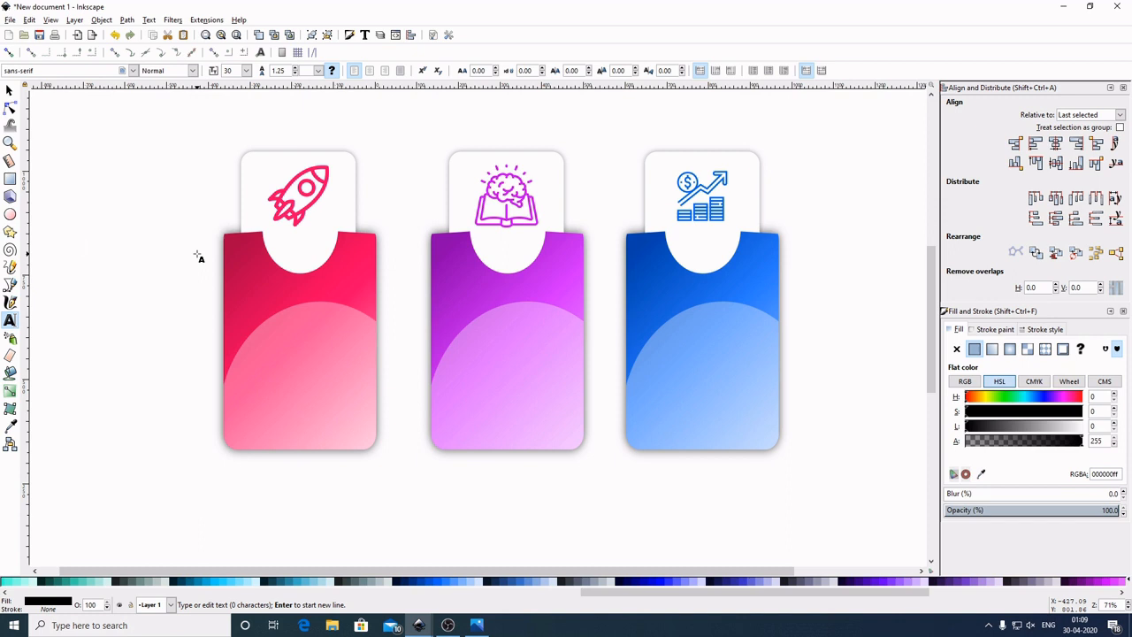
pyautogui.write('INSIPRE')
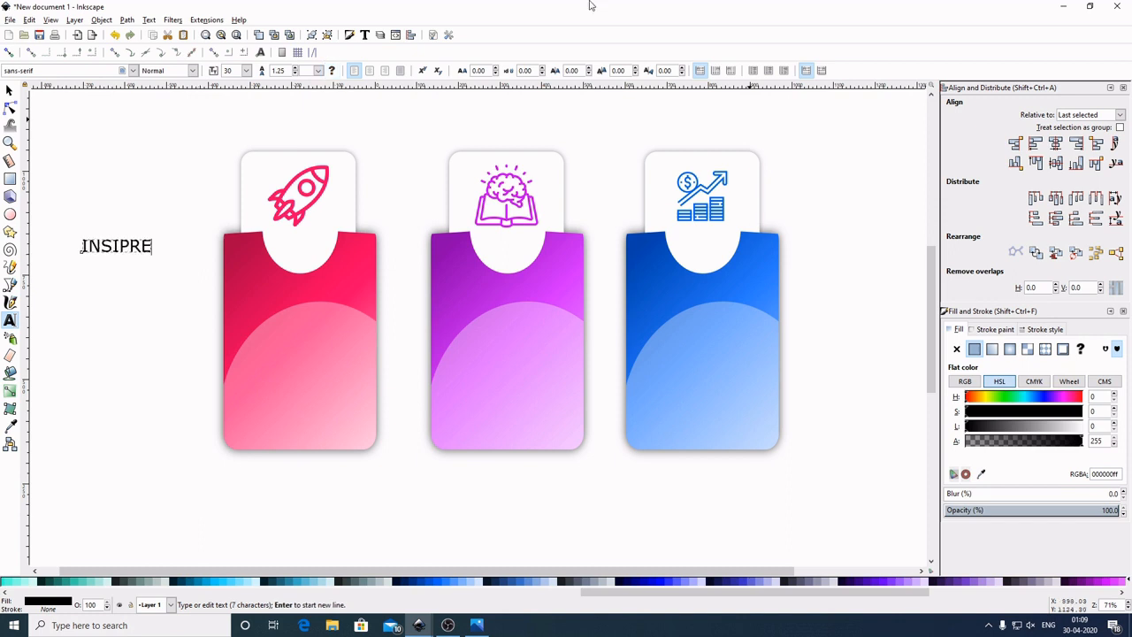
pyautogui.click(9, 89)
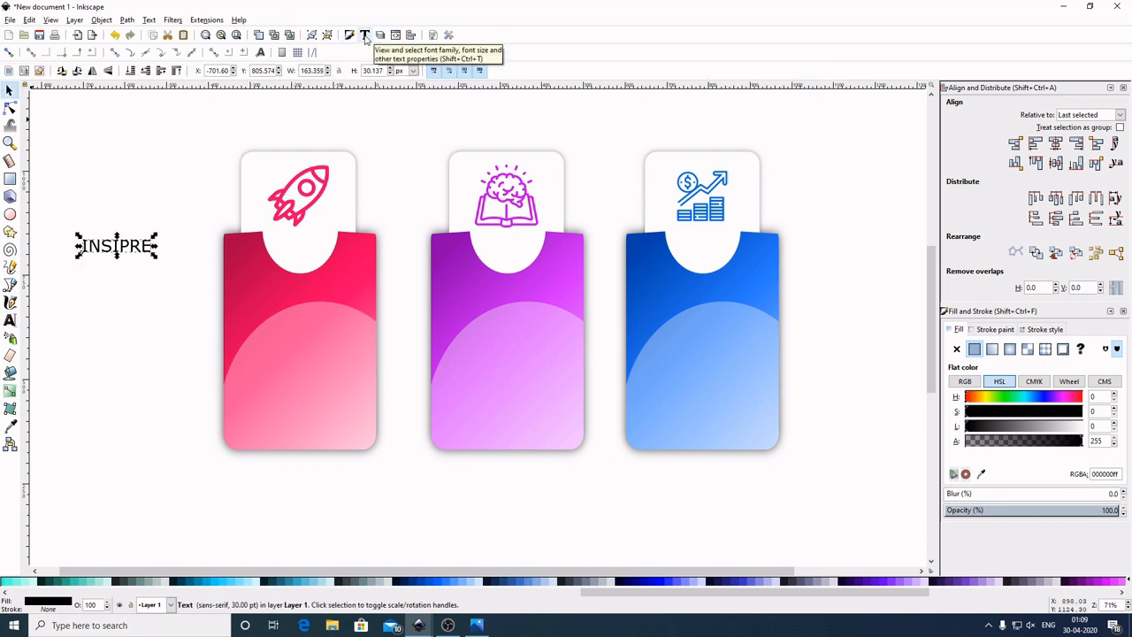
# Change the font of the "INSIPRE" text to League Gothic
pyautogui.click(364, 36)
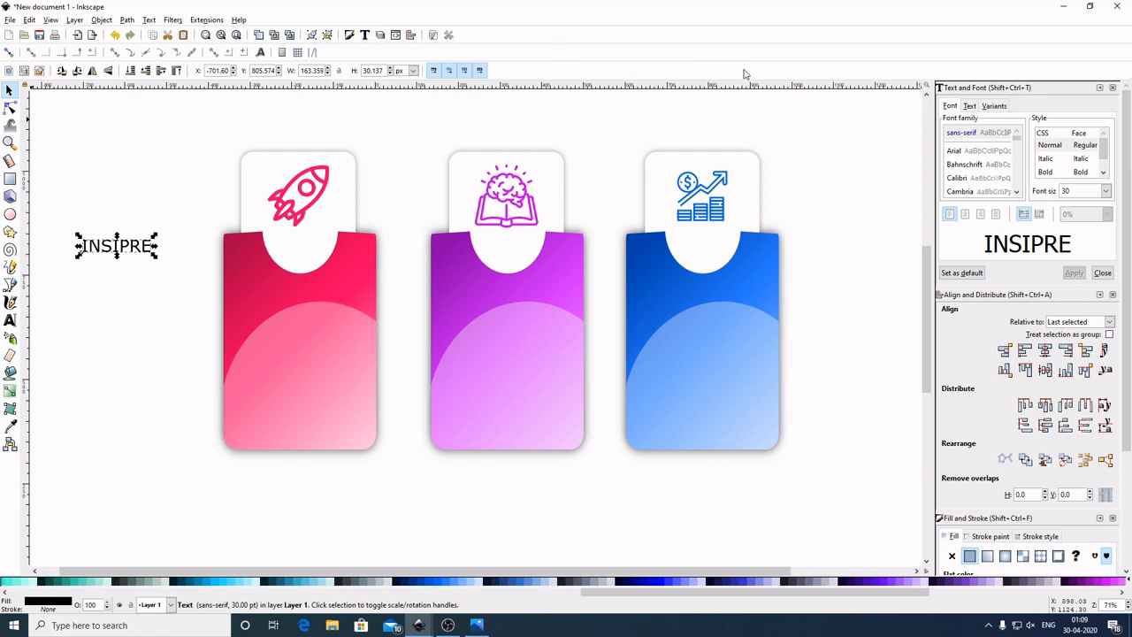
pyautogui.scroll(-5, 998, 168)
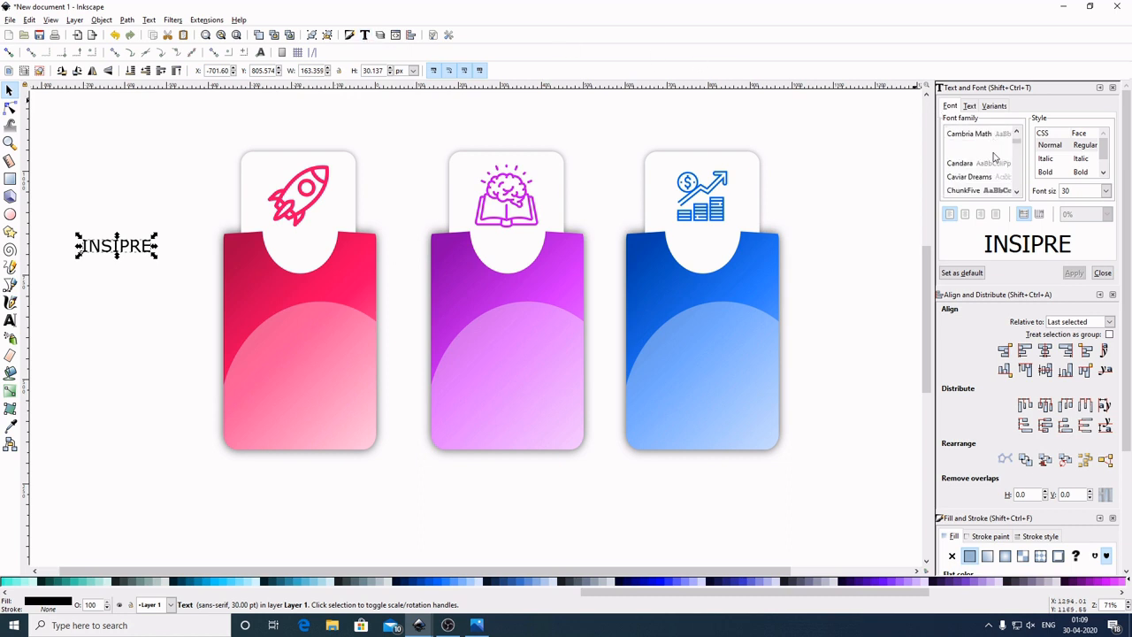
pyautogui.scroll(-5, 995, 158)
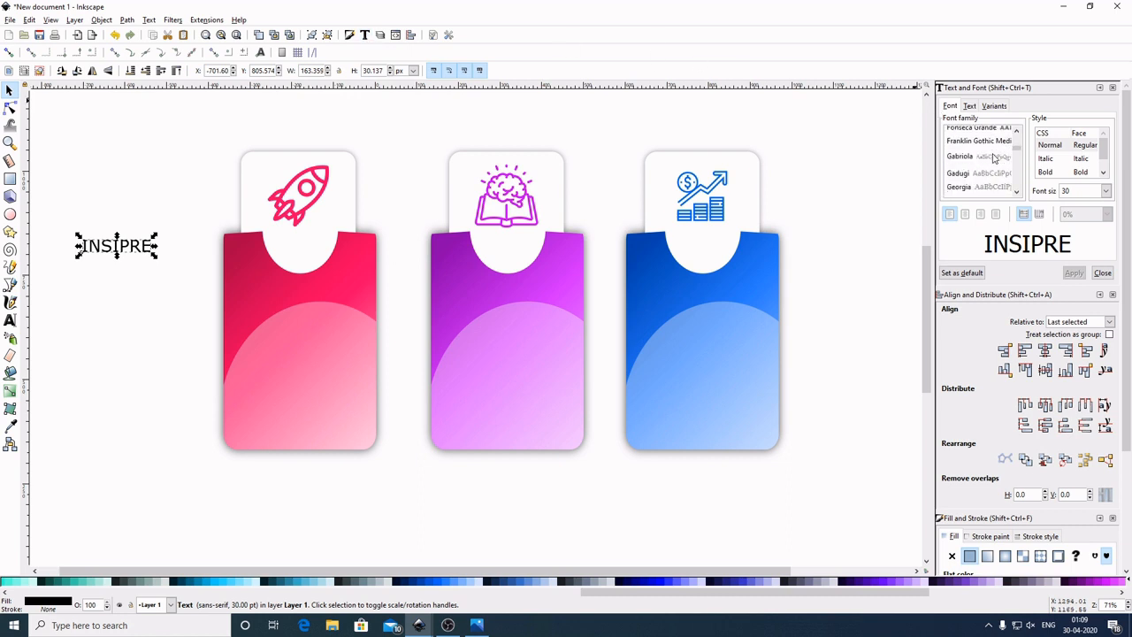
pyautogui.scroll(-3, 994, 157)
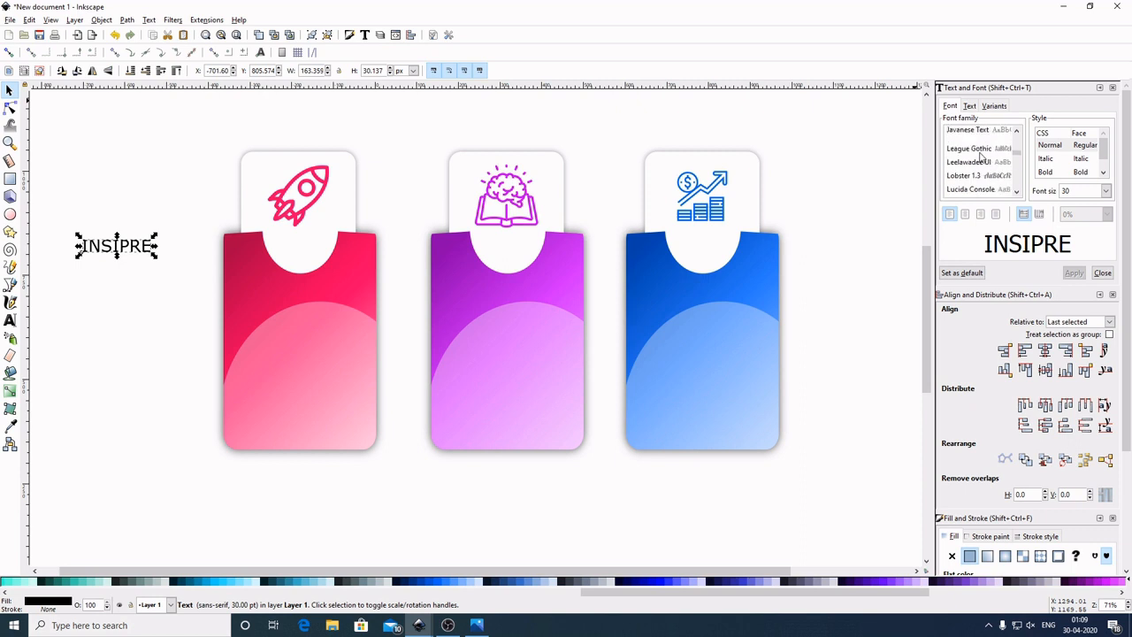
pyautogui.click(986, 149)
pyautogui.click(1073, 273)
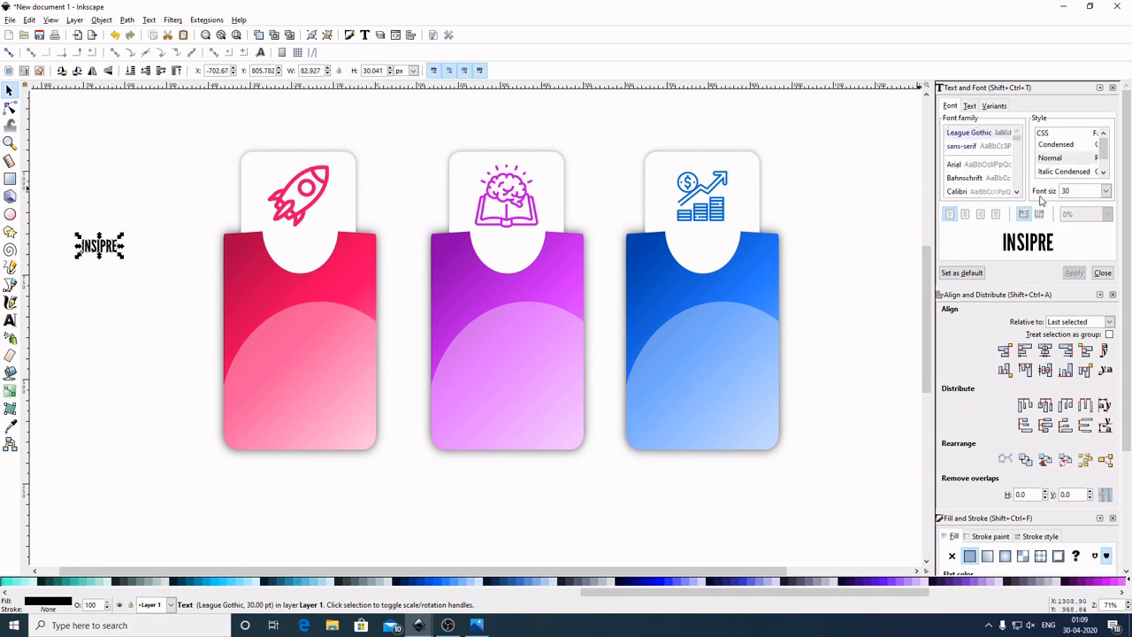
# Set the font size of the "INSIPRE" text to 90
pyautogui.moveTo(1082, 190); pyautogui.dragTo(1033, 190)
pyautogui.write('90')
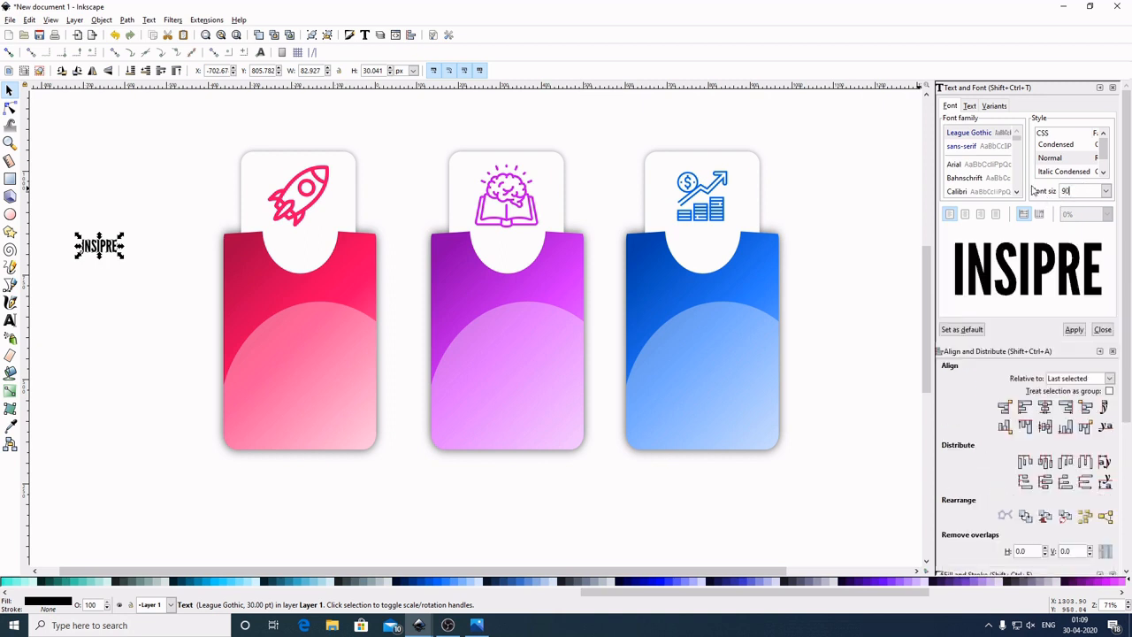
pyautogui.click(1073, 329)
# Move the "INSIPRE" text onto the red shape just below its notch and centre it horizontally on the shape
pyautogui.moveTo(135, 235); pyautogui.dragTo(299, 305)
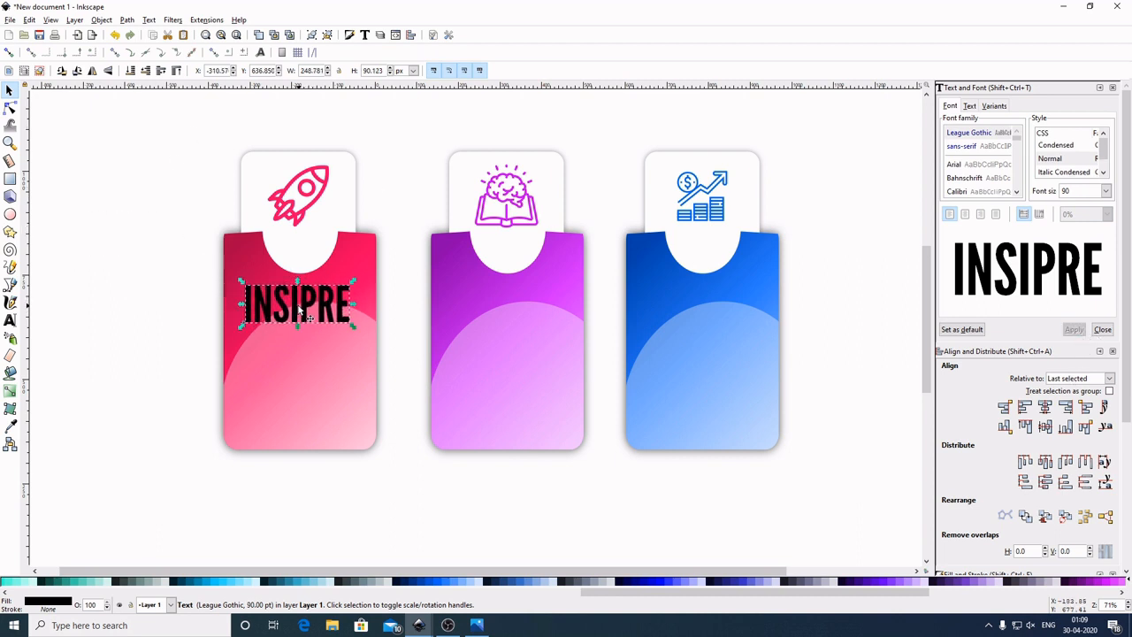
pyautogui.keyDown('shift'); pyautogui.click(249, 254); pyautogui.keyUp('shift')
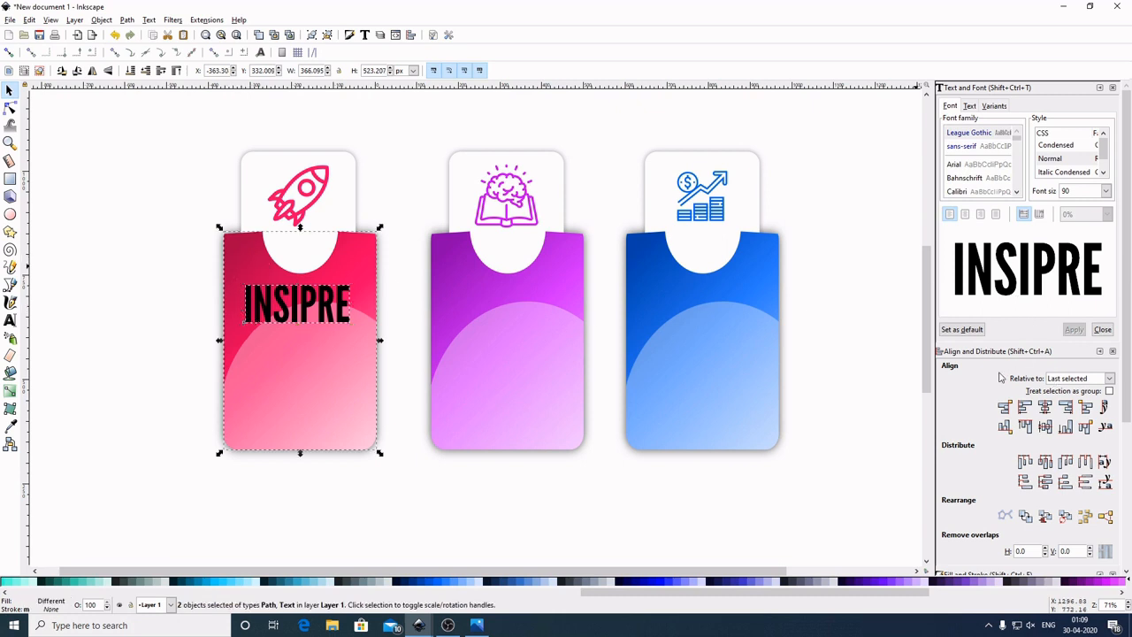
pyautogui.click(1046, 409)
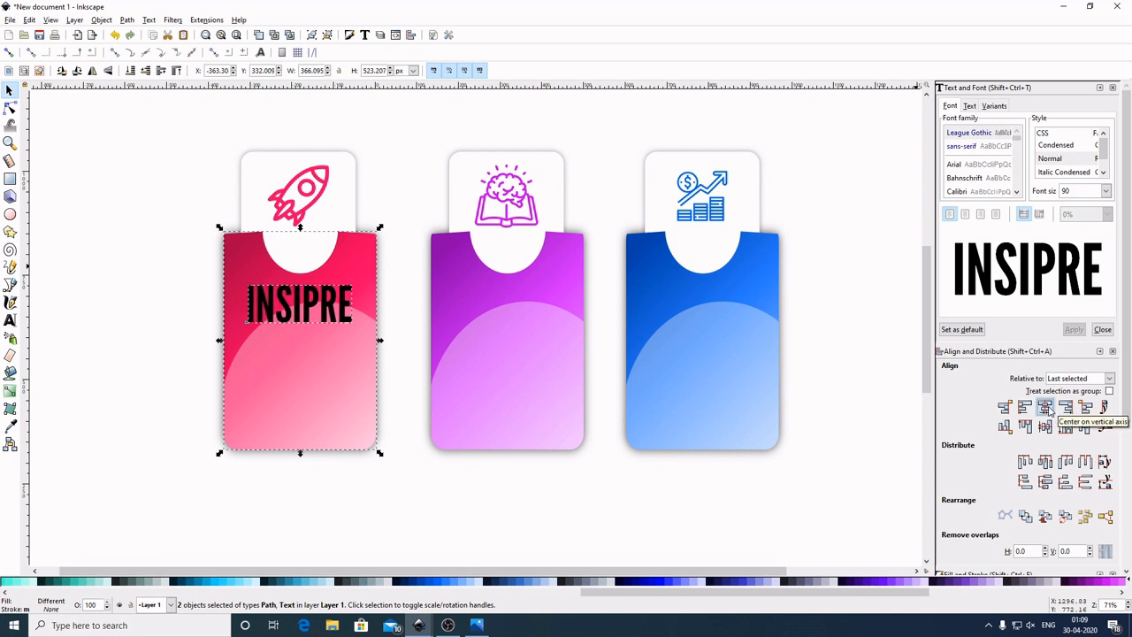
pyautogui.click(134, 163)
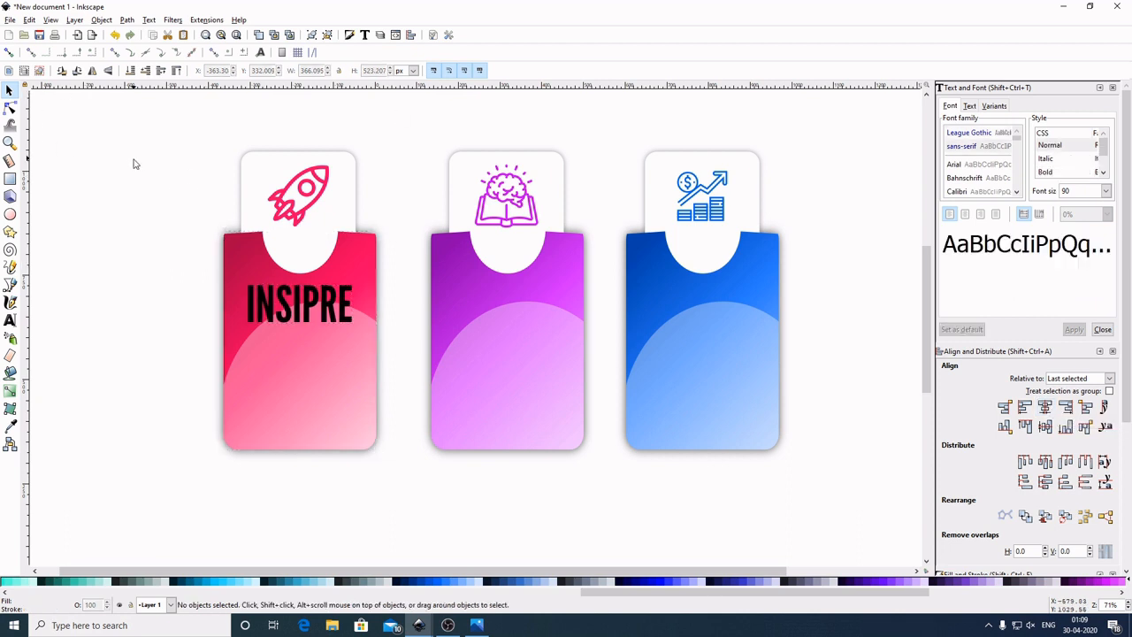
# Fill the text on the red shape with white
pyautogui.click(308, 308)
pyautogui.moveTo(642, 599); pyautogui.dragTo(62, 610)
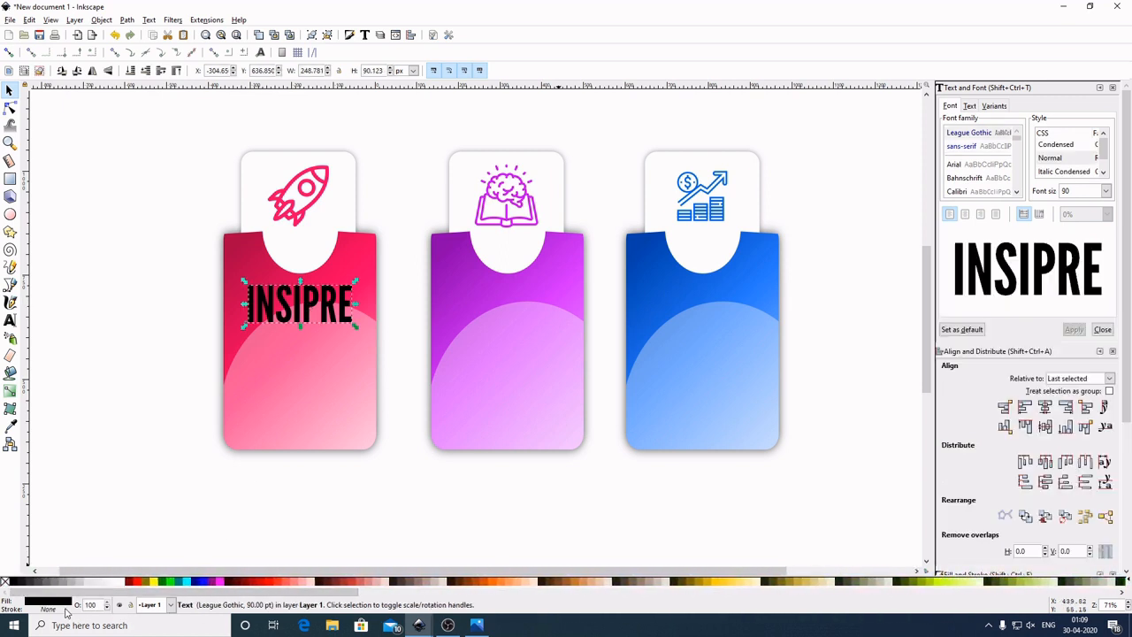
pyautogui.click(122, 584)
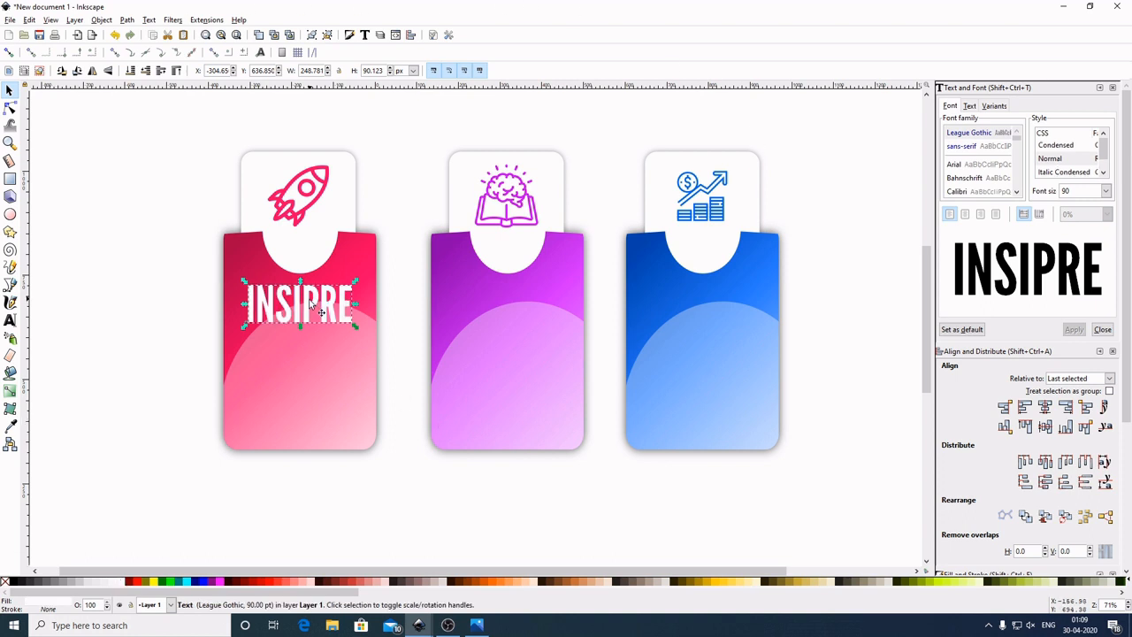
# Duplicate the white text onto the purple shape at the same height and centre it horizontally on that shape
pyautogui.rightClick(309, 305)
pyautogui.click(345, 379)
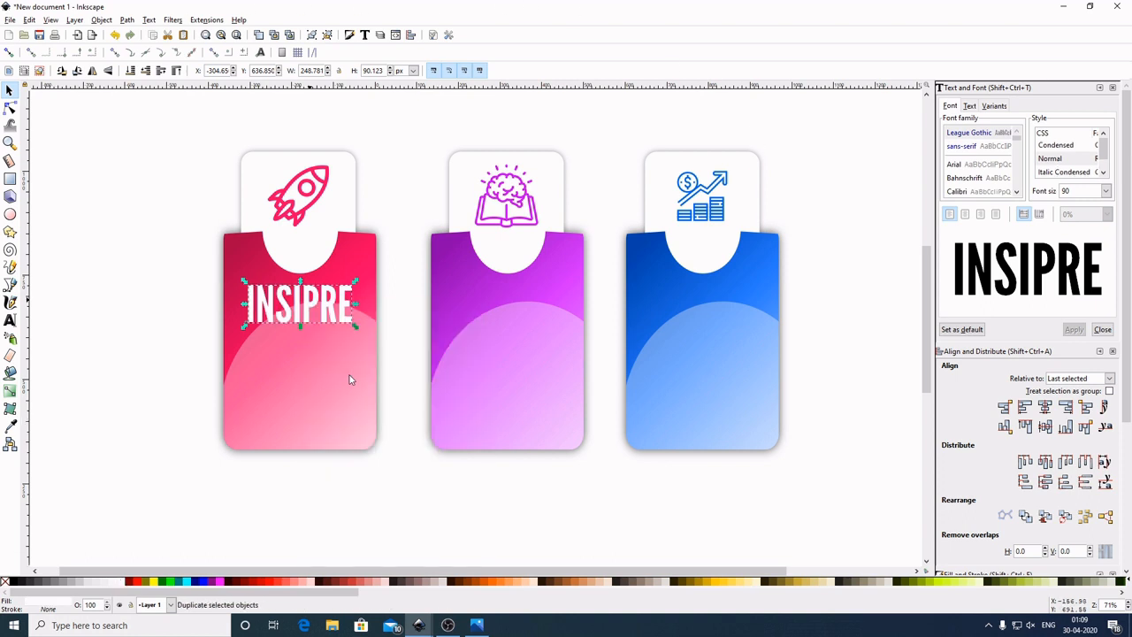
pyautogui.press('ctrl')
pyautogui.moveTo(306, 307); pyautogui.dragTo(515, 311)
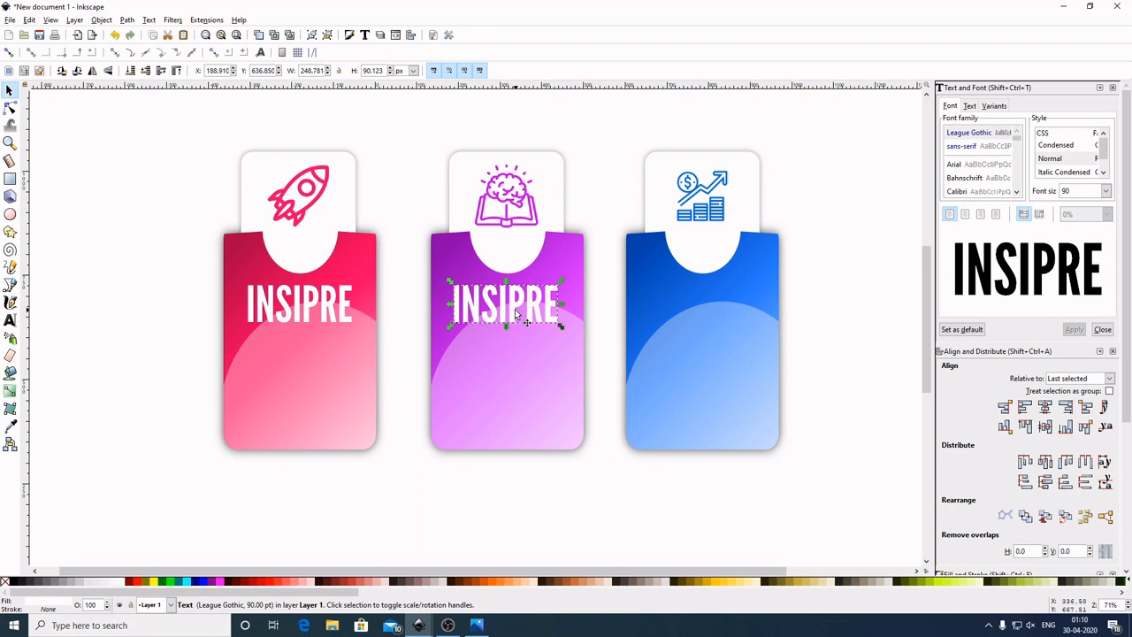
pyautogui.press('shift')
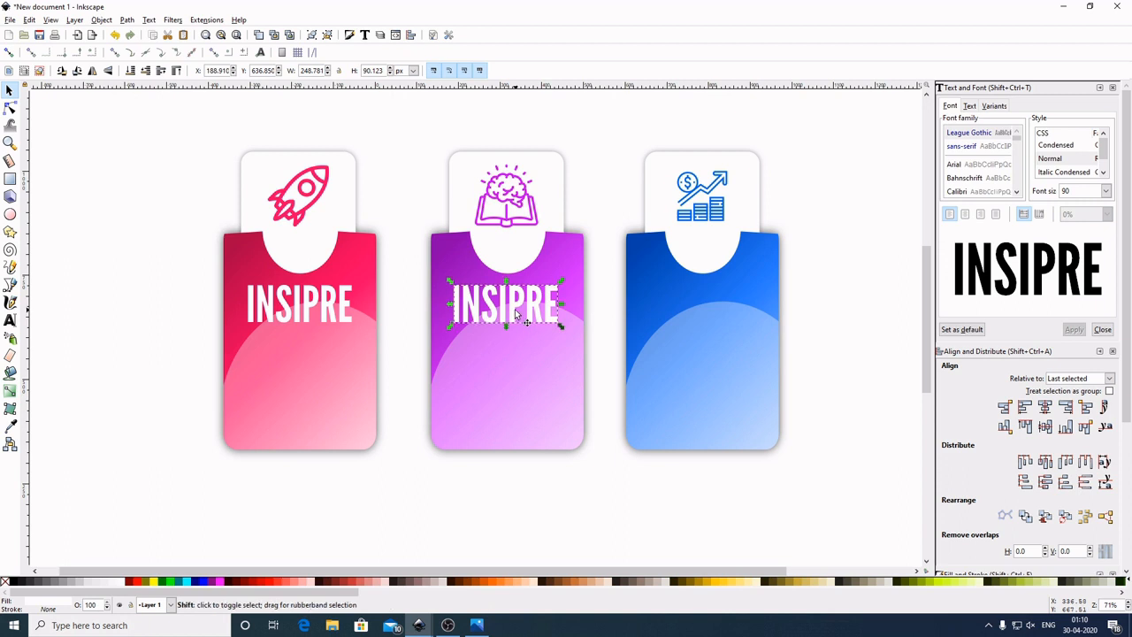
pyautogui.keyDown('shift'); pyautogui.click(570, 254); pyautogui.keyUp('shift')
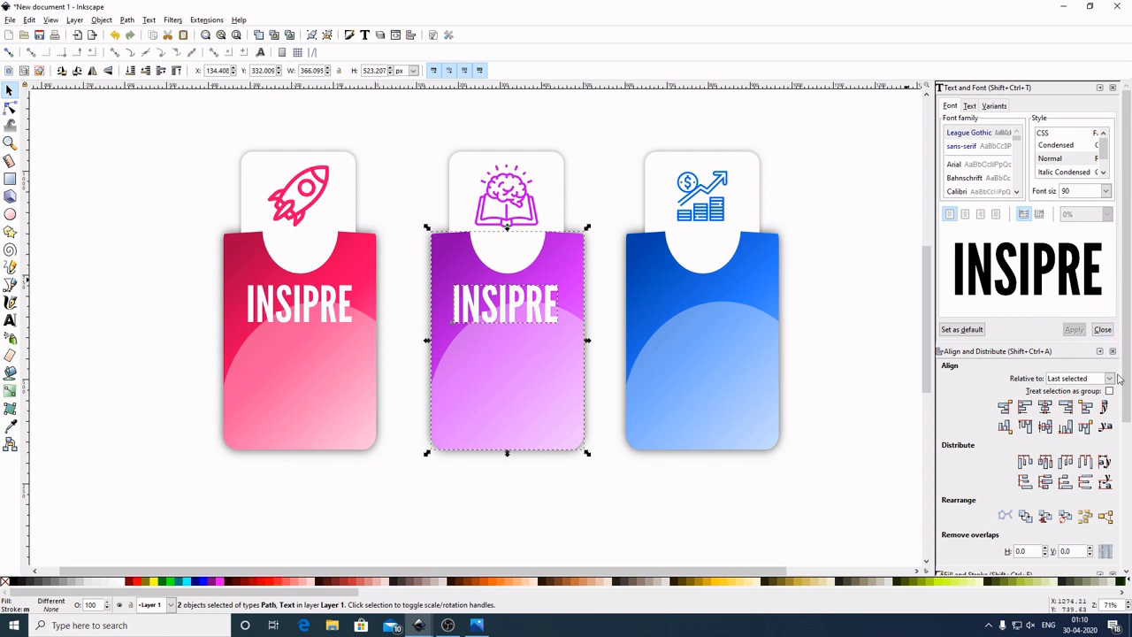
pyautogui.click(1046, 412)
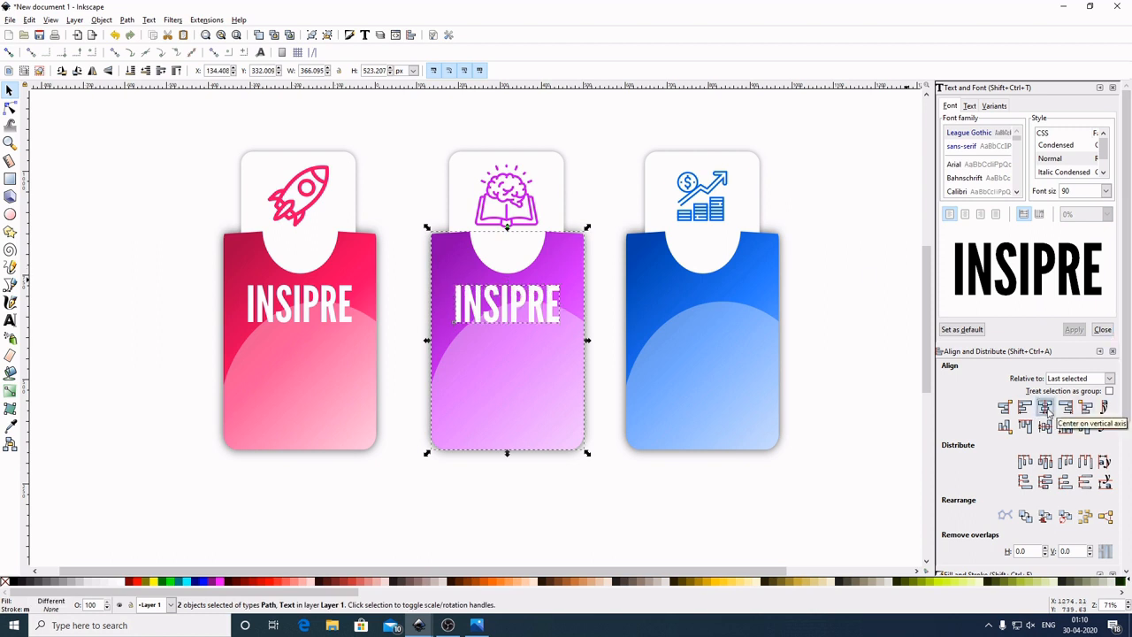
pyautogui.click(838, 363)
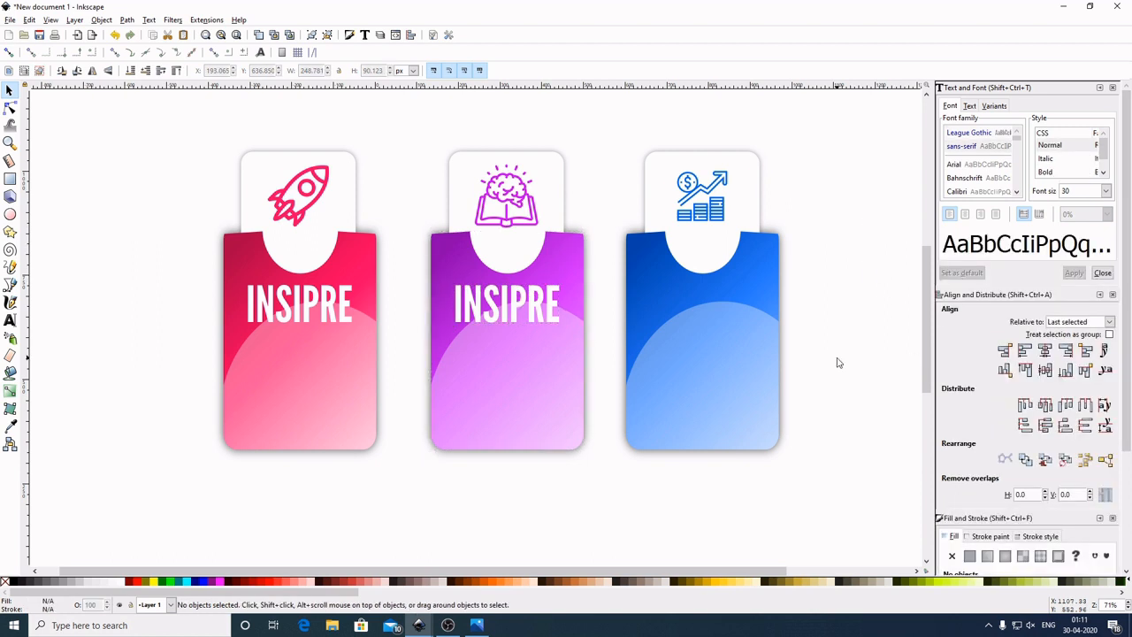
# Duplicate the purple shape's text onto the blue shape at the same height and centre it horizontally there
pyautogui.click(535, 309)
pyautogui.rightClick(535, 307)
pyautogui.click(560, 387)
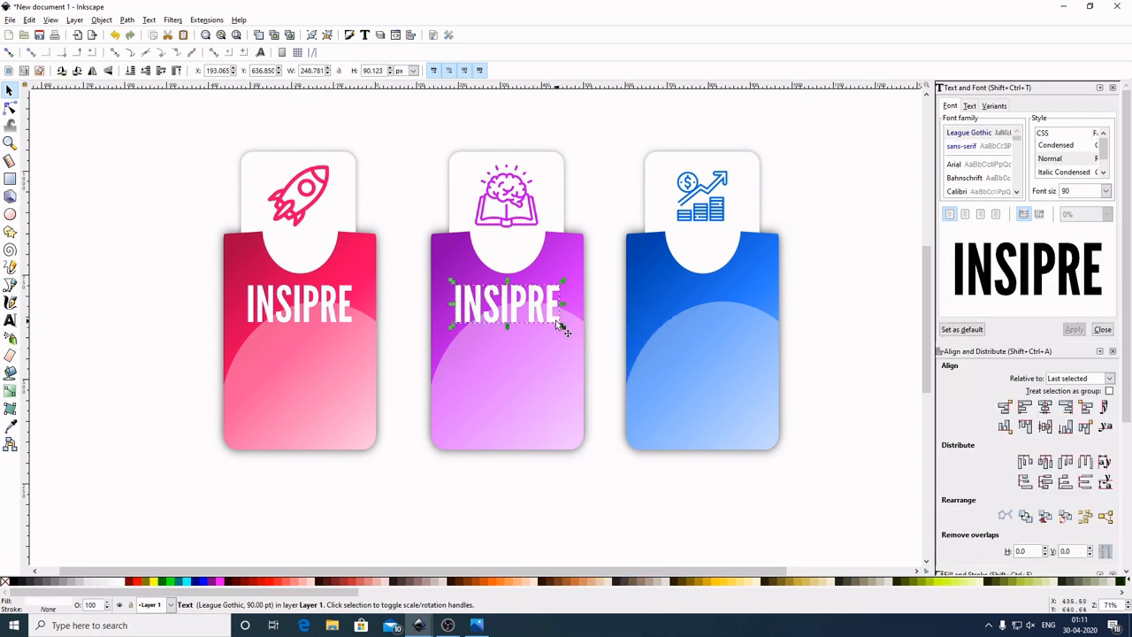
pyautogui.moveTo(536, 306); pyautogui.dragTo(732, 318)
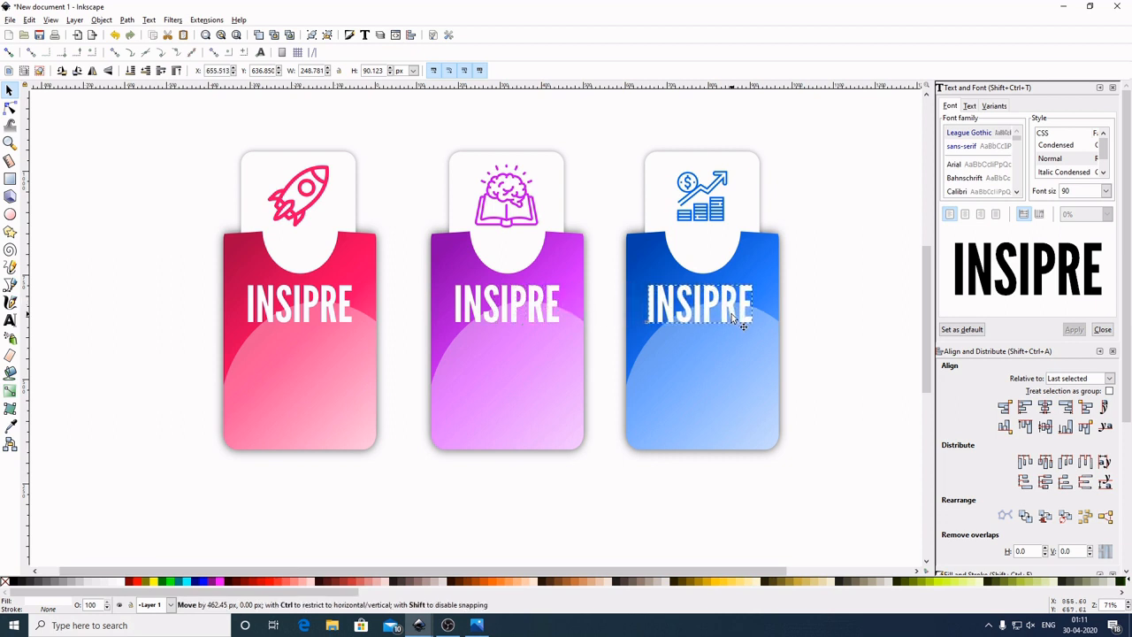
pyautogui.keyDown('shift'); pyautogui.click(766, 258); pyautogui.keyUp('shift')
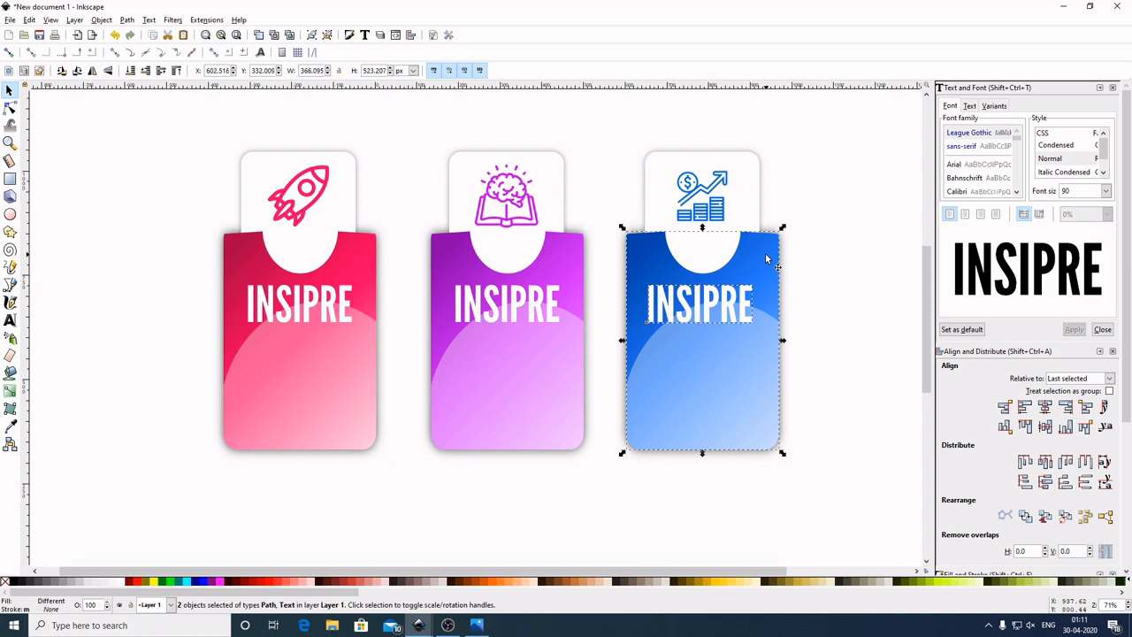
pyautogui.click(1046, 410)
pyautogui.click(751, 513)
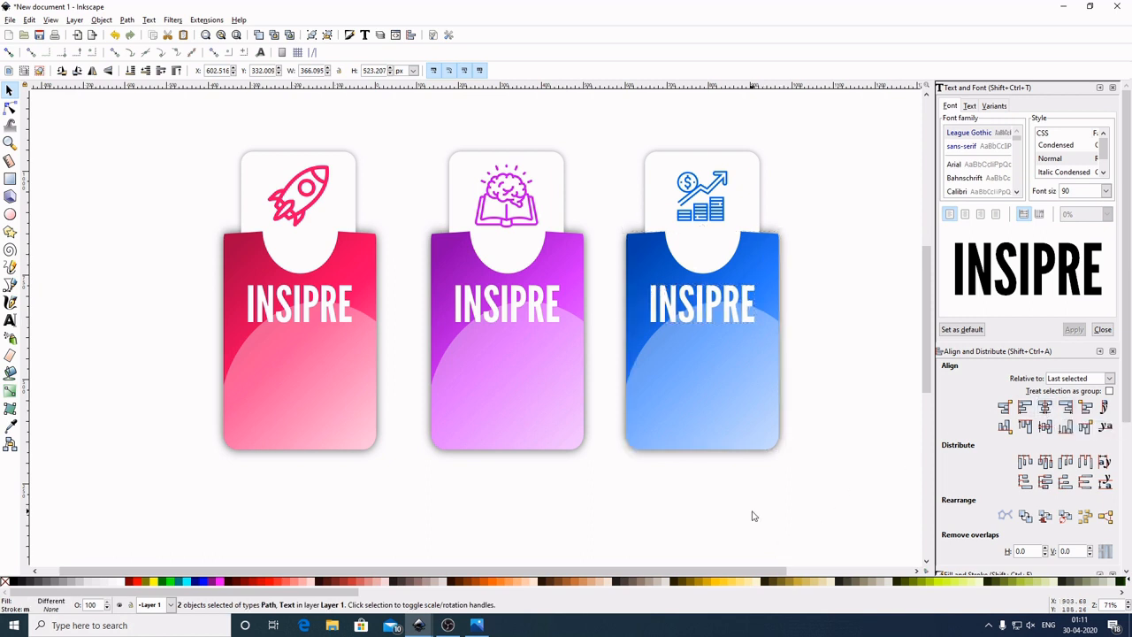
# Correct the spelling of the text on the purple shape to "INSPIRE"
pyautogui.click(537, 308)
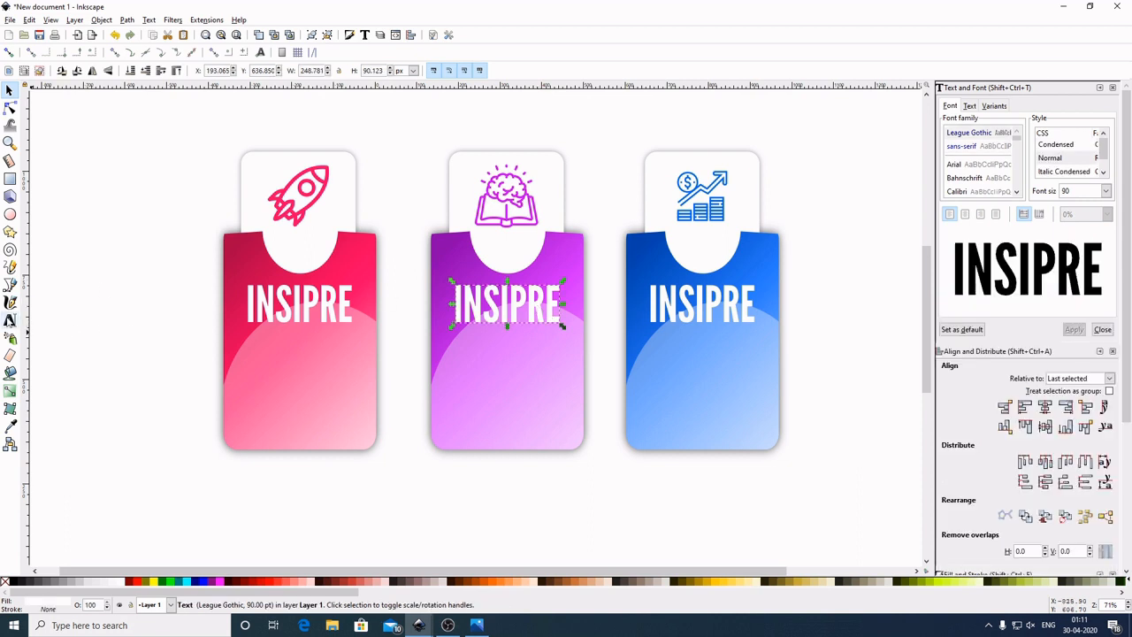
pyautogui.click(10, 321)
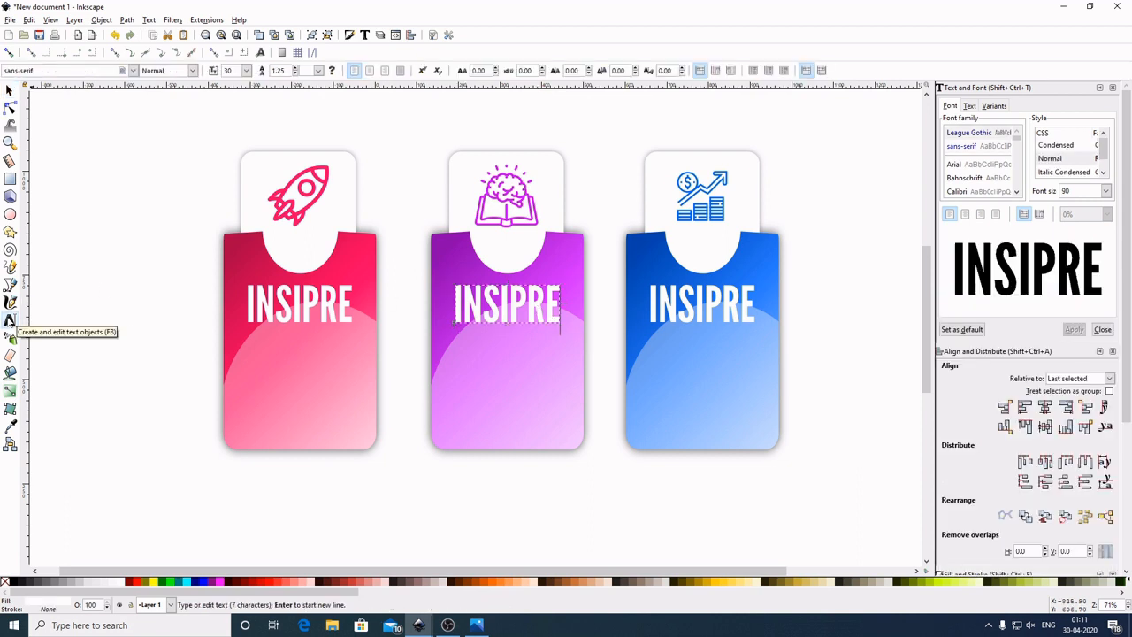
pyautogui.press('Left')
pyautogui.press('Left')
pyautogui.press('Left')
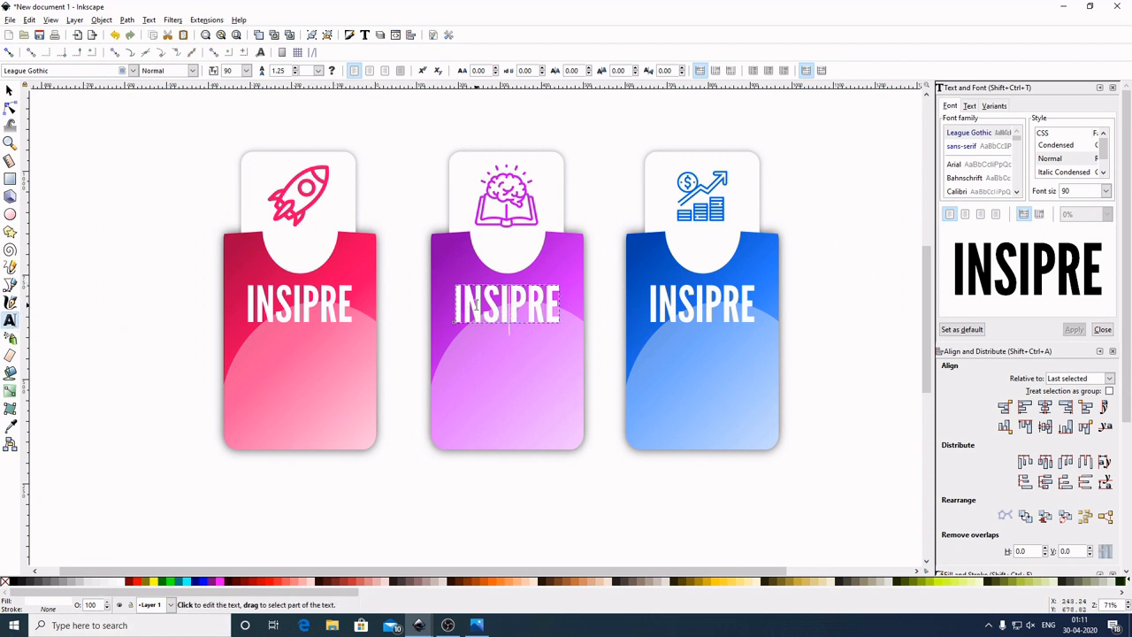
pyautogui.press('BackSpace')
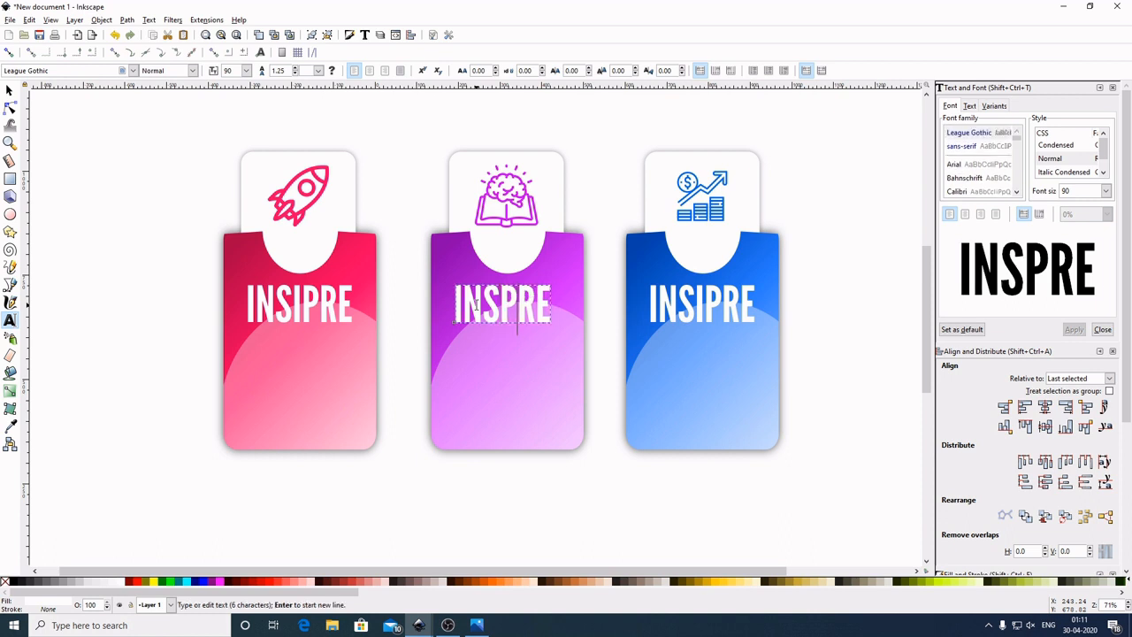
pyautogui.write('I')
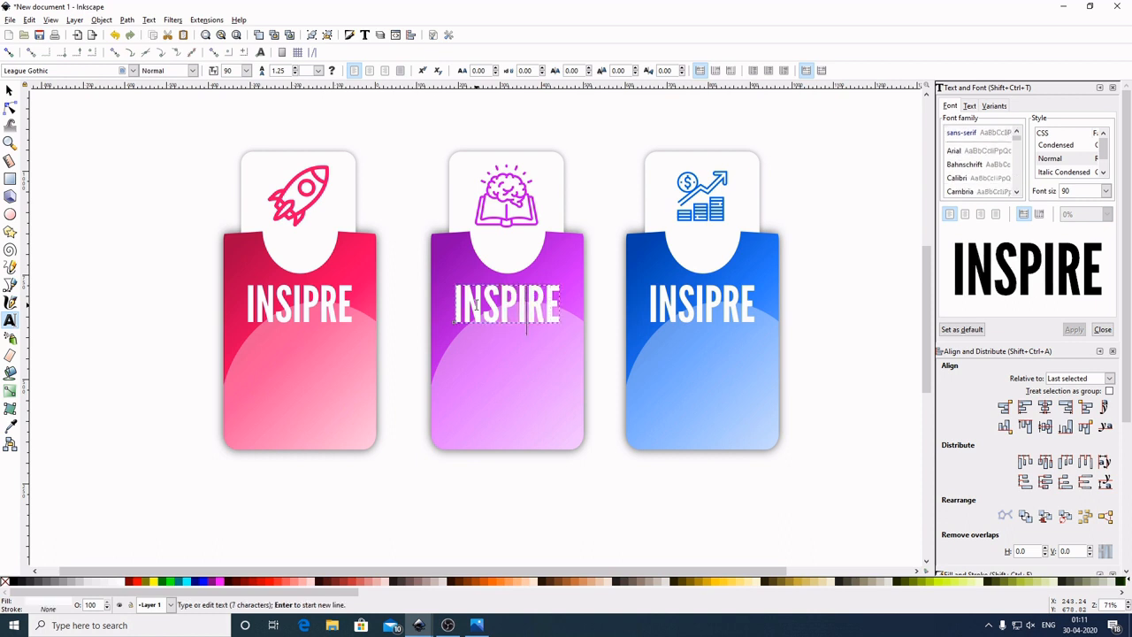
pyautogui.click(10, 89)
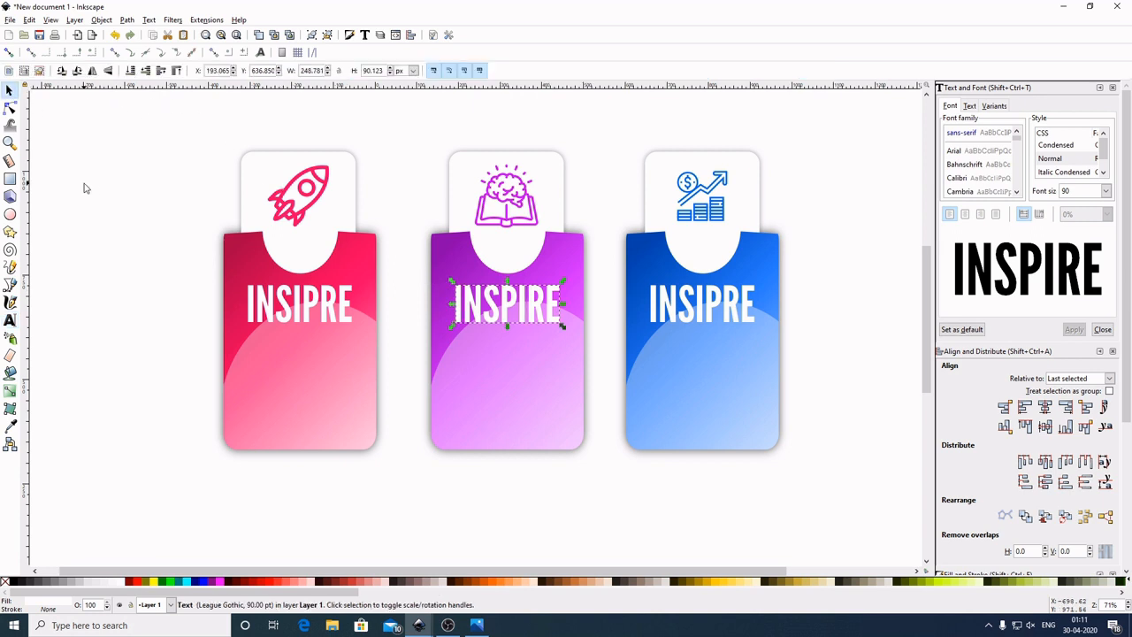
pyautogui.click(98, 194)
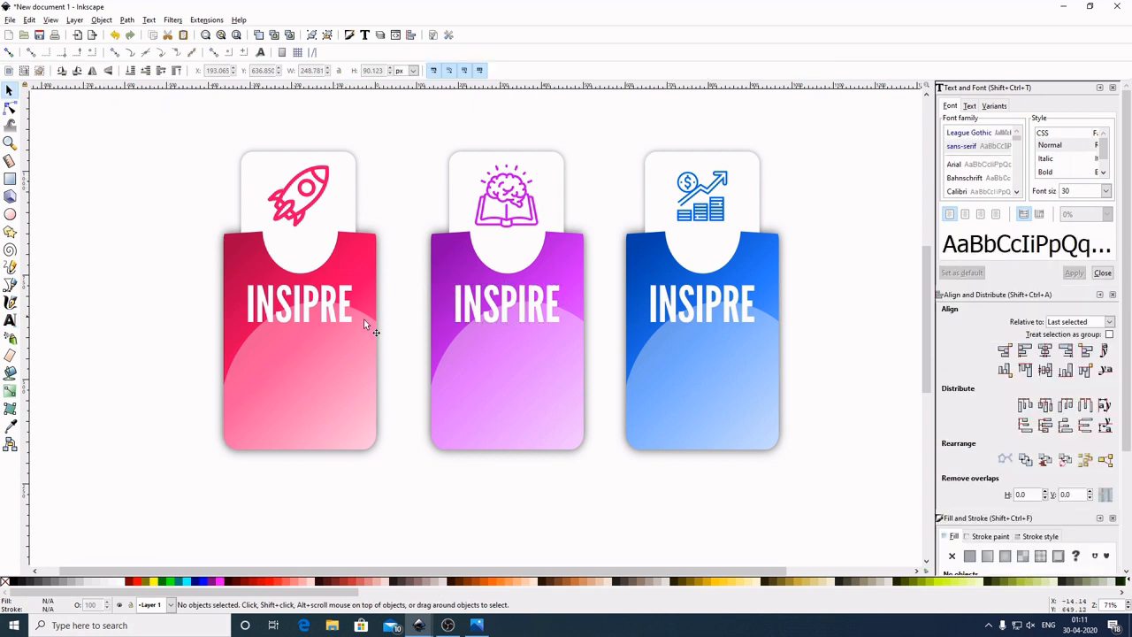
# Replace the wording on the red shape with "GROWTH" and leave the text selected as an object
pyautogui.click(314, 308)
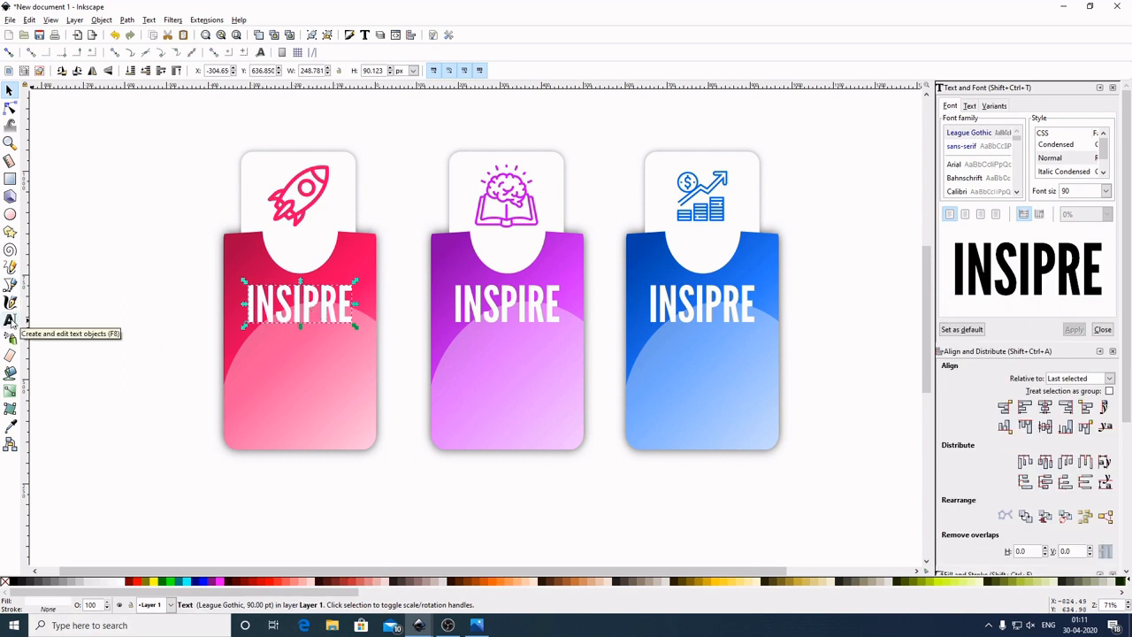
pyautogui.click(10, 320)
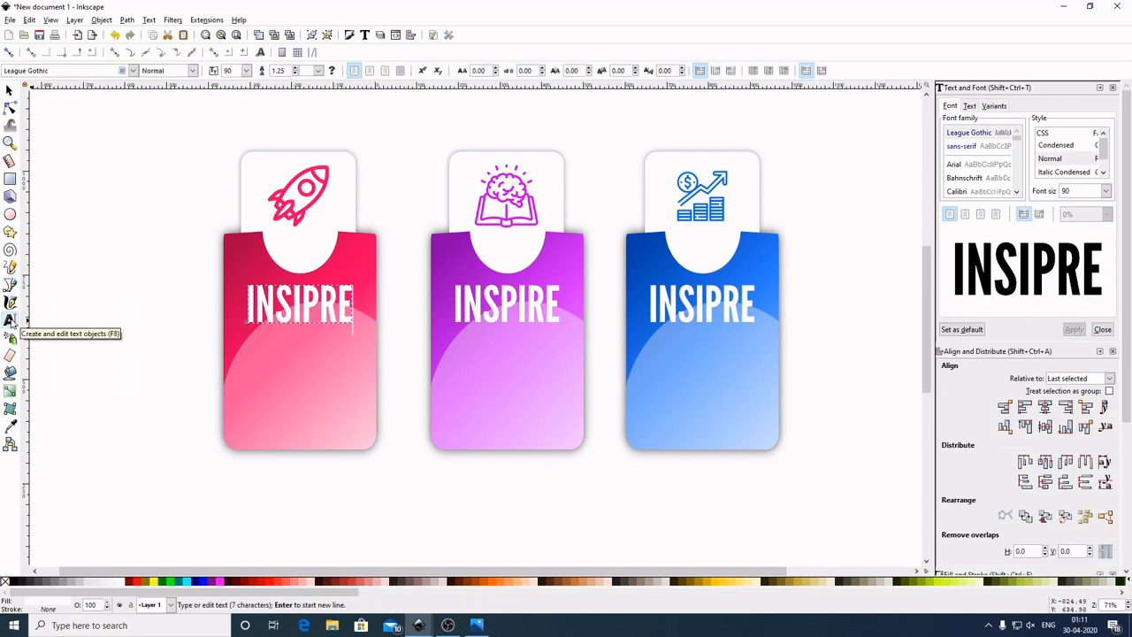
pyautogui.press('BackSpace')
pyautogui.press('BackSpace')
pyautogui.press('BackSpace')
pyautogui.press('BackSpace')
pyautogui.press('BackSpace')
pyautogui.press('BackSpace')
pyautogui.press('BackSpace')
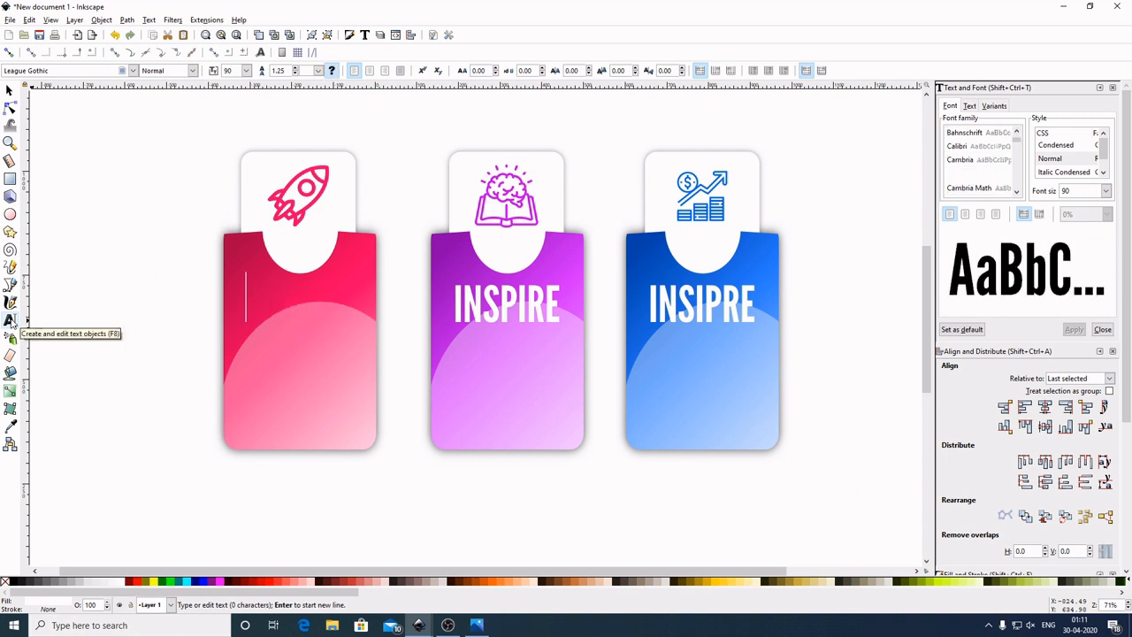
pyautogui.write('G')
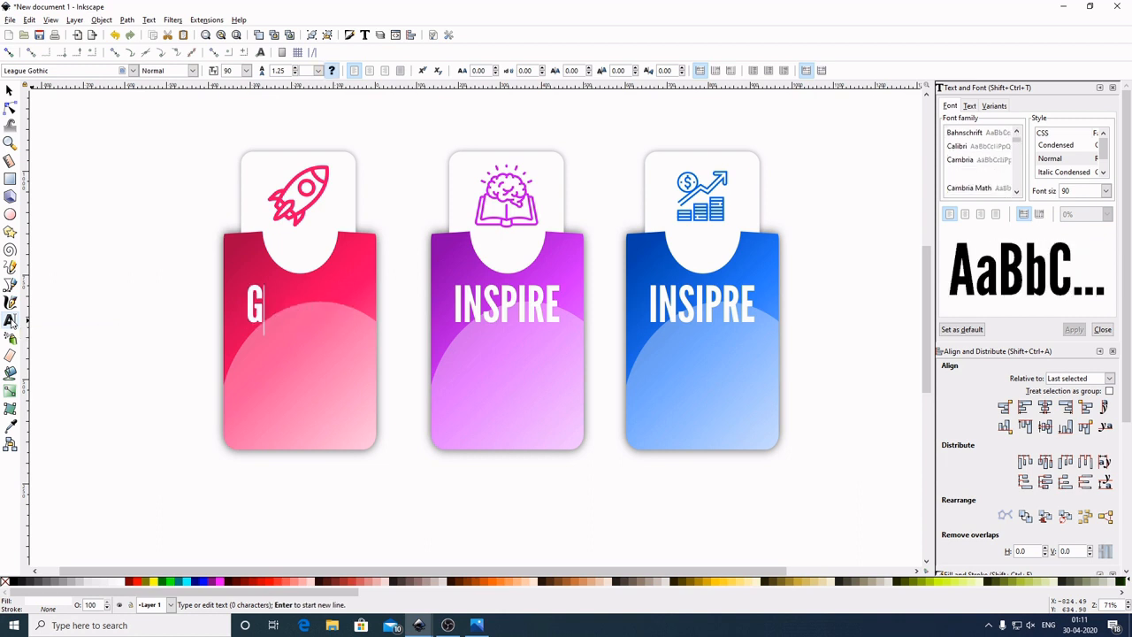
pyautogui.write('ROWTH')
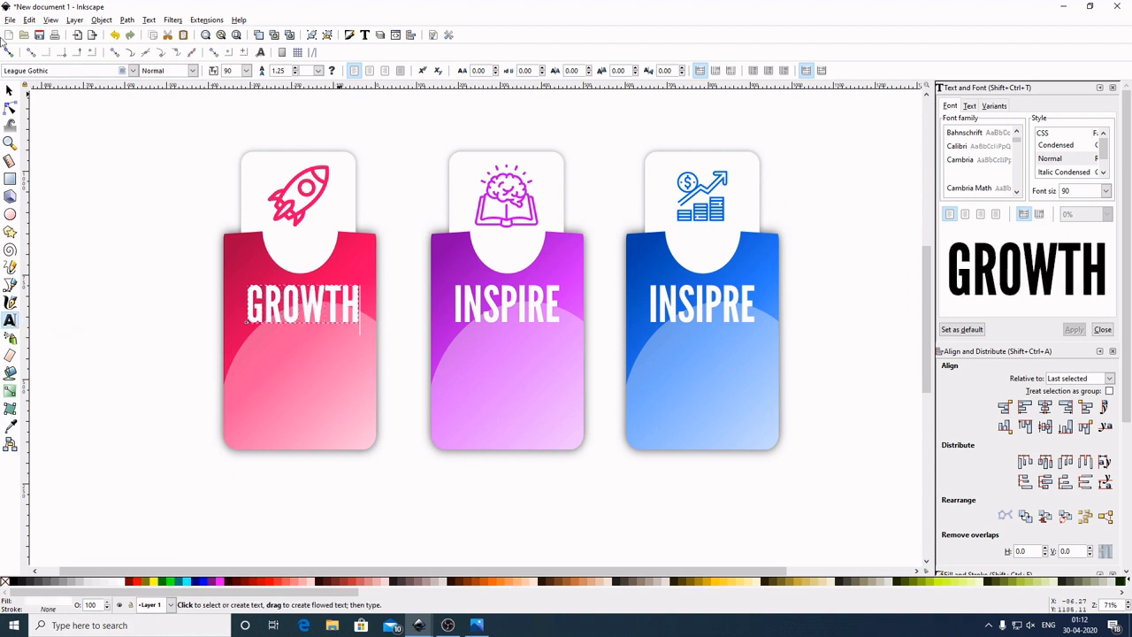
pyautogui.click(9, 90)
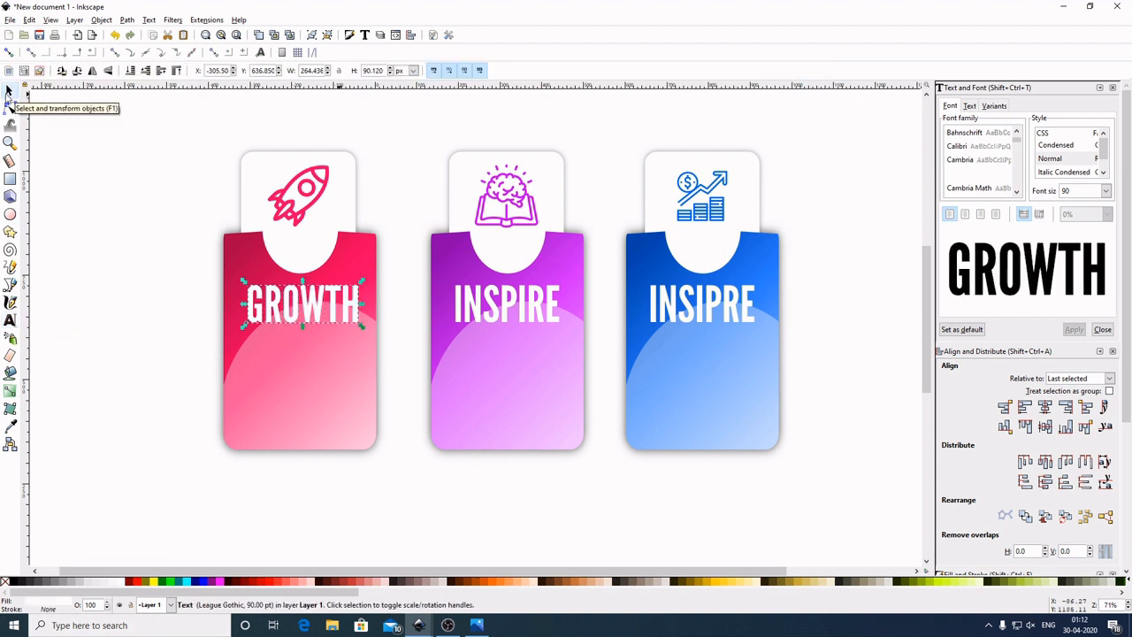
# Centre the "GROWTH" text horizontally on the red shape and clear the selection
pyautogui.keyDown('shift'); pyautogui.click(364, 253); pyautogui.keyUp('shift')
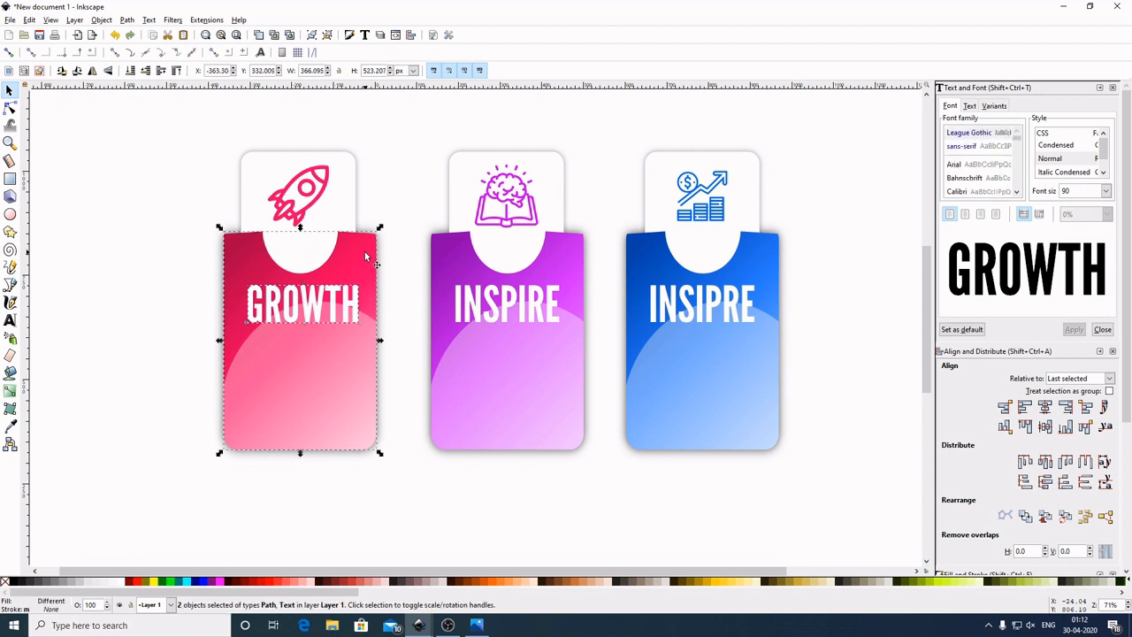
pyautogui.click(1045, 408)
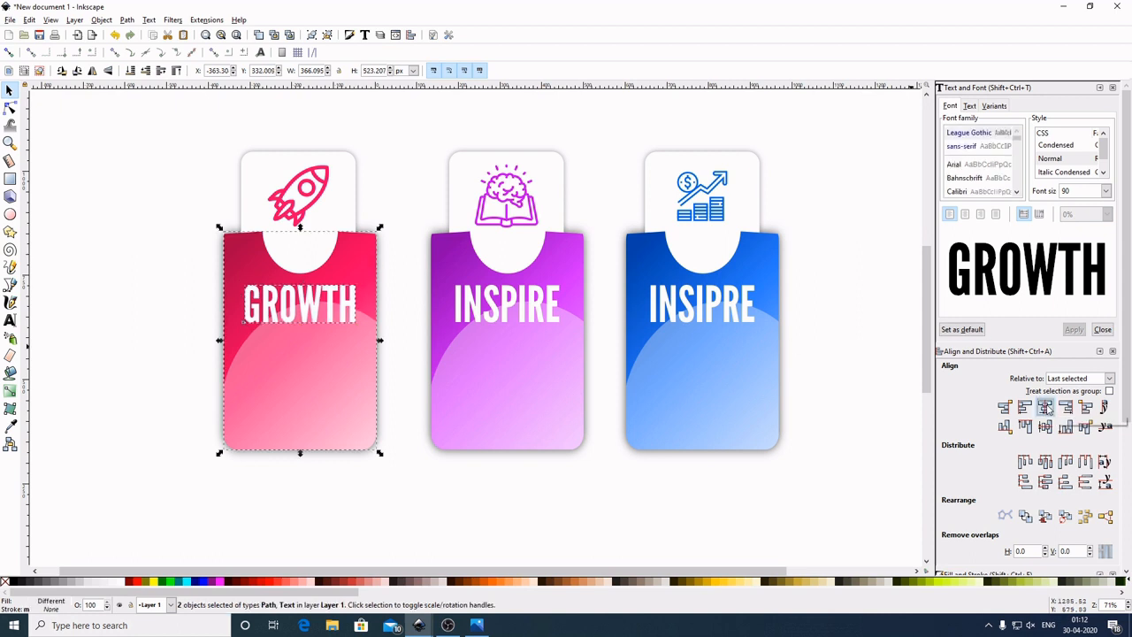
pyautogui.click(130, 168)
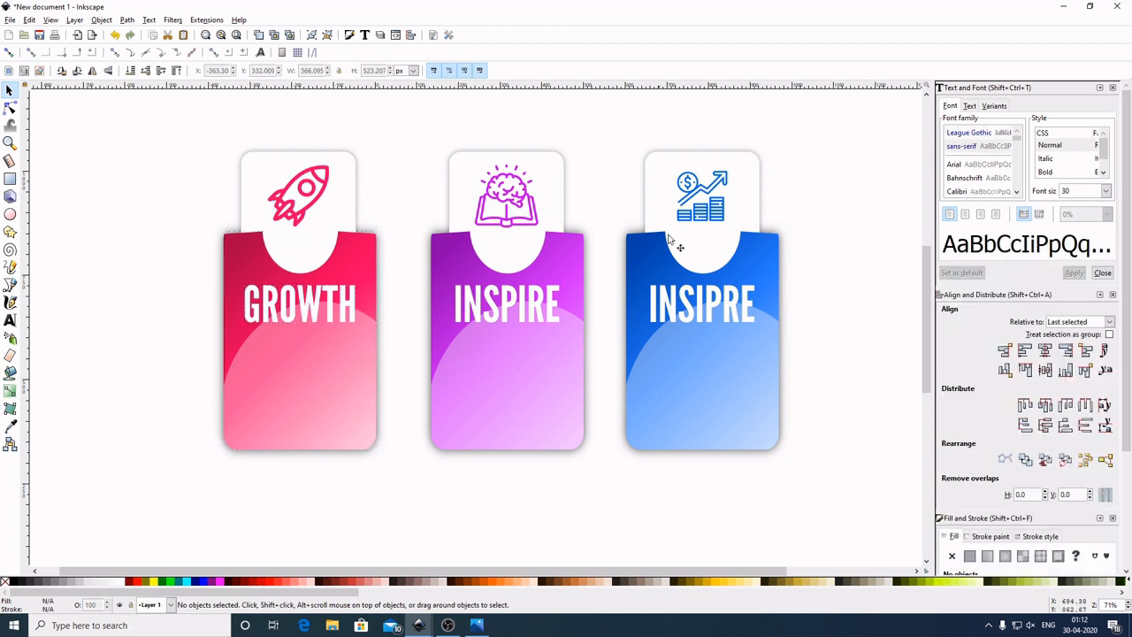
# Replace the wording on the blue shape with "EARN"
pyautogui.click(702, 306)
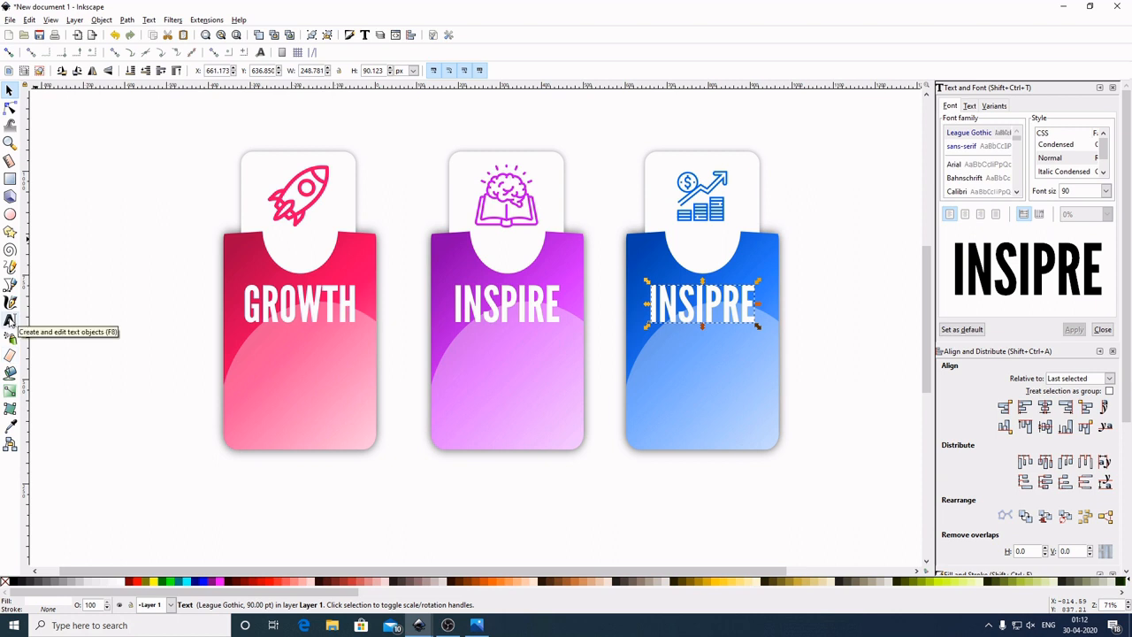
pyautogui.click(9, 320)
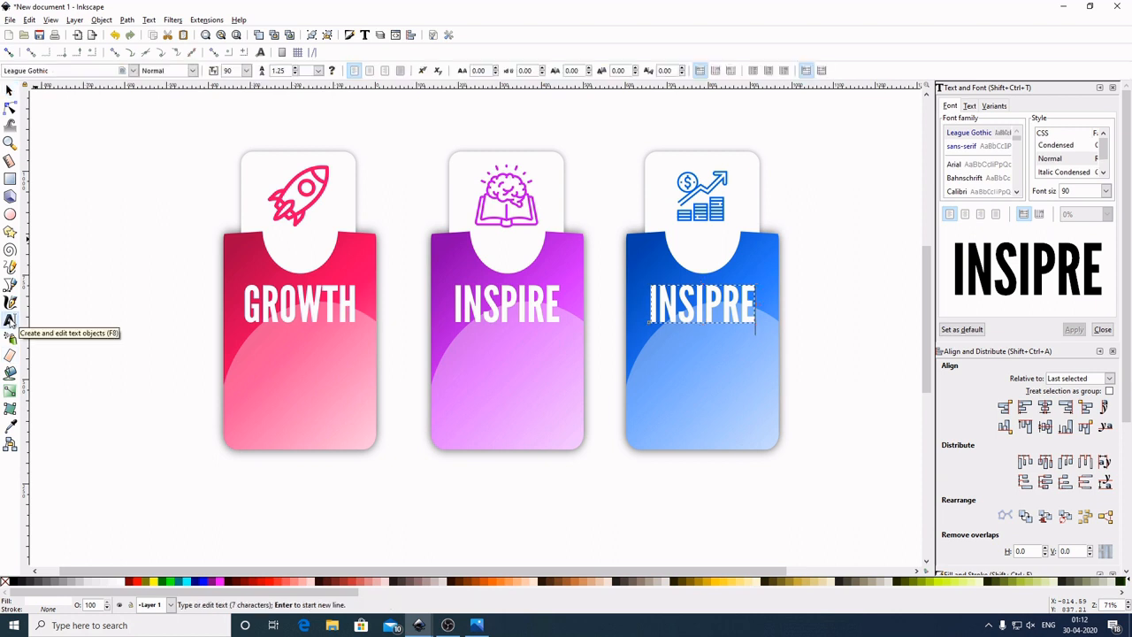
pyautogui.press('BackSpace')
pyautogui.press('BackSpace')
pyautogui.press('BackSpace')
pyautogui.press('BackSpace')
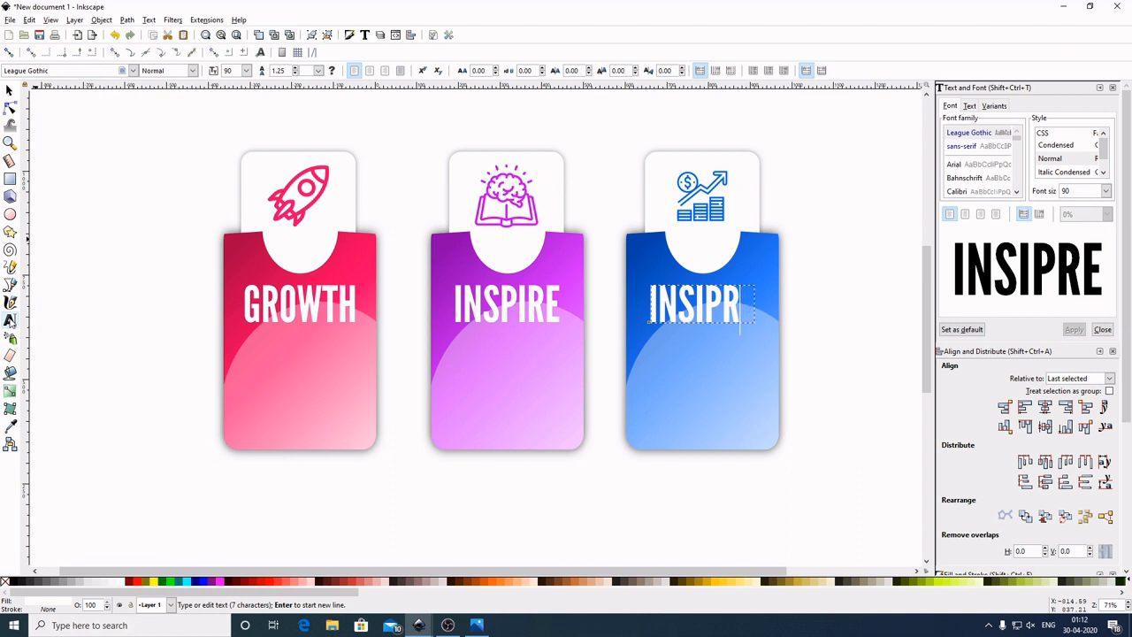
pyautogui.press('BackSpace')
pyautogui.press('BackSpace')
pyautogui.press('BackSpace')
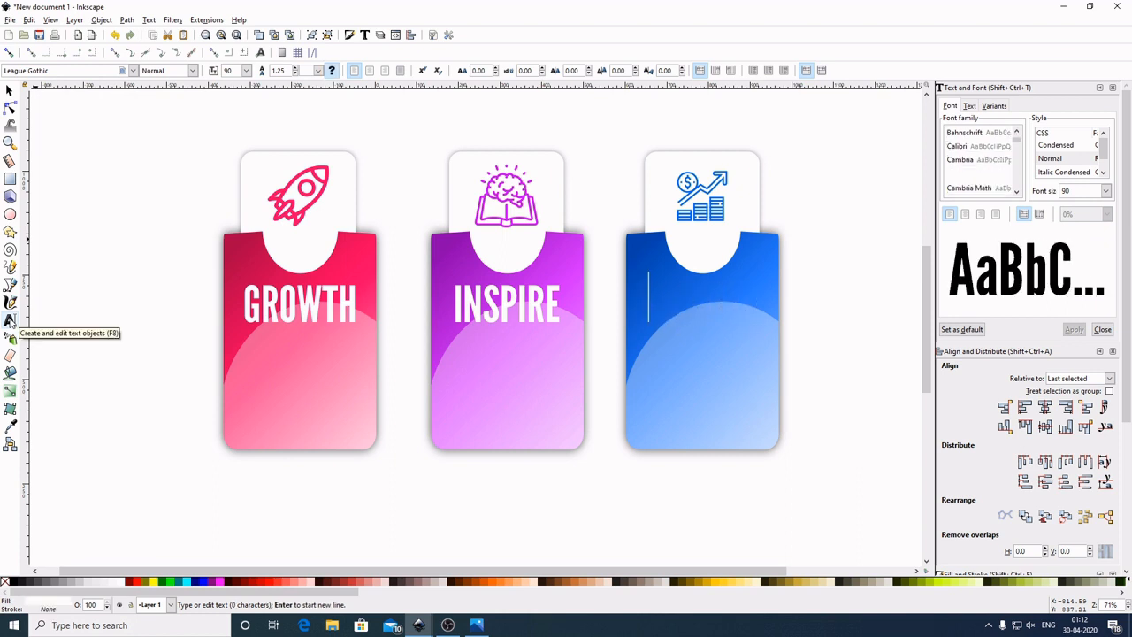
pyautogui.write('EARN')
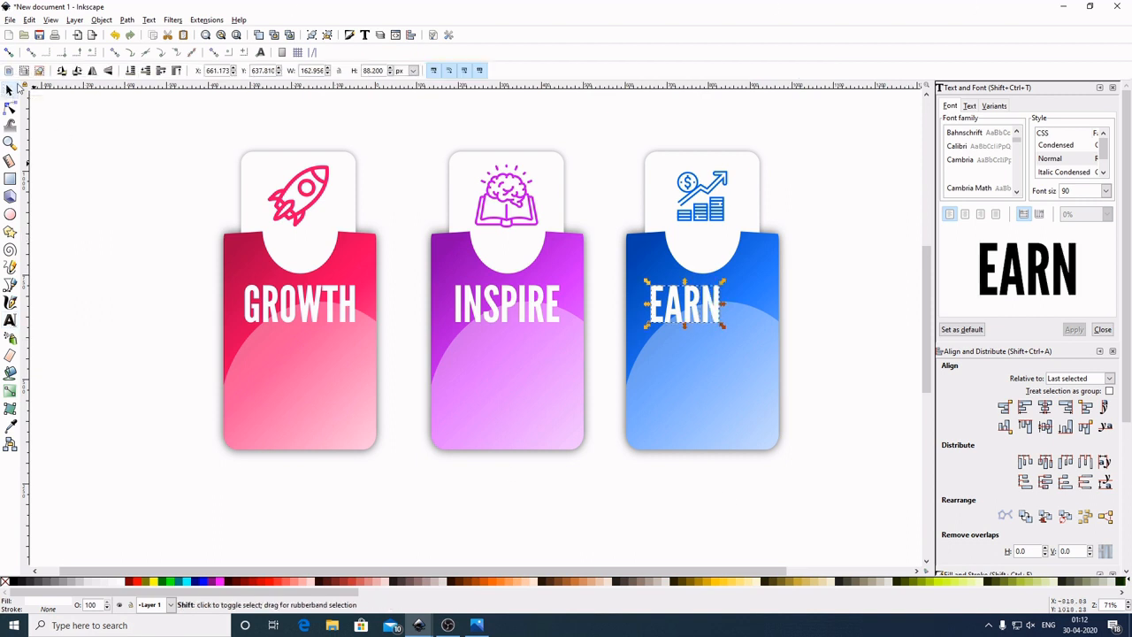
# Centre the "EARN" text horizontally on the blue shape and clear the selection
pyautogui.keyDown('shift'); pyautogui.click(754, 264); pyautogui.keyUp('shift')
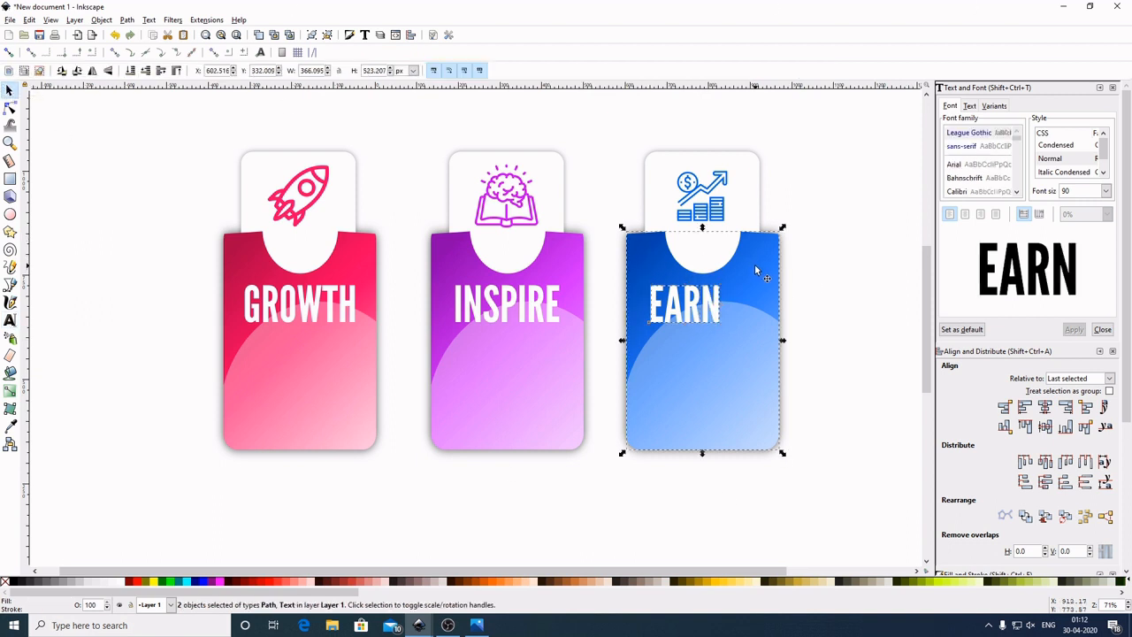
pyautogui.click(1045, 407)
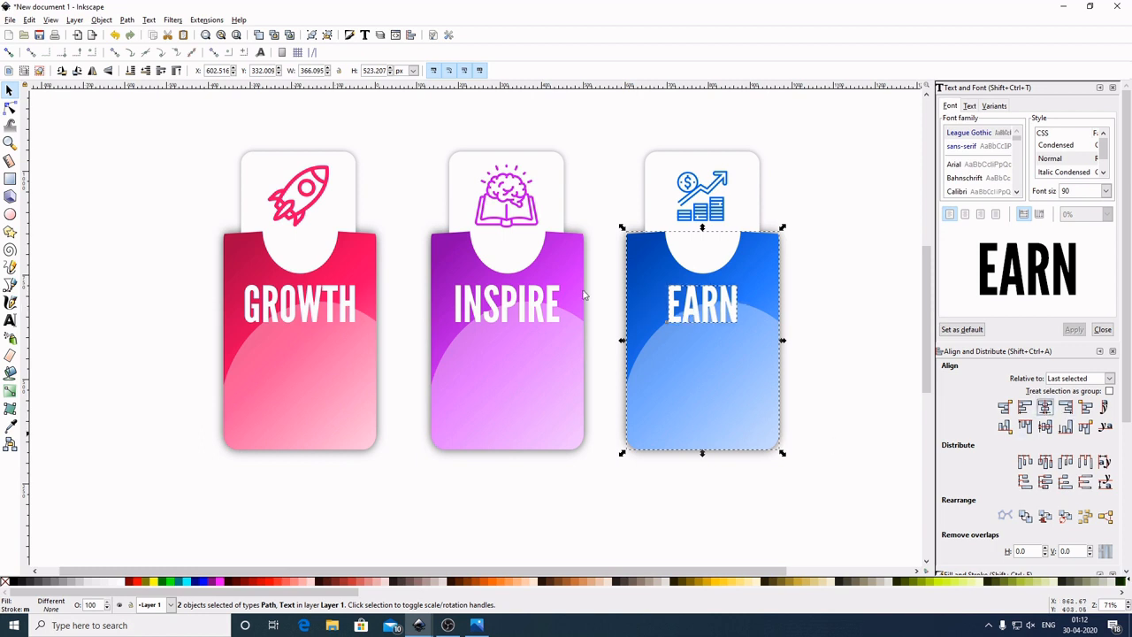
pyautogui.click(875, 179)
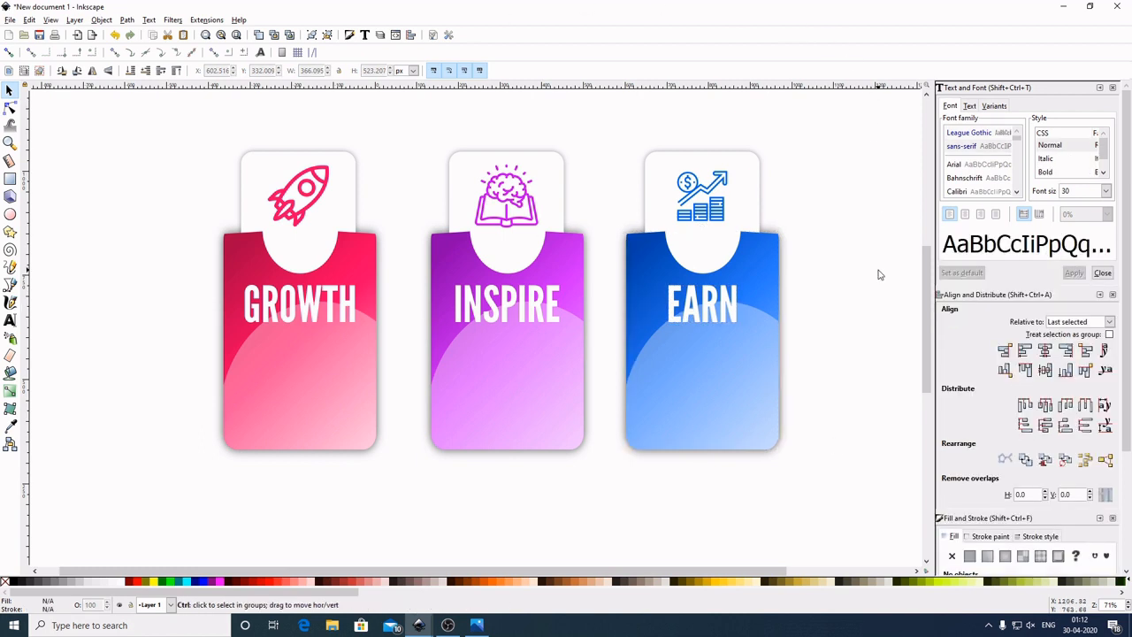
# Add a text line reading "YOUR CONTENT GOES HERE" in the empty space below the red shape and leave it selected as an object
pyautogui.scroll(-1, 882, 276)
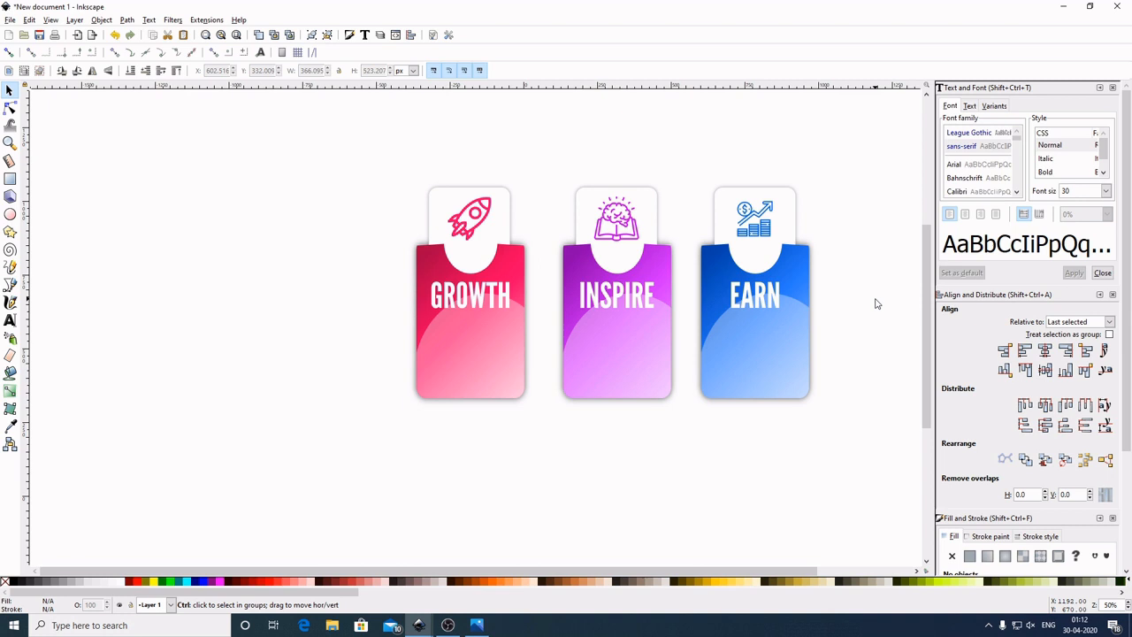
pyautogui.scroll(1, 875, 303)
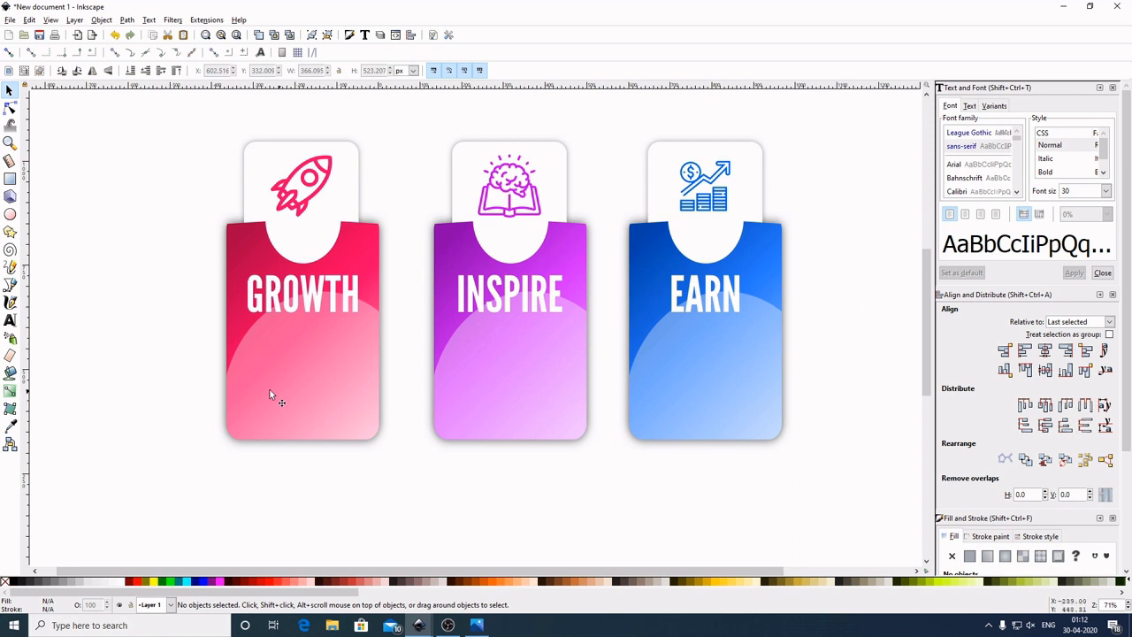
pyautogui.click(10, 320)
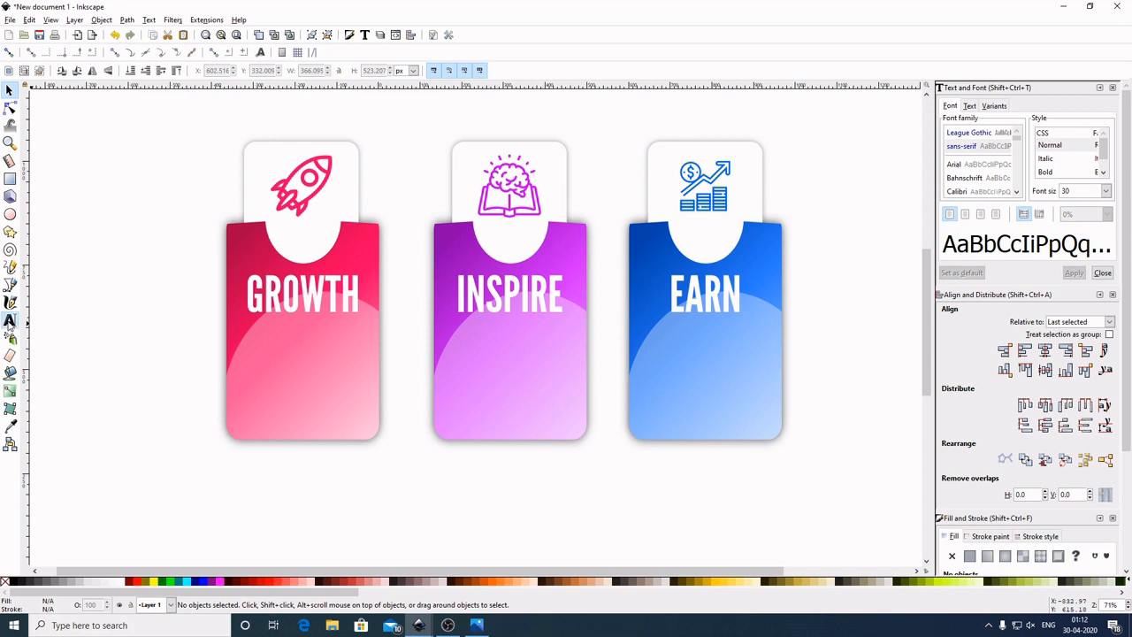
pyautogui.click(244, 485)
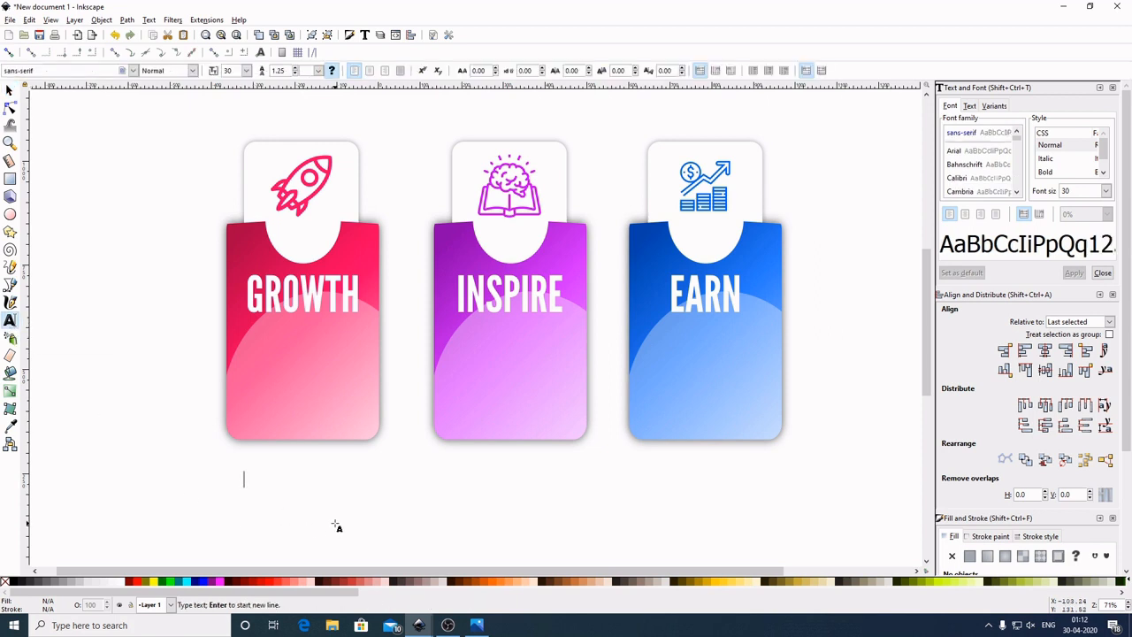
pyautogui.write('YOUR CONTENT GOES HERE')
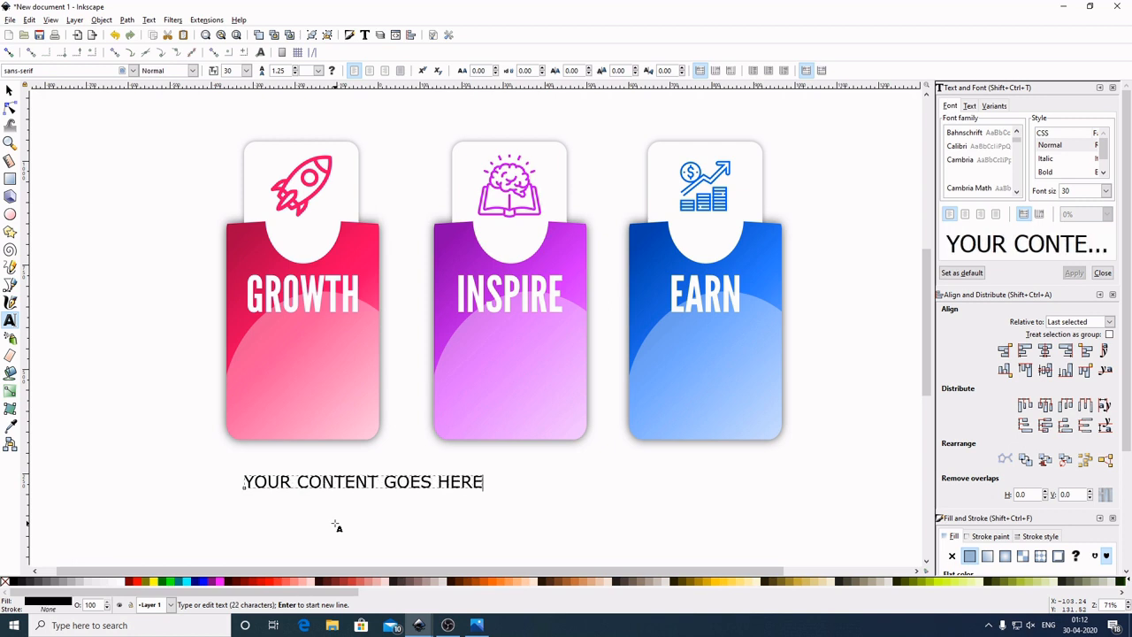
pyautogui.click(9, 90)
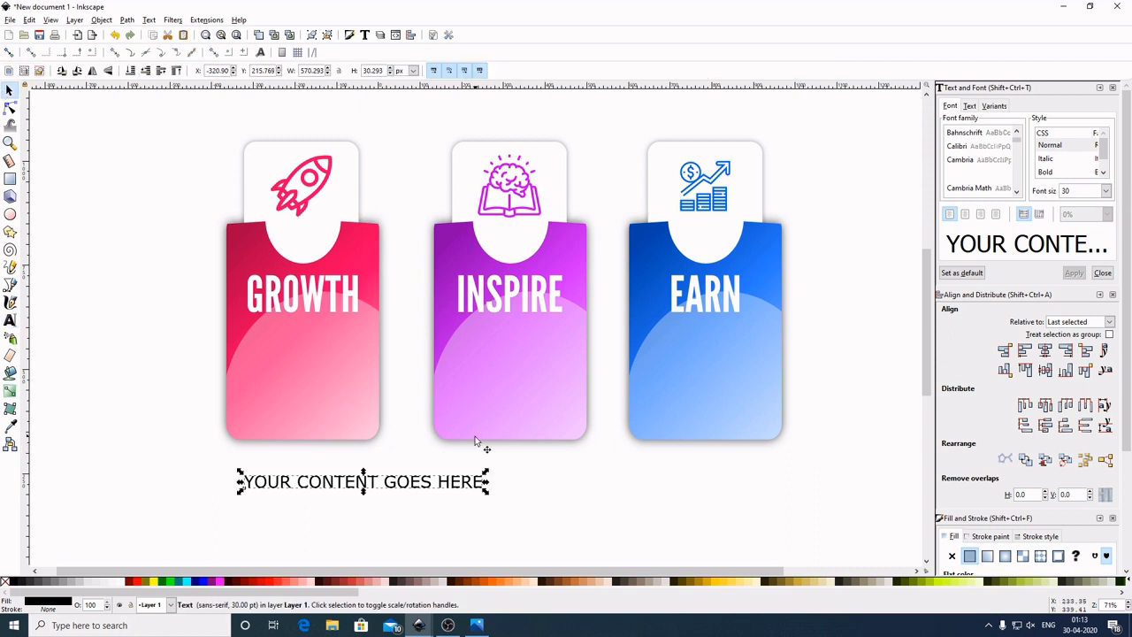
# Duplicate the "YOUR CONTENT GOES HERE" line and place the copy directly beneath the original
pyautogui.rightClick(447, 484)
pyautogui.click(477, 298)
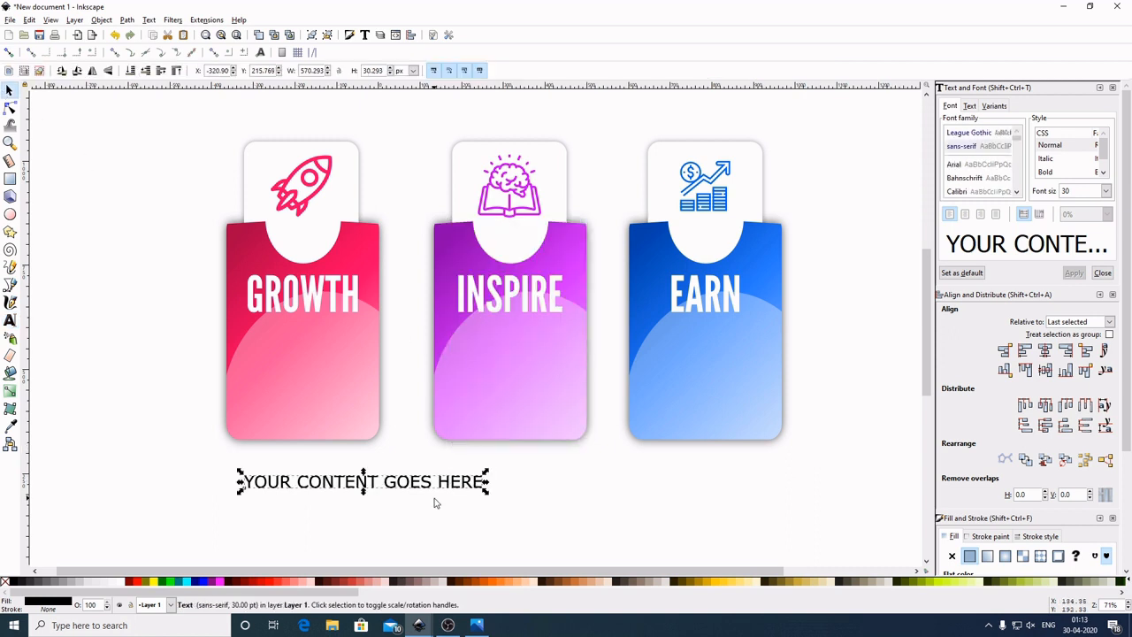
pyautogui.moveTo(442, 482); pyautogui.dragTo(454, 510)
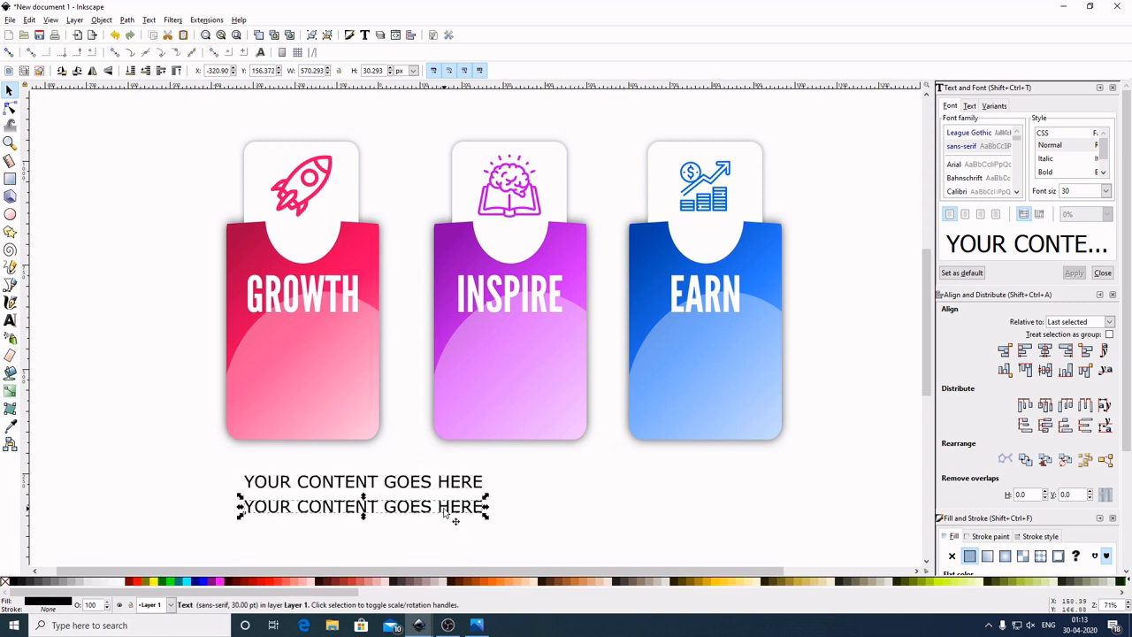
# Scale both content lines together proportionally to about 319 px wide and move them onto the red shape below "GROWTH"
pyautogui.click(548, 503)
pyautogui.moveTo(552, 543); pyautogui.dragTo(224, 458)
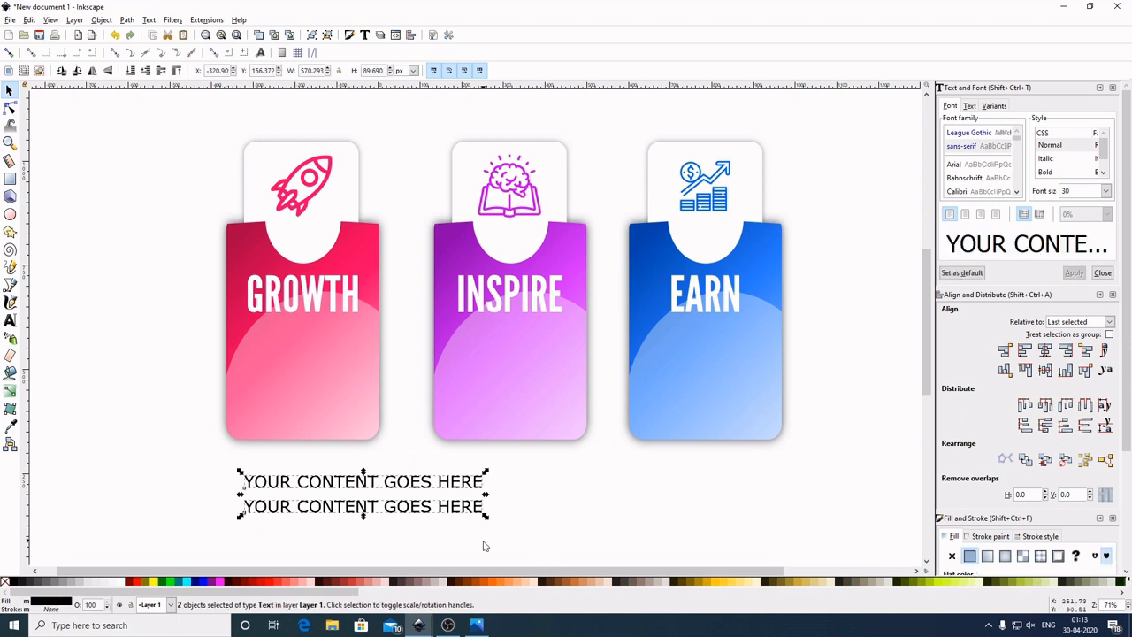
pyautogui.press('ctrl')
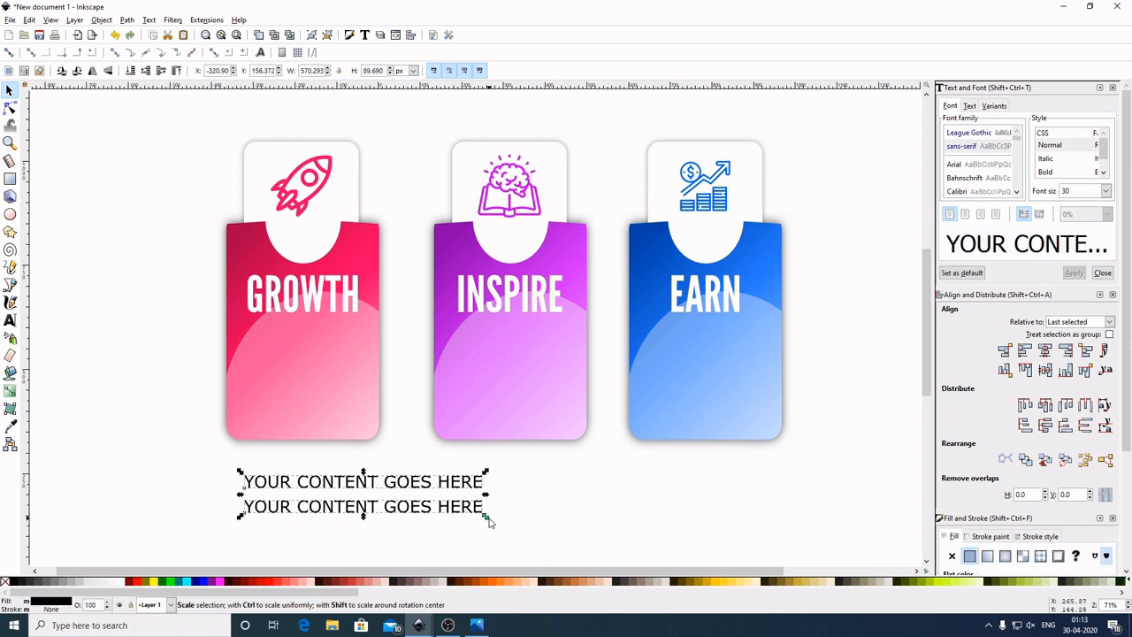
pyautogui.moveTo(485, 520); pyautogui.dragTo(355, 367)
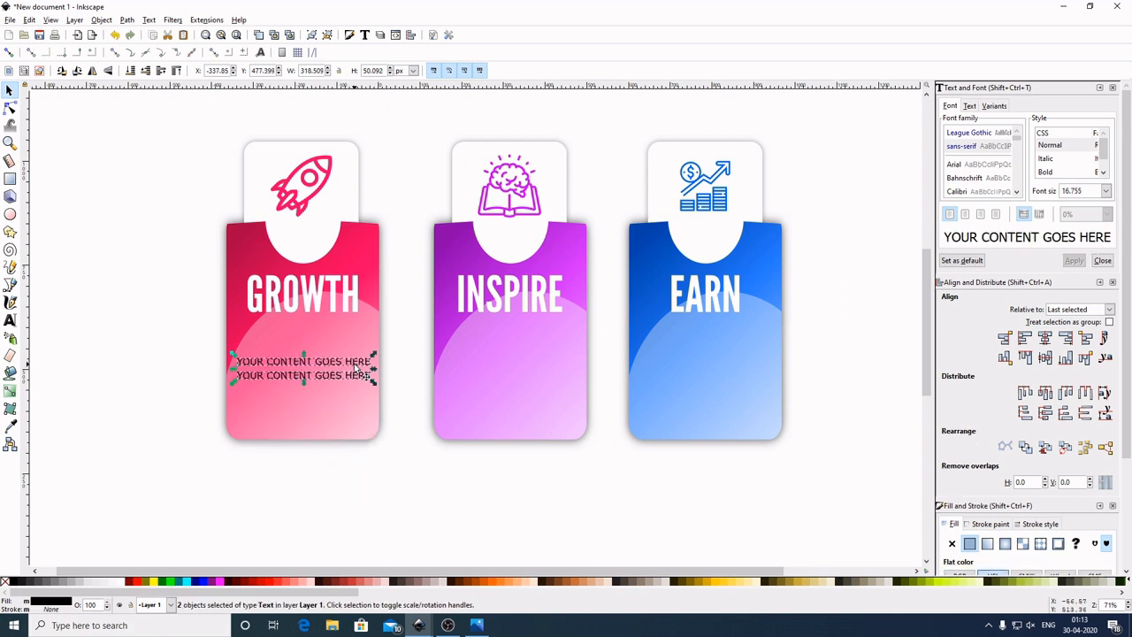
# Centre both content lines horizontally on the red shape and clear the selection
pyautogui.press('shift')
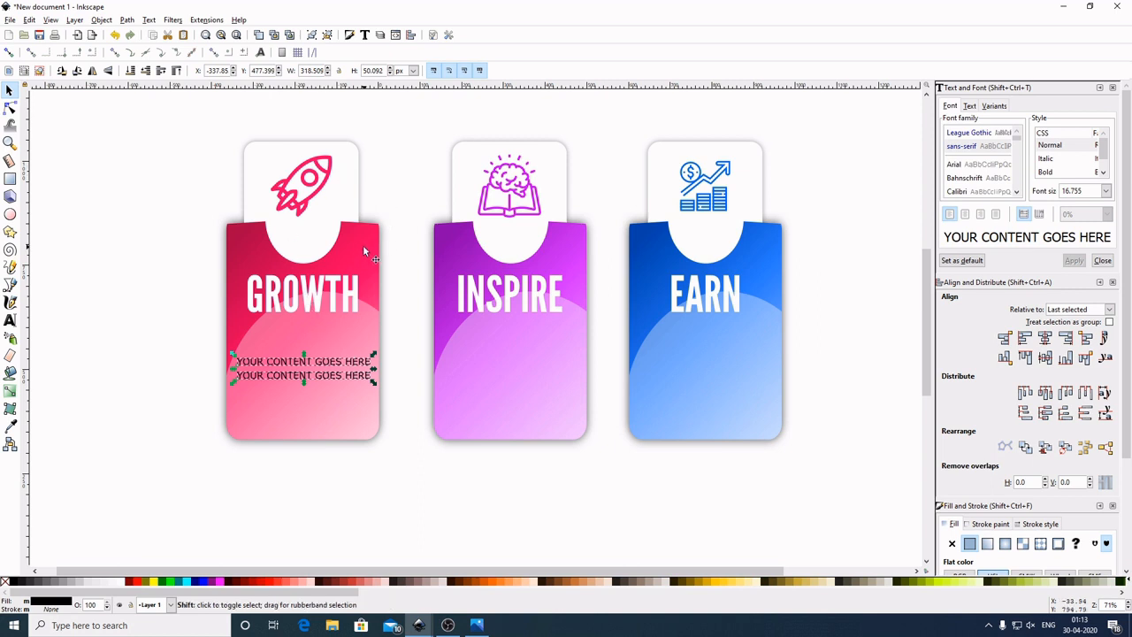
pyautogui.keyDown('shift'); pyautogui.click(364, 250); pyautogui.keyUp('shift')
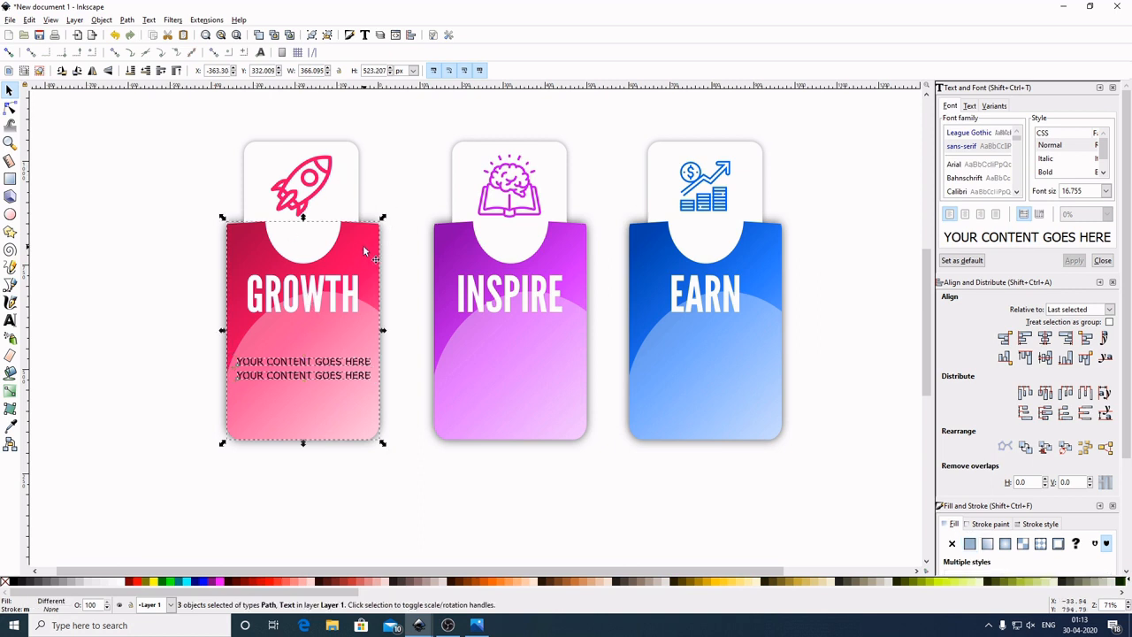
pyautogui.click(1045, 339)
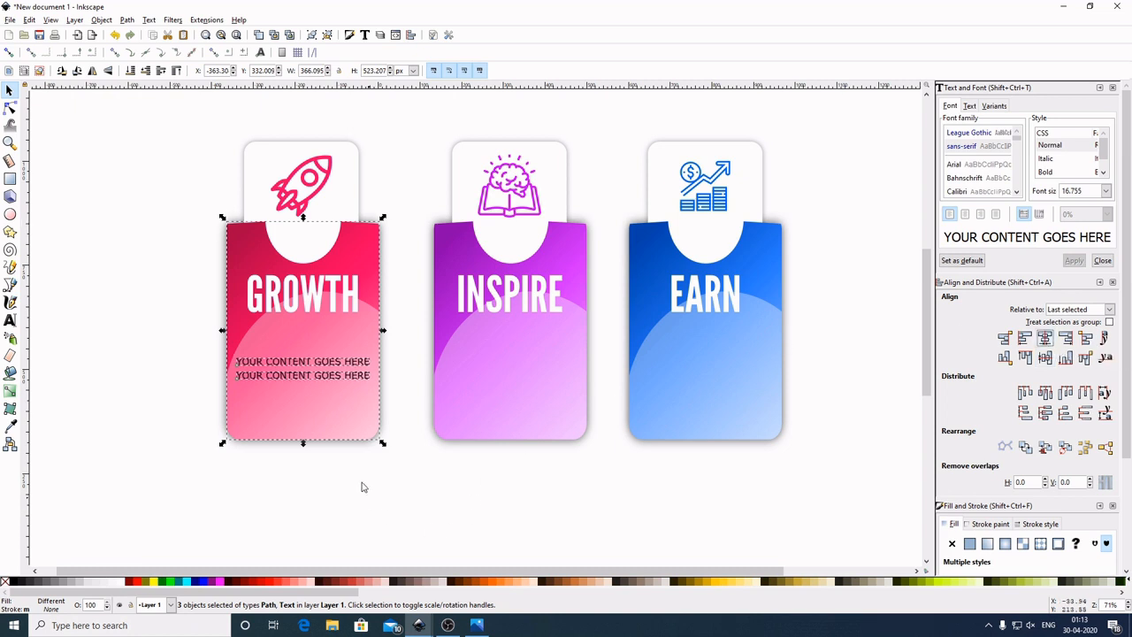
pyautogui.click(438, 493)
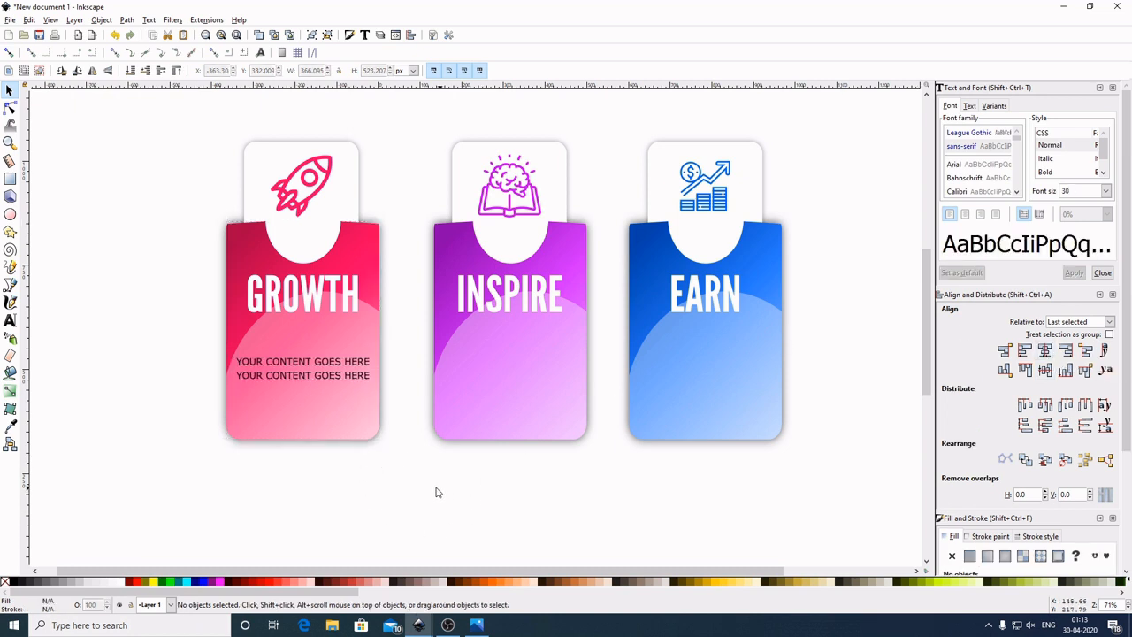
# Fill both content lines on the red shape with white
pyautogui.click(355, 362)
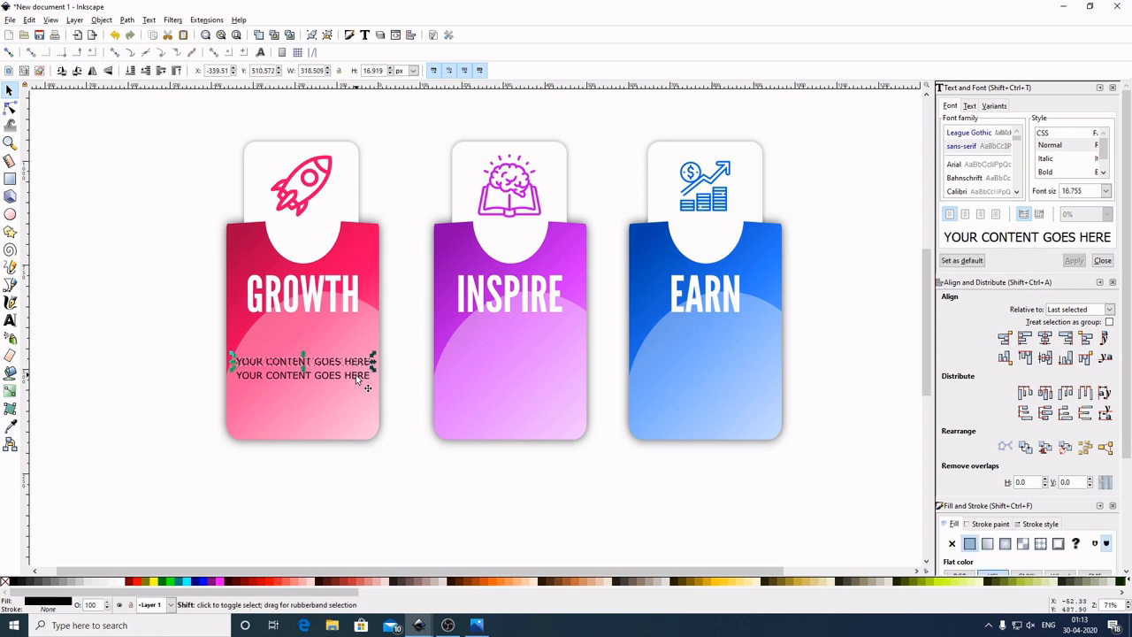
pyautogui.keyDown('shift'); pyautogui.click(355, 374); pyautogui.keyUp('shift')
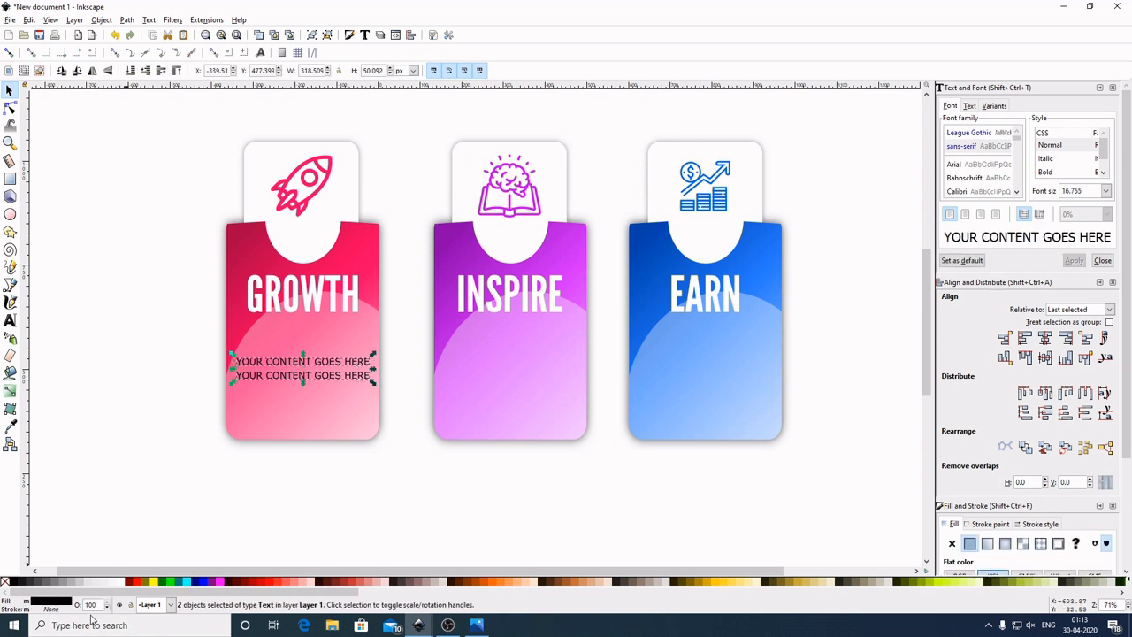
pyautogui.click(124, 584)
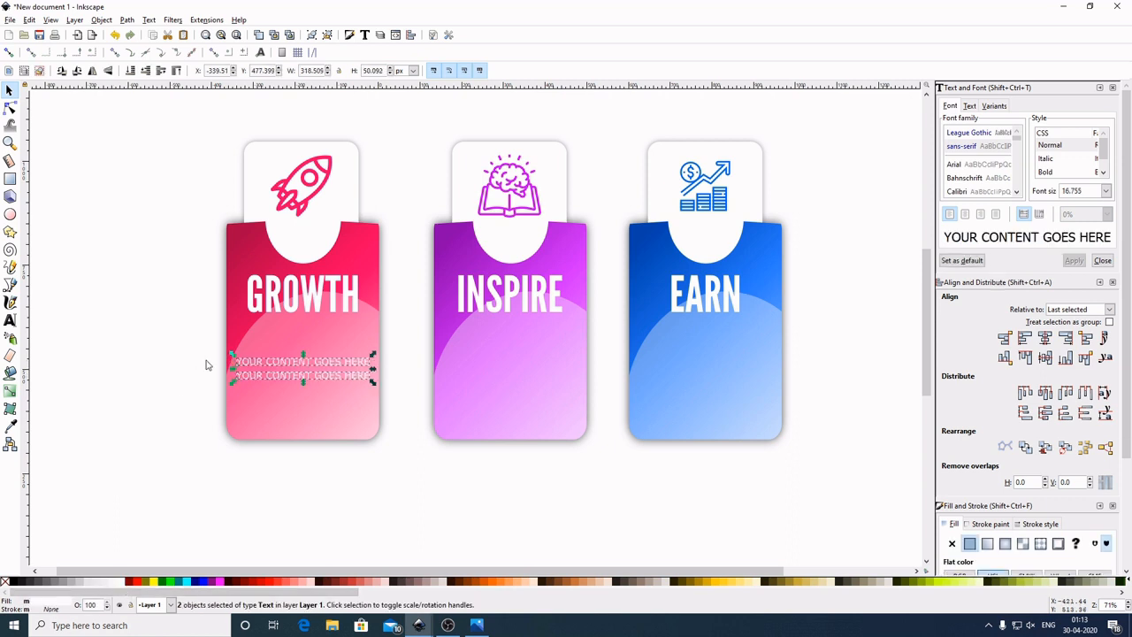
# Duplicate the two white content lines and move the copies onto the purple shape at the same height, below "INSPIRE"
pyautogui.rightClick(307, 366)
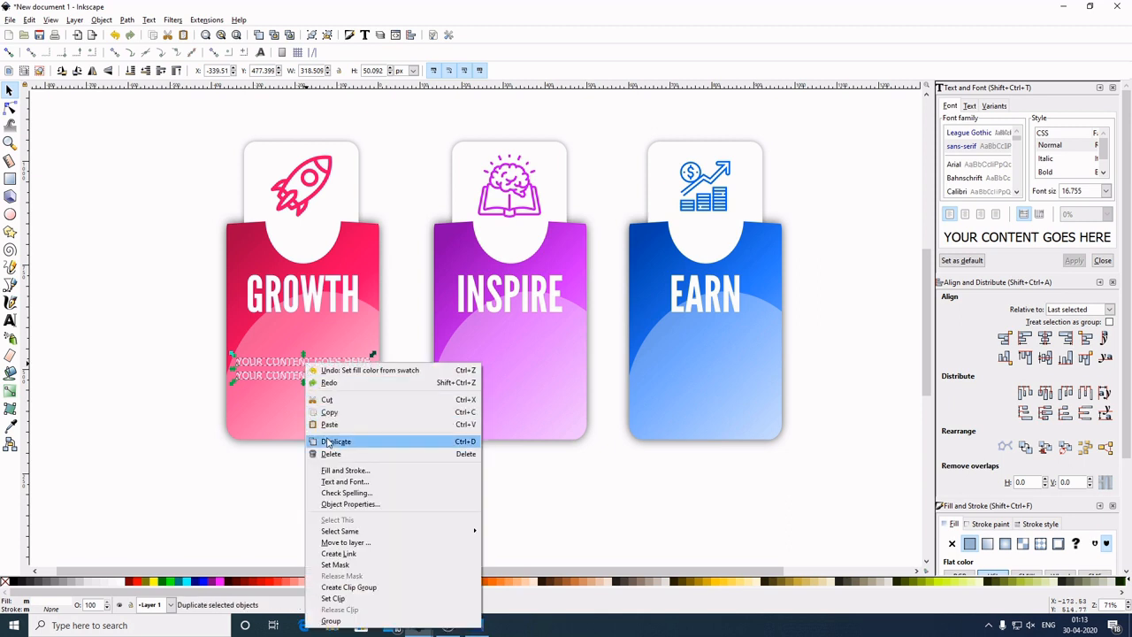
pyautogui.click(334, 441)
pyautogui.moveTo(295, 377); pyautogui.dragTo(508, 375)
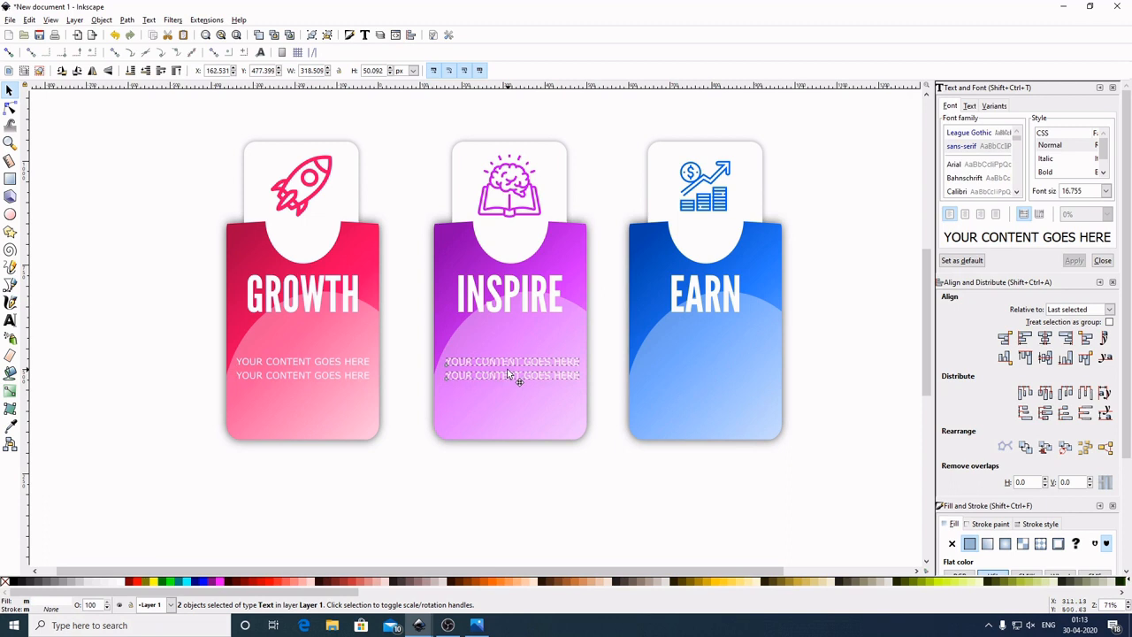
pyautogui.rightClick(508, 369)
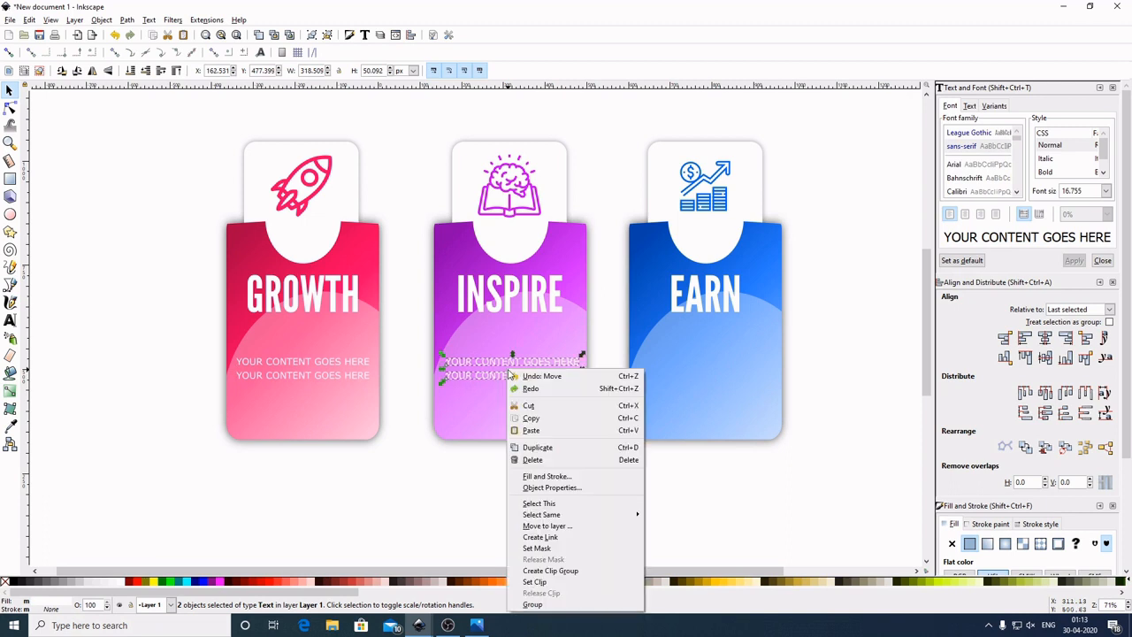
pyautogui.click(537, 447)
pyautogui.moveTo(539, 384)
pyautogui.mouseDown()
pyautogui.moveTo(643, 352)
pyautogui.moveTo(548, 381)
pyautogui.mouseUp()
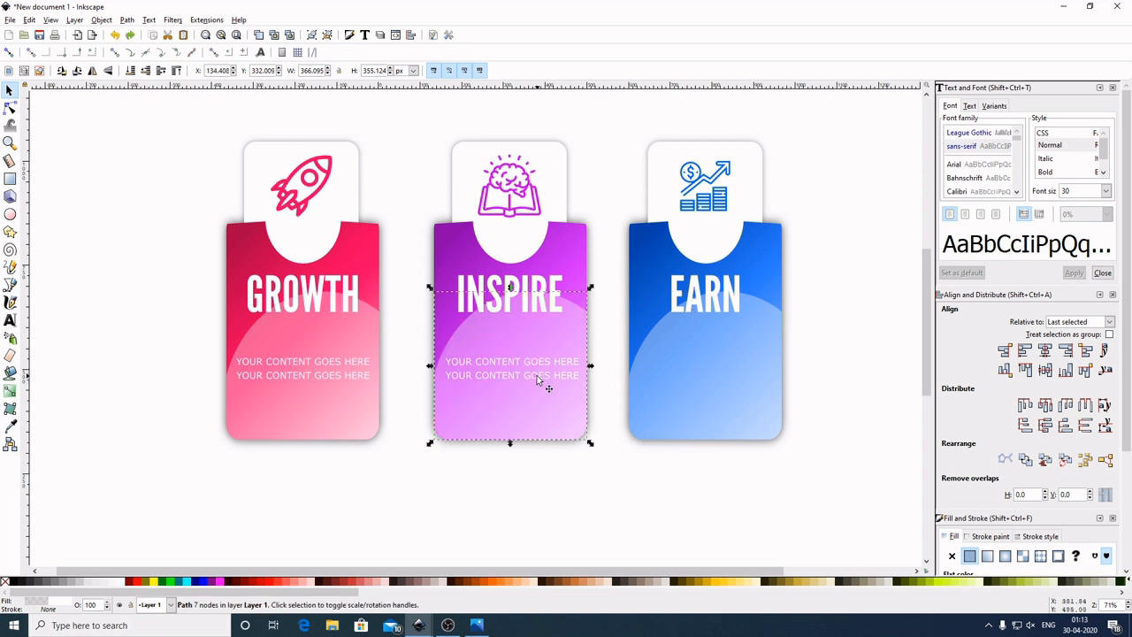
pyautogui.click(537, 379)
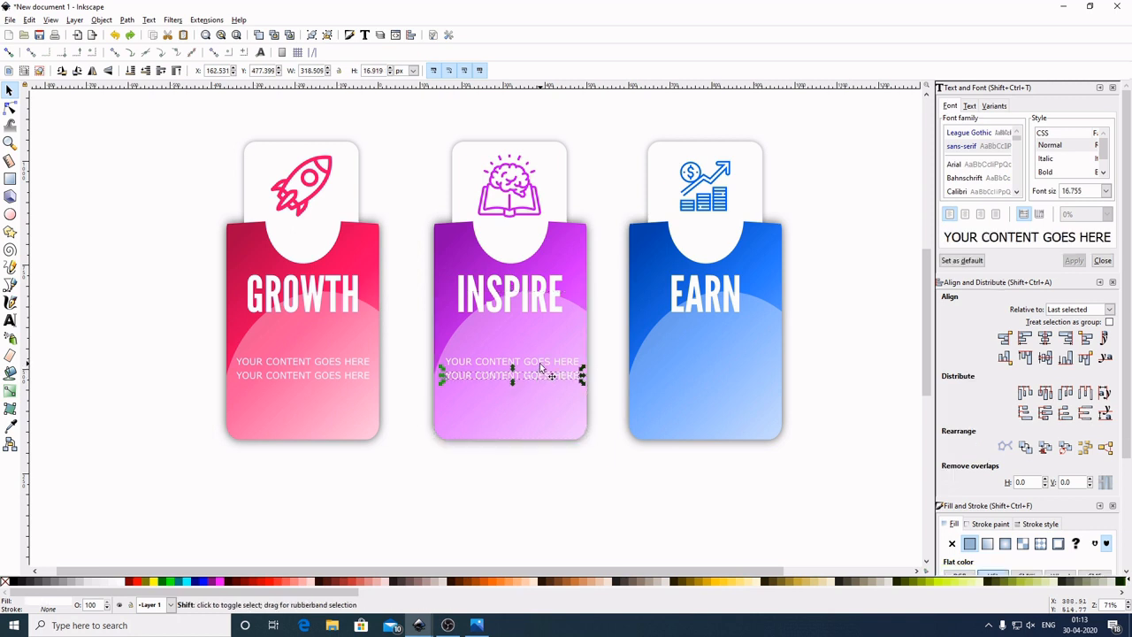
pyautogui.keyDown('shift'); pyautogui.click(541, 366); pyautogui.keyUp('shift')
pyautogui.press('ctrl')
pyautogui.moveTo(538, 382); pyautogui.dragTo(555, 384)
pyautogui.hotkey('ctrl', 'z')
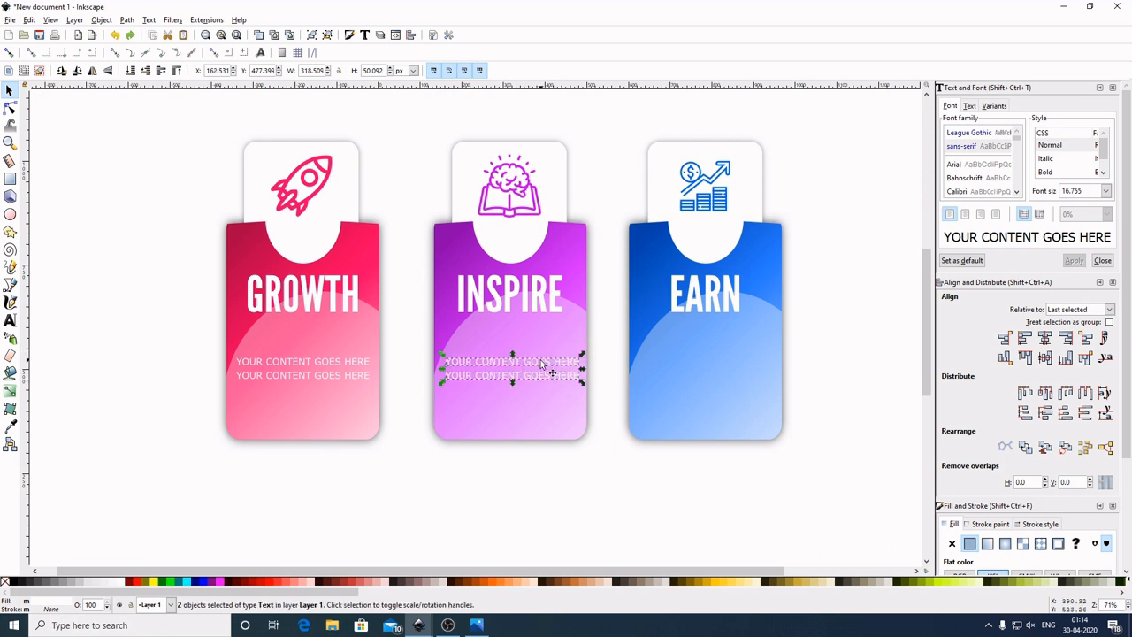
# Duplicate the purple shape's two content lines onto the blue shape at the same height, below "EARN", and clear the selection
pyautogui.rightClick(541, 363)
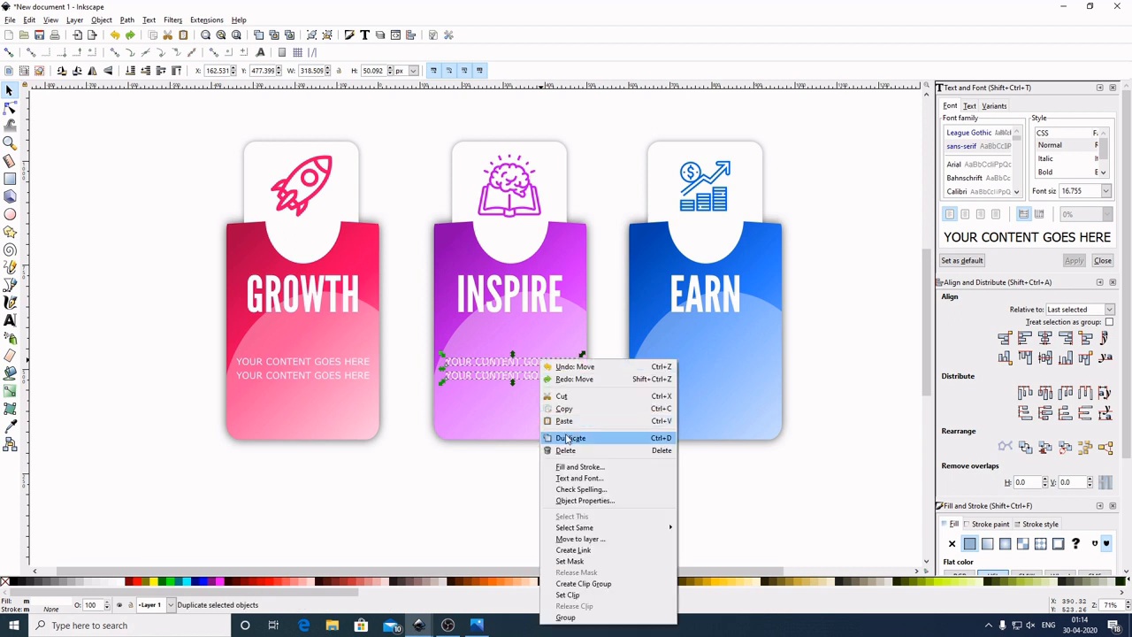
pyautogui.click(565, 434)
pyautogui.press('ctrl')
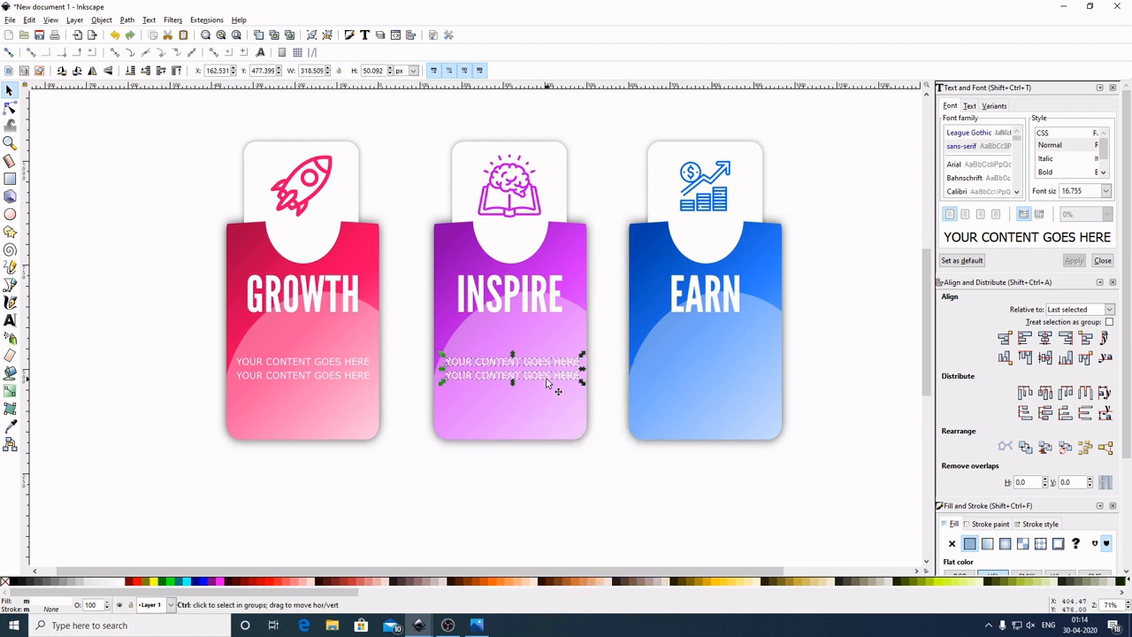
pyautogui.moveTo(542, 381); pyautogui.dragTo(735, 372)
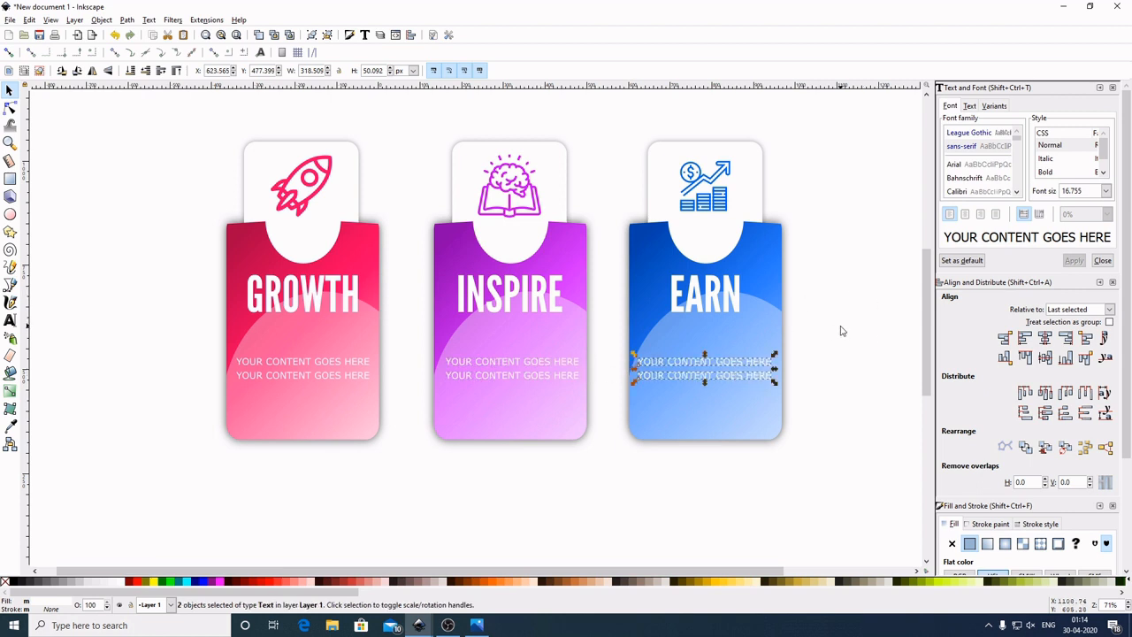
pyautogui.click(840, 331)
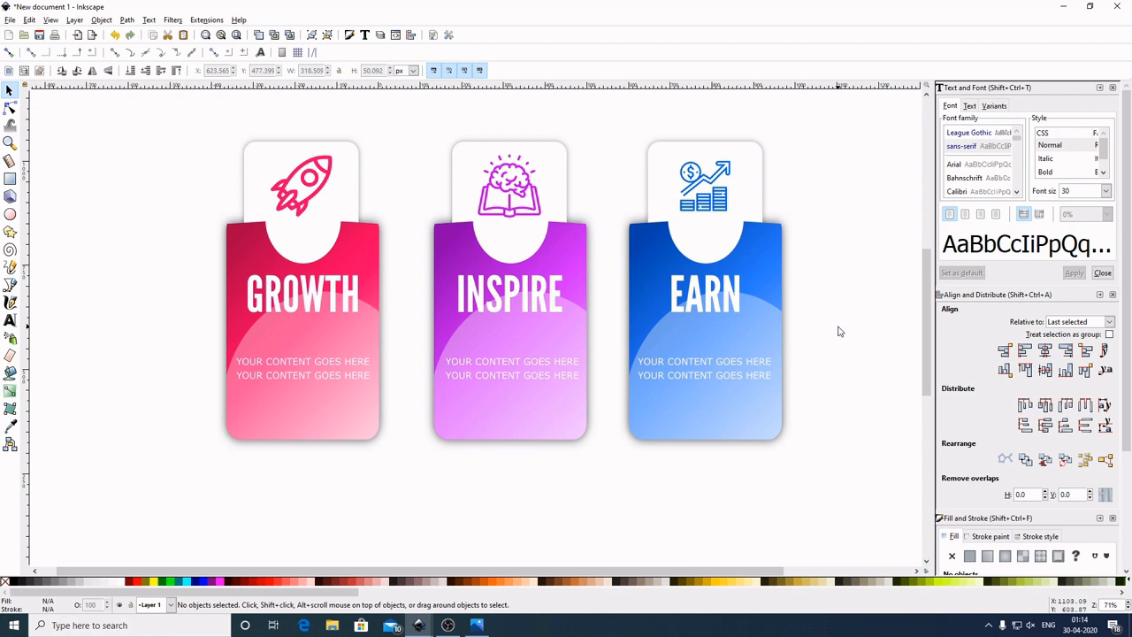